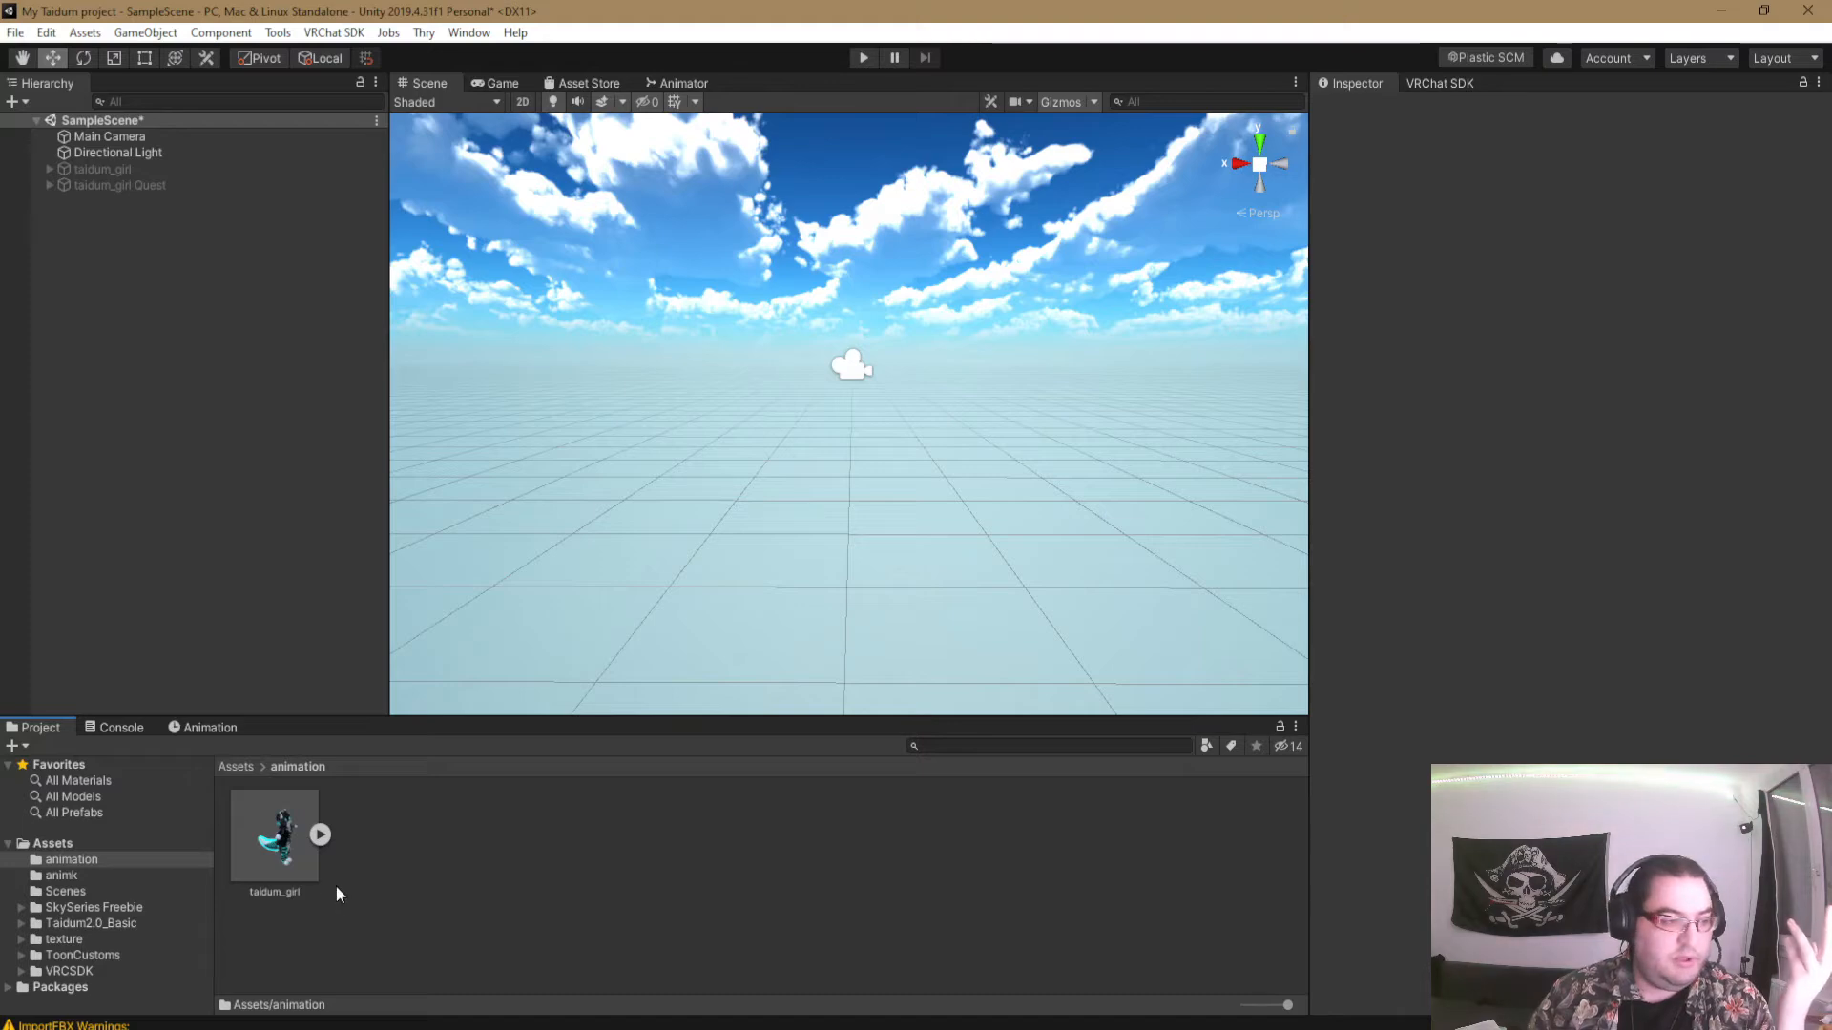
- Add the taidum_girl model from the animation folder to the SampleScene hierarchy
{"action": "left_click_drag", "start_coordinate": [277, 837], "coordinate": [234, 537]}
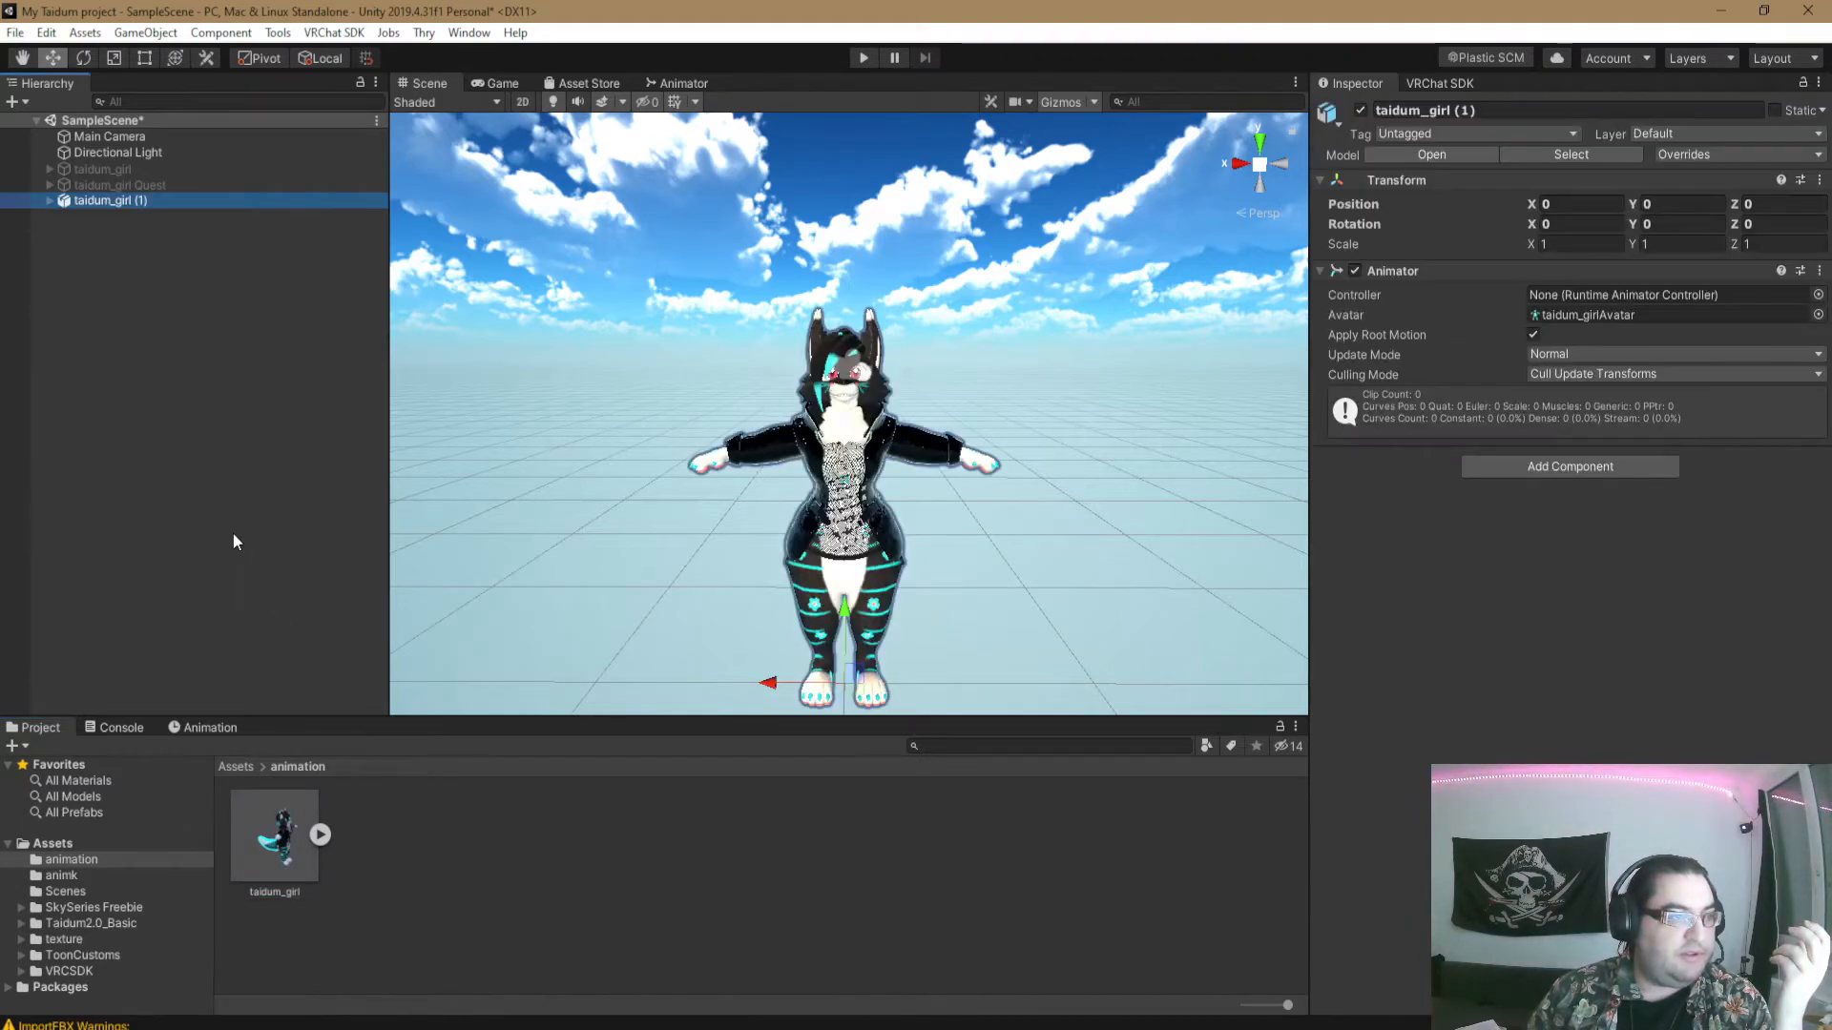
{"action": "scroll", "coordinate": [1102, 499], "scroll_direction": "down", "scroll_amount": 3}
{"action": "key", "text": "d"}
{"action": "right_click_drag", "start_coordinate": [1102, 499], "coordinate": [926, 506]}
- Hide the Main Camera in the scene view so that only the avatar is shown
{"action": "left_click", "coordinate": [115, 139]}
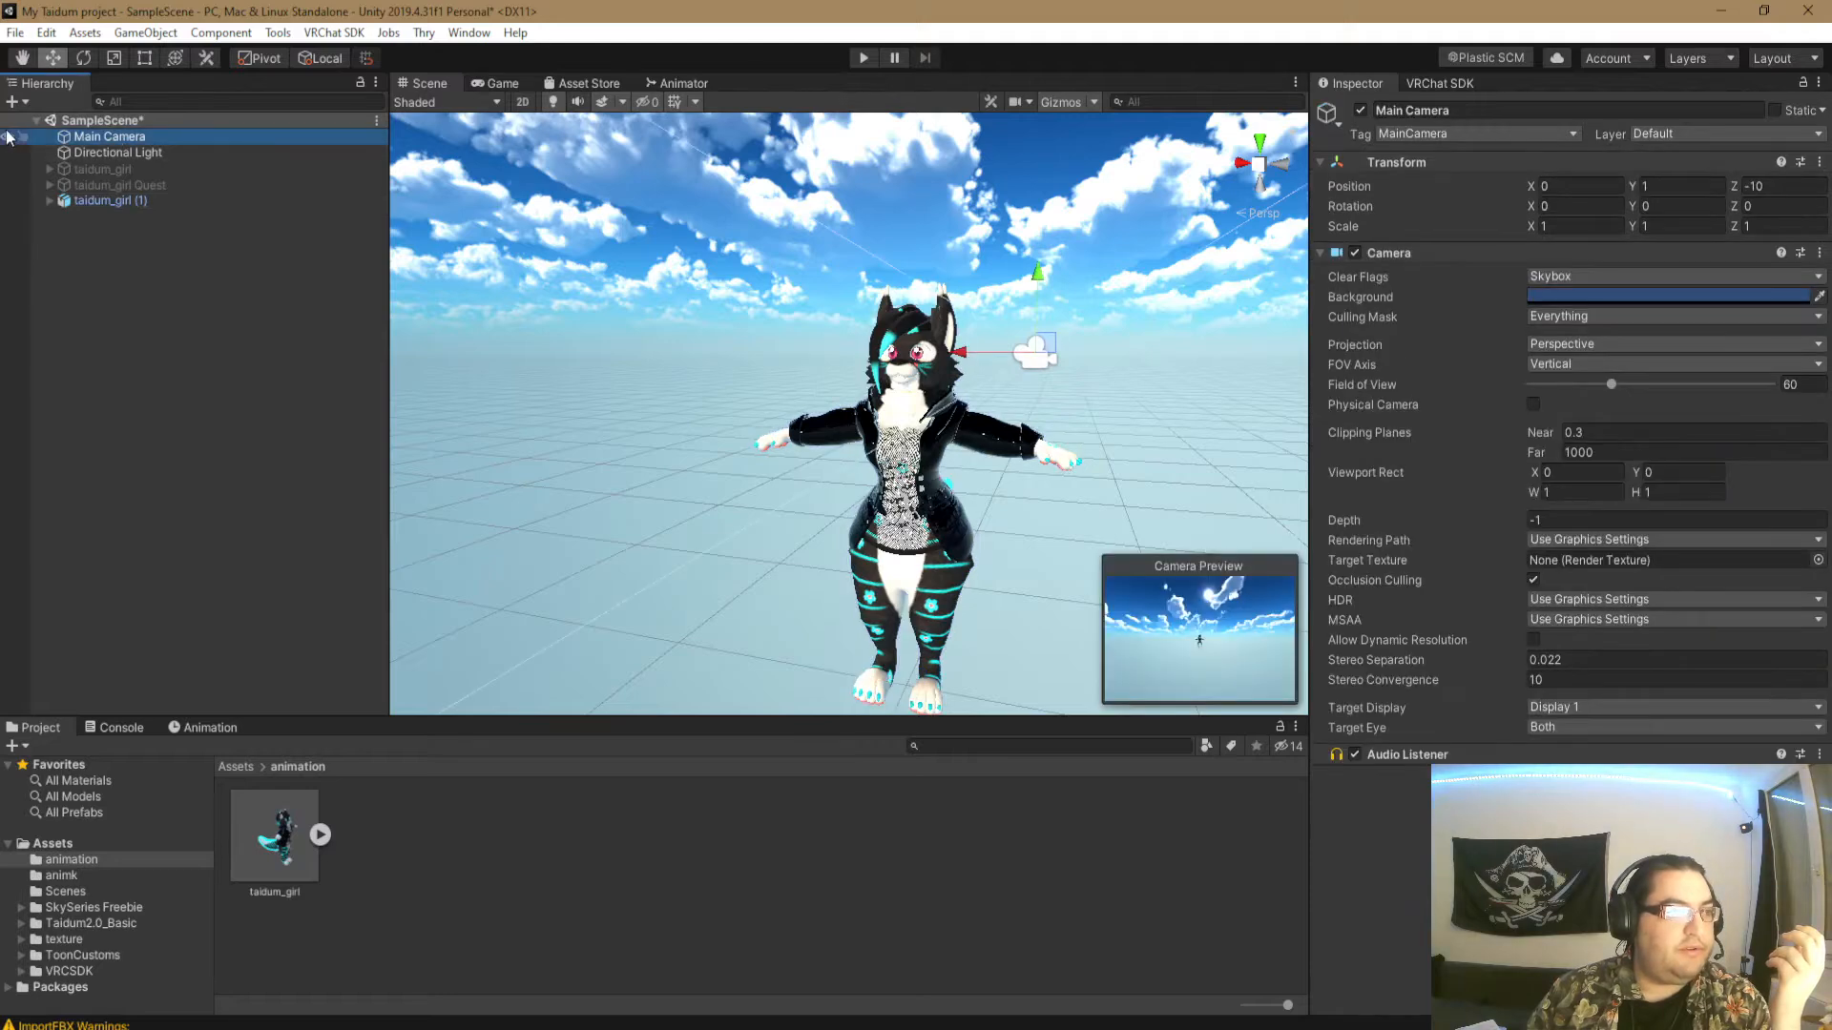
{"action": "left_click", "coordinate": [4, 137]}
{"action": "left_click", "coordinate": [310, 517]}
{"action": "middle_click_drag", "start_coordinate": [981, 471], "coordinate": [956, 458]}
{"action": "right_click_drag", "start_coordinate": [956, 458], "coordinate": [933, 505]}
{"action": "middle_click_drag", "start_coordinate": [921, 410], "coordinate": [934, 455]}
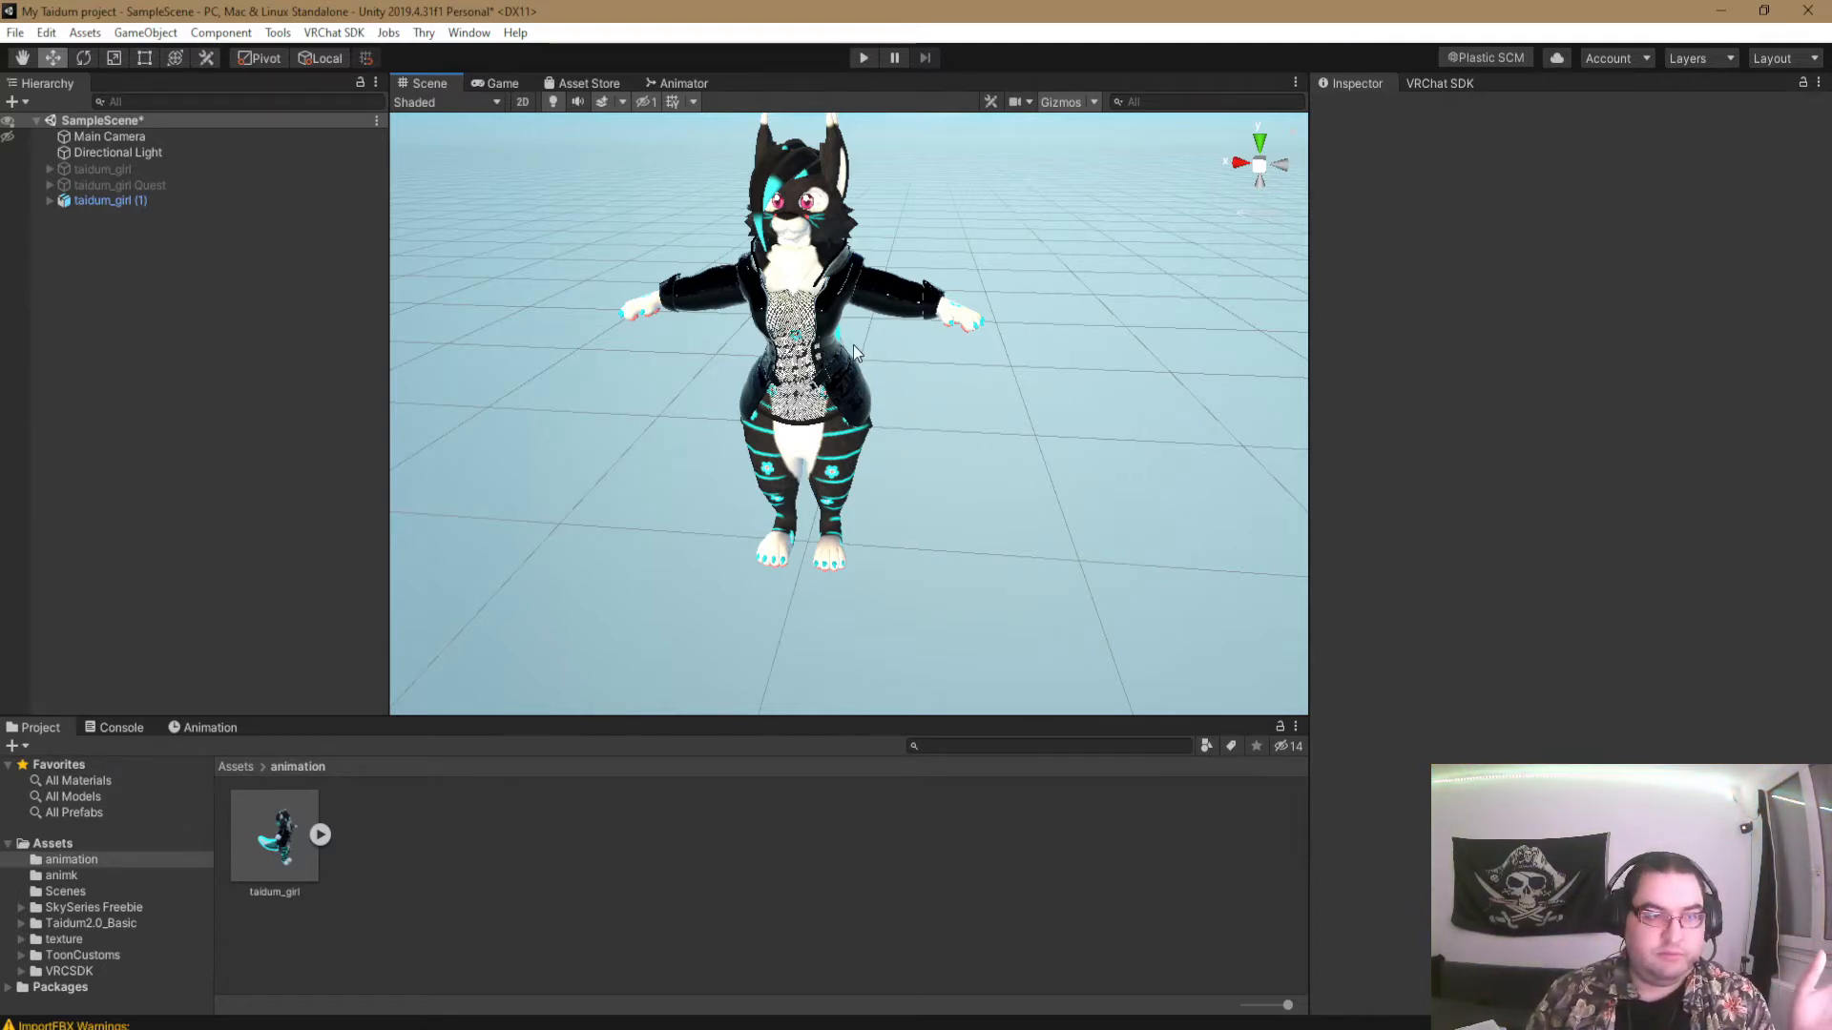
- Create a VRChat Expression Parameters asset named t_para in the animation folder
{"action": "right_click", "coordinate": [444, 847]}
{"action": "mouse_move", "coordinate": [689, 329]}
{"action": "mouse_move", "coordinate": [790, 278]}
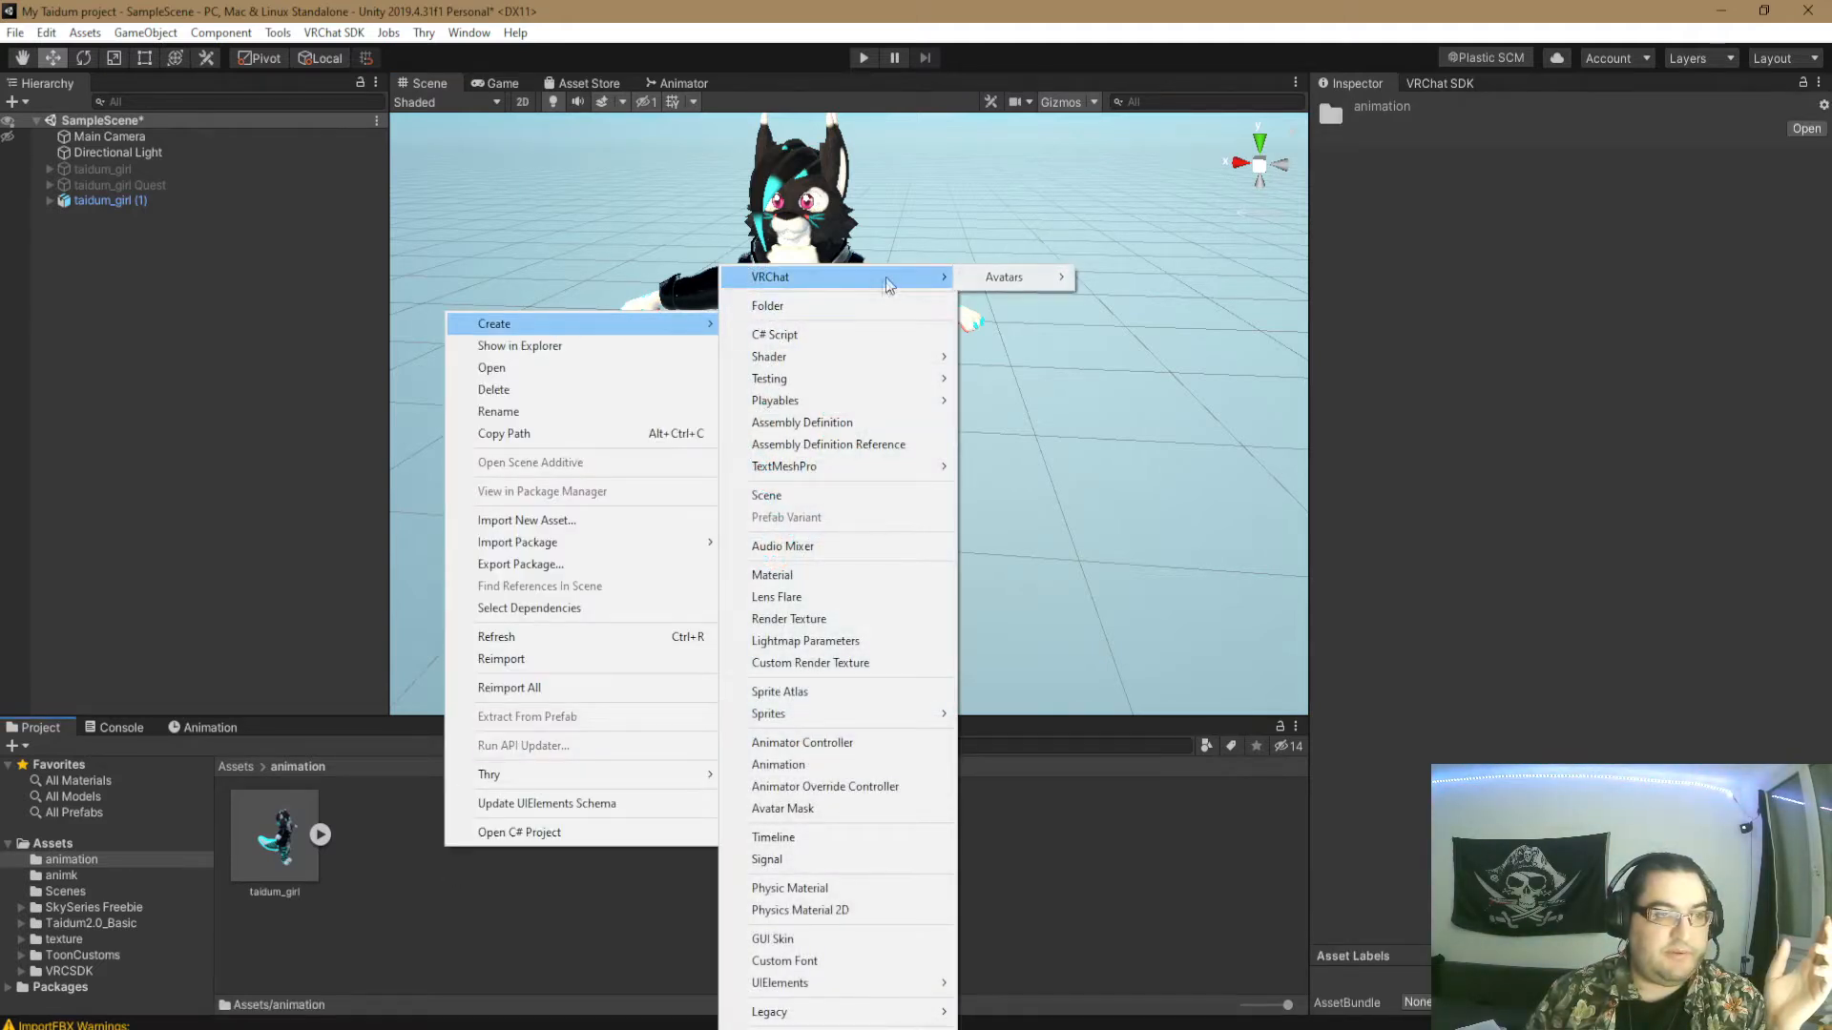
{"action": "mouse_move", "coordinate": [1011, 277]}
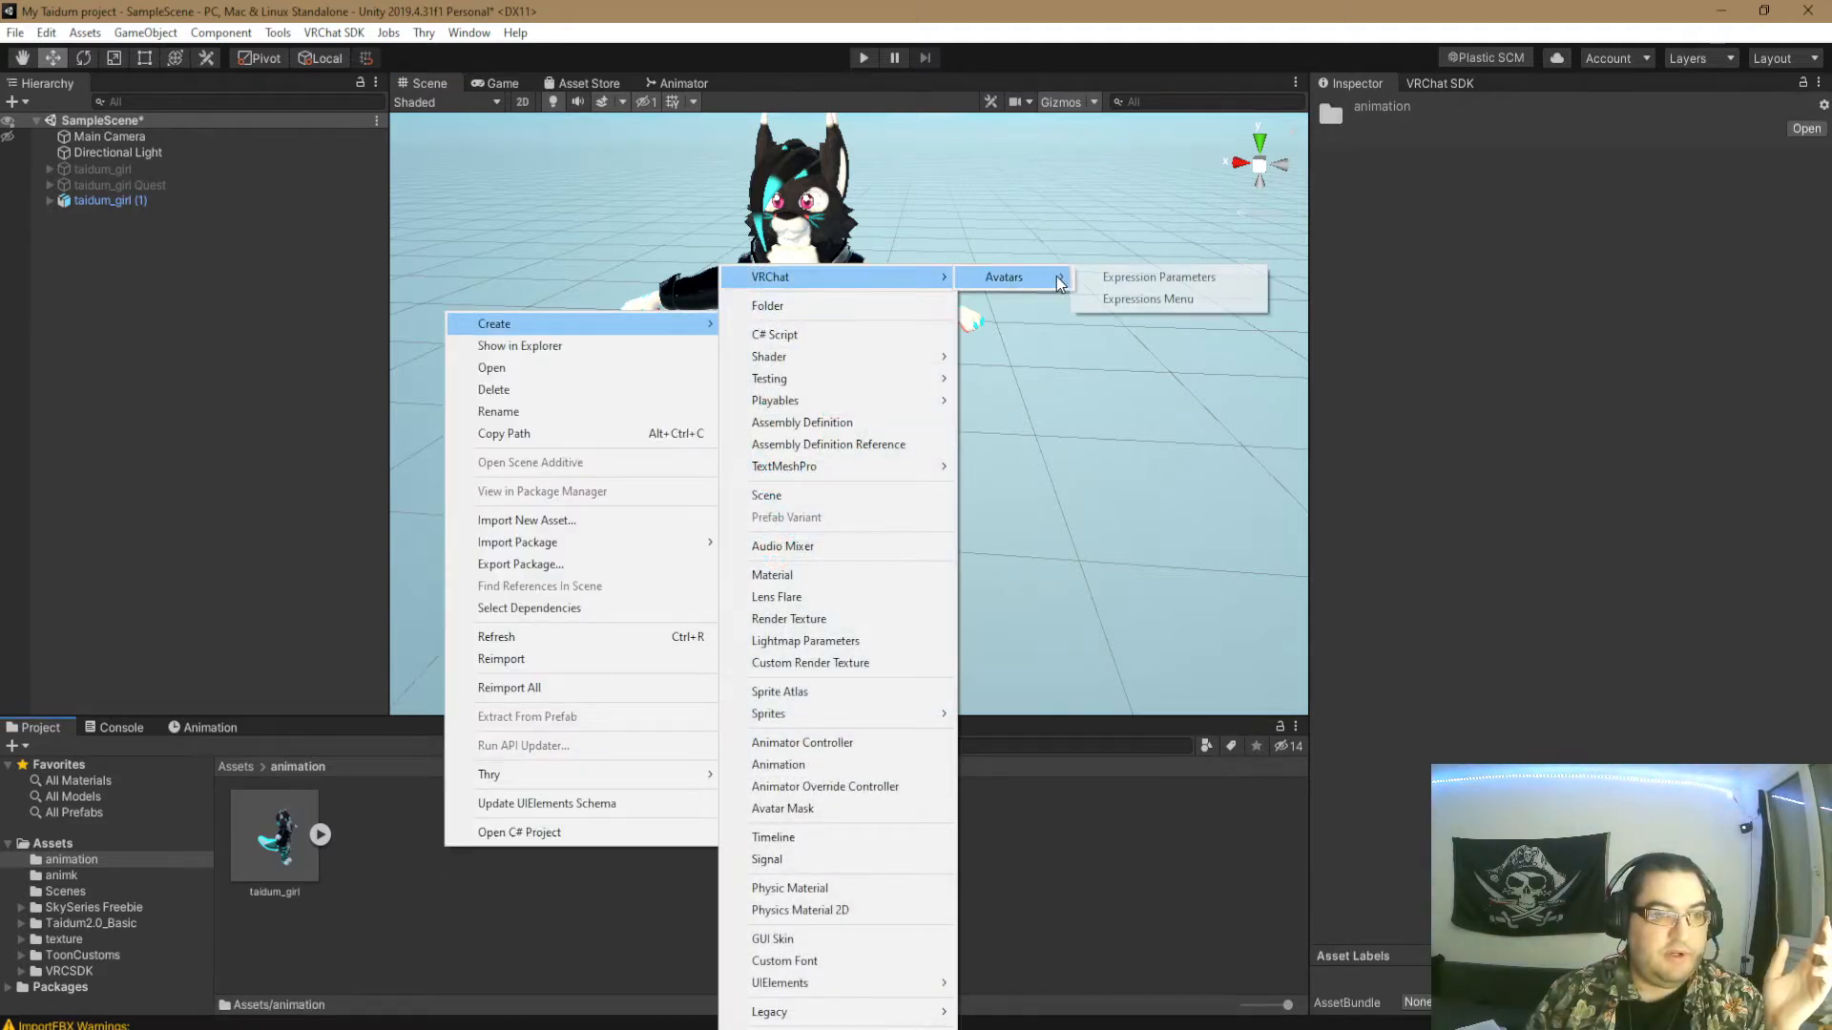
{"action": "left_click", "coordinate": [1194, 276]}
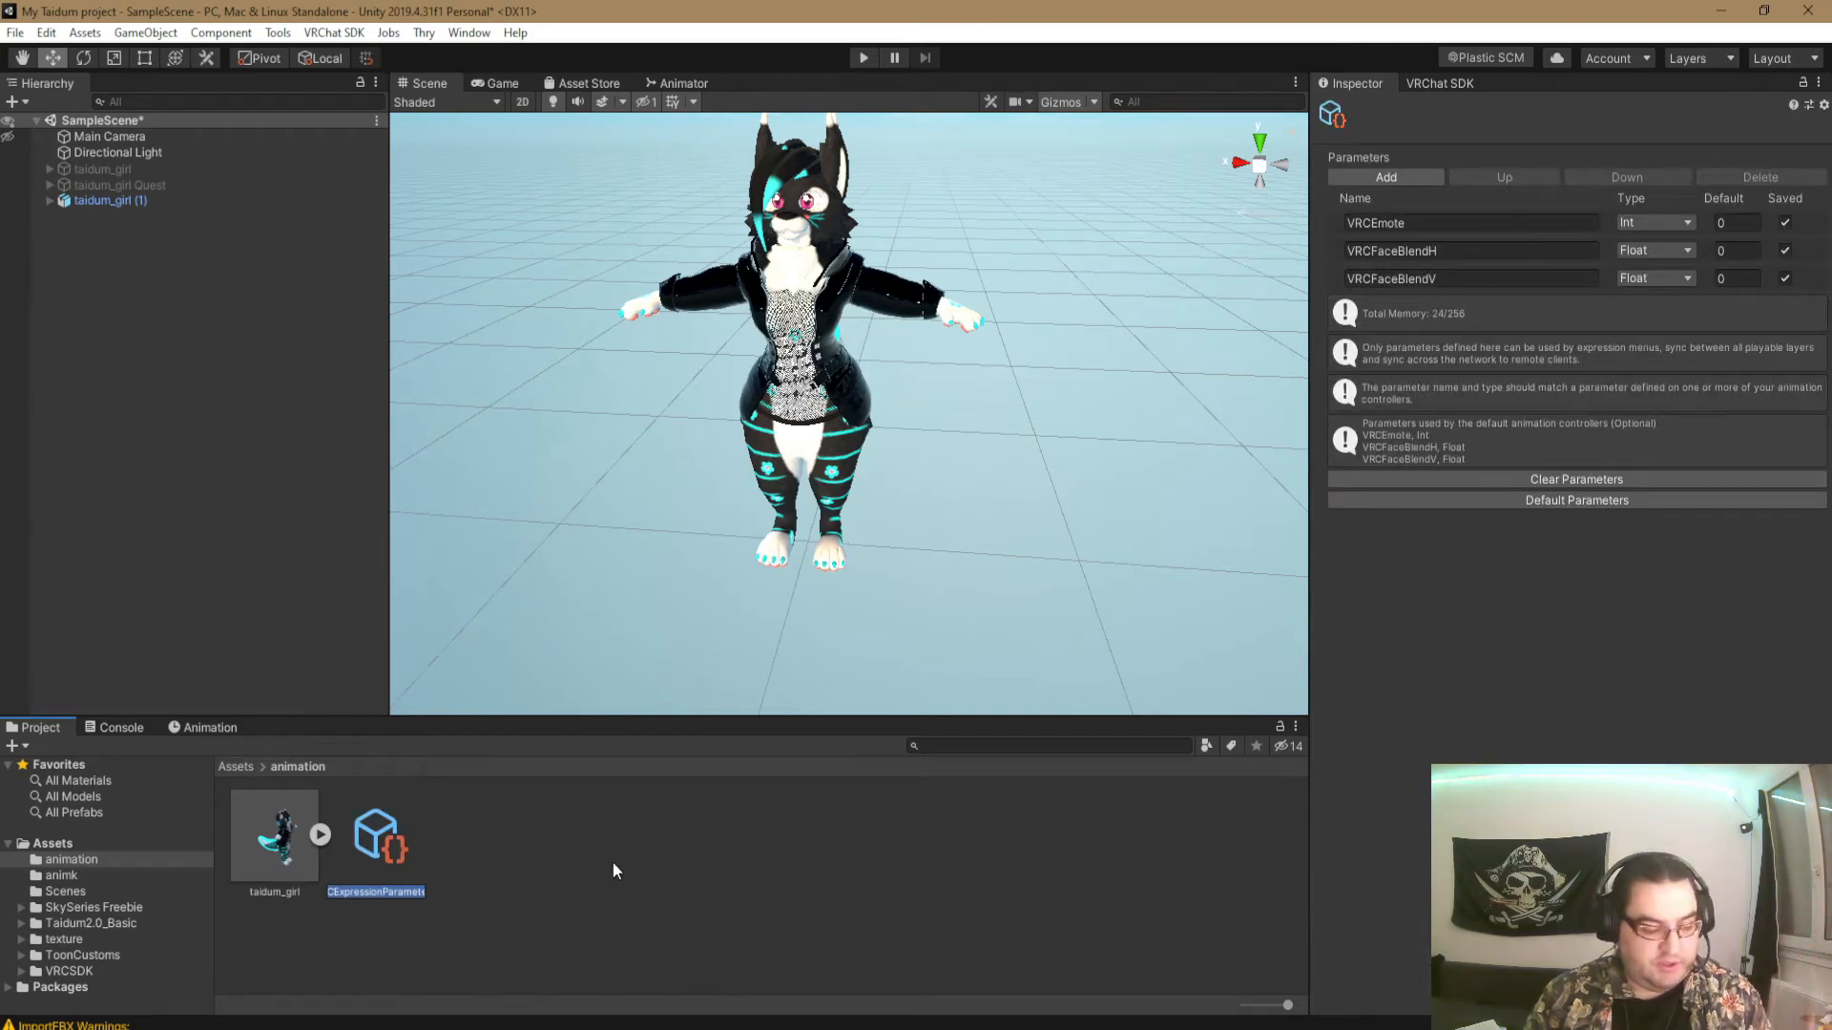
{"action": "type", "text": "t"}
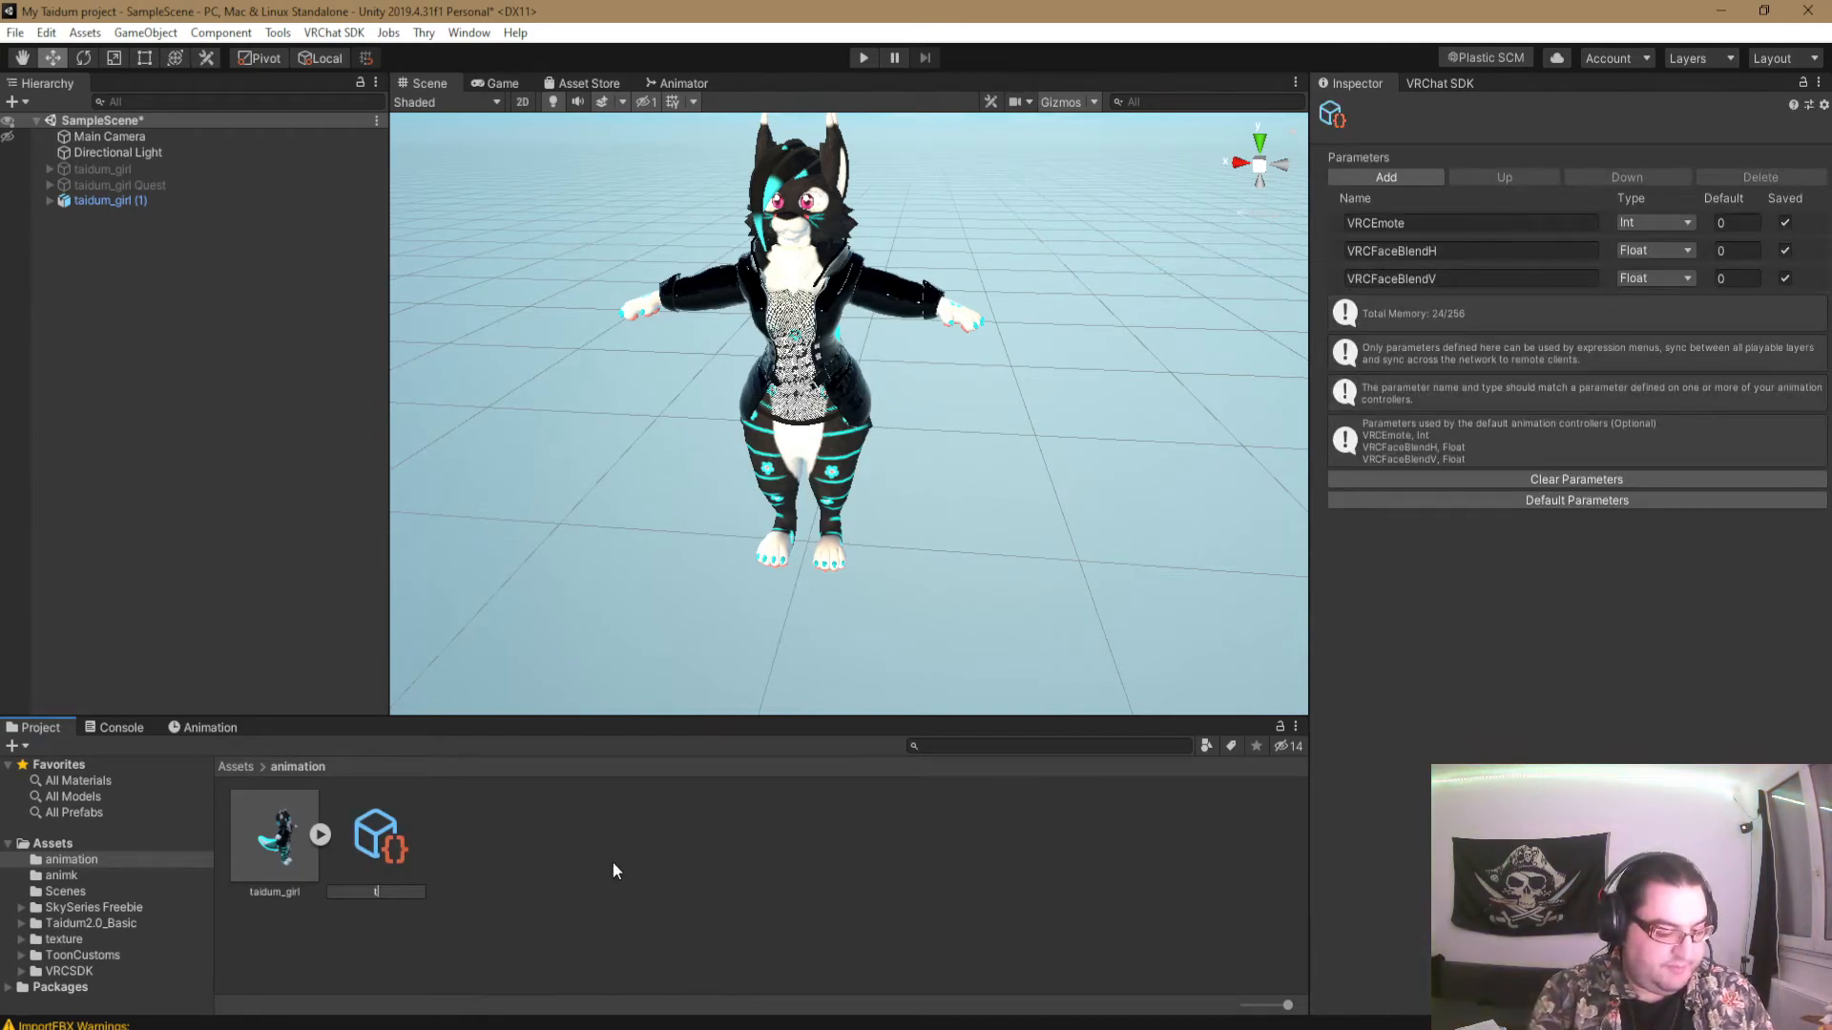
{"action": "type", "text": "_para"}
{"action": "key", "text": "Return"}
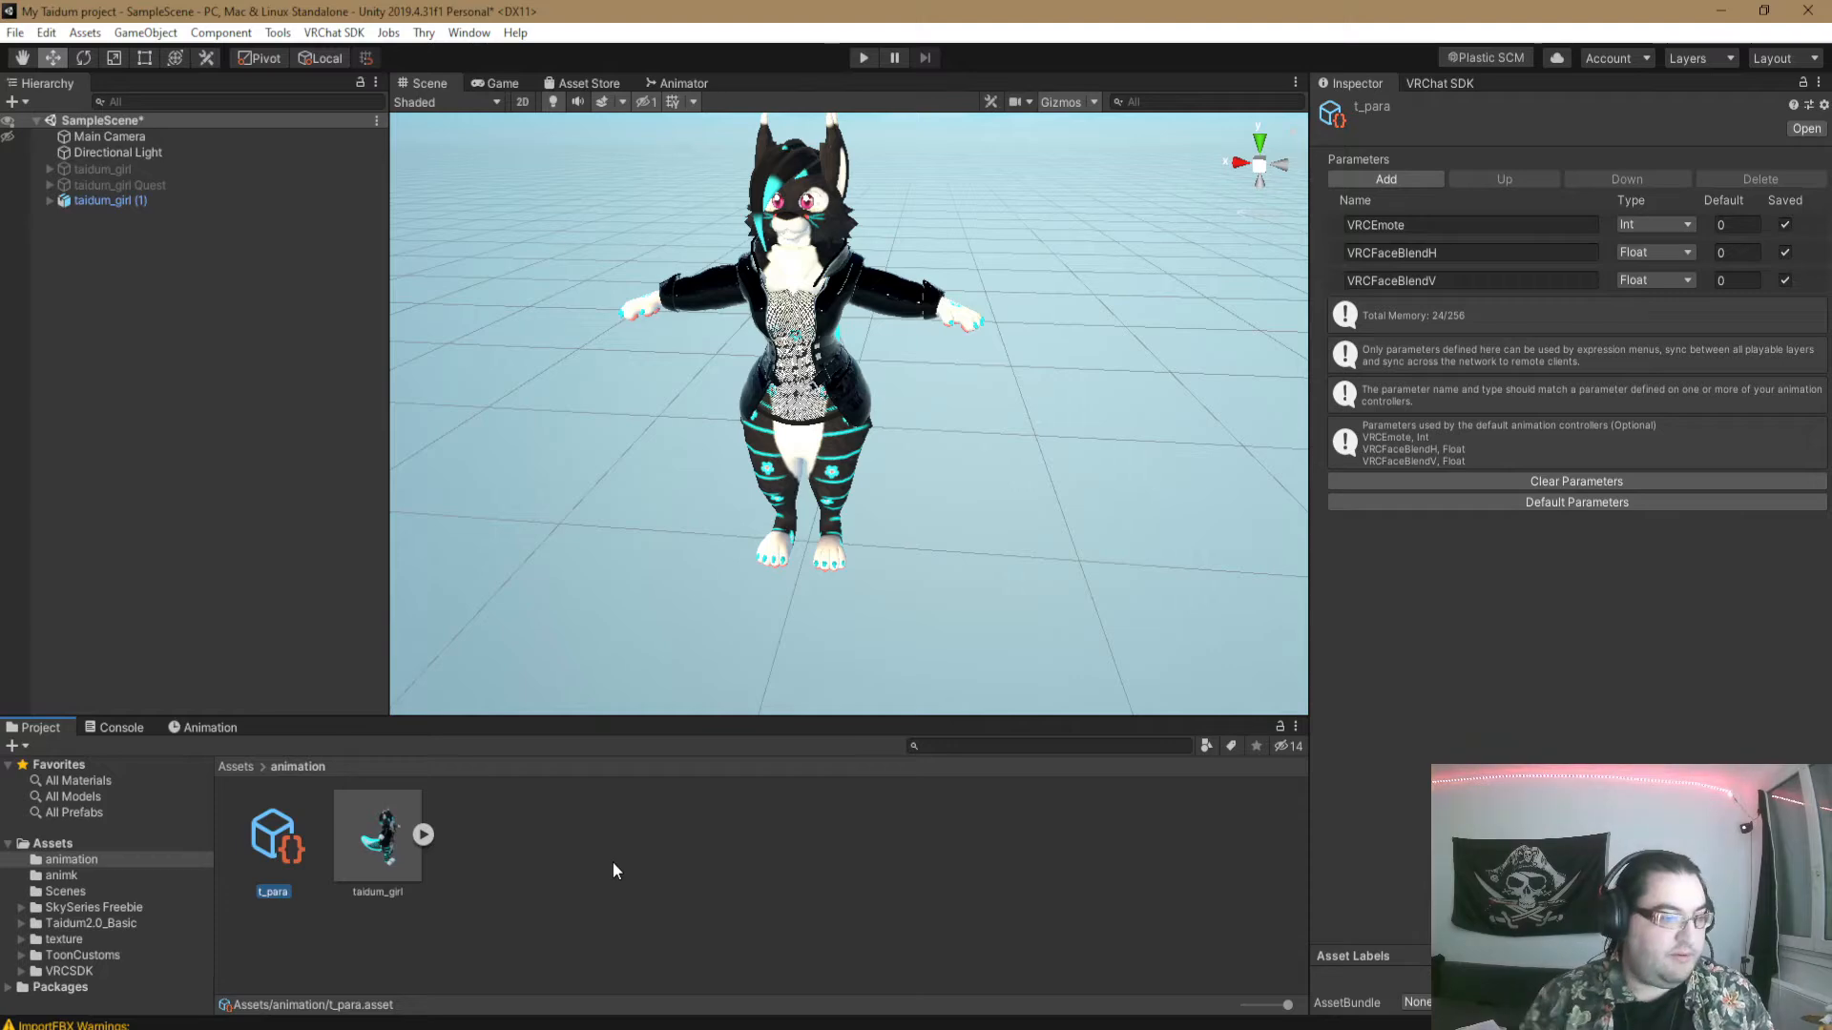
- Create a VRChat Expressions Menu asset named t_menu in the animation folder
{"action": "left_click", "coordinate": [523, 896]}
{"action": "right_click", "coordinate": [546, 872]}
{"action": "mouse_move", "coordinate": [658, 356]}
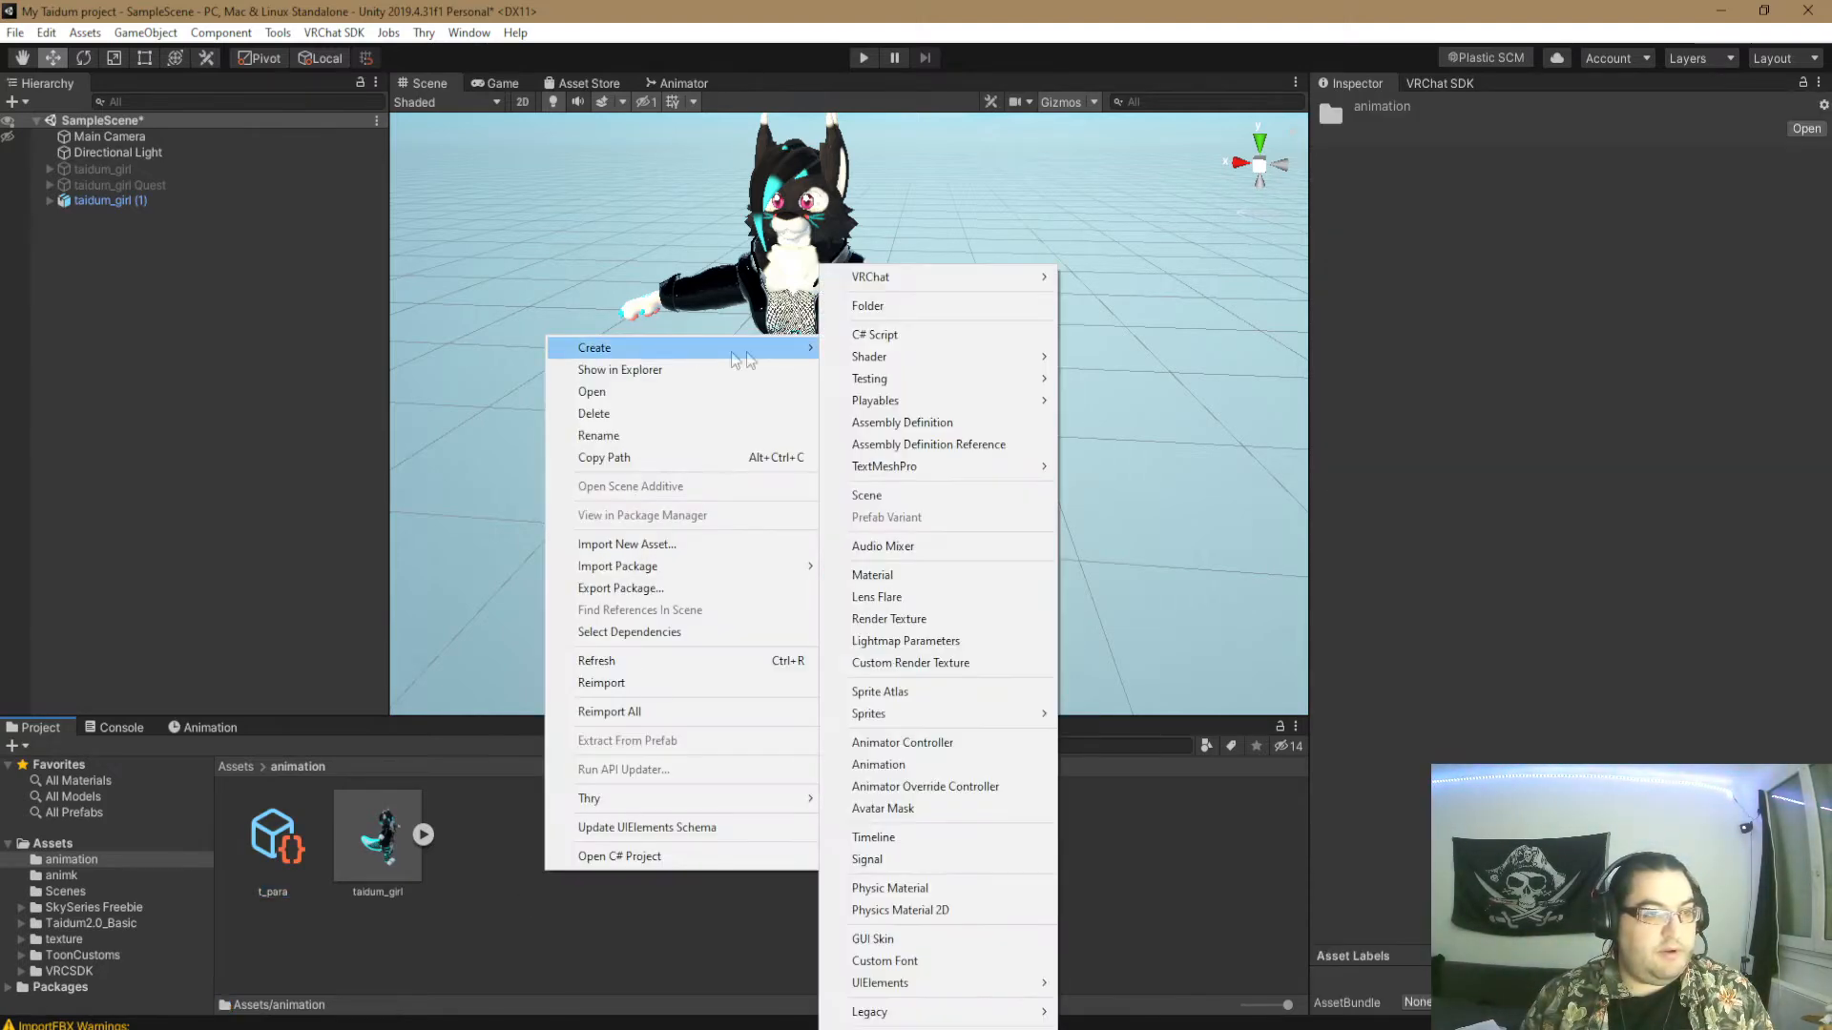
{"action": "mouse_move", "coordinate": [915, 276]}
{"action": "mouse_move", "coordinate": [1107, 277]}
{"action": "left_click", "coordinate": [1255, 299]}
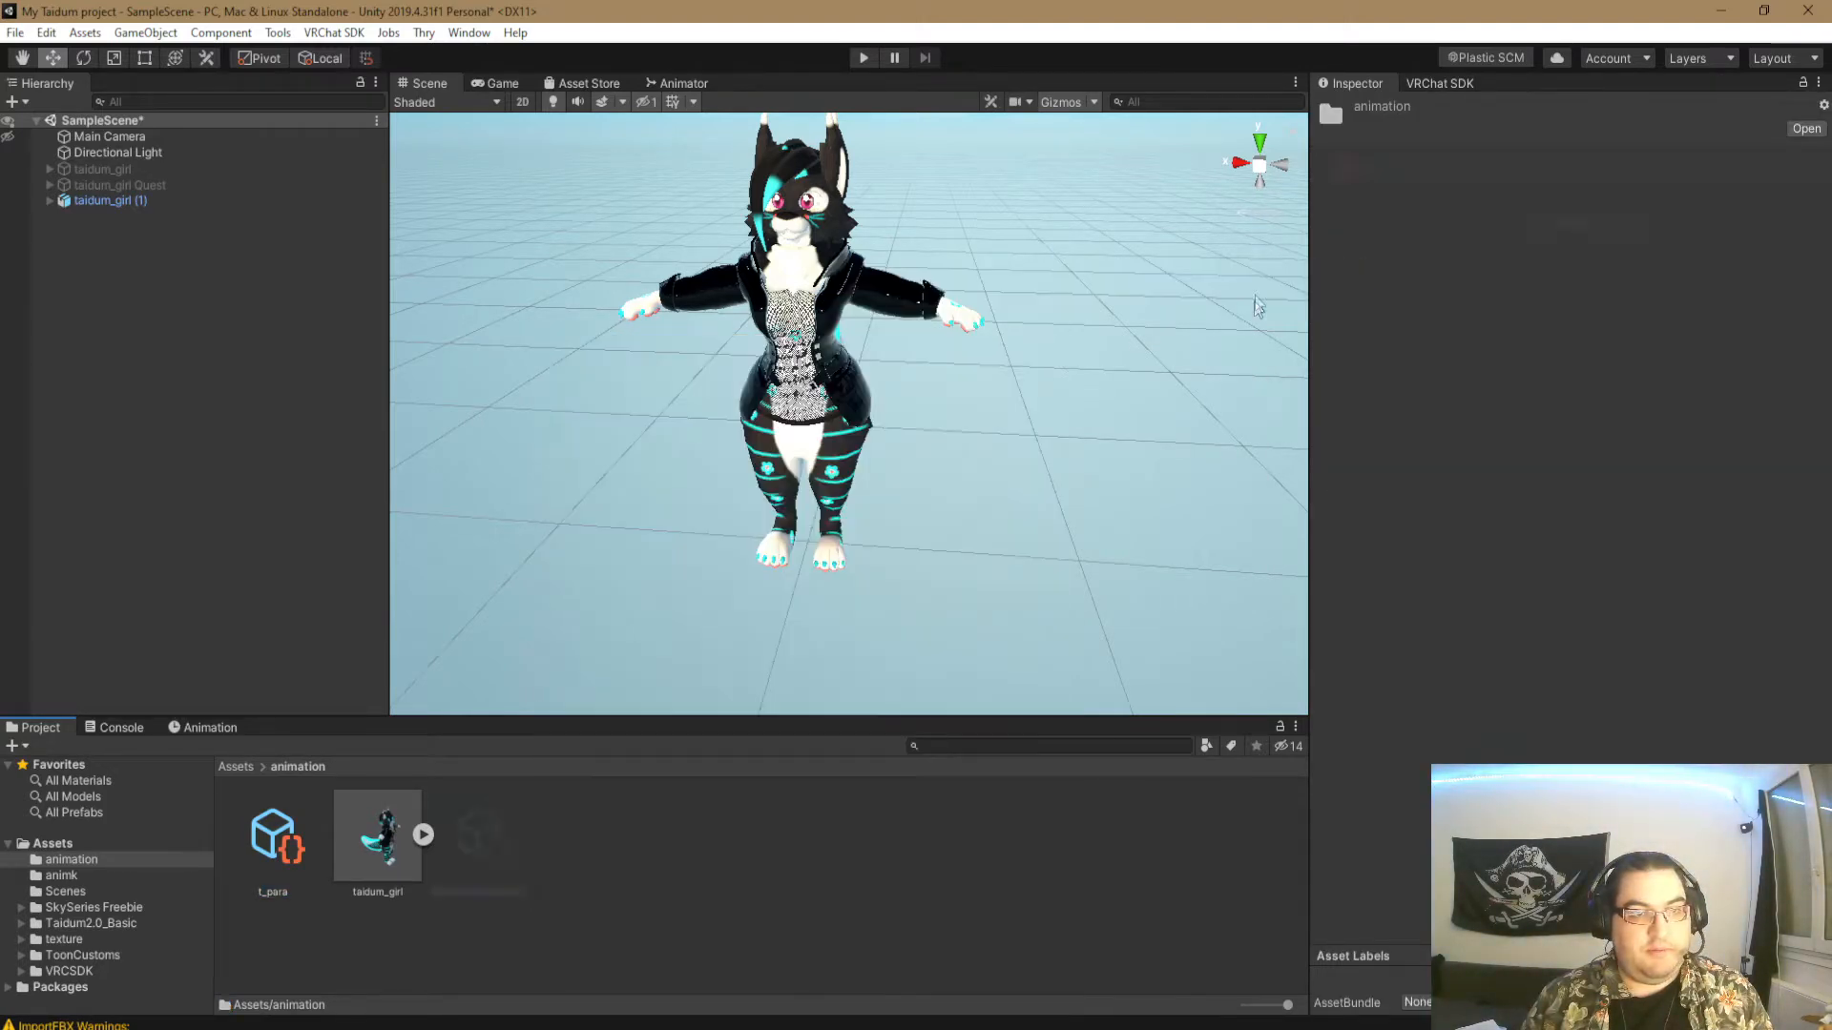
{"action": "type", "text": "t_menu"}
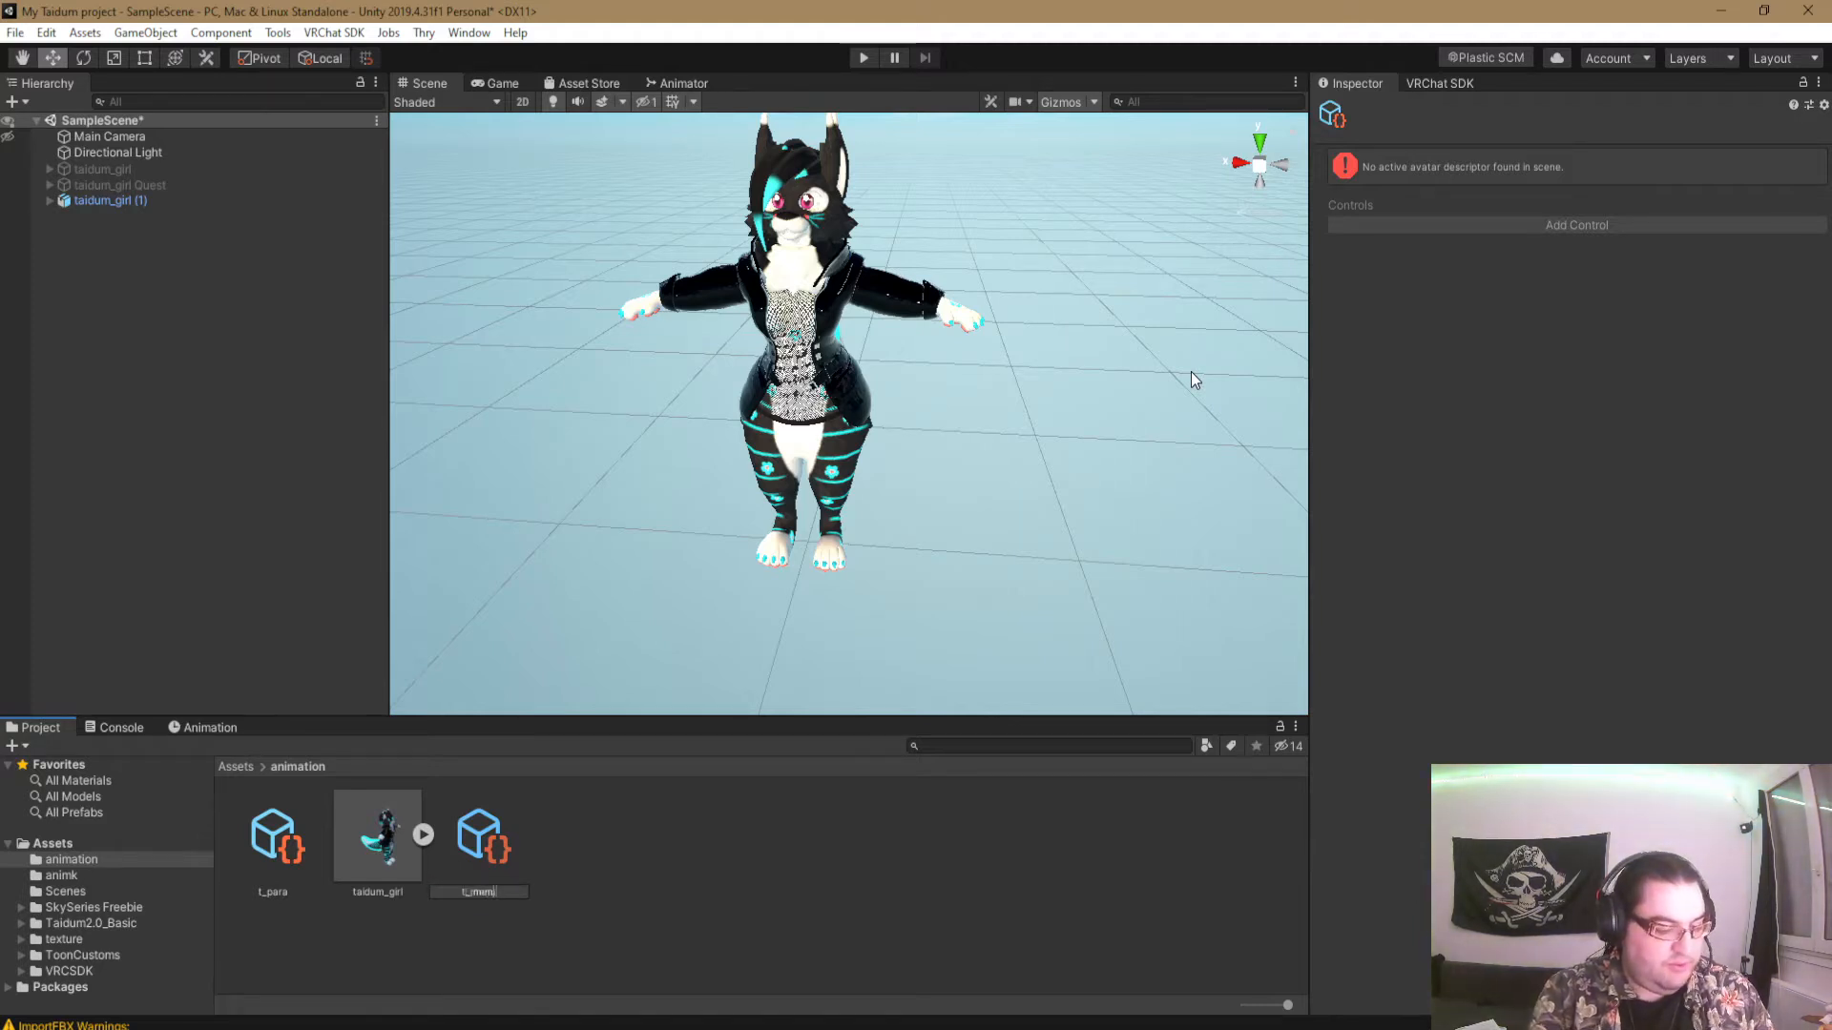
{"action": "key", "text": "Return"}
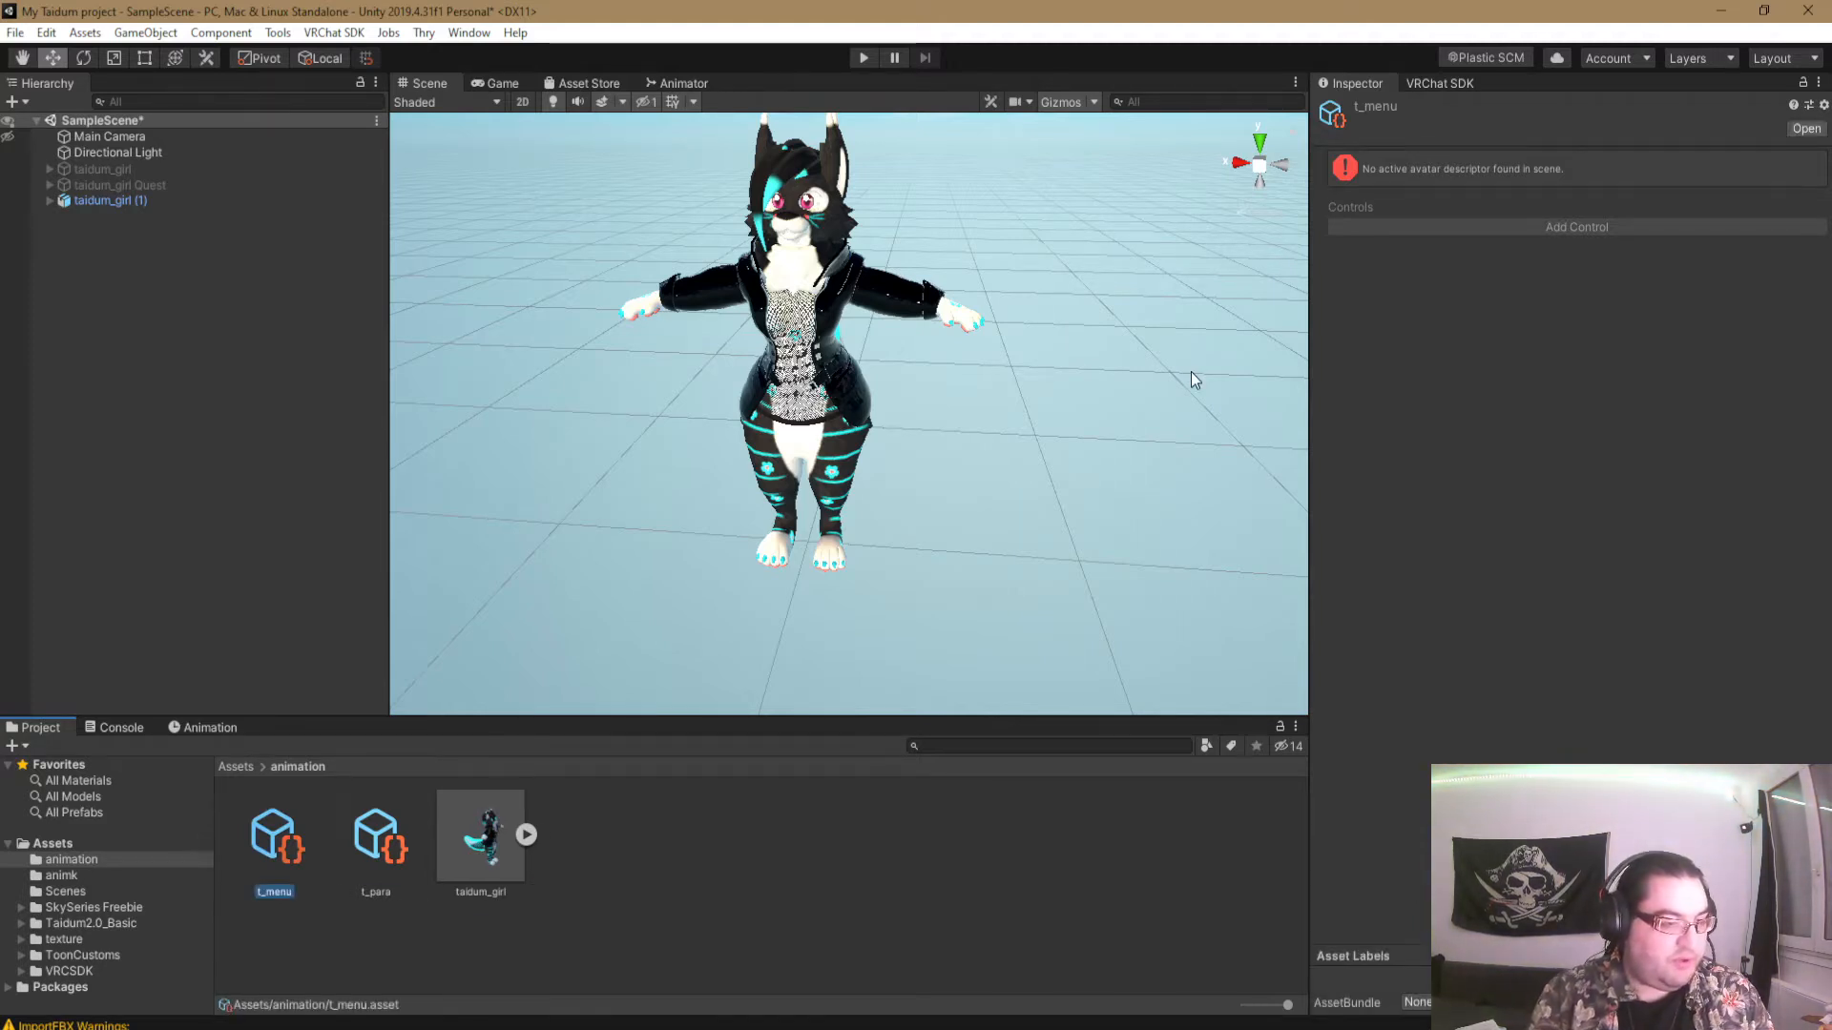
{"action": "right_click", "coordinate": [622, 847]}
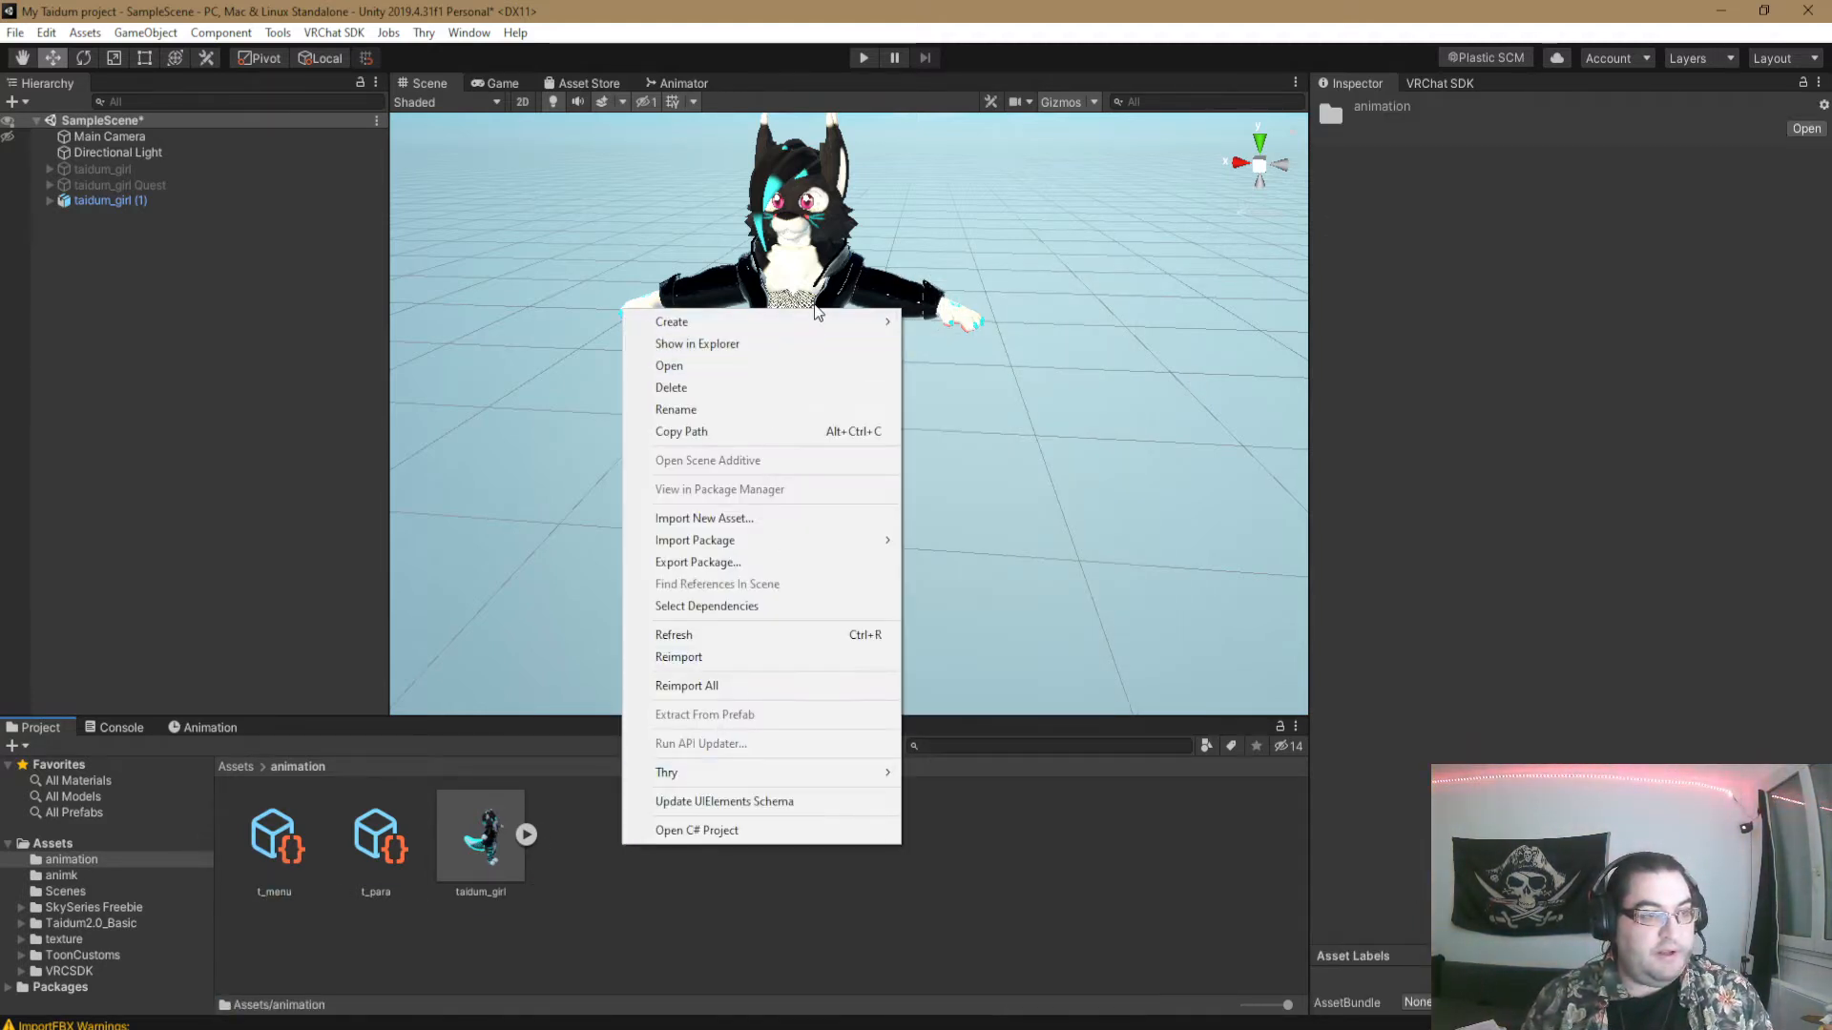
{"action": "mouse_move", "coordinate": [725, 321]}
{"action": "mouse_move", "coordinate": [1027, 286]}
{"action": "mouse_move", "coordinate": [1183, 276]}
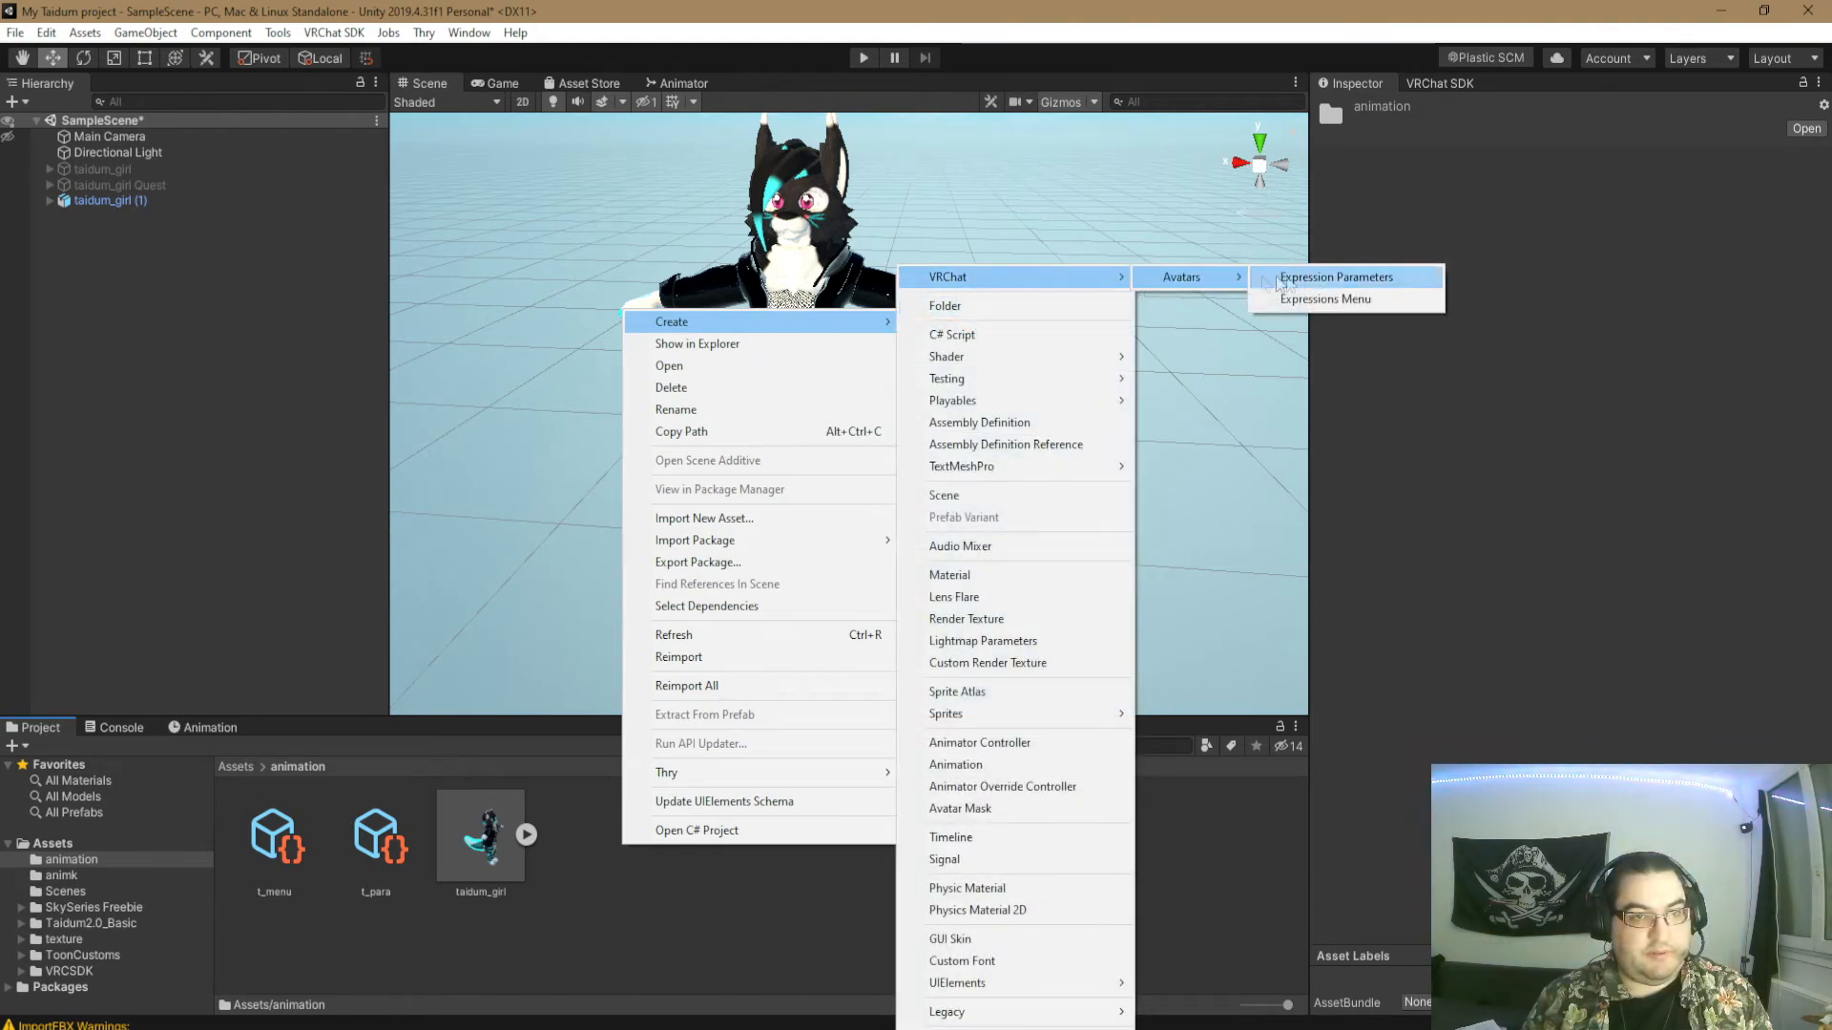
{"action": "left_click", "coordinate": [1336, 281]}
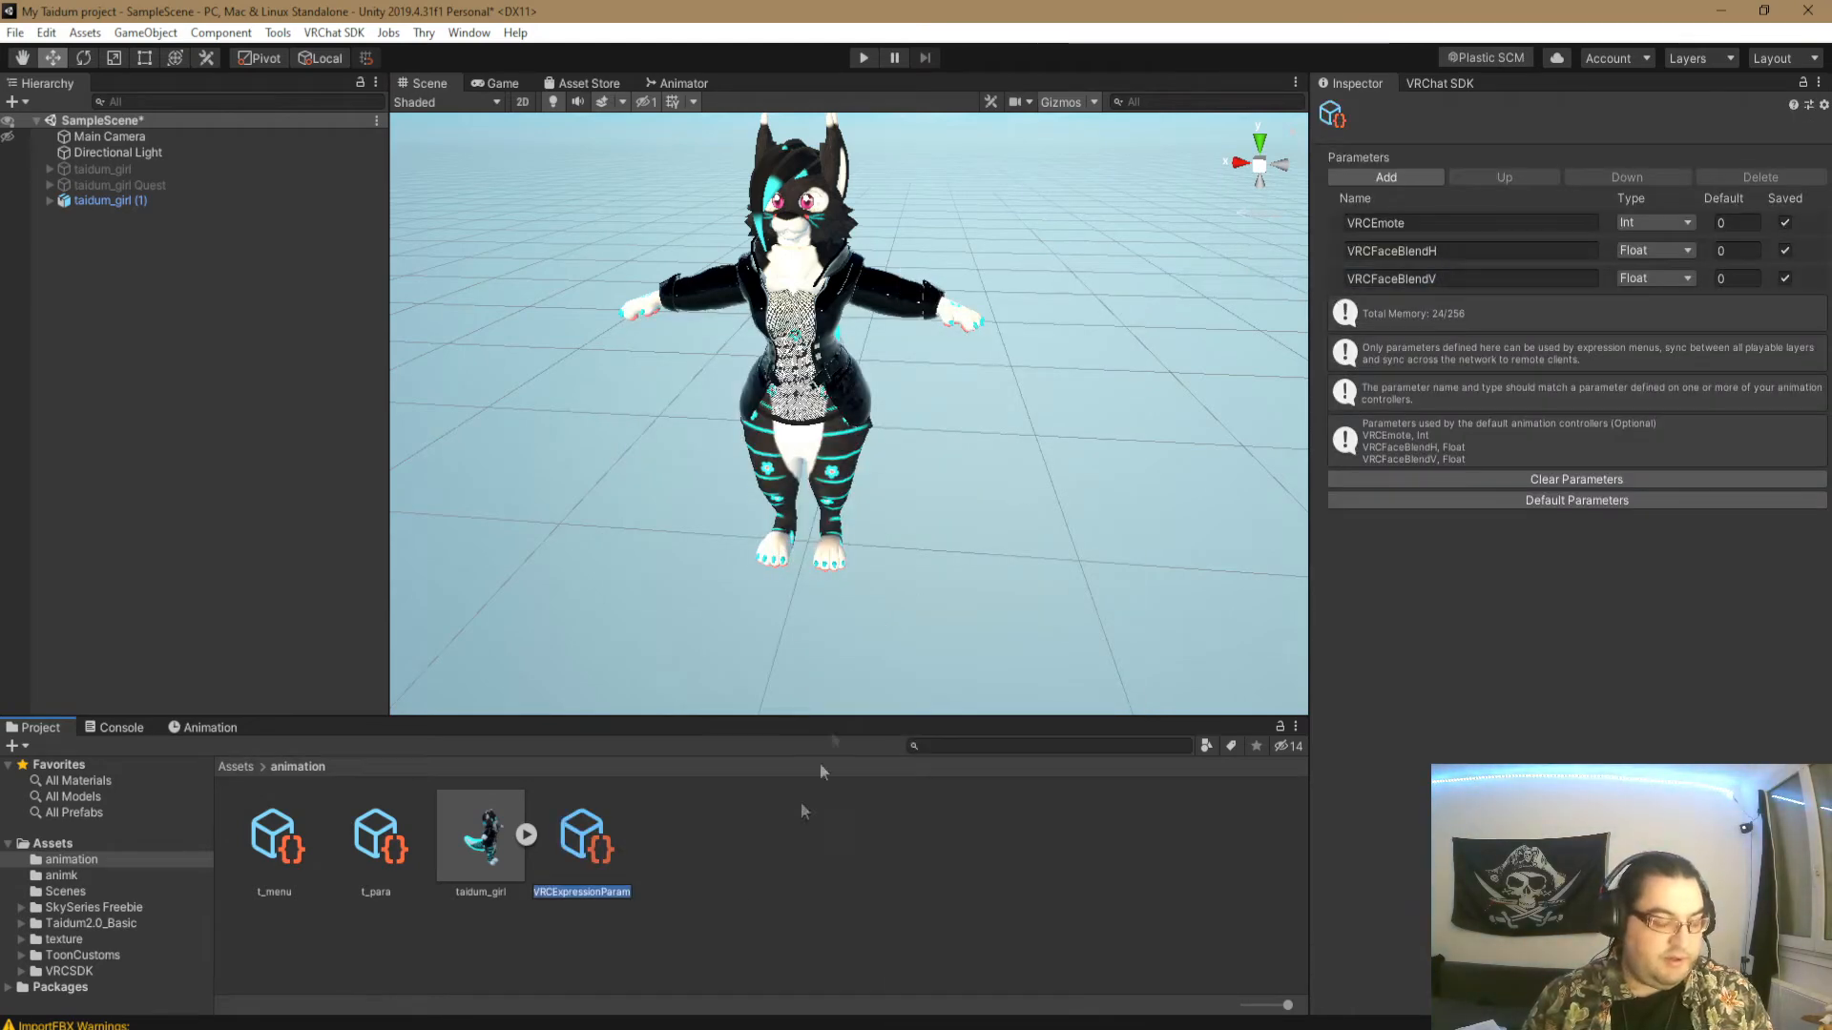
{"action": "key", "text": "Return"}
{"action": "key", "text": "Delete"}
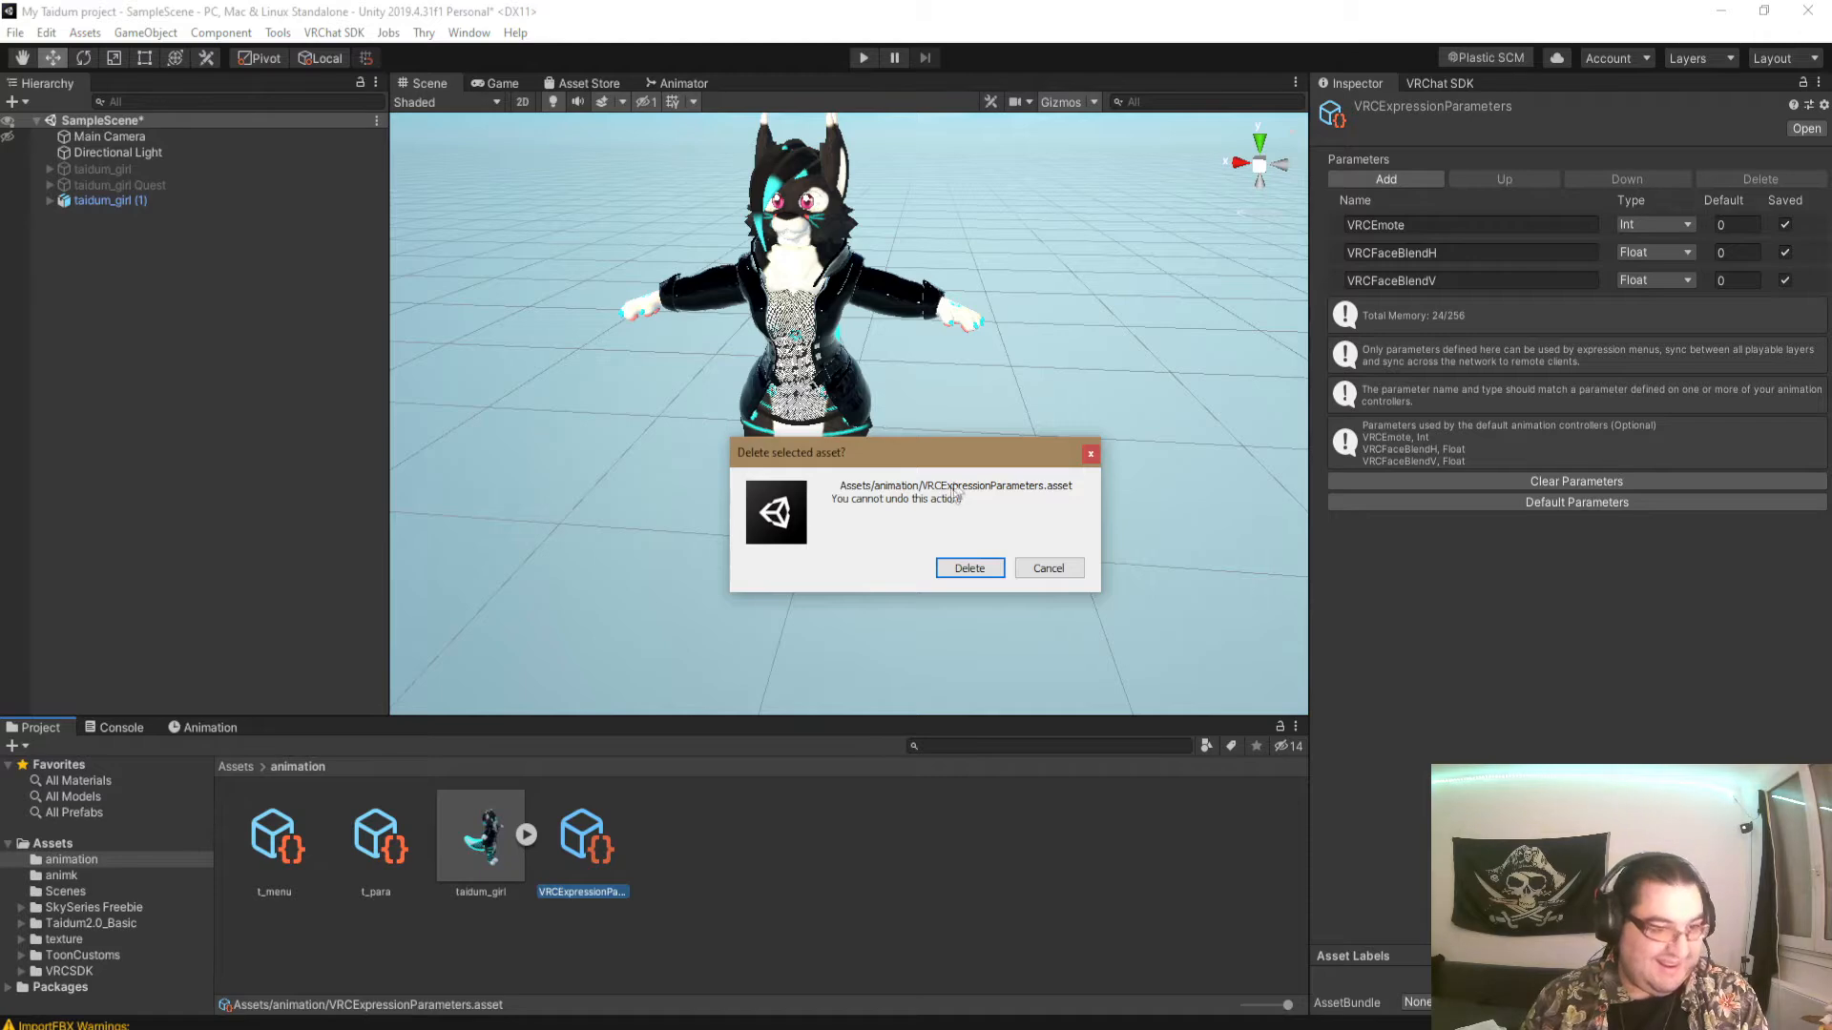
{"action": "left_click", "coordinate": [954, 570]}
- Create a second VRChat Expressions Menu asset named t-cloth in the animation folder
{"action": "right_click", "coordinate": [706, 855]}
{"action": "mouse_move", "coordinate": [920, 334]}
{"action": "mouse_move", "coordinate": [1074, 278]}
{"action": "mouse_move", "coordinate": [1220, 278]}
{"action": "left_click", "coordinate": [1417, 300]}
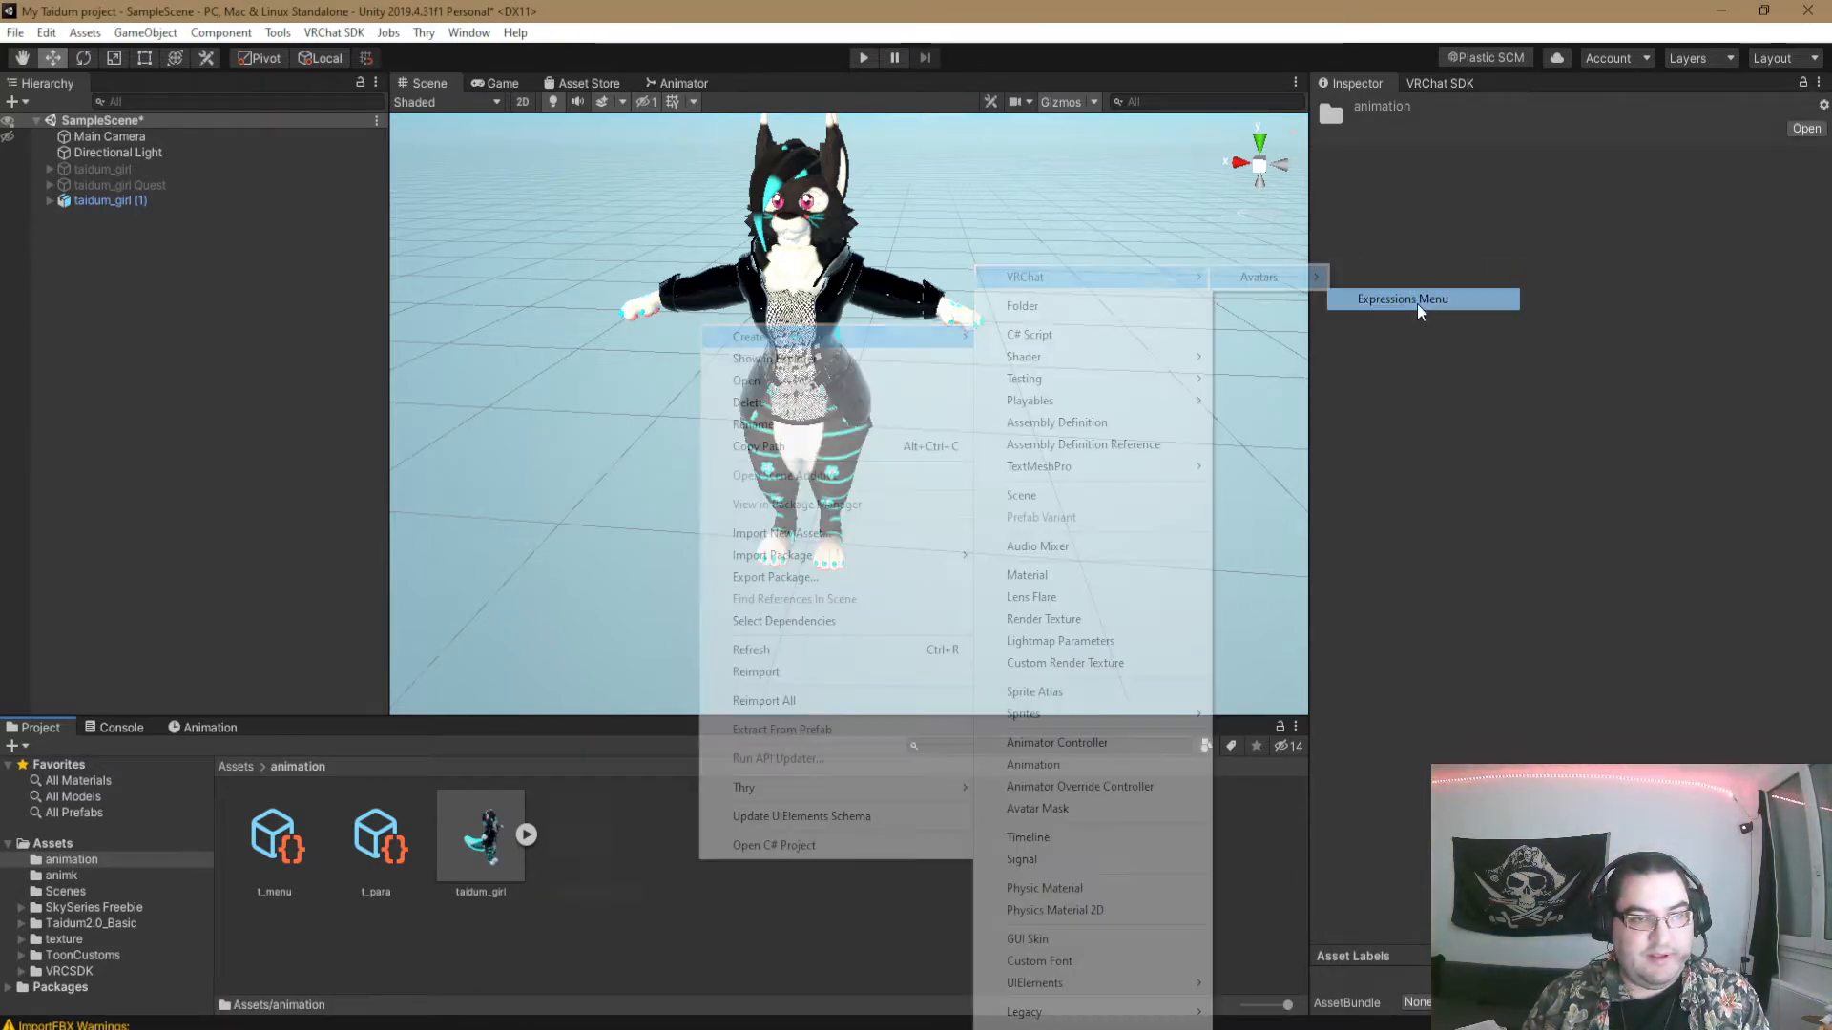
{"action": "type", "text": "t-"}
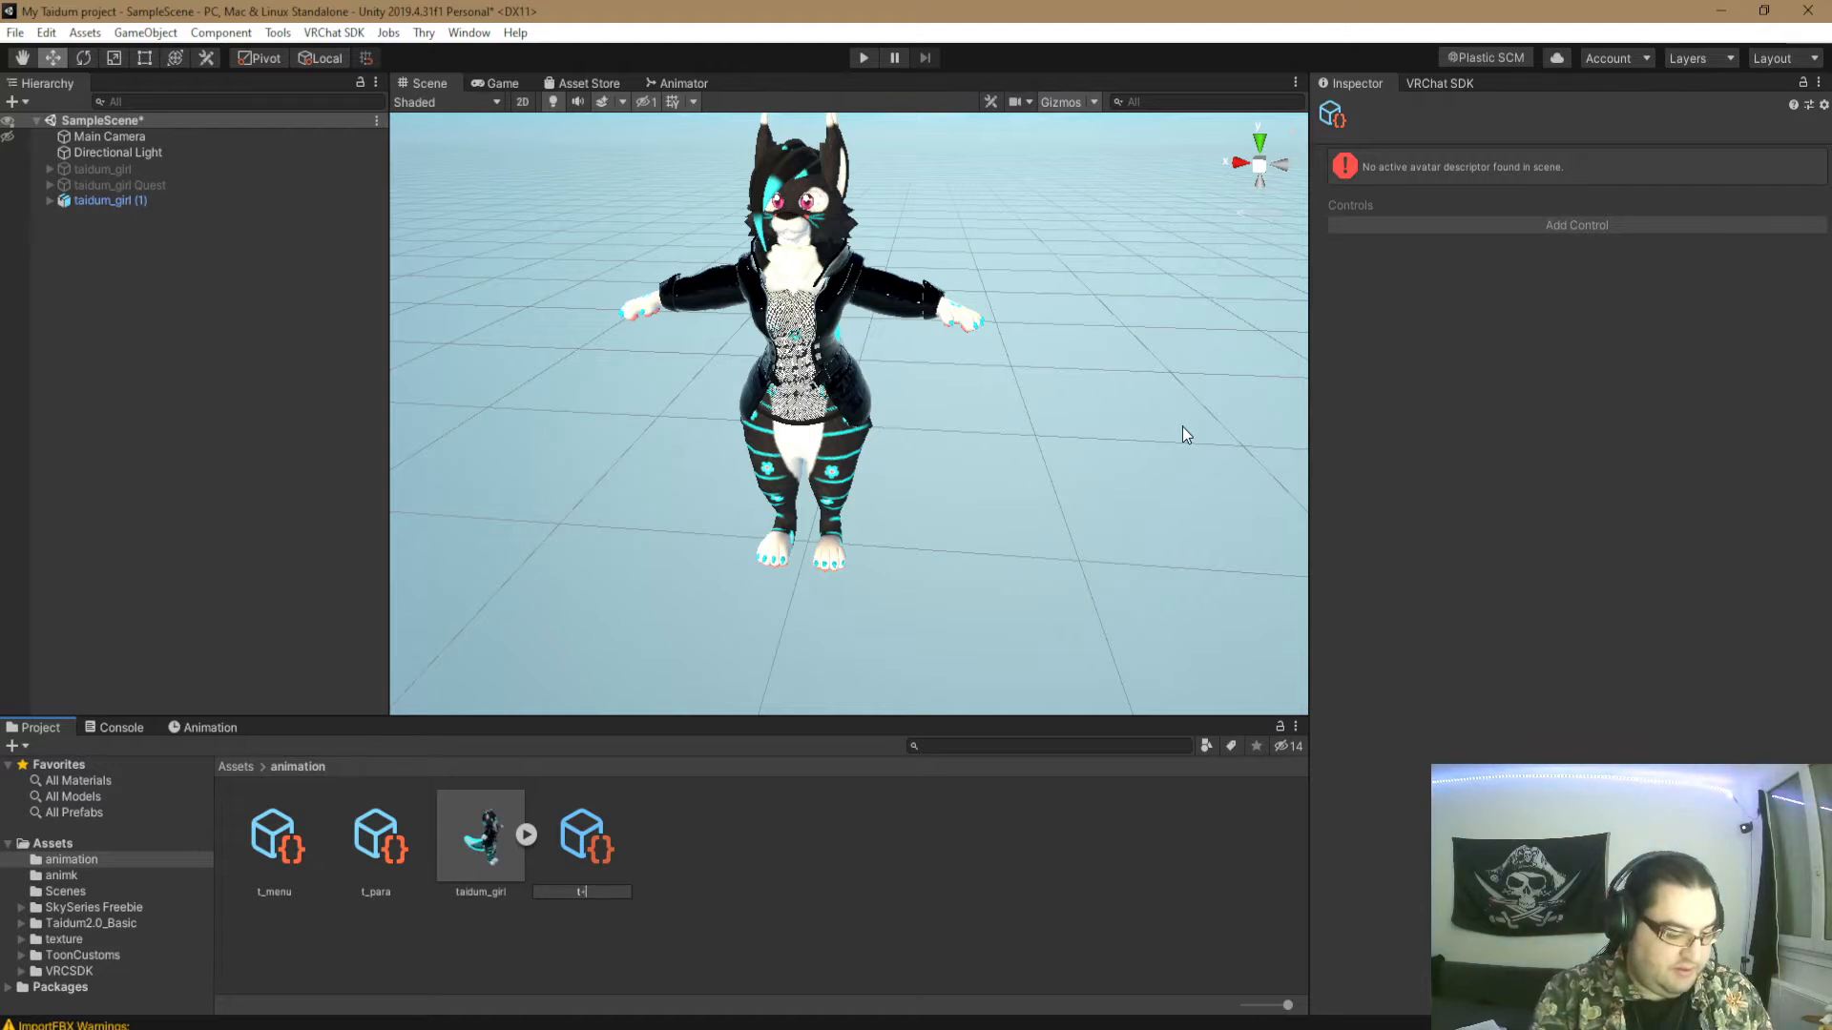
{"action": "type", "text": "cloth"}
{"action": "key", "text": "Return"}
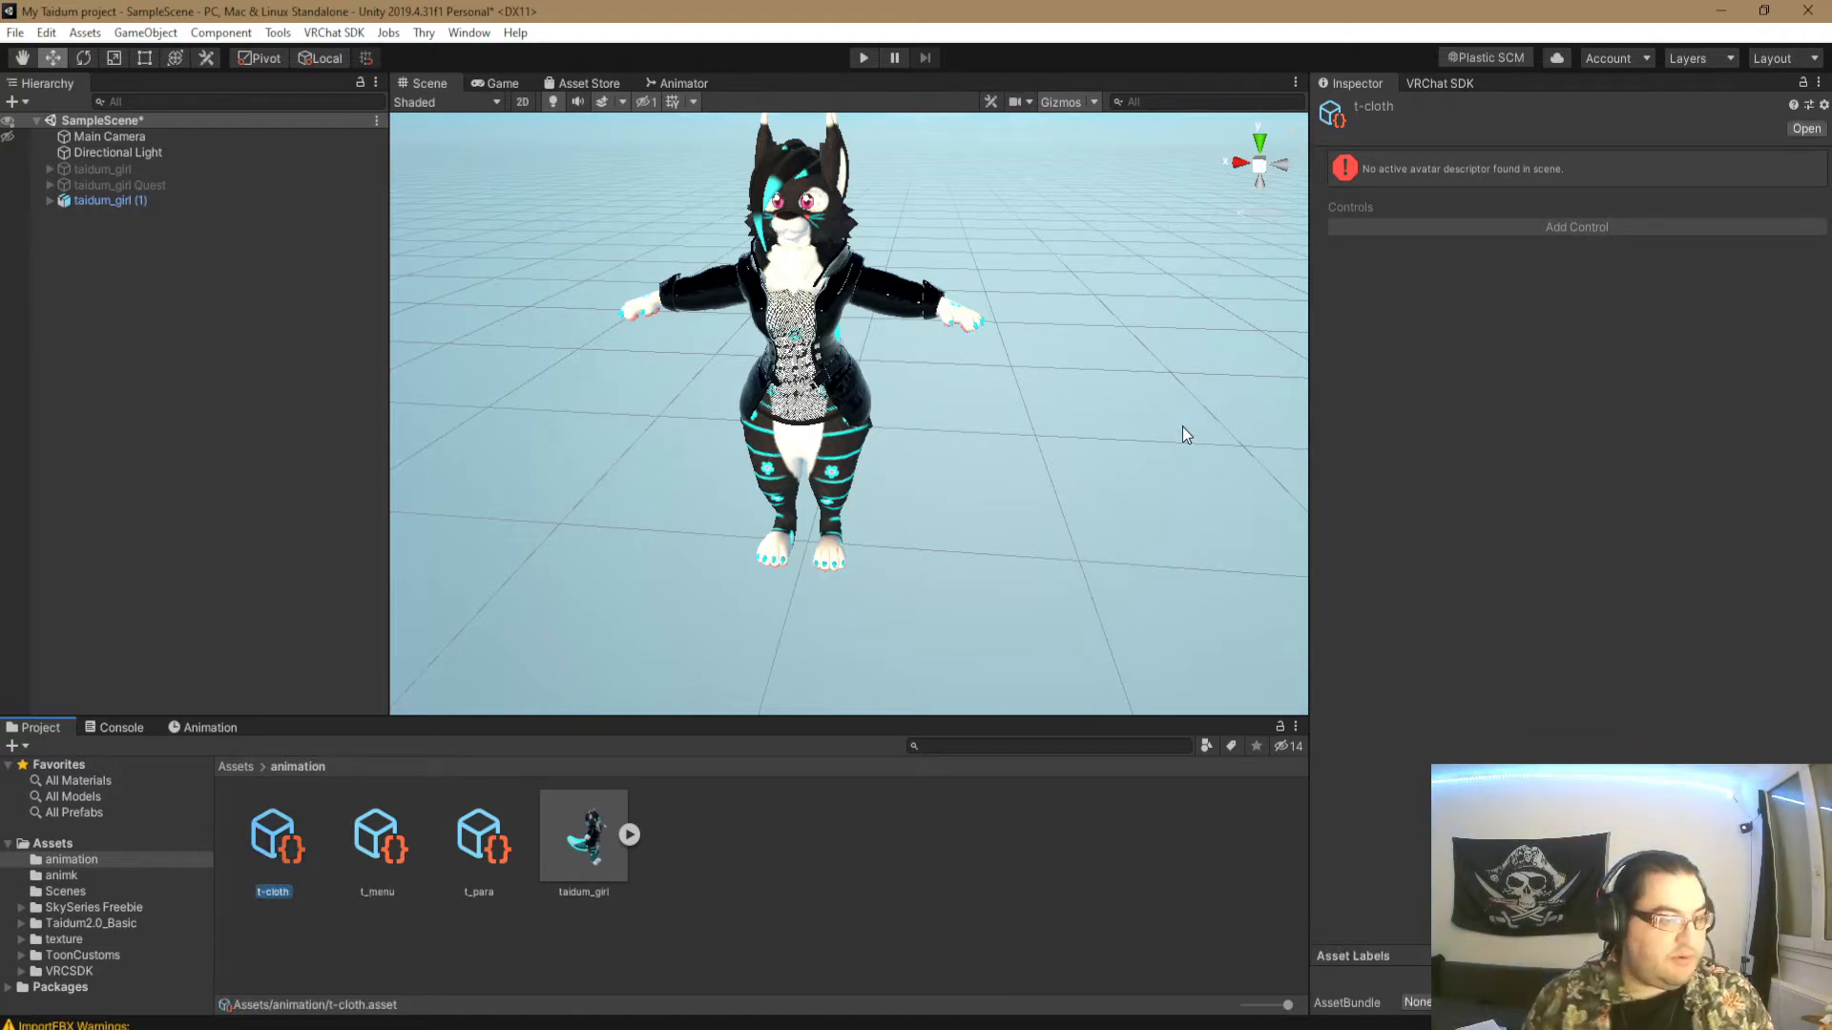
{"action": "left_click", "coordinate": [737, 959]}
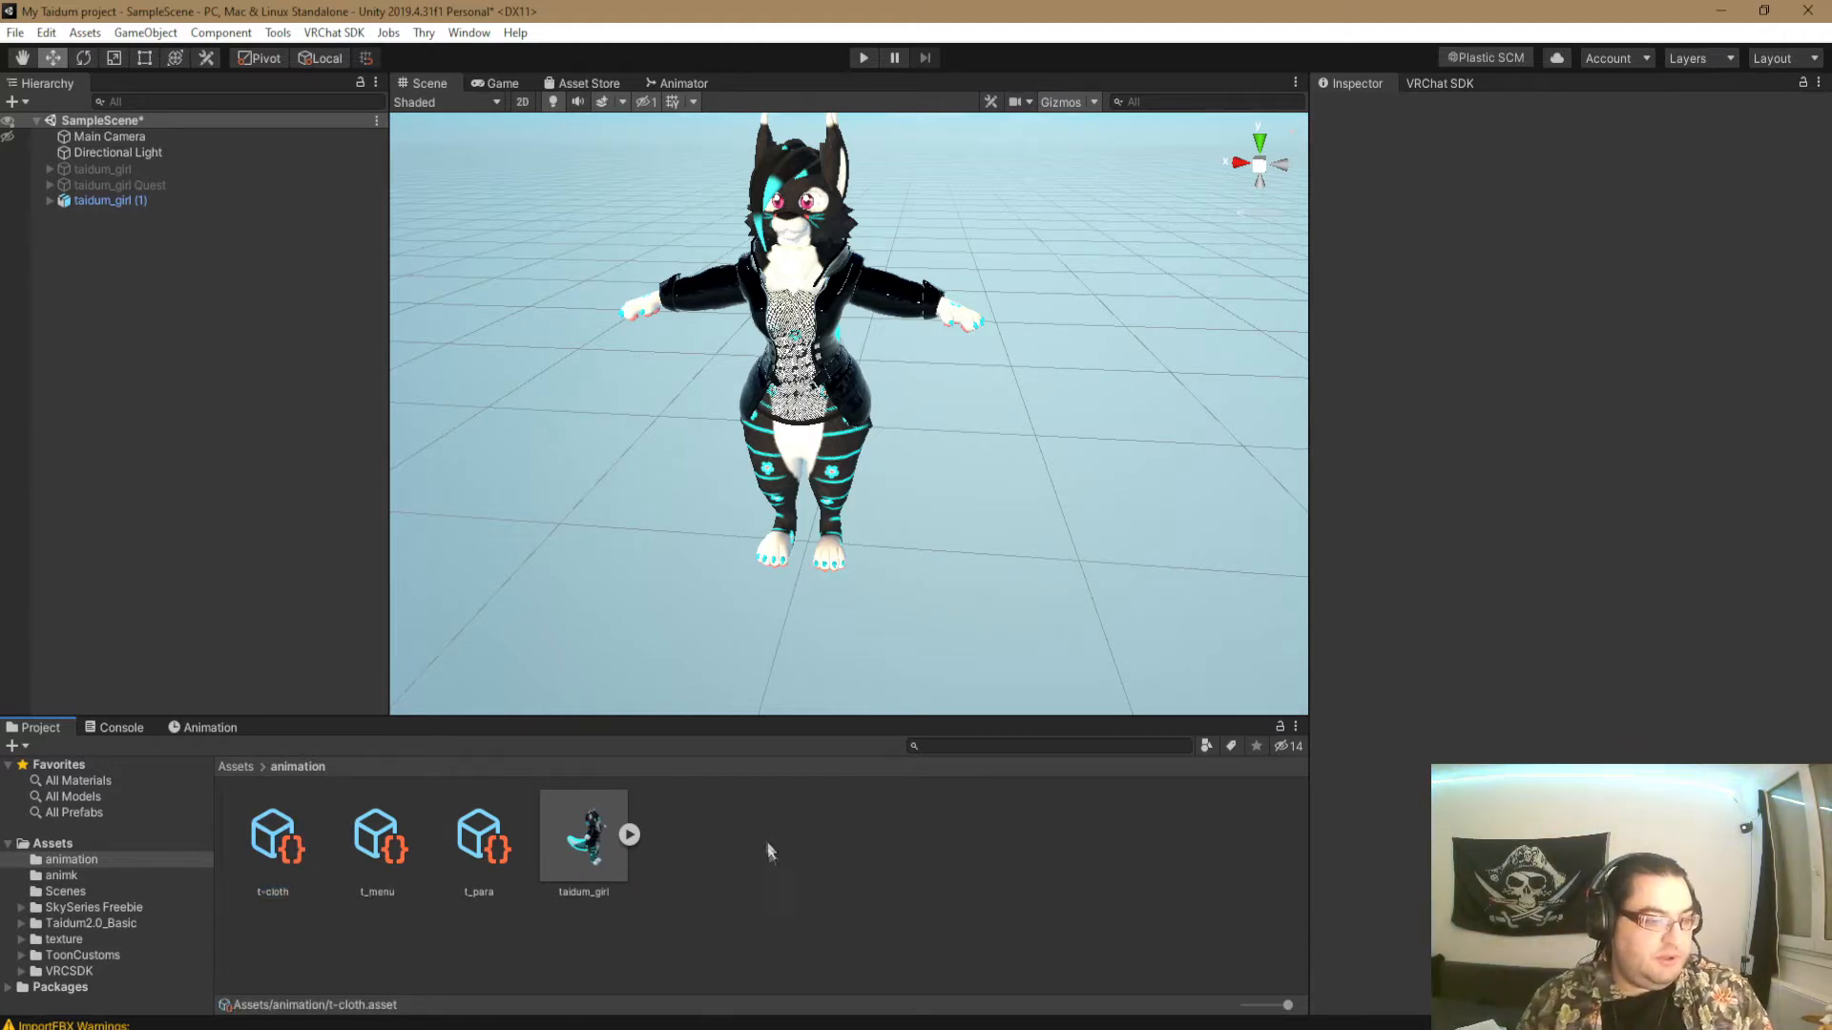
- Expand taidum_girl (1) in the hierarchy and create an animation clip named idle for it in the animation folder
{"action": "left_click", "coordinate": [218, 726]}
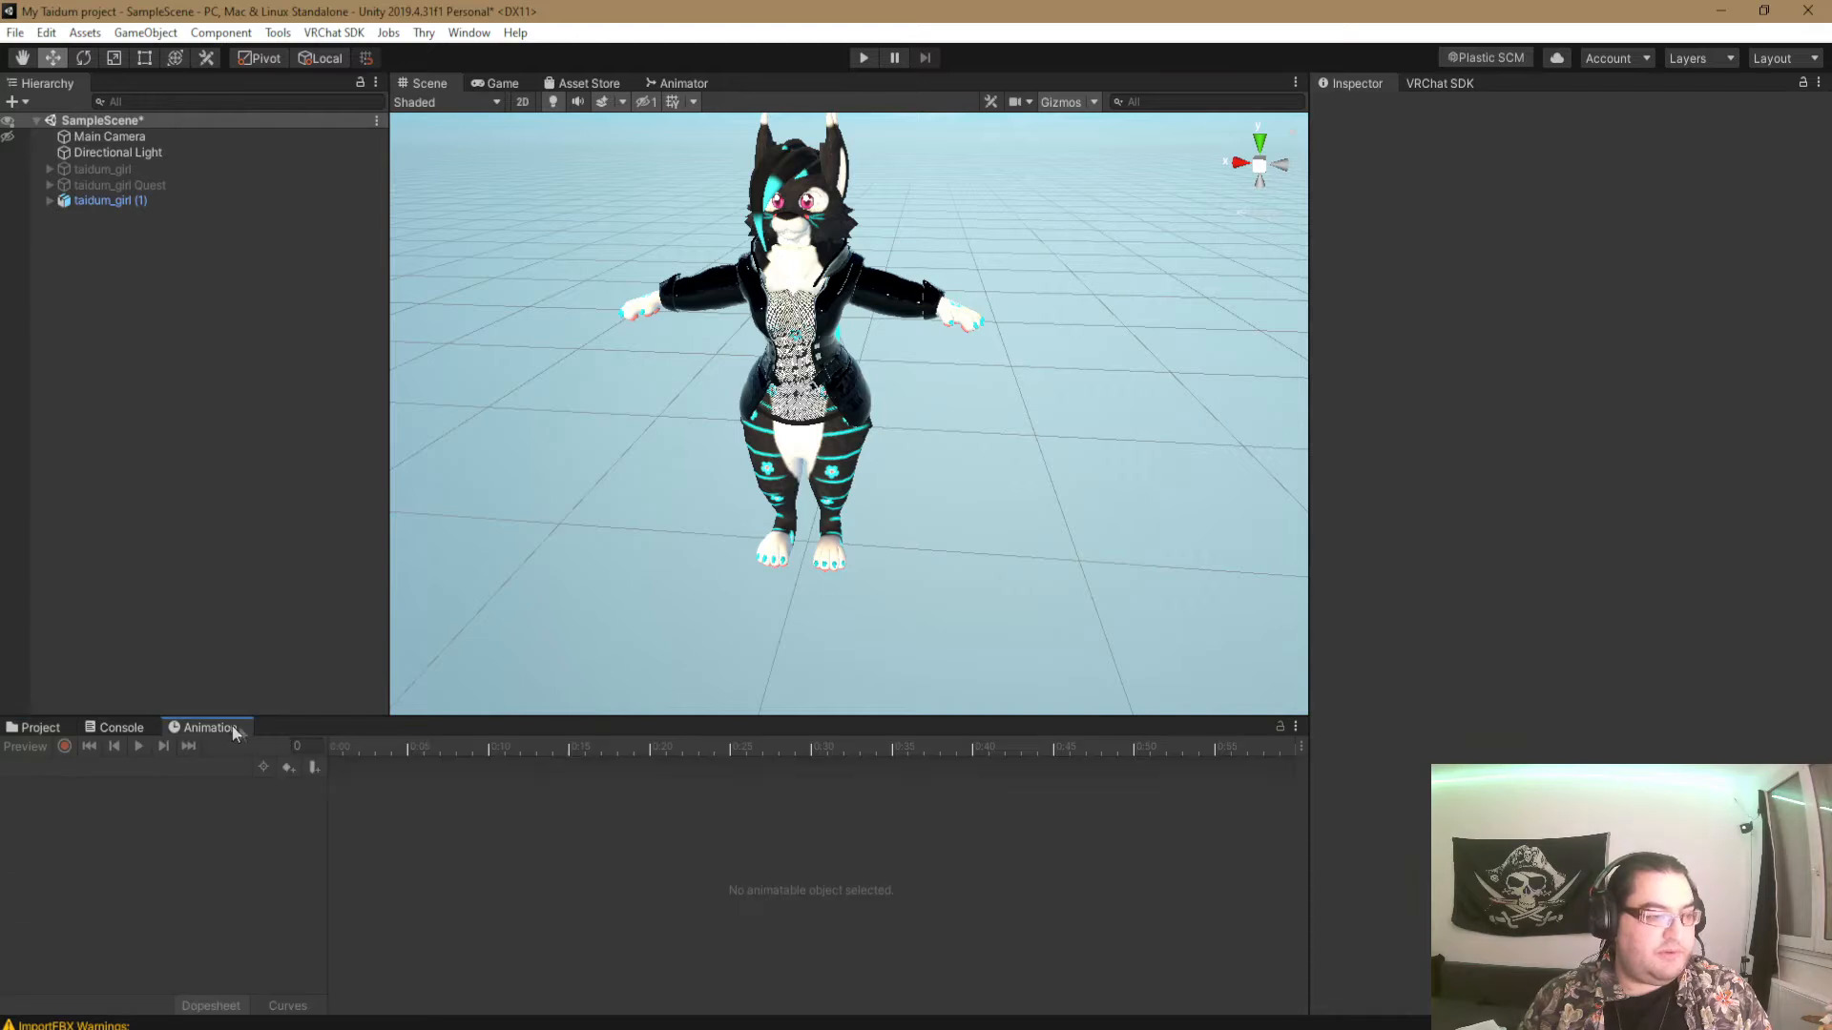
{"action": "left_click", "coordinate": [112, 201]}
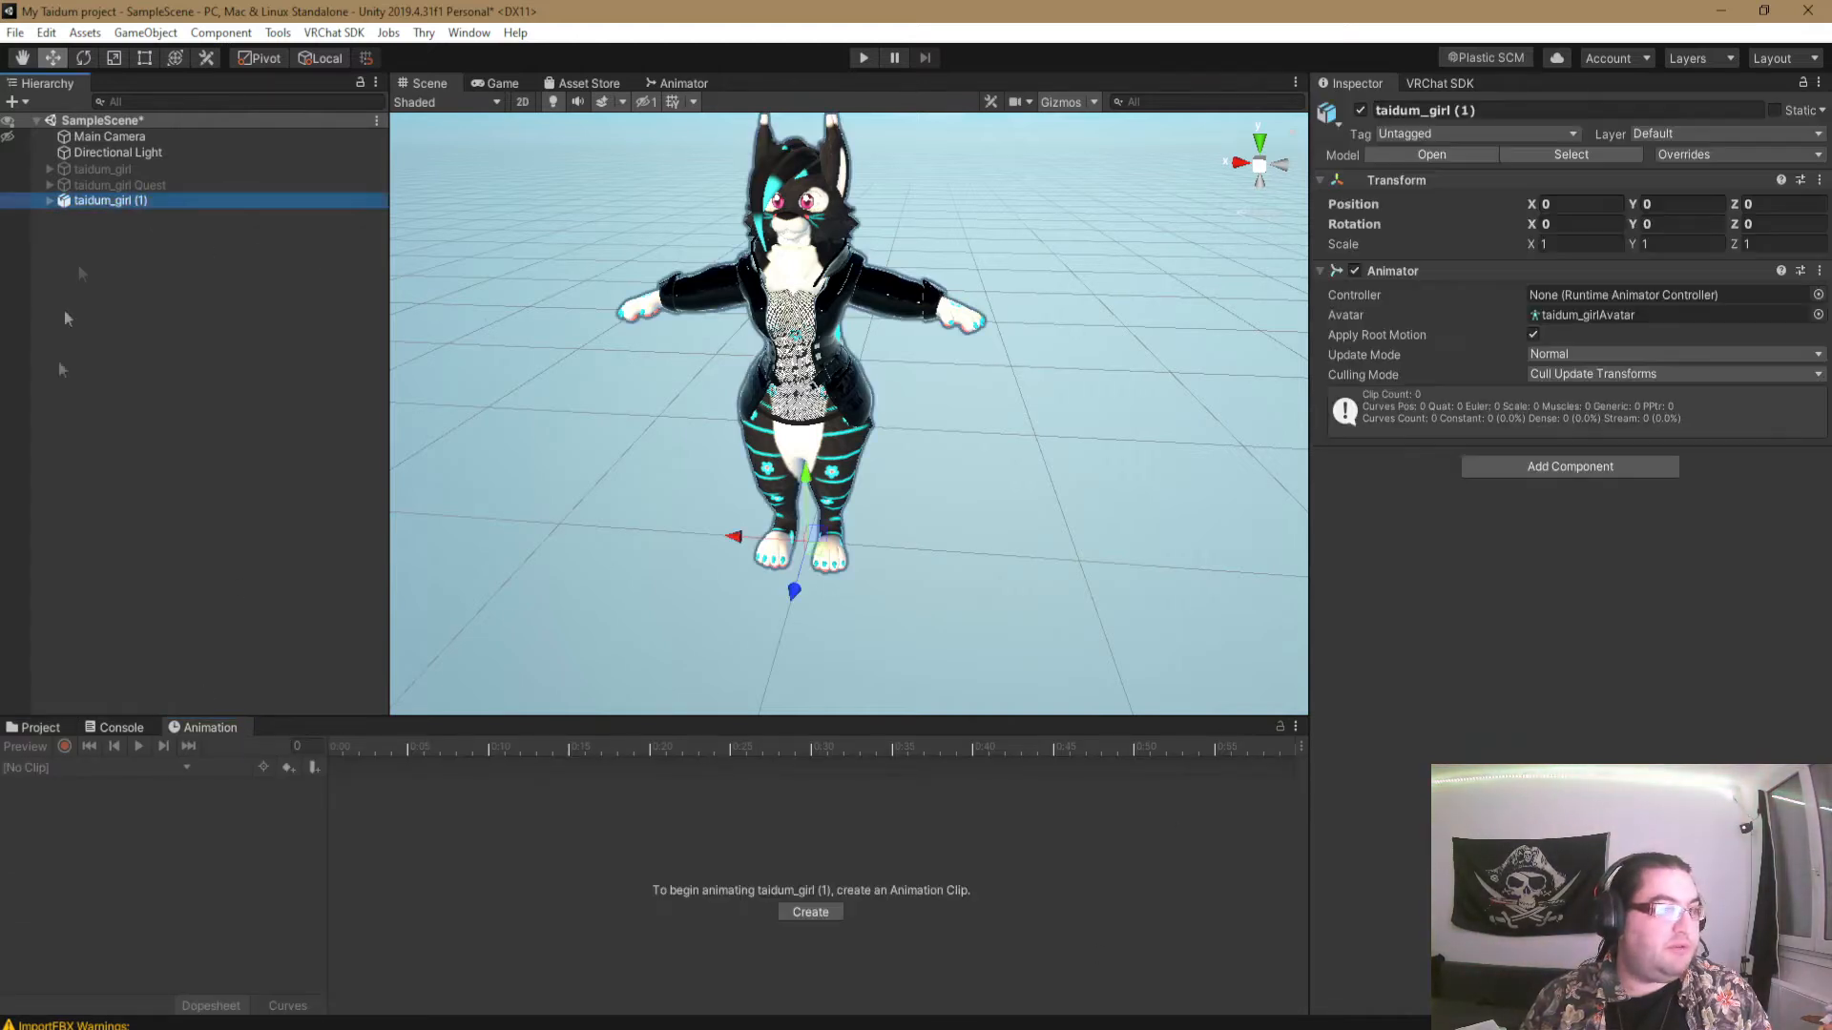
{"action": "left_click", "coordinate": [49, 201]}
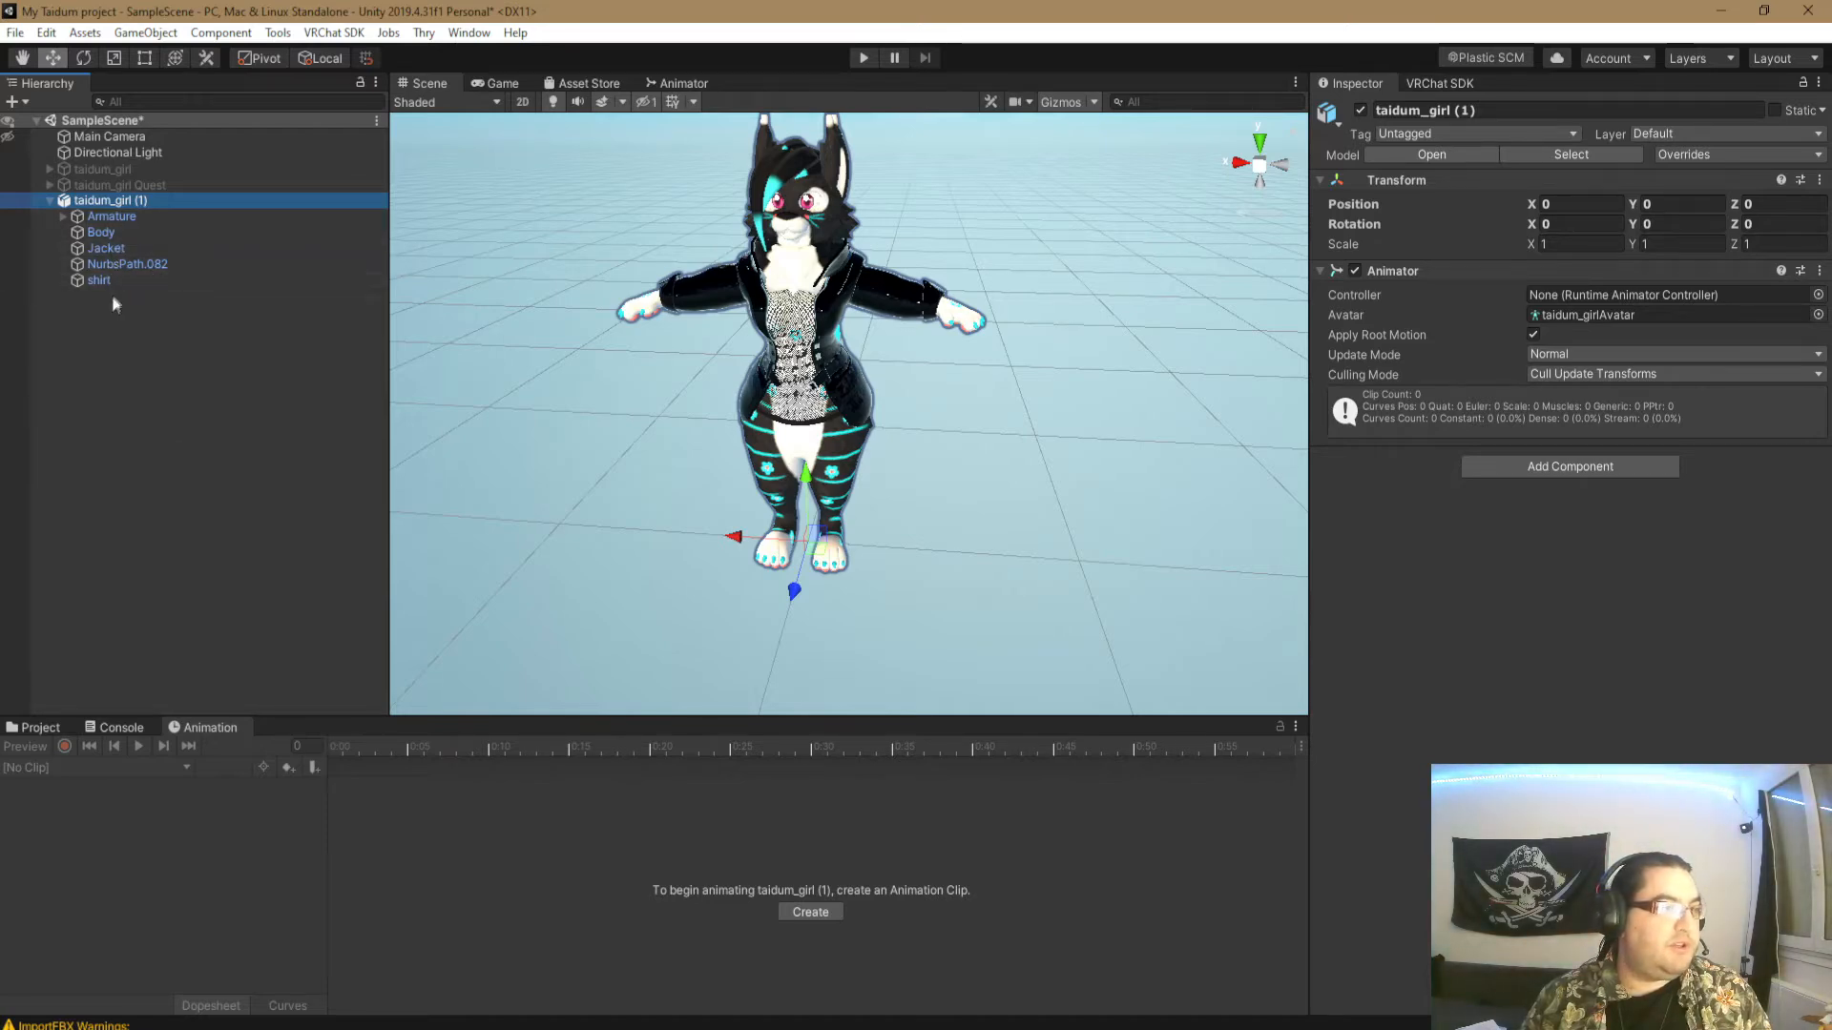
{"action": "left_click_drag", "start_coordinate": [811, 387], "coordinate": [902, 496], "text": "alt"}
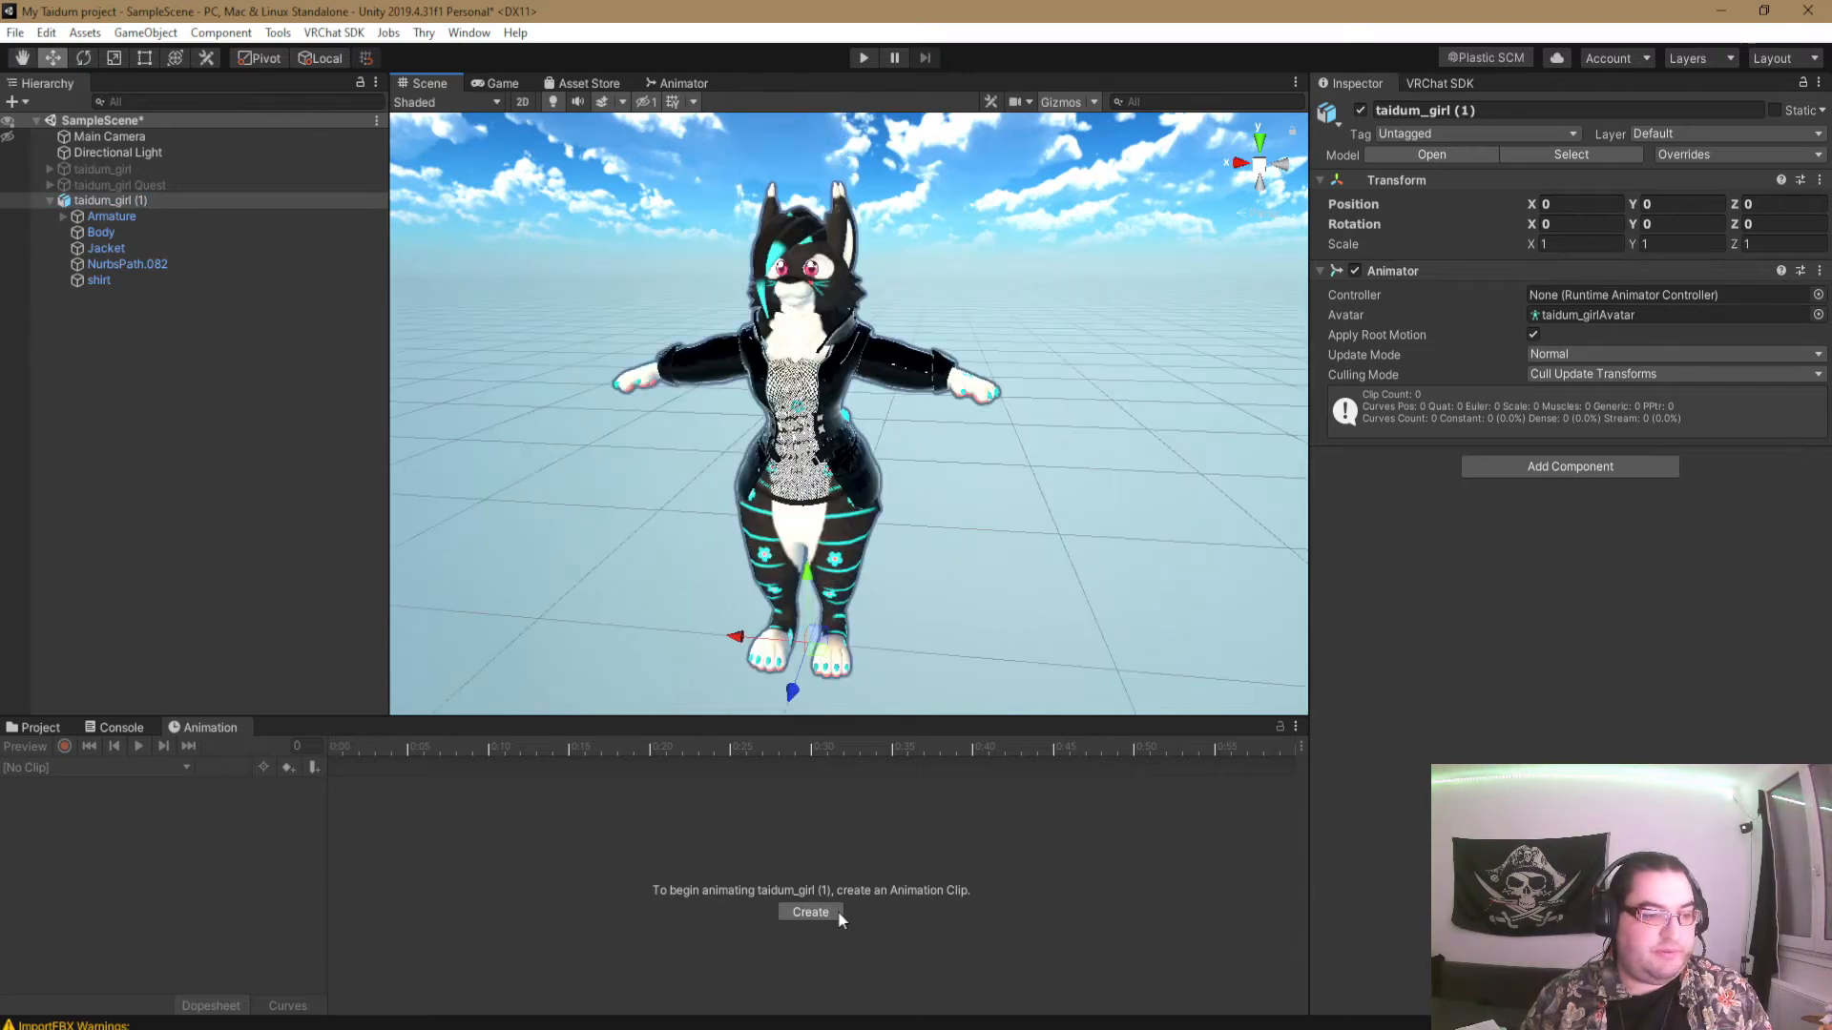
{"action": "left_click", "coordinate": [810, 912]}
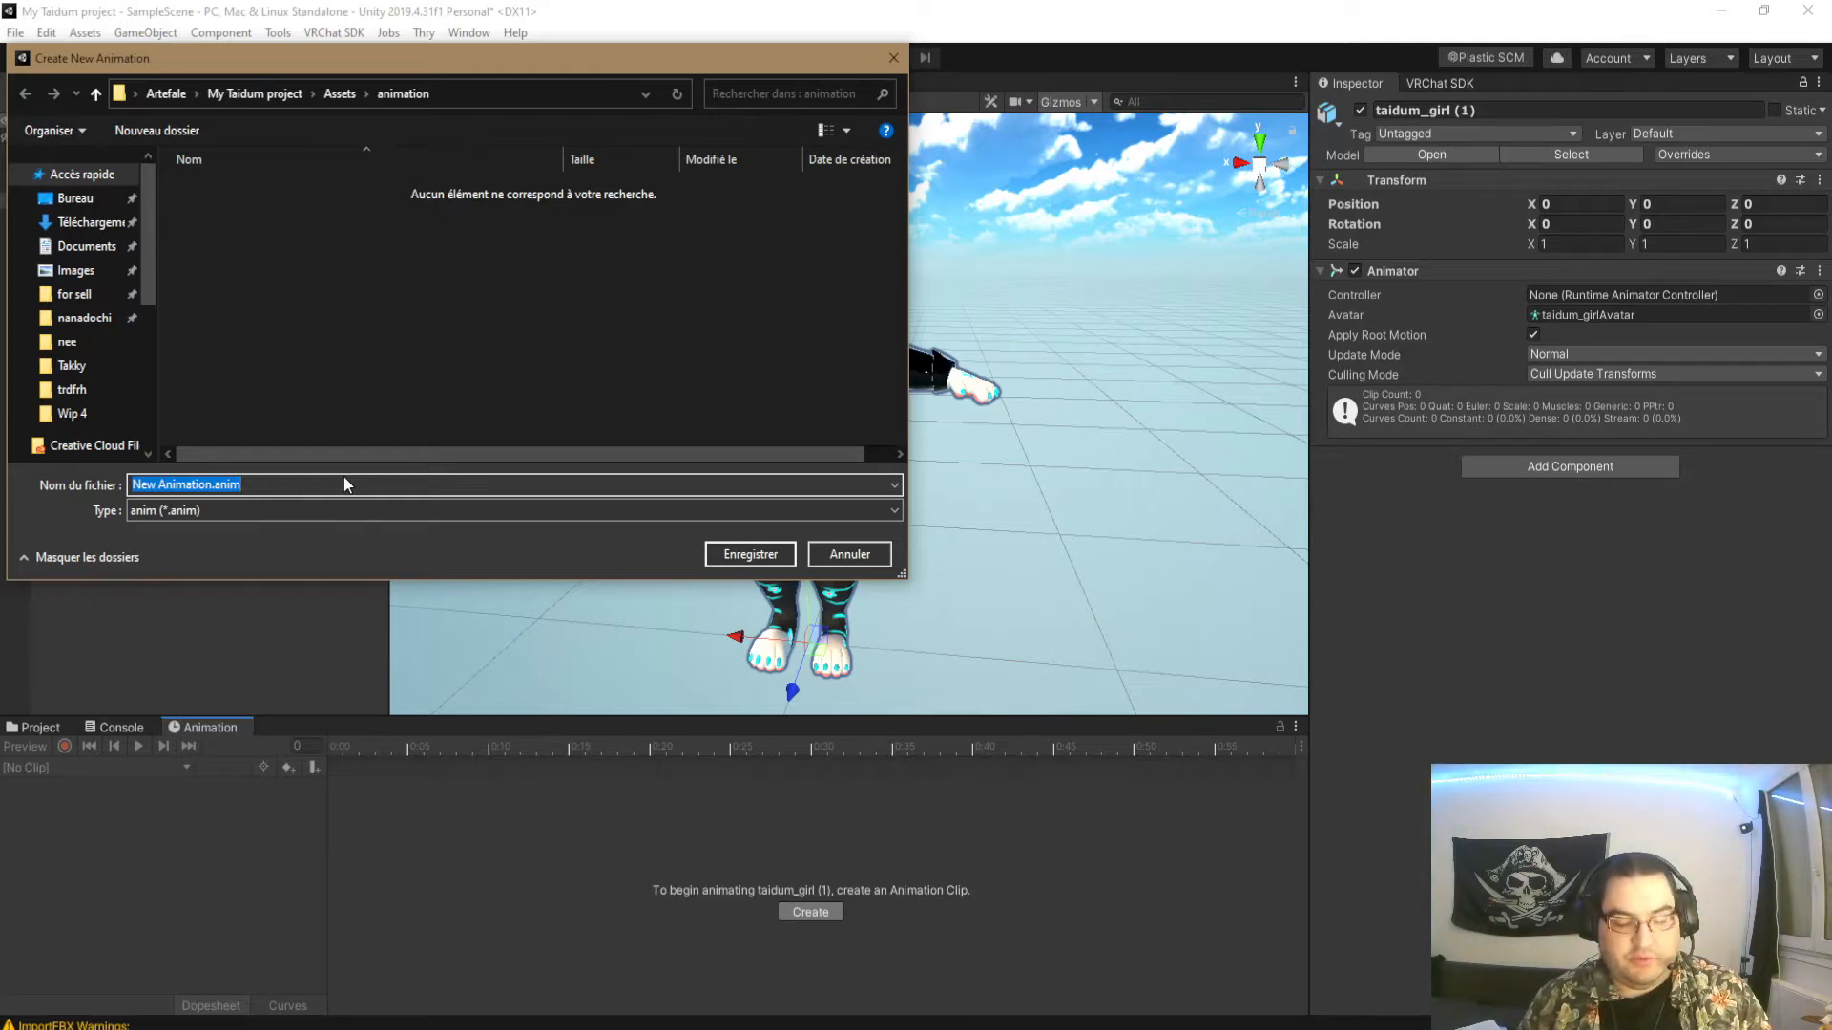
{"action": "type", "text": "idle"}
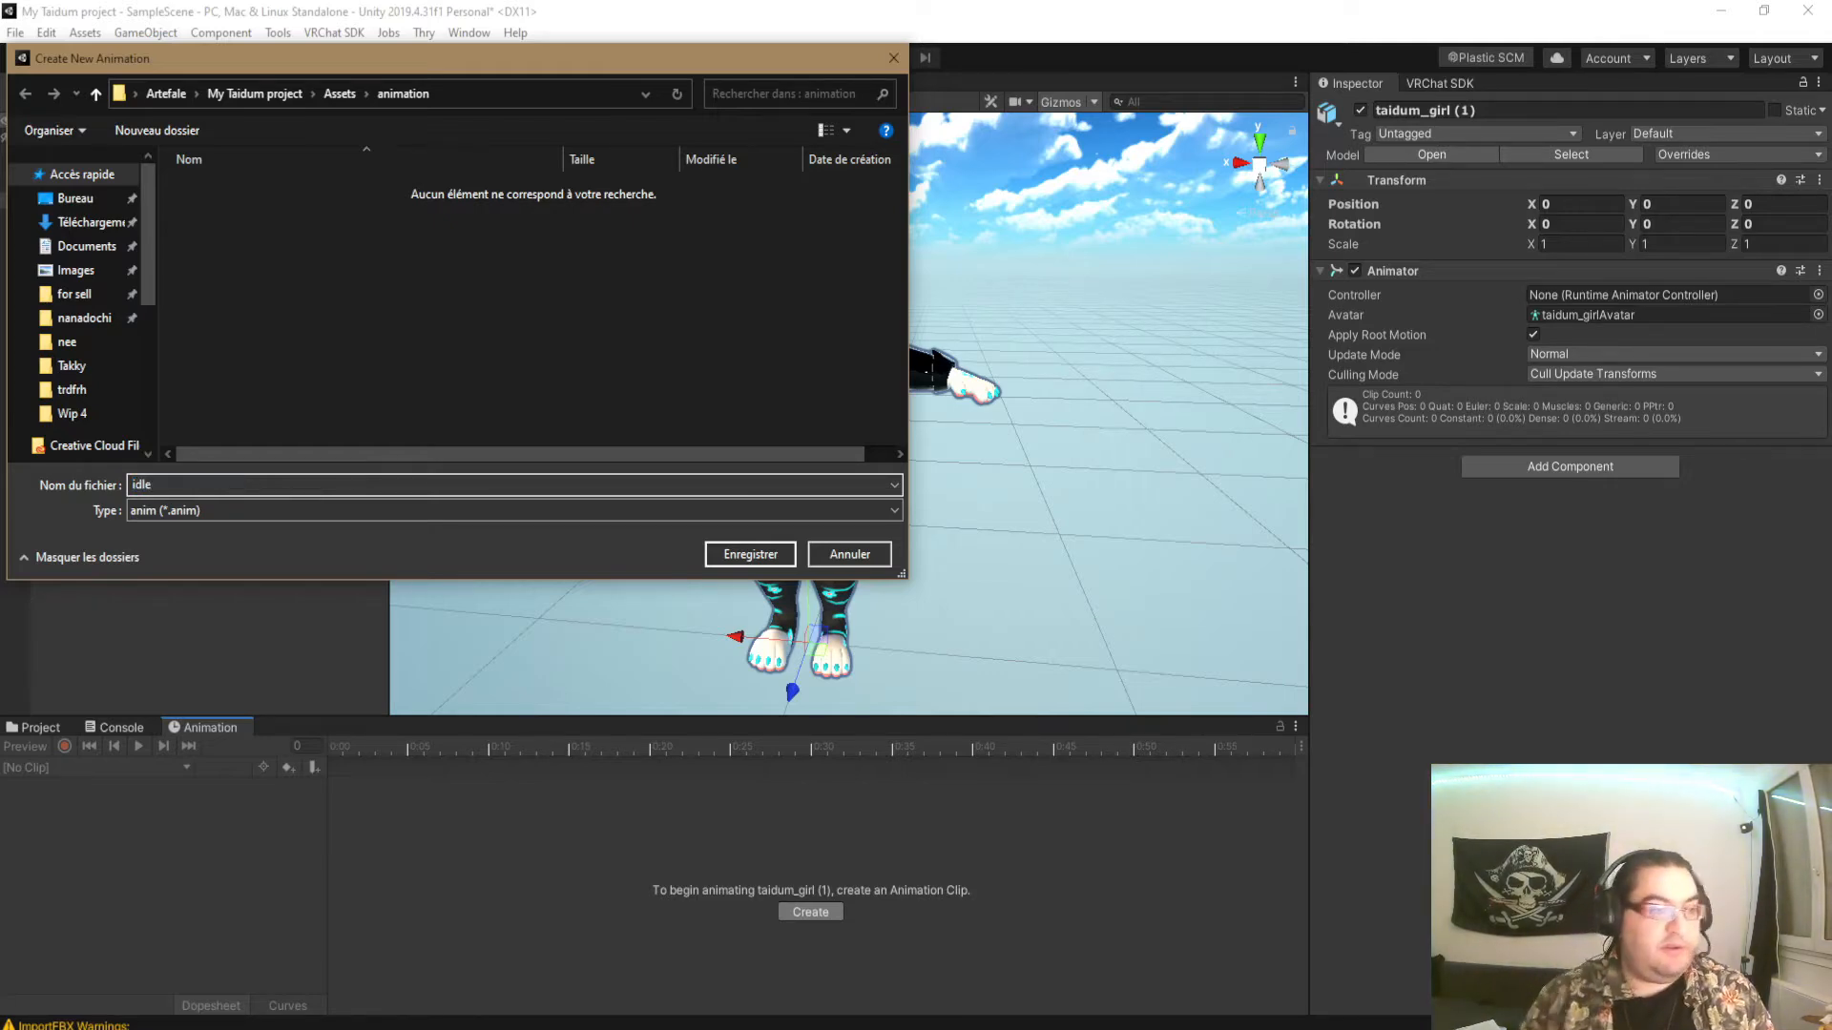
{"action": "key", "text": "Return"}
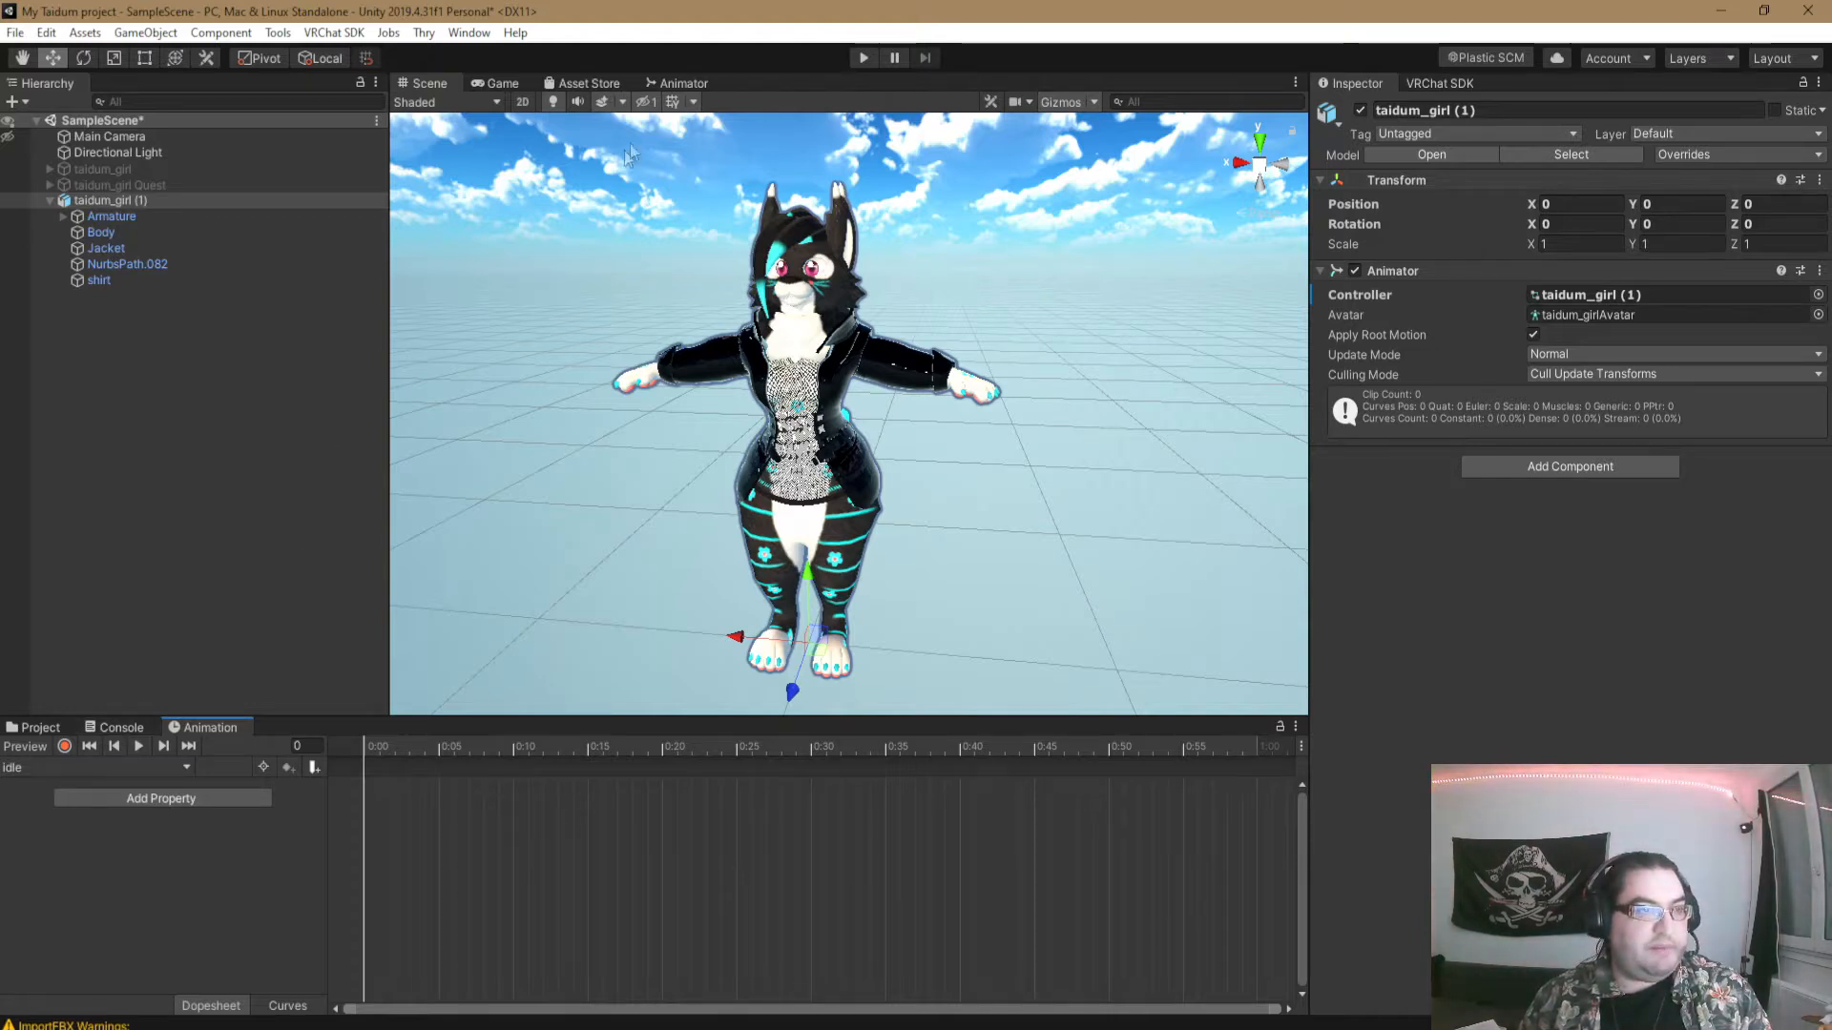
- Inspect the idle state in the animator controller's Base Layer and check which animation windows the editor offers
{"action": "left_click", "coordinate": [679, 84]}
{"action": "left_click", "coordinate": [973, 454]}
{"action": "left_click_drag", "start_coordinate": [974, 455], "coordinate": [971, 472]}
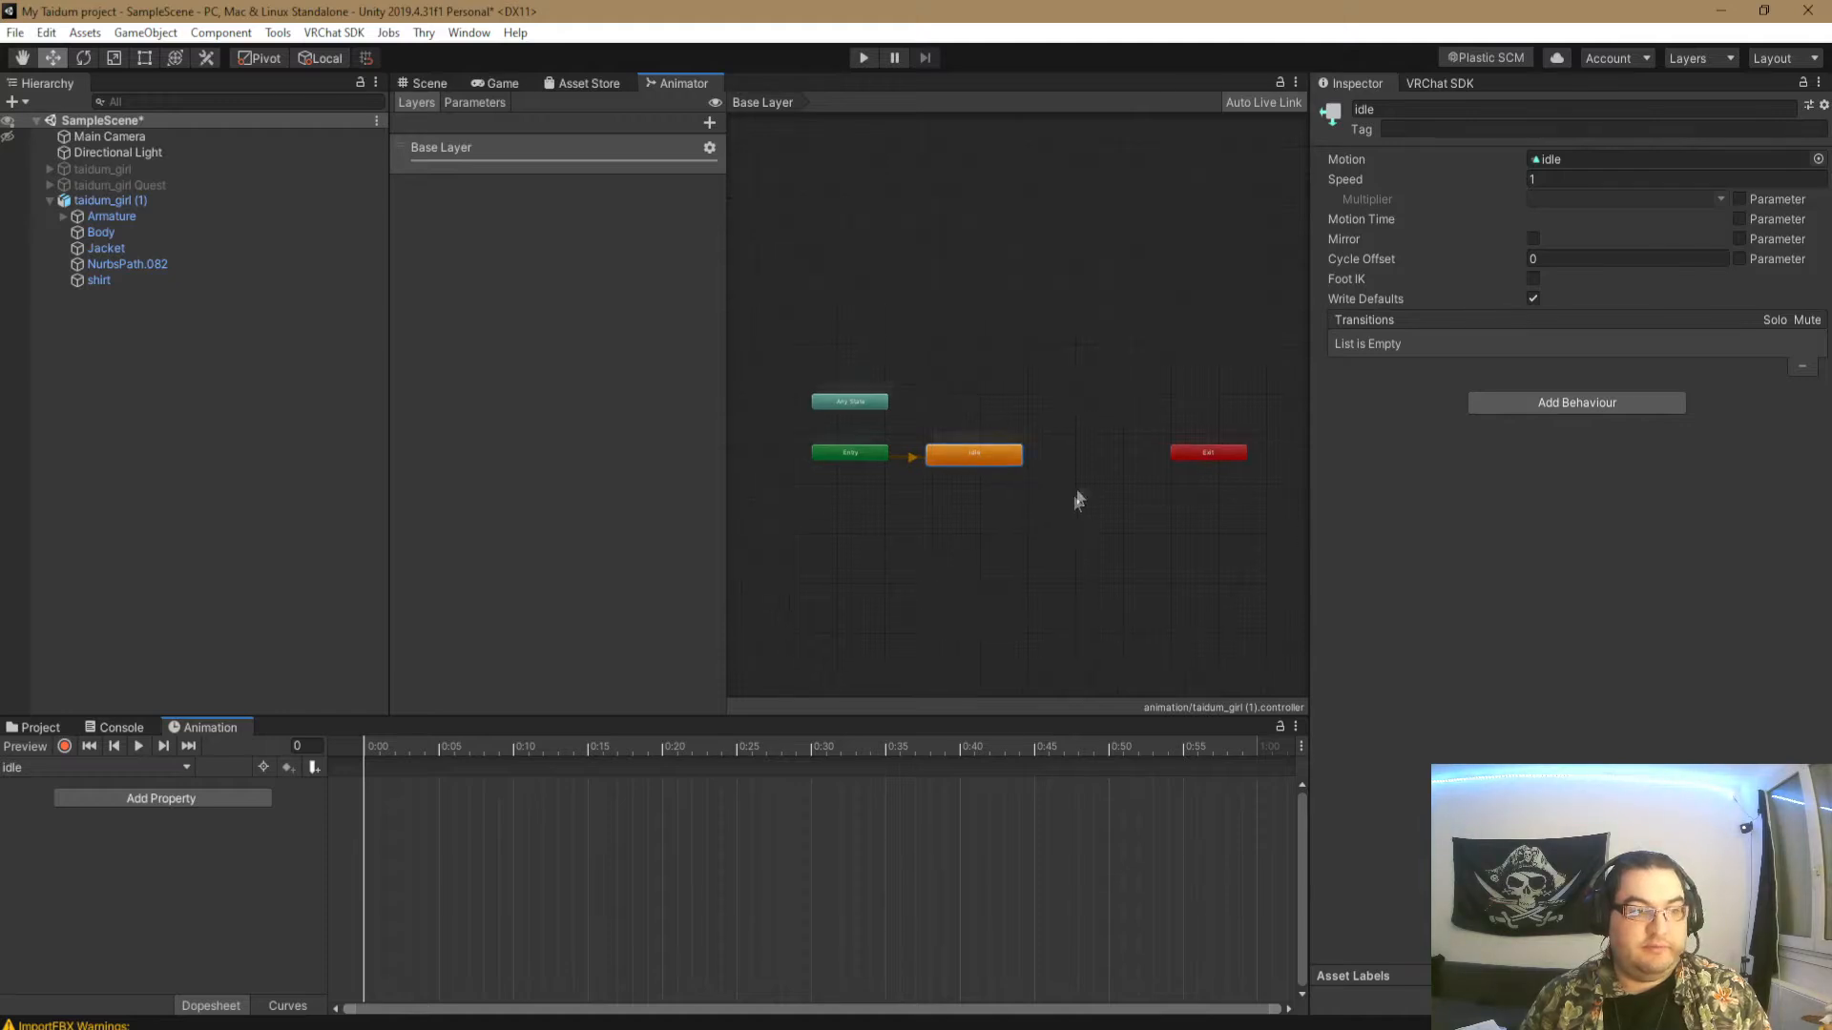
{"action": "middle_click_drag", "start_coordinate": [1078, 500], "coordinate": [1092, 472]}
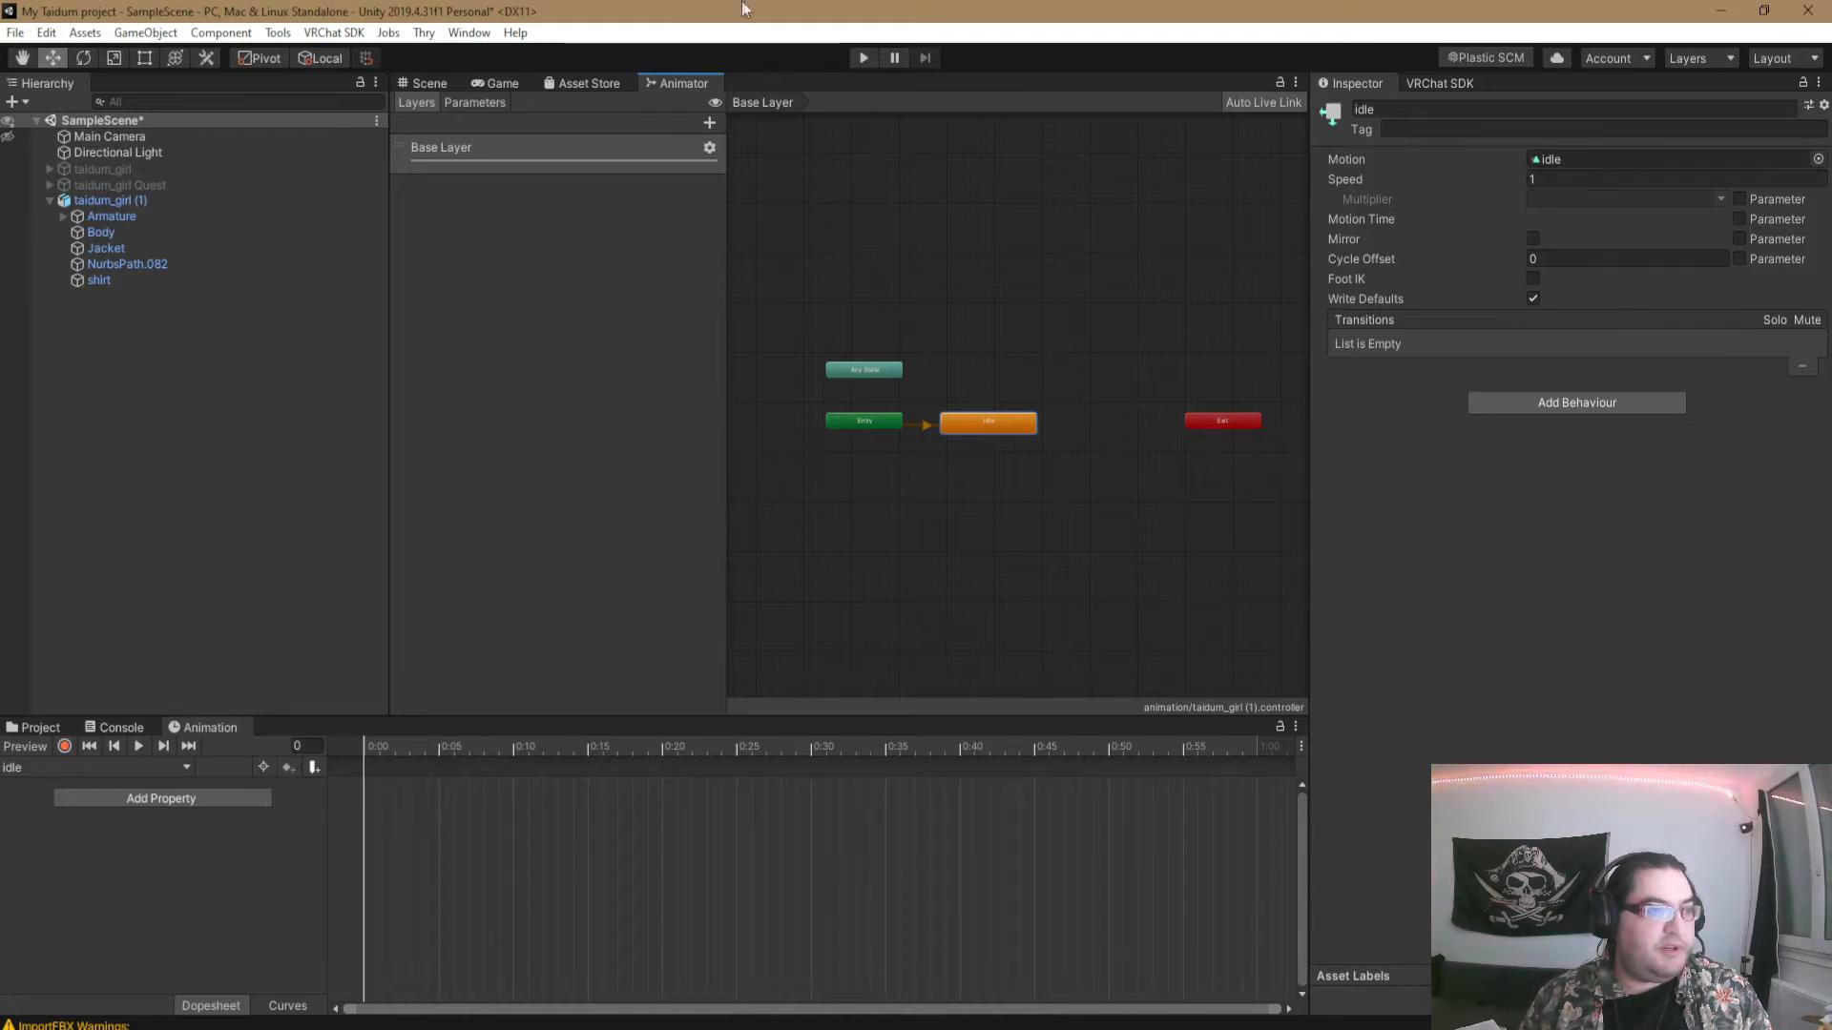
{"action": "left_click", "coordinate": [468, 32]}
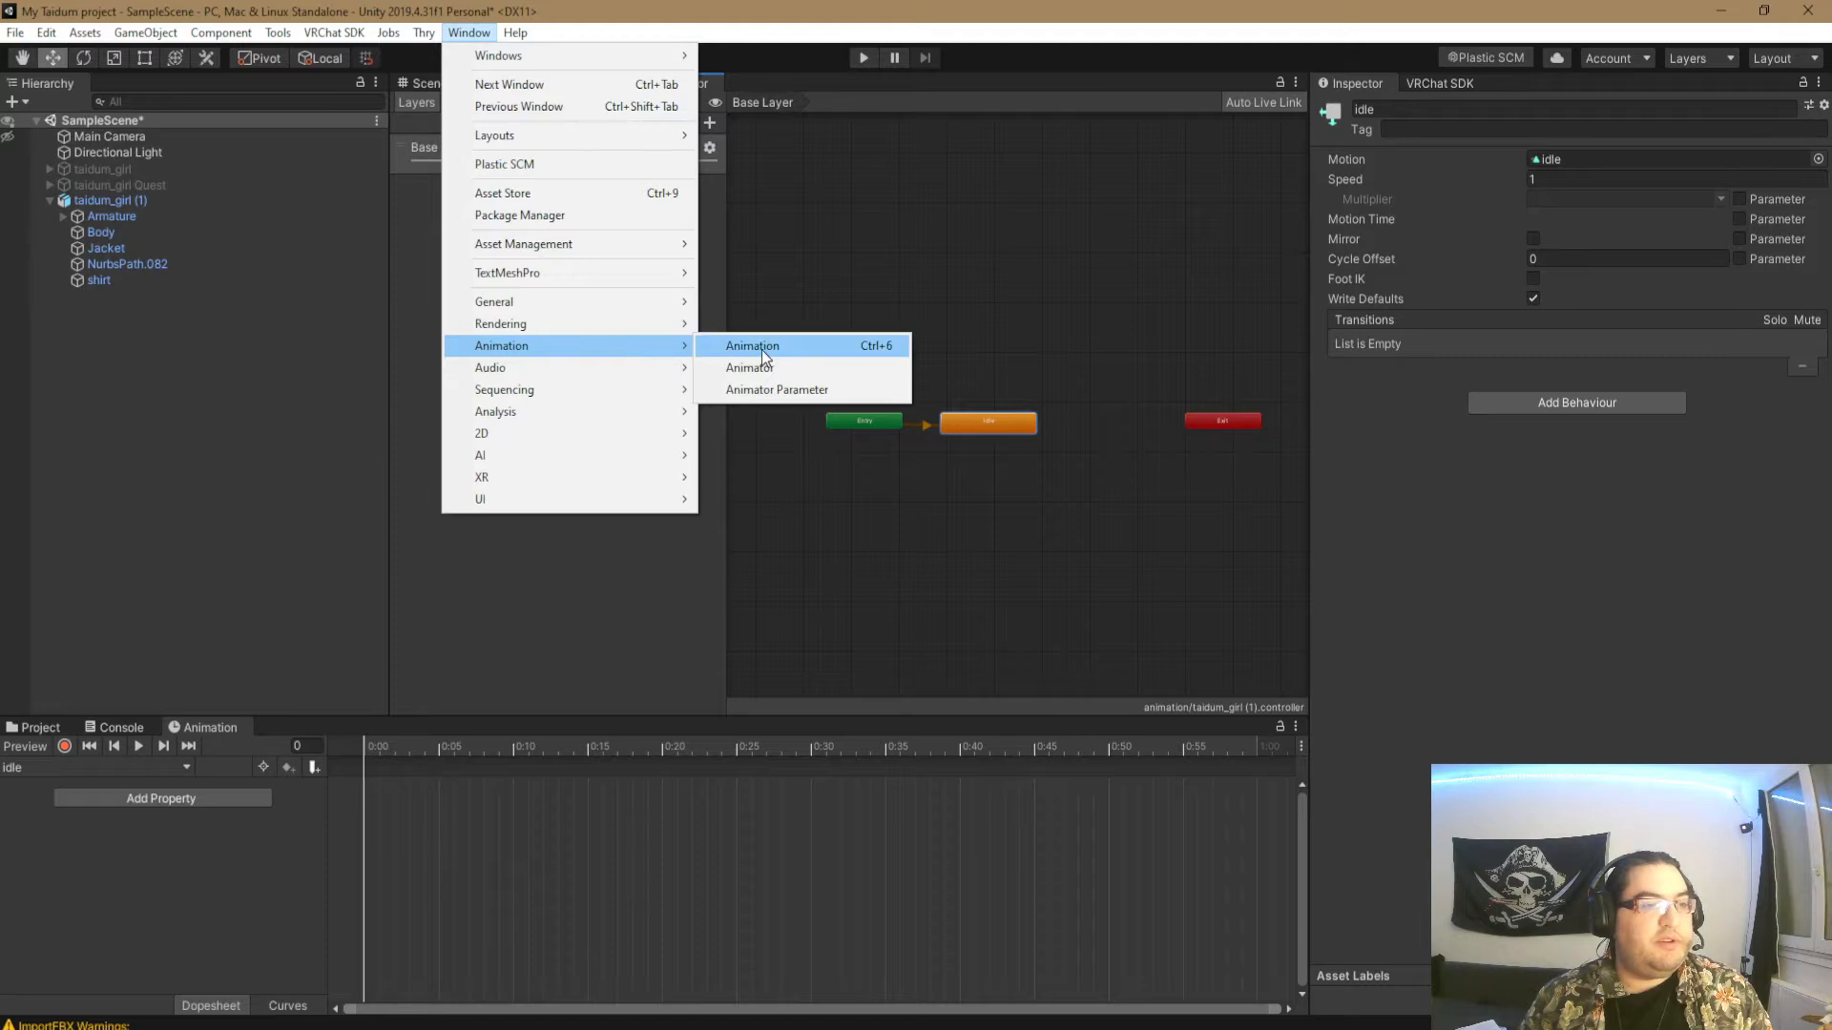
{"action": "left_click", "coordinate": [483, 611]}
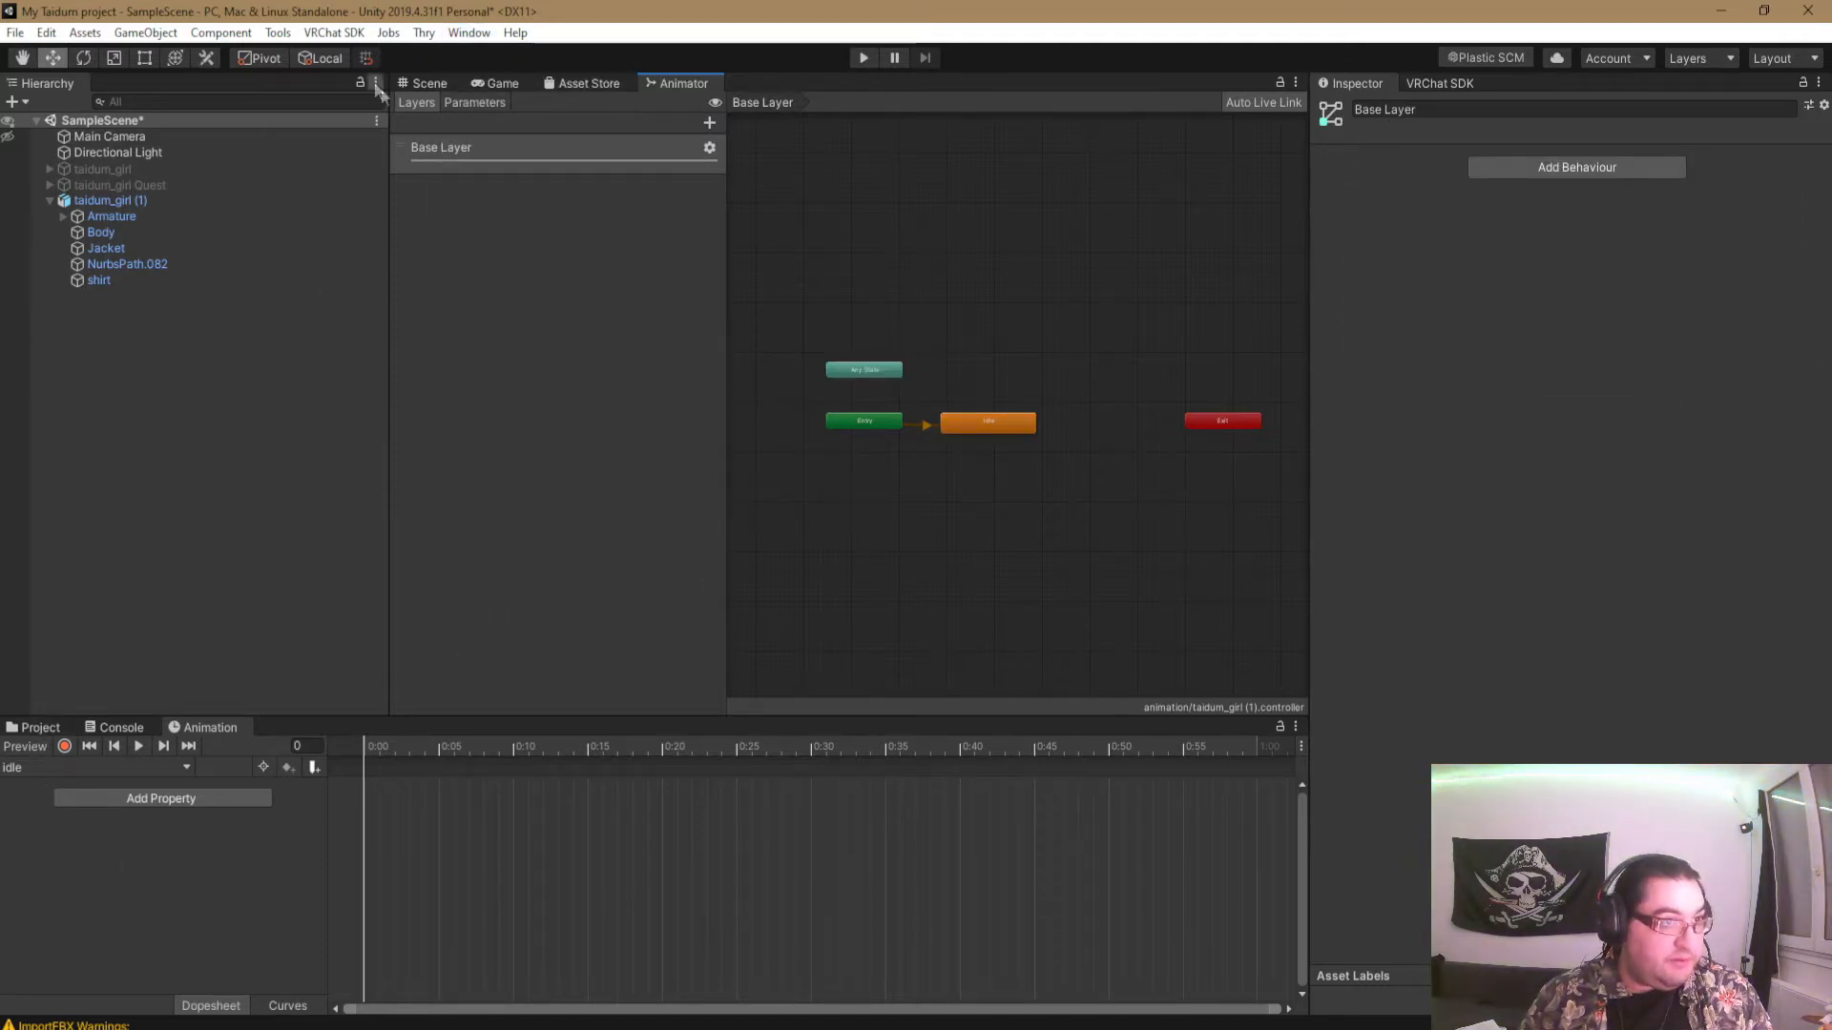
- Return to the scene view and create a new animation clip named veste_off for the avatar
{"action": "left_click", "coordinate": [429, 83]}
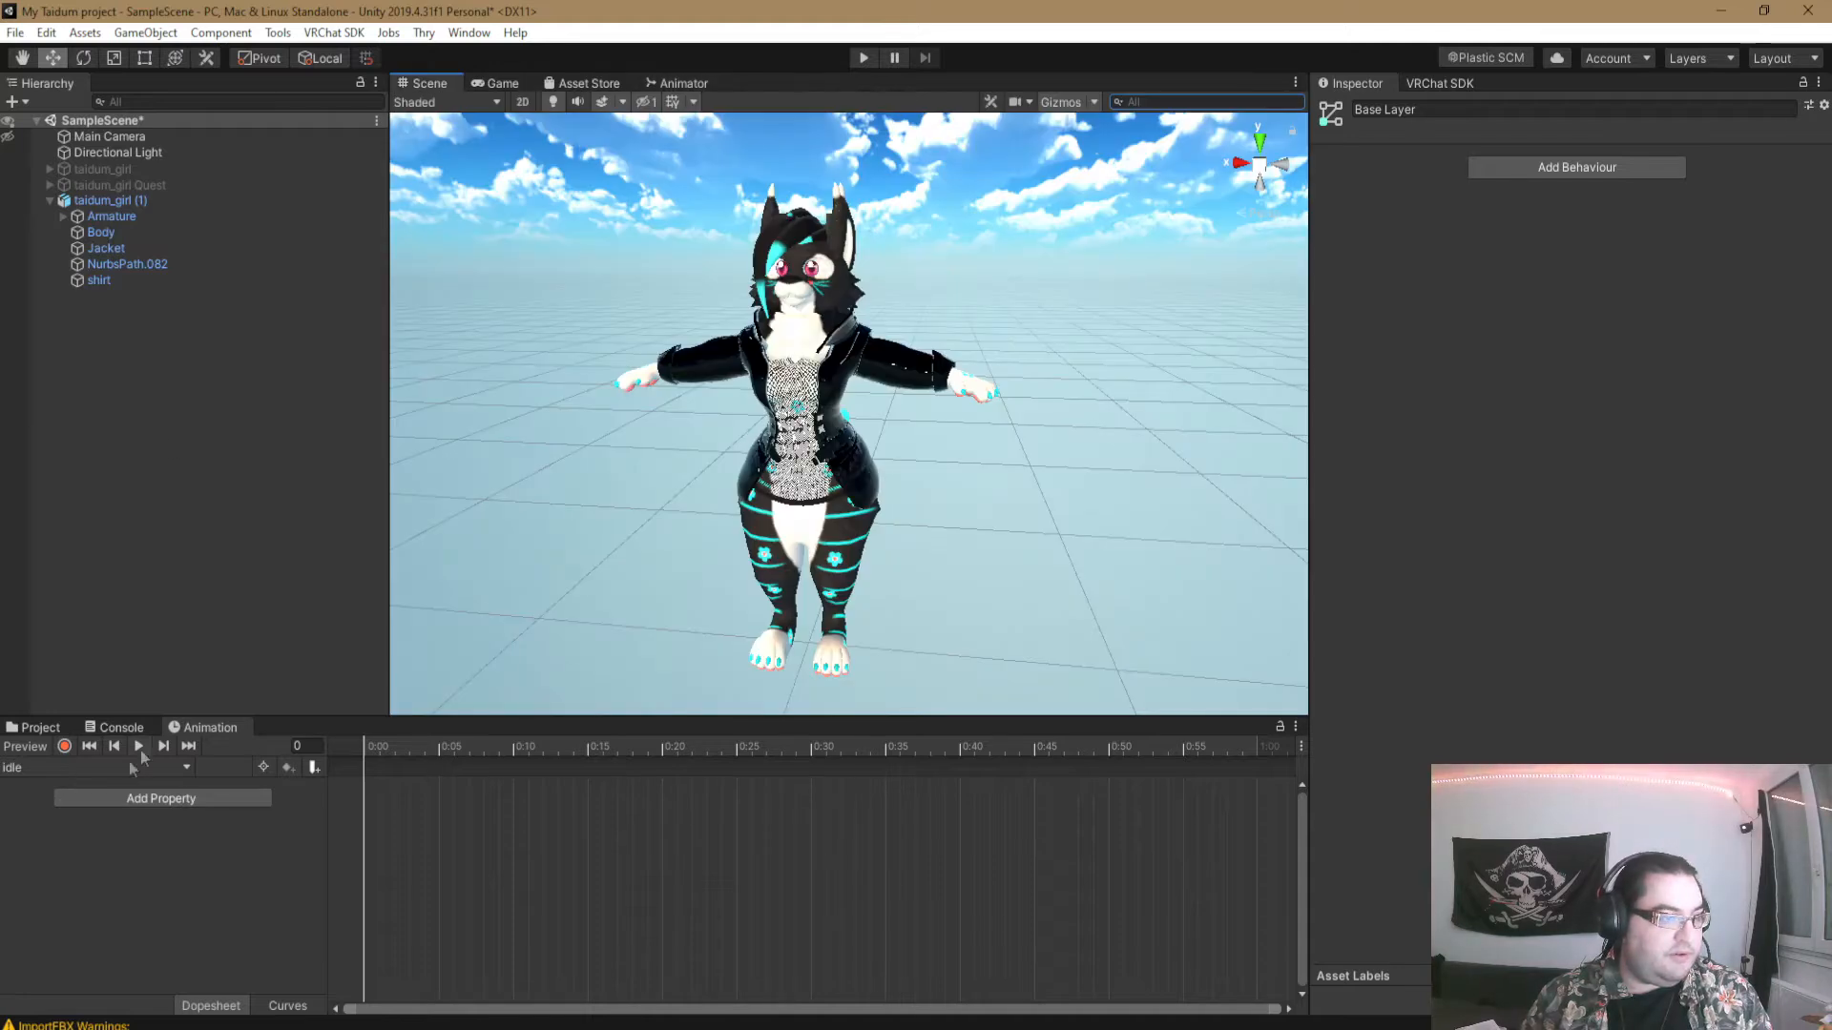
{"action": "left_click", "coordinate": [91, 767]}
{"action": "left_click", "coordinate": [91, 817]}
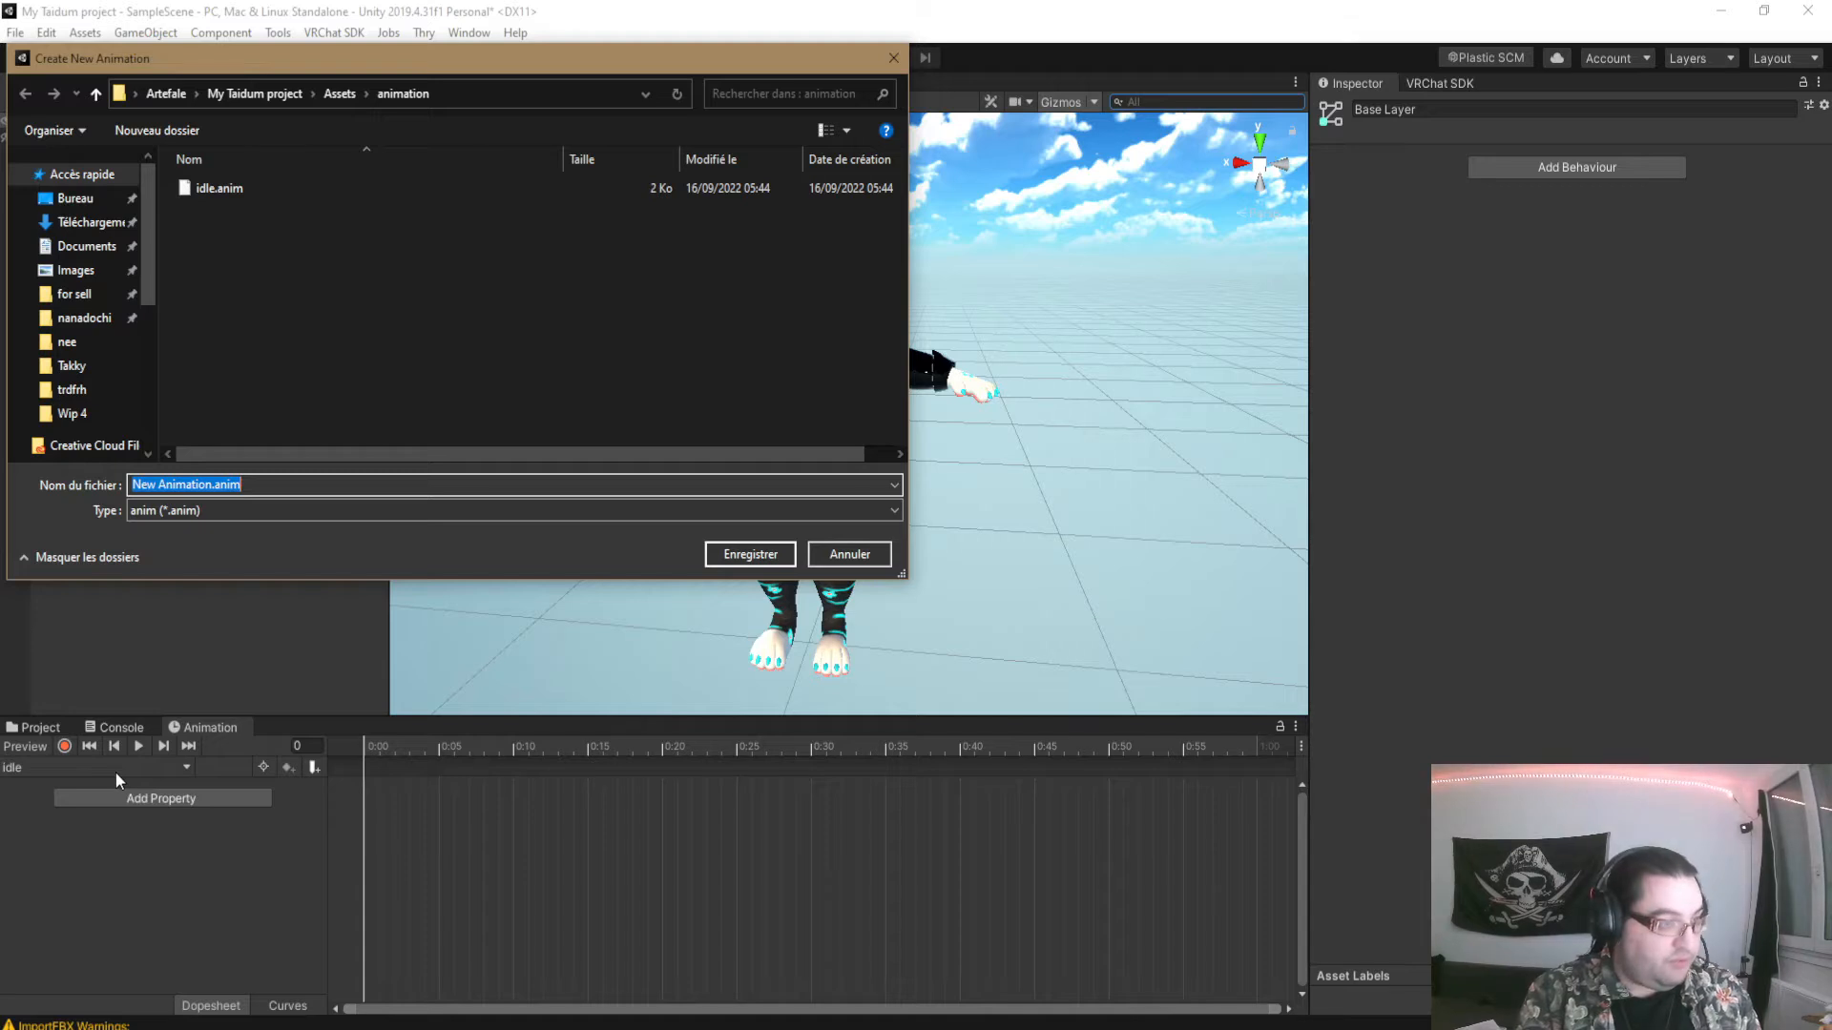
{"action": "type", "text": "veste_off"}
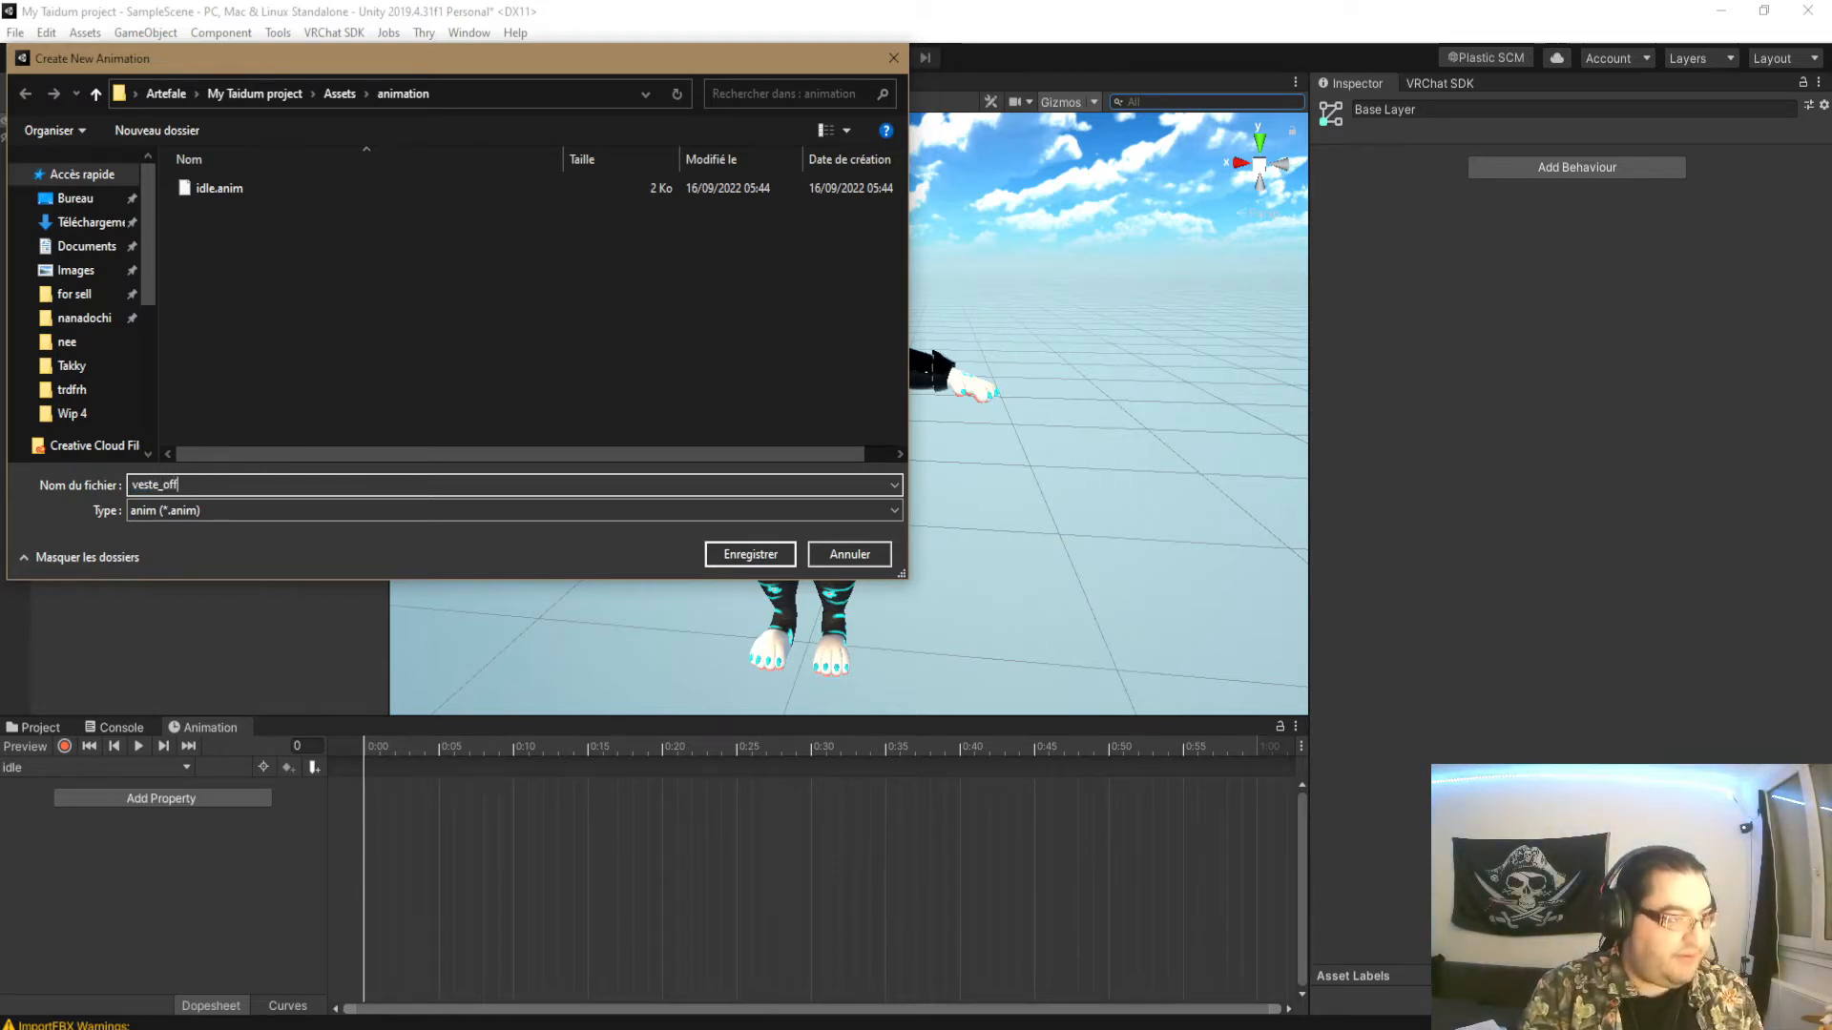
{"action": "key", "text": "Return"}
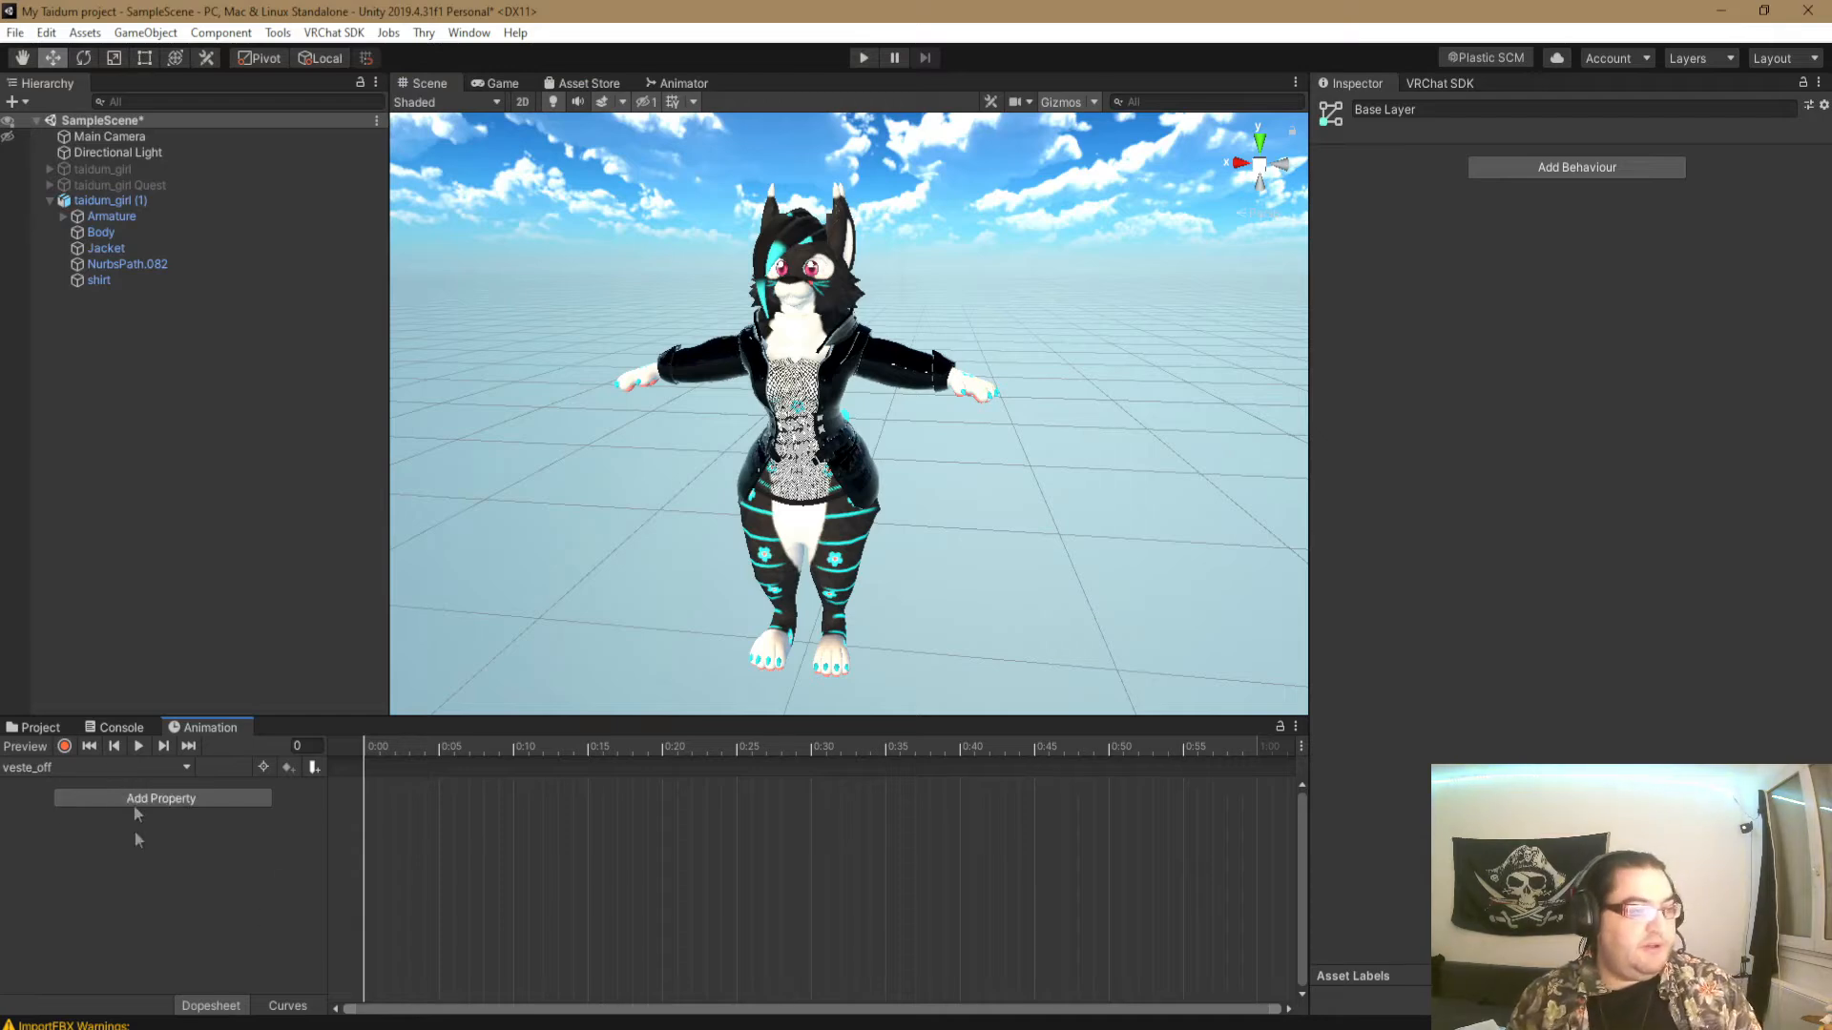
- Record the Jacket object as inactive at frame 0 of the veste_off clip and end the recording
{"action": "left_click", "coordinate": [64, 746]}
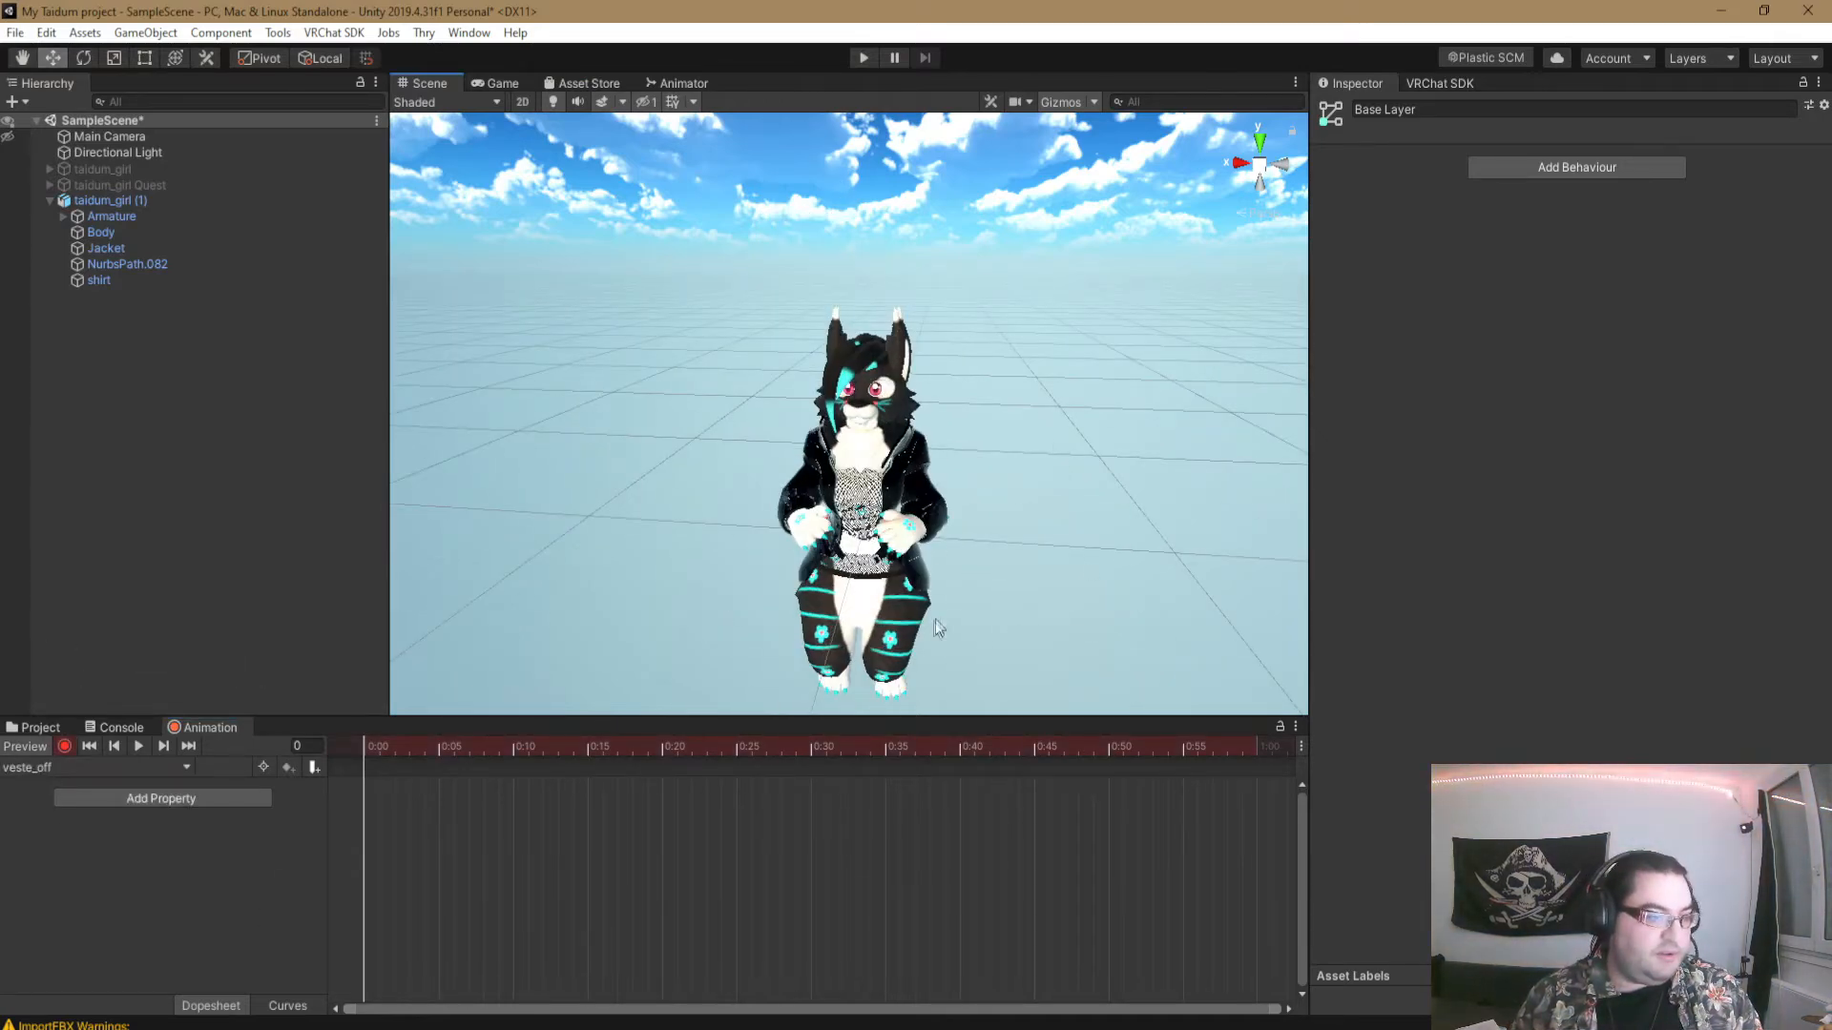
{"action": "left_click", "coordinate": [106, 249]}
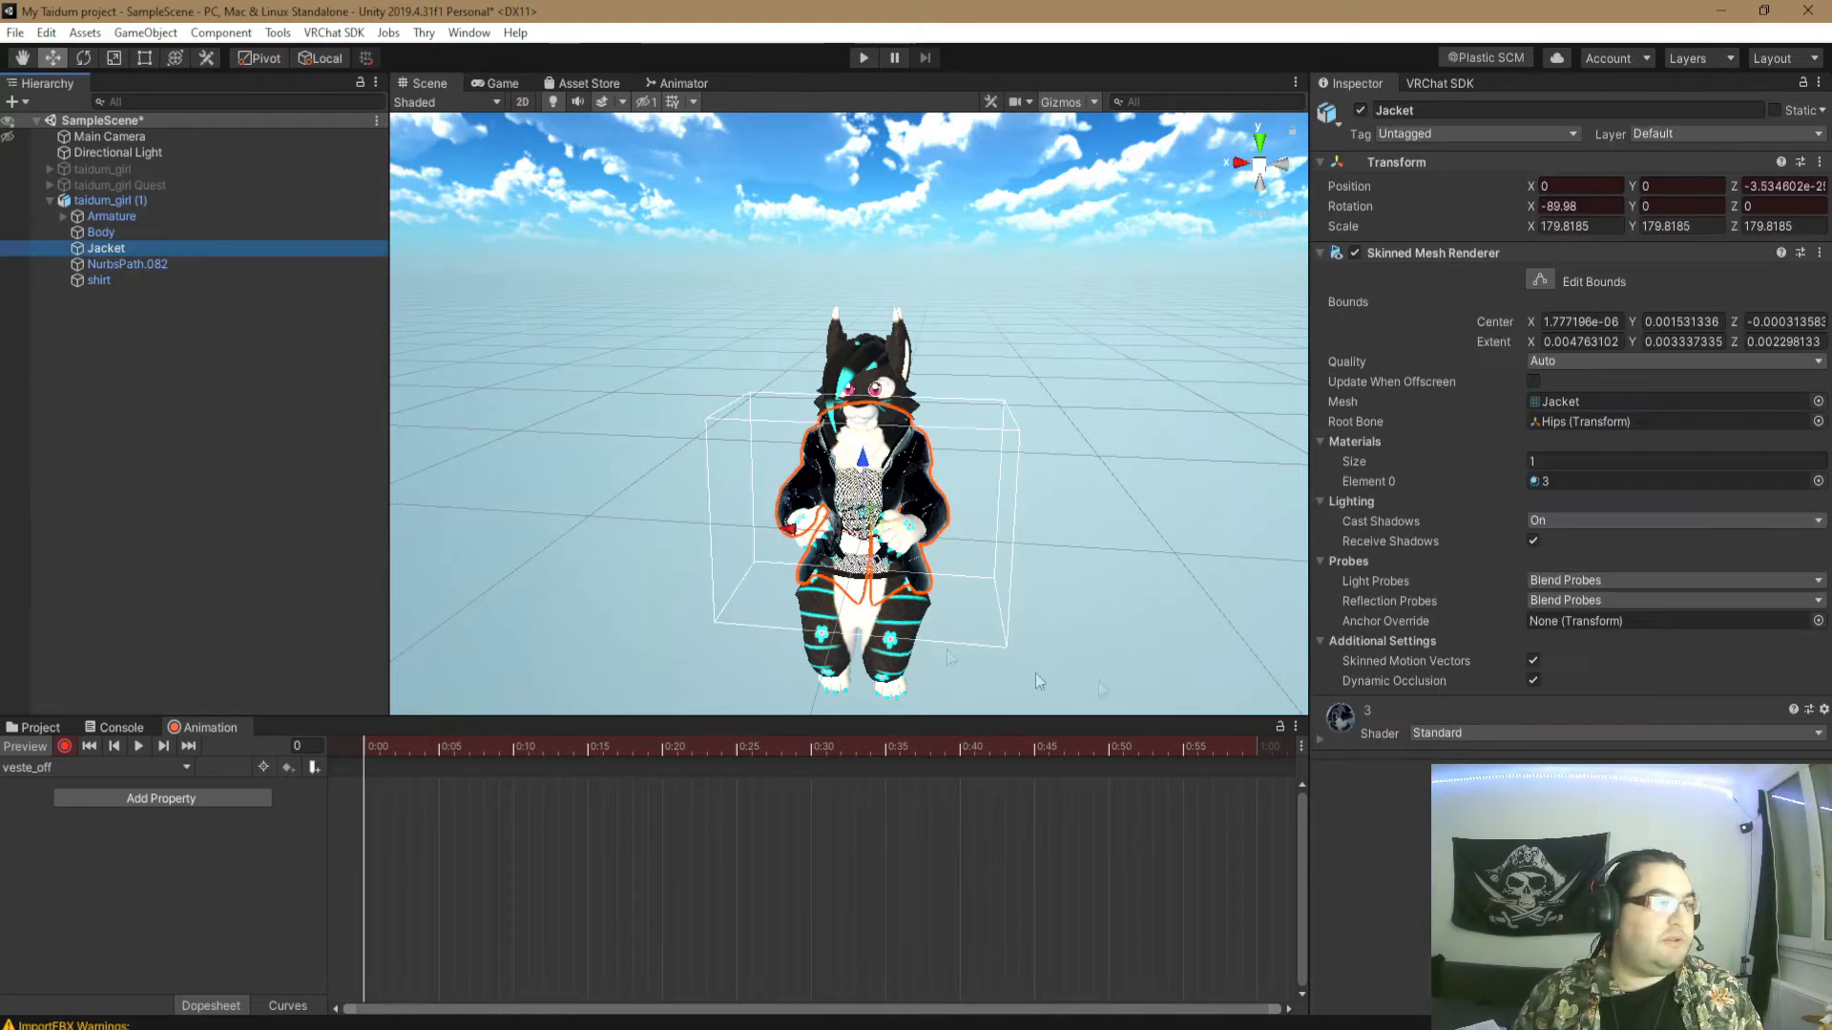
{"action": "left_click", "coordinate": [1361, 110]}
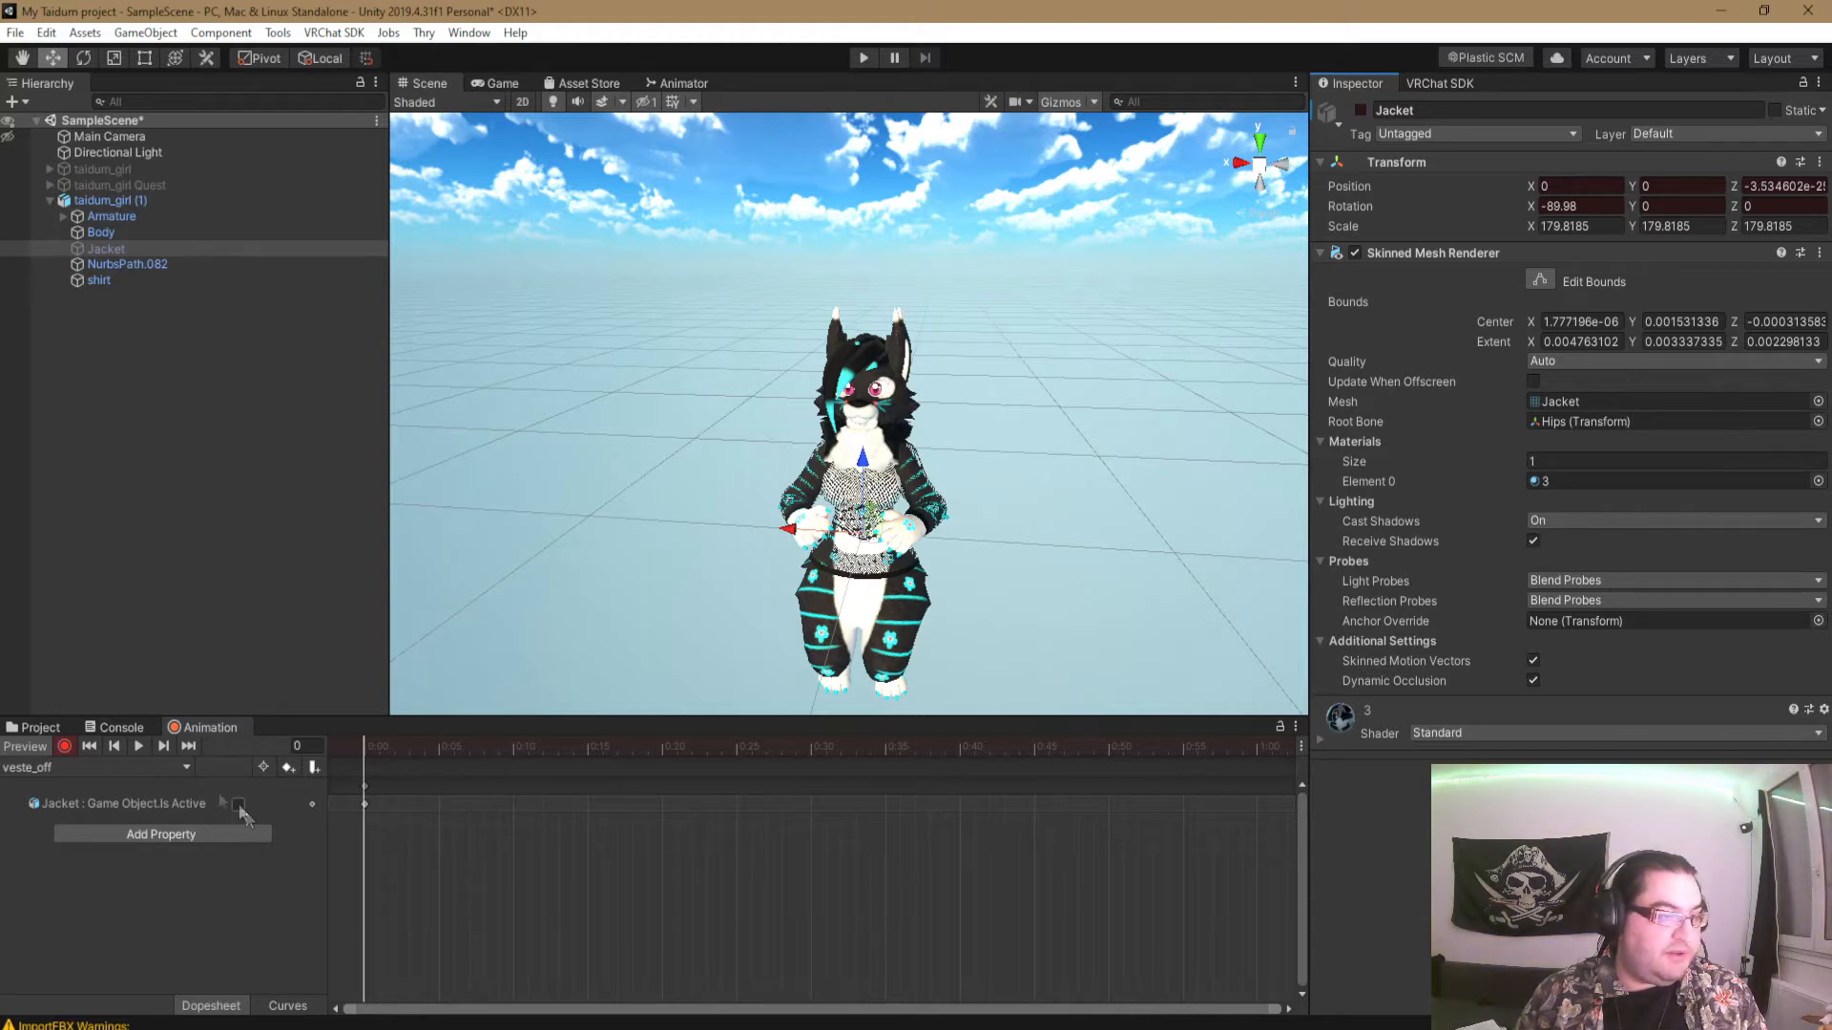
{"action": "left_click", "coordinate": [74, 747]}
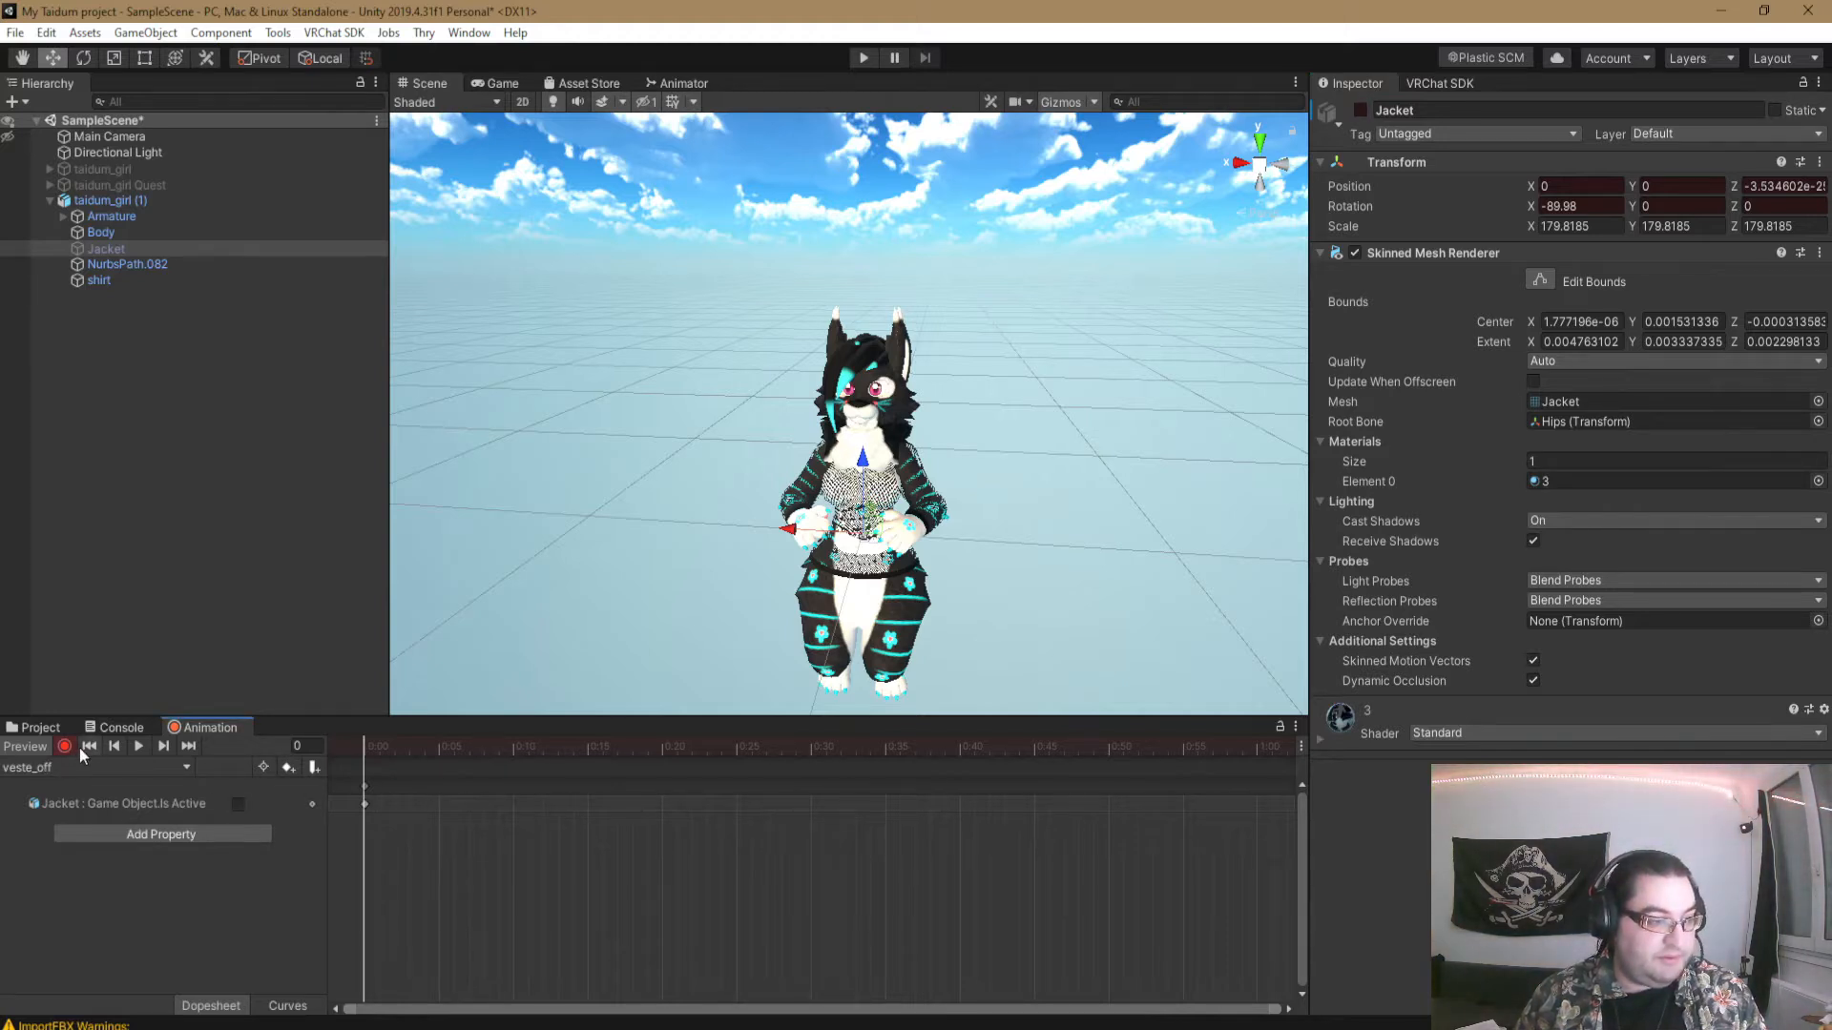
- Create another animation clip named vest_on in the animation folder
{"action": "left_click", "coordinate": [95, 768]}
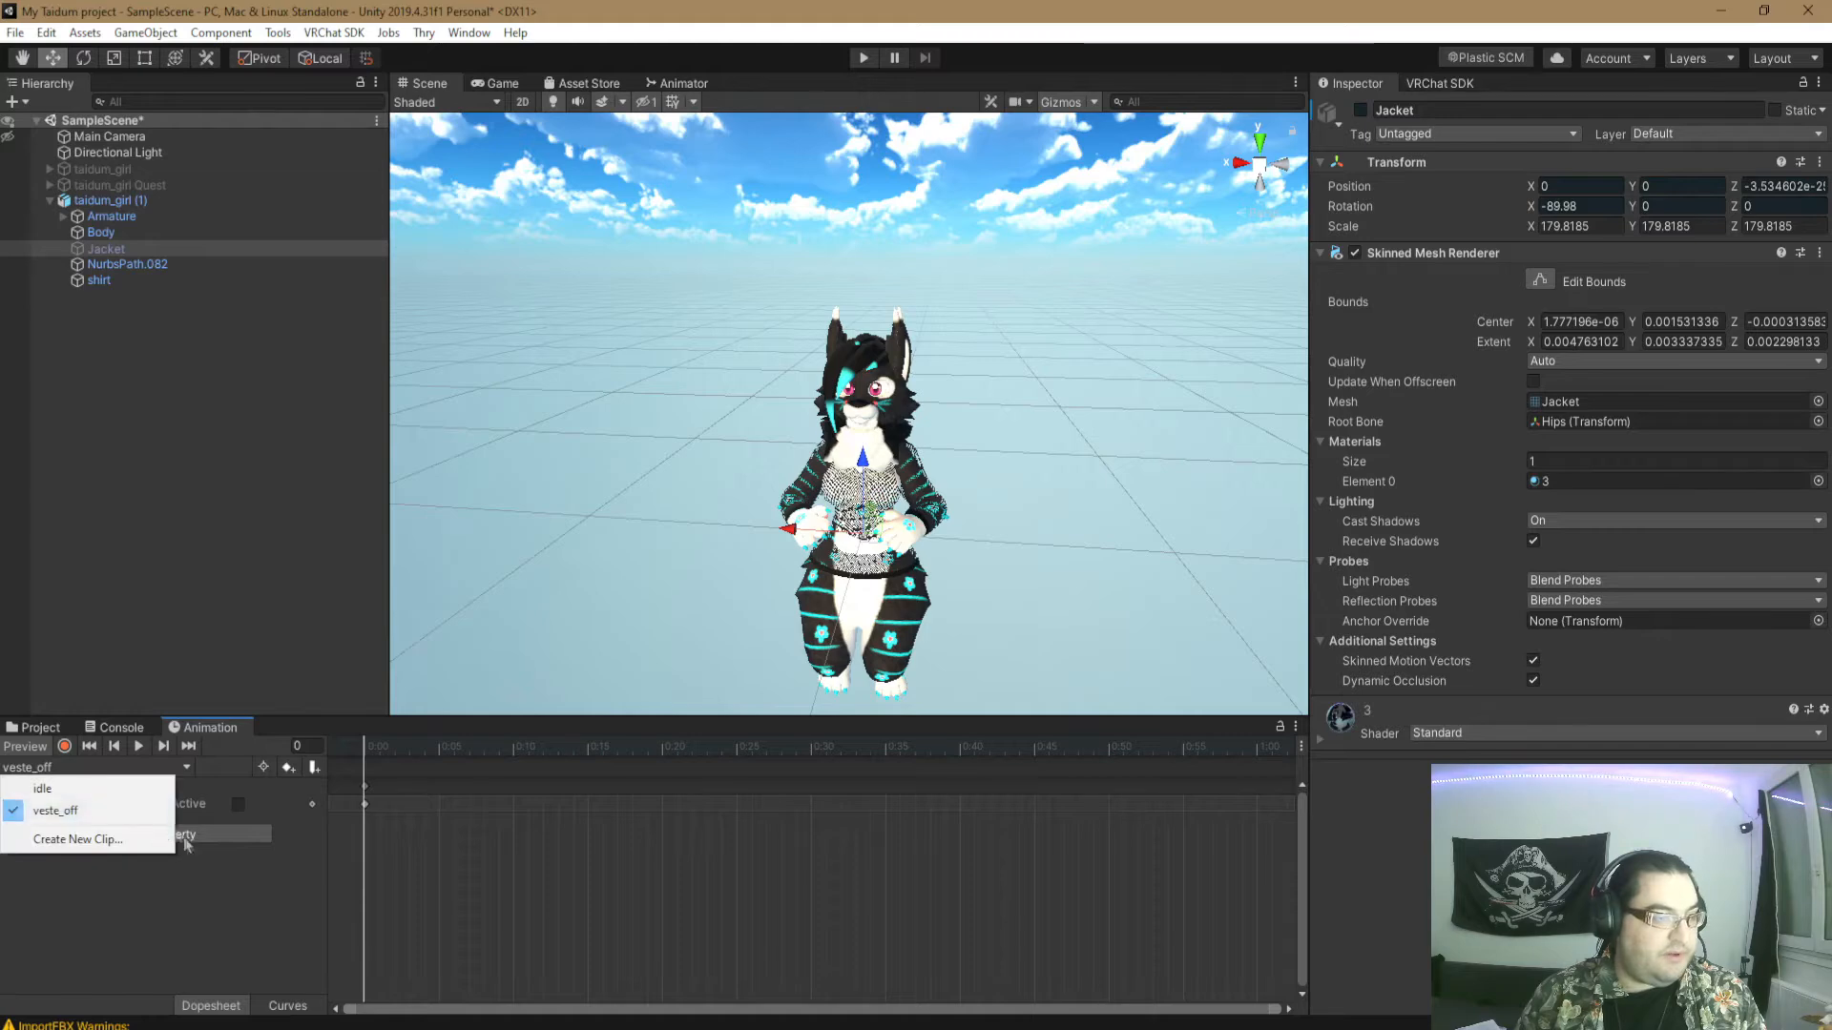
{"action": "left_click", "coordinate": [115, 836]}
{"action": "type", "text": "vest_on"}
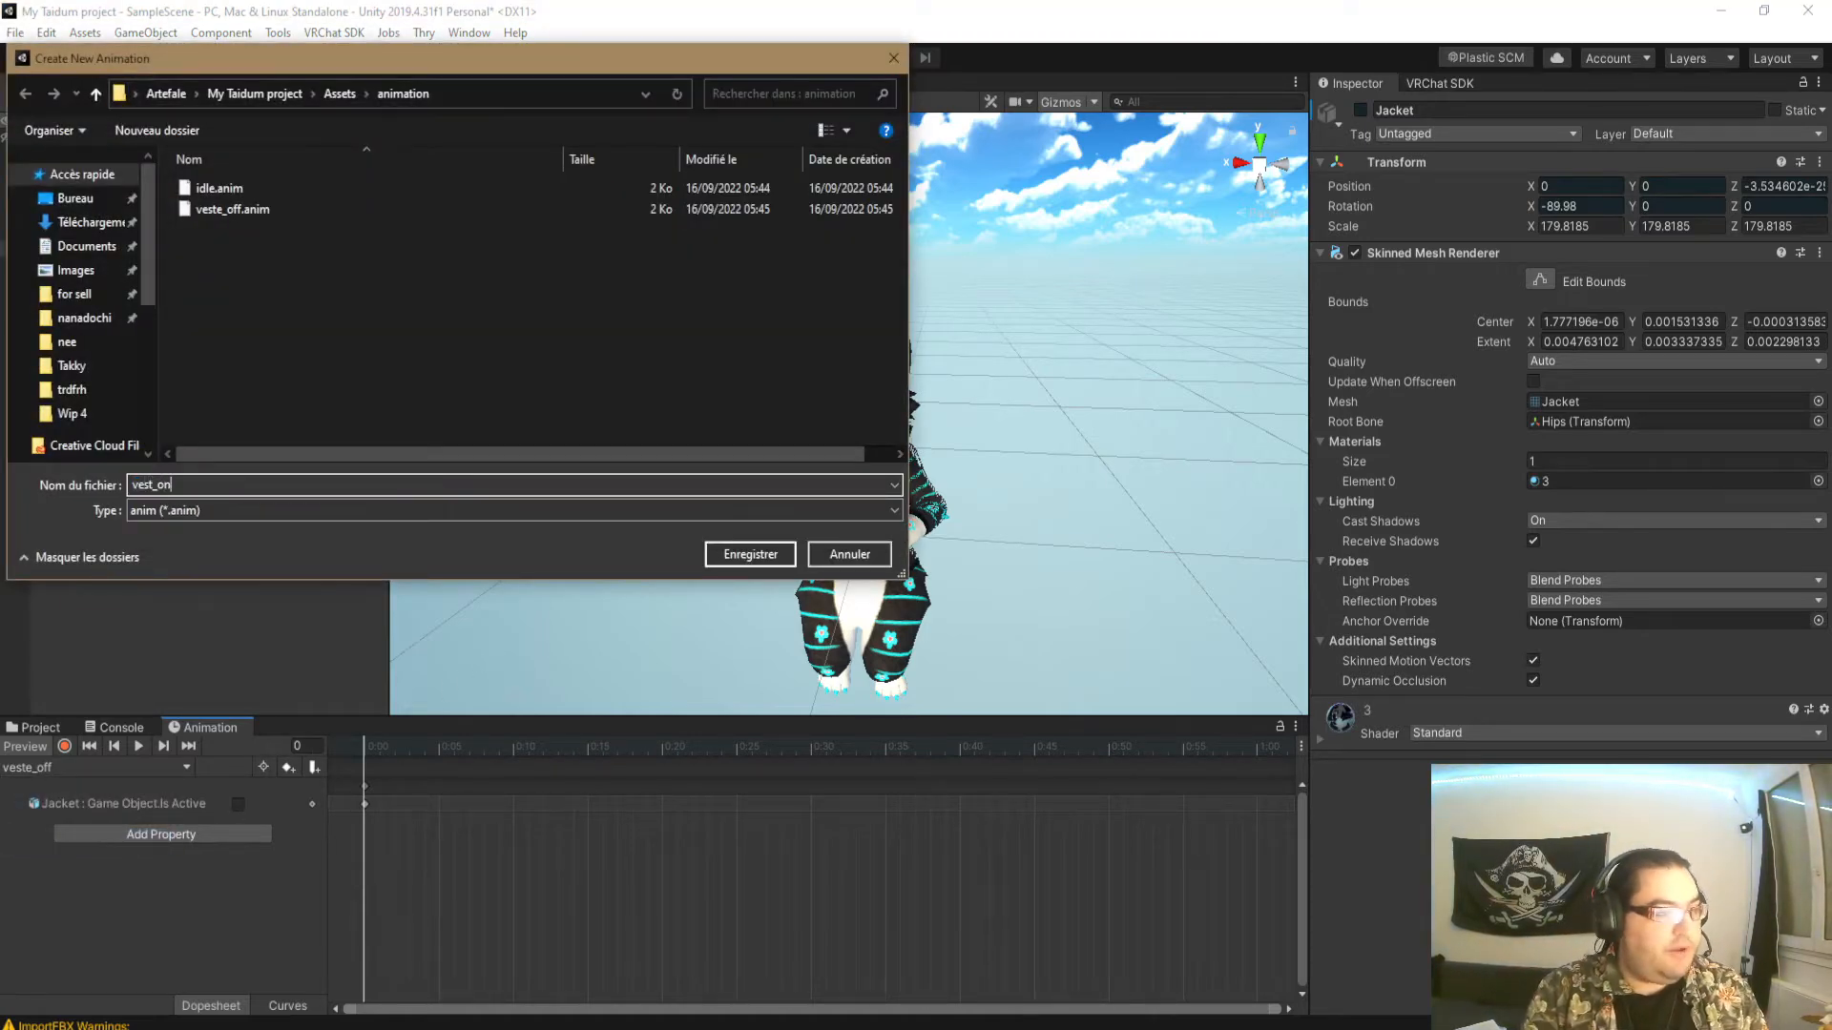
{"action": "key", "text": "Return"}
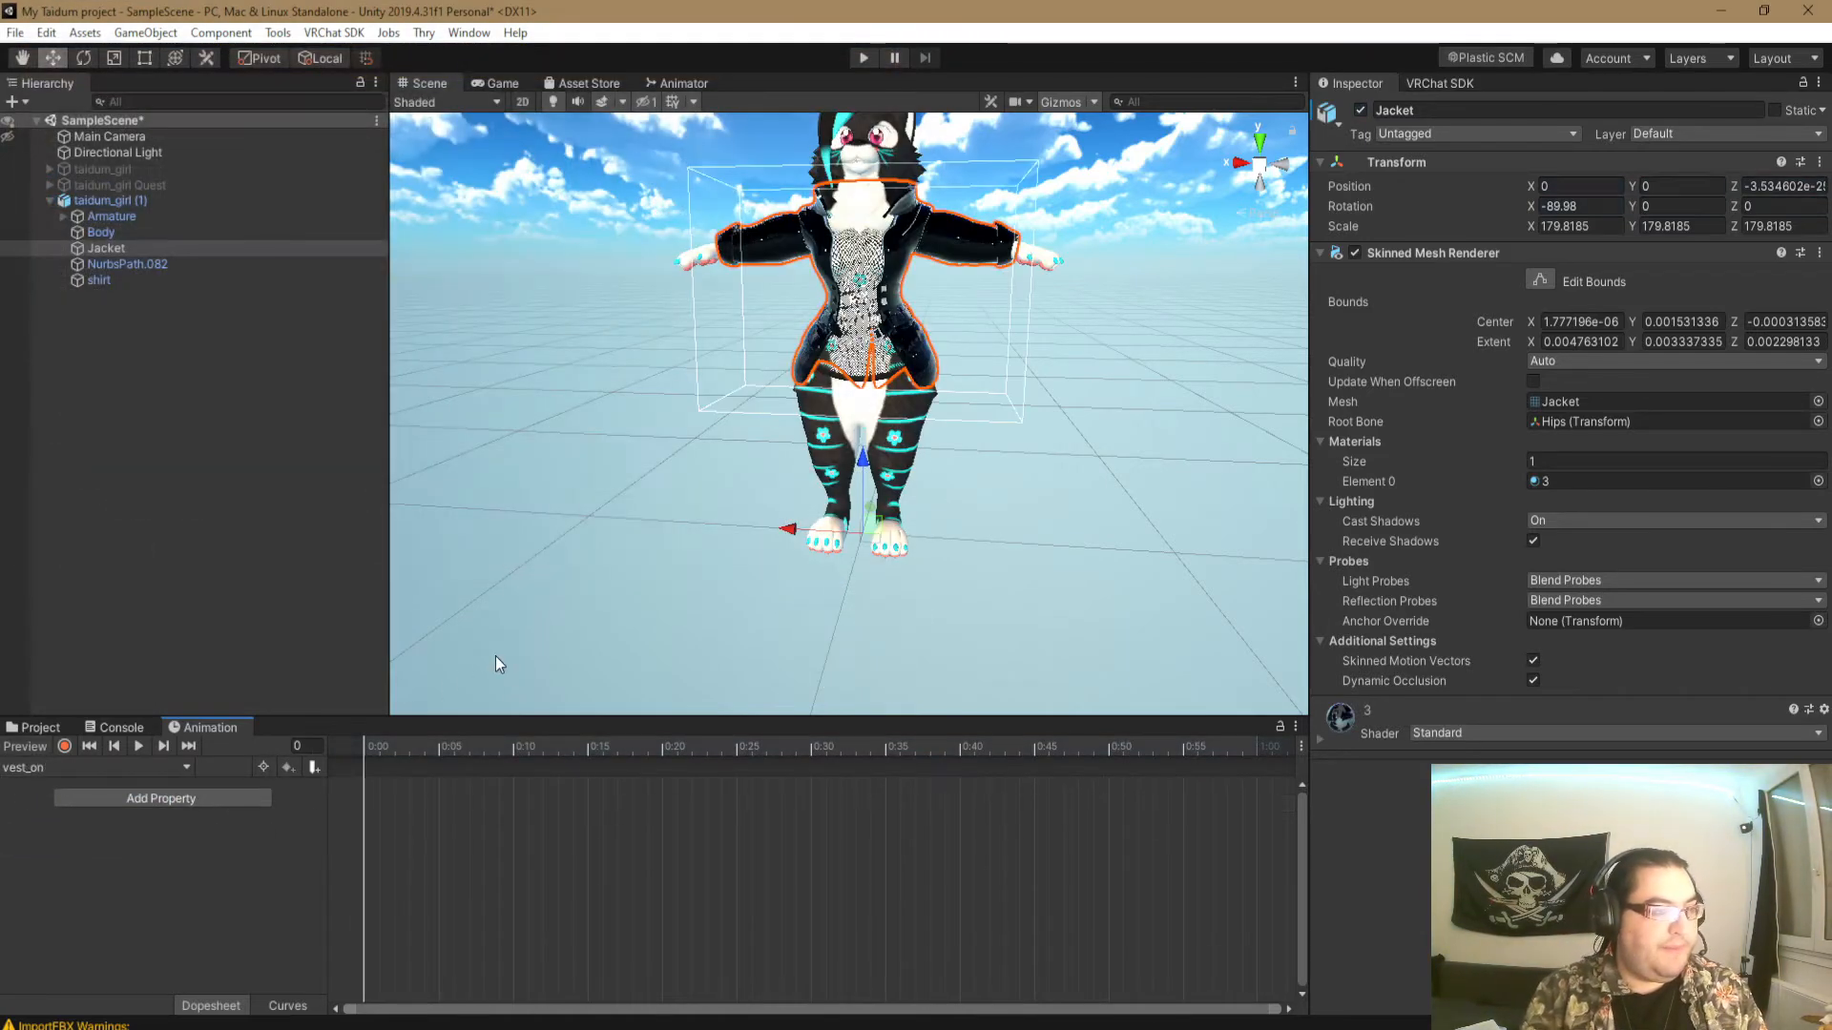
- Record the Jacket object as active at frame 0 of the vest_on clip and end the recording
{"action": "left_click", "coordinate": [64, 746]}
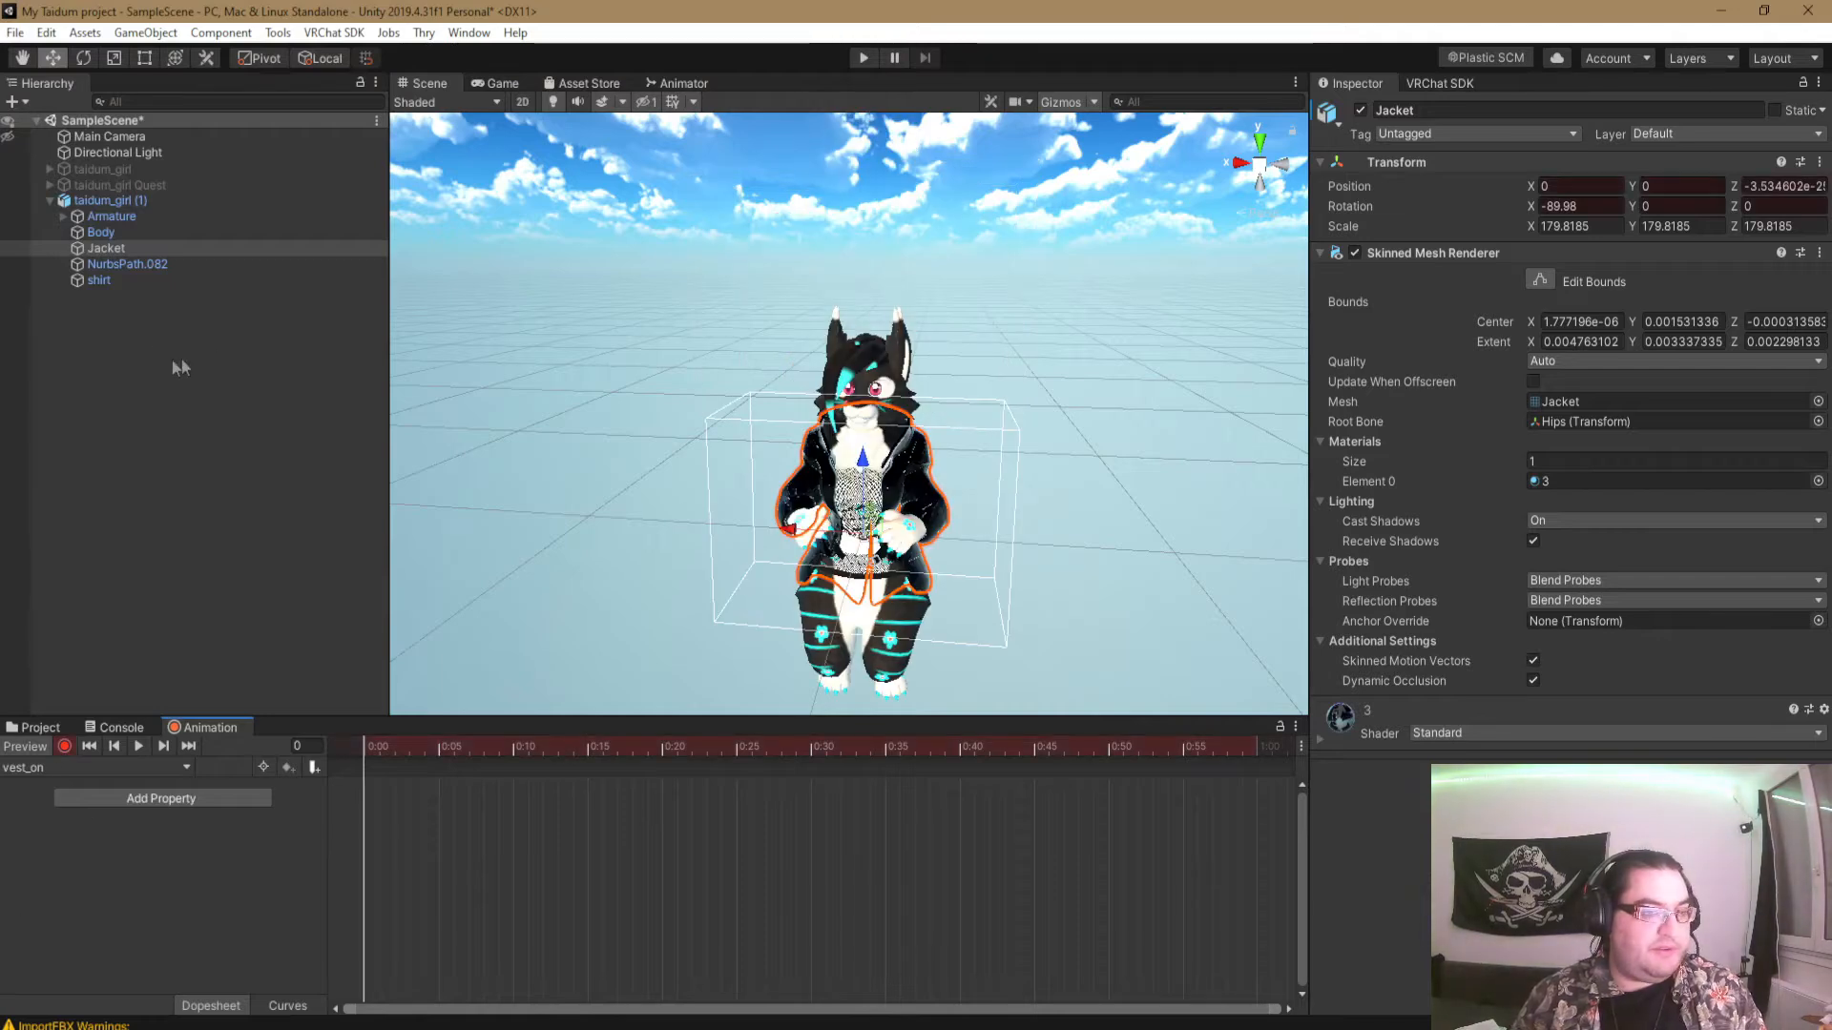
{"action": "left_click", "coordinate": [1361, 109]}
{"action": "left_click", "coordinate": [1361, 110]}
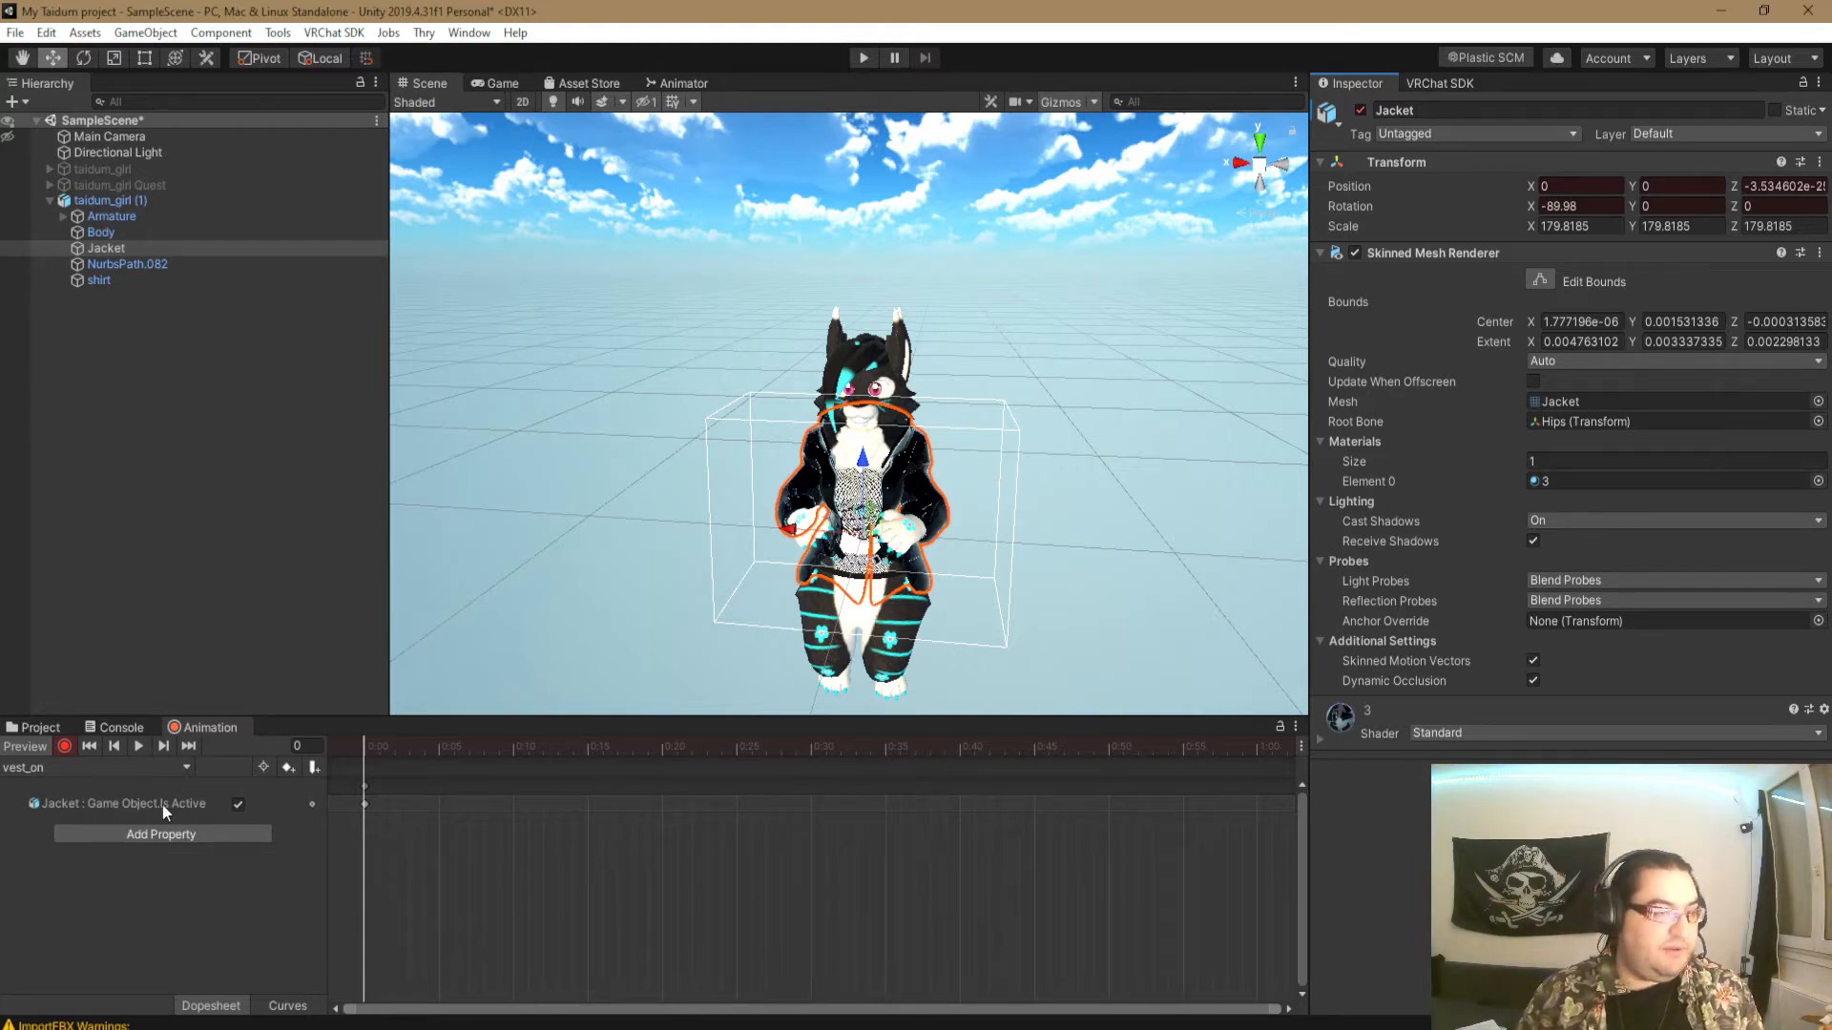
{"action": "left_click", "coordinate": [63, 749]}
{"action": "left_click", "coordinate": [63, 773]}
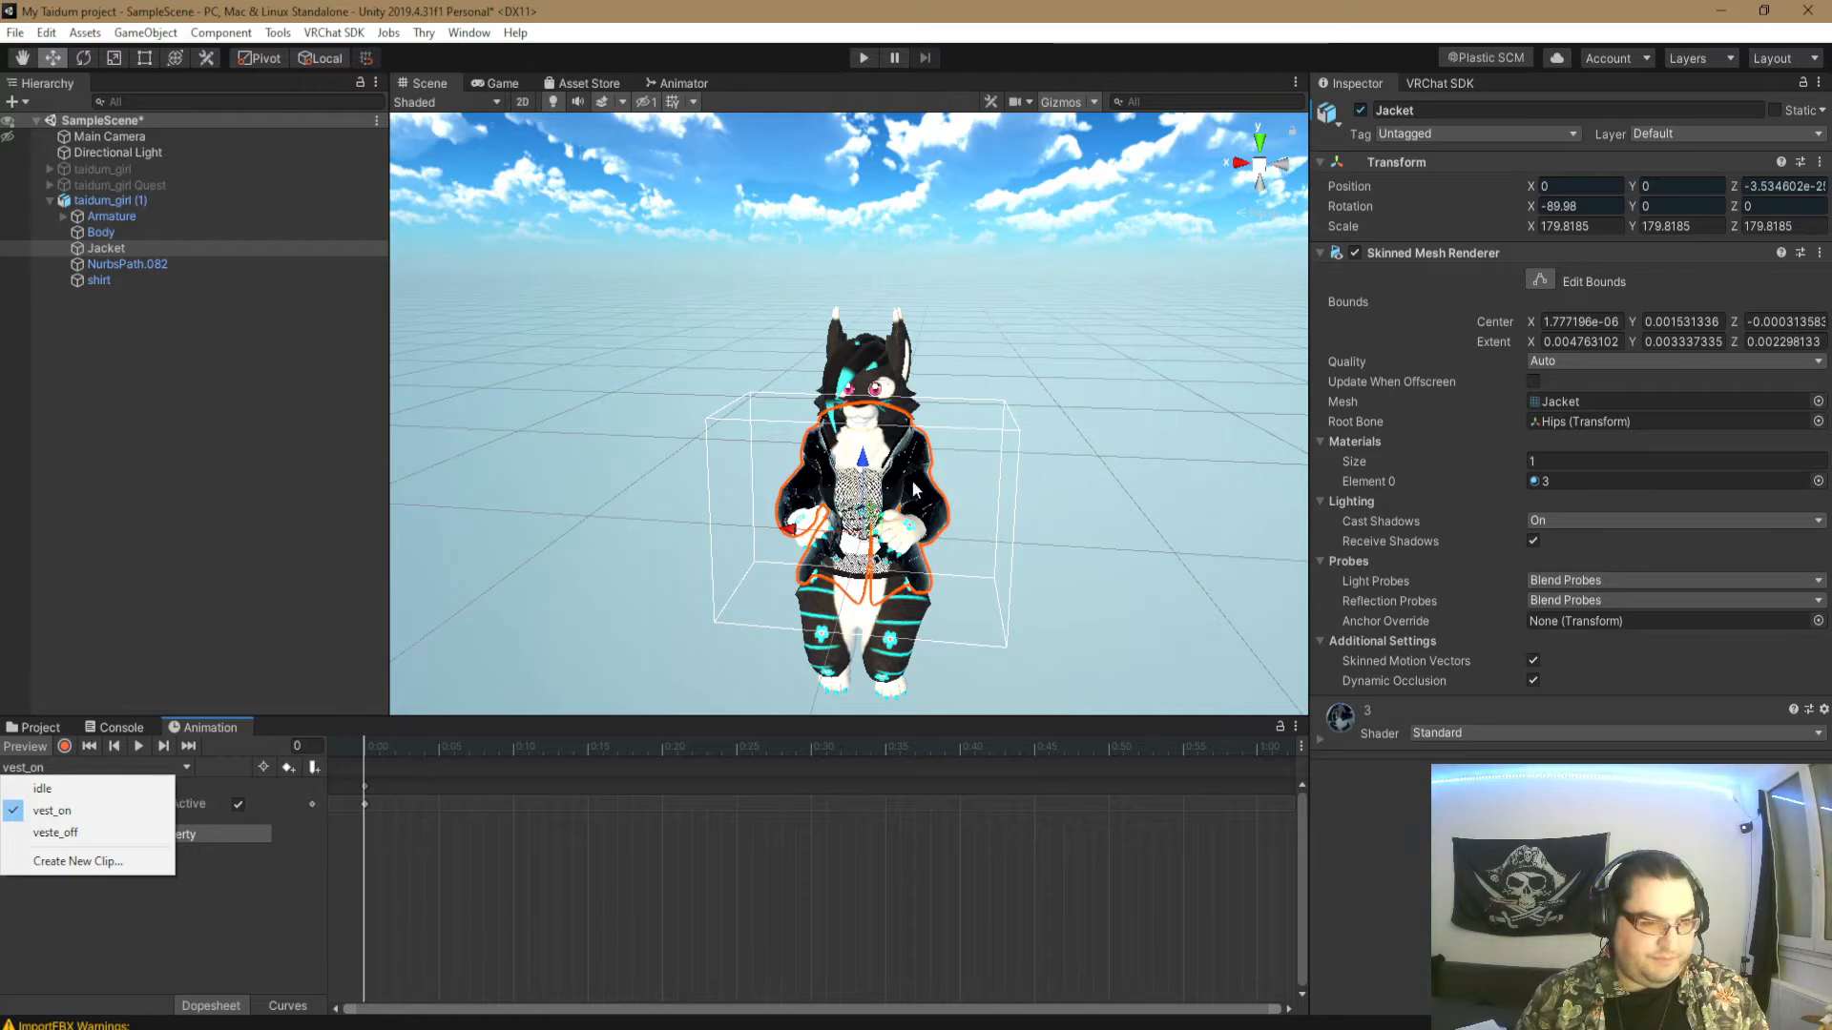
{"action": "left_click", "coordinate": [311, 885]}
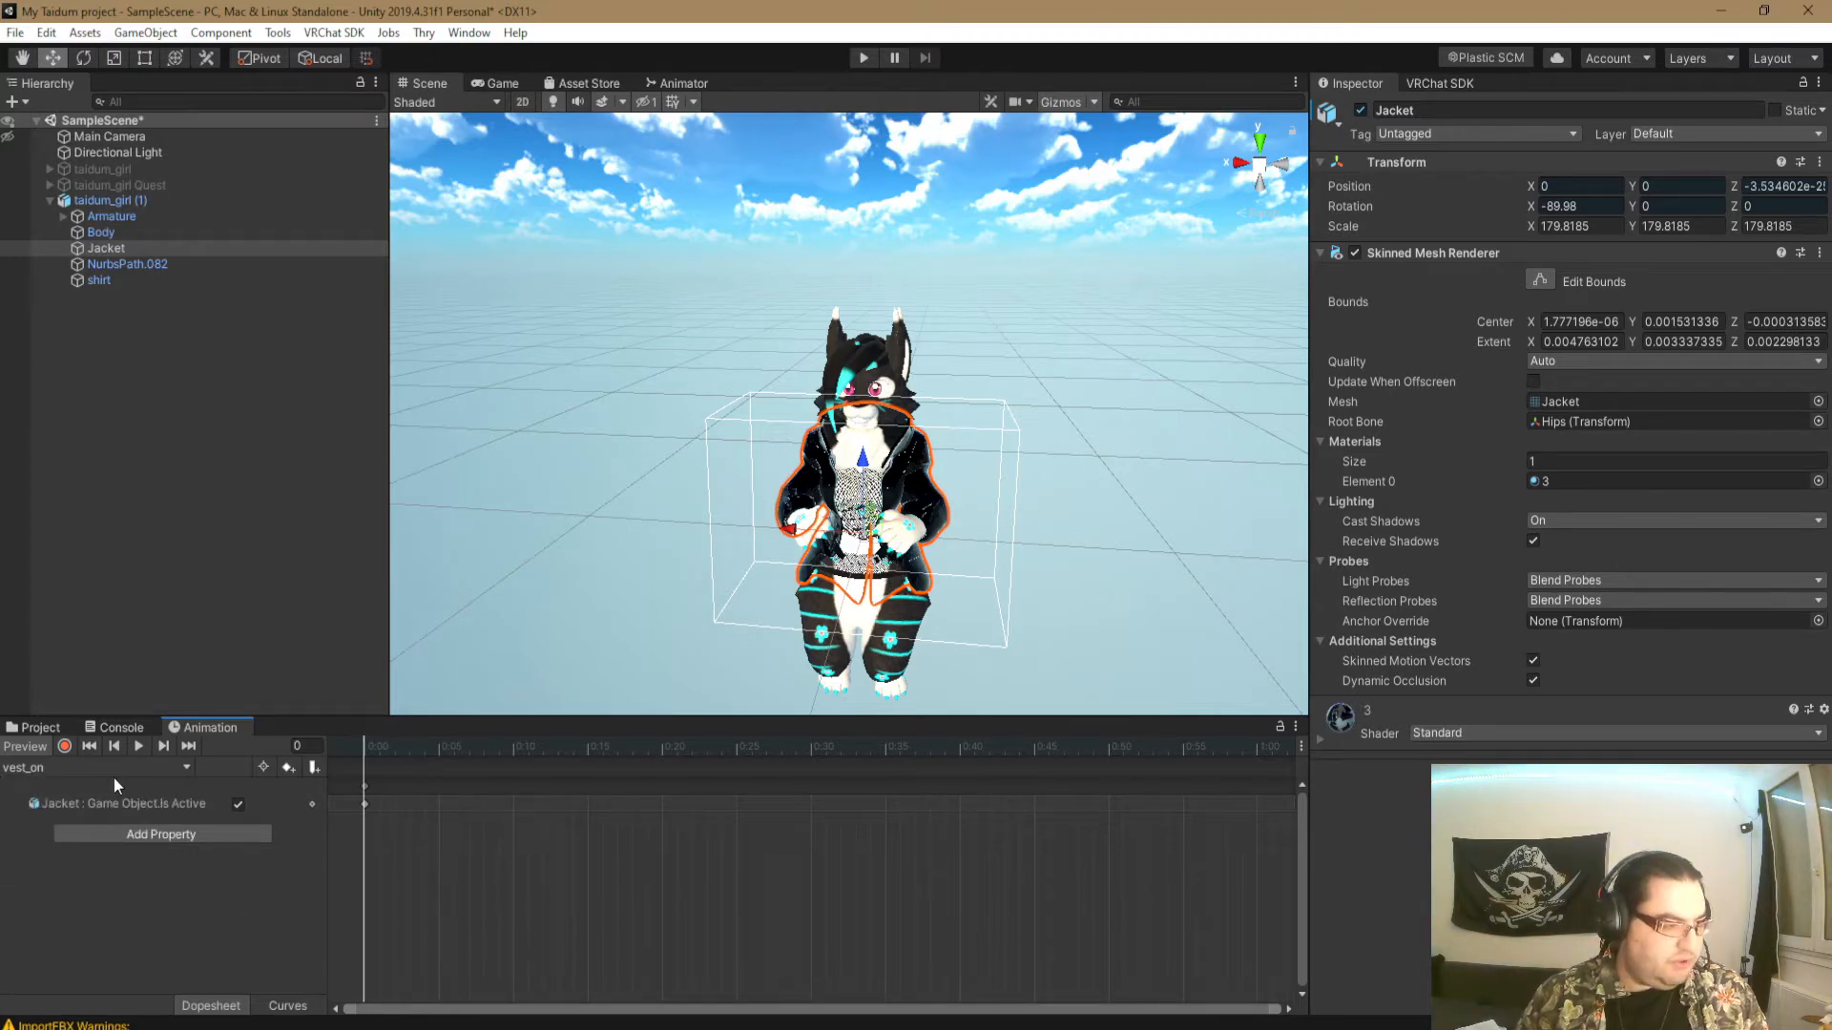
- Select the taidum_girl (1) controller in the animation folder and show its state graph
{"action": "left_click", "coordinate": [35, 747]}
{"action": "left_click", "coordinate": [40, 727]}
{"action": "left_click", "coordinate": [781, 1001]}
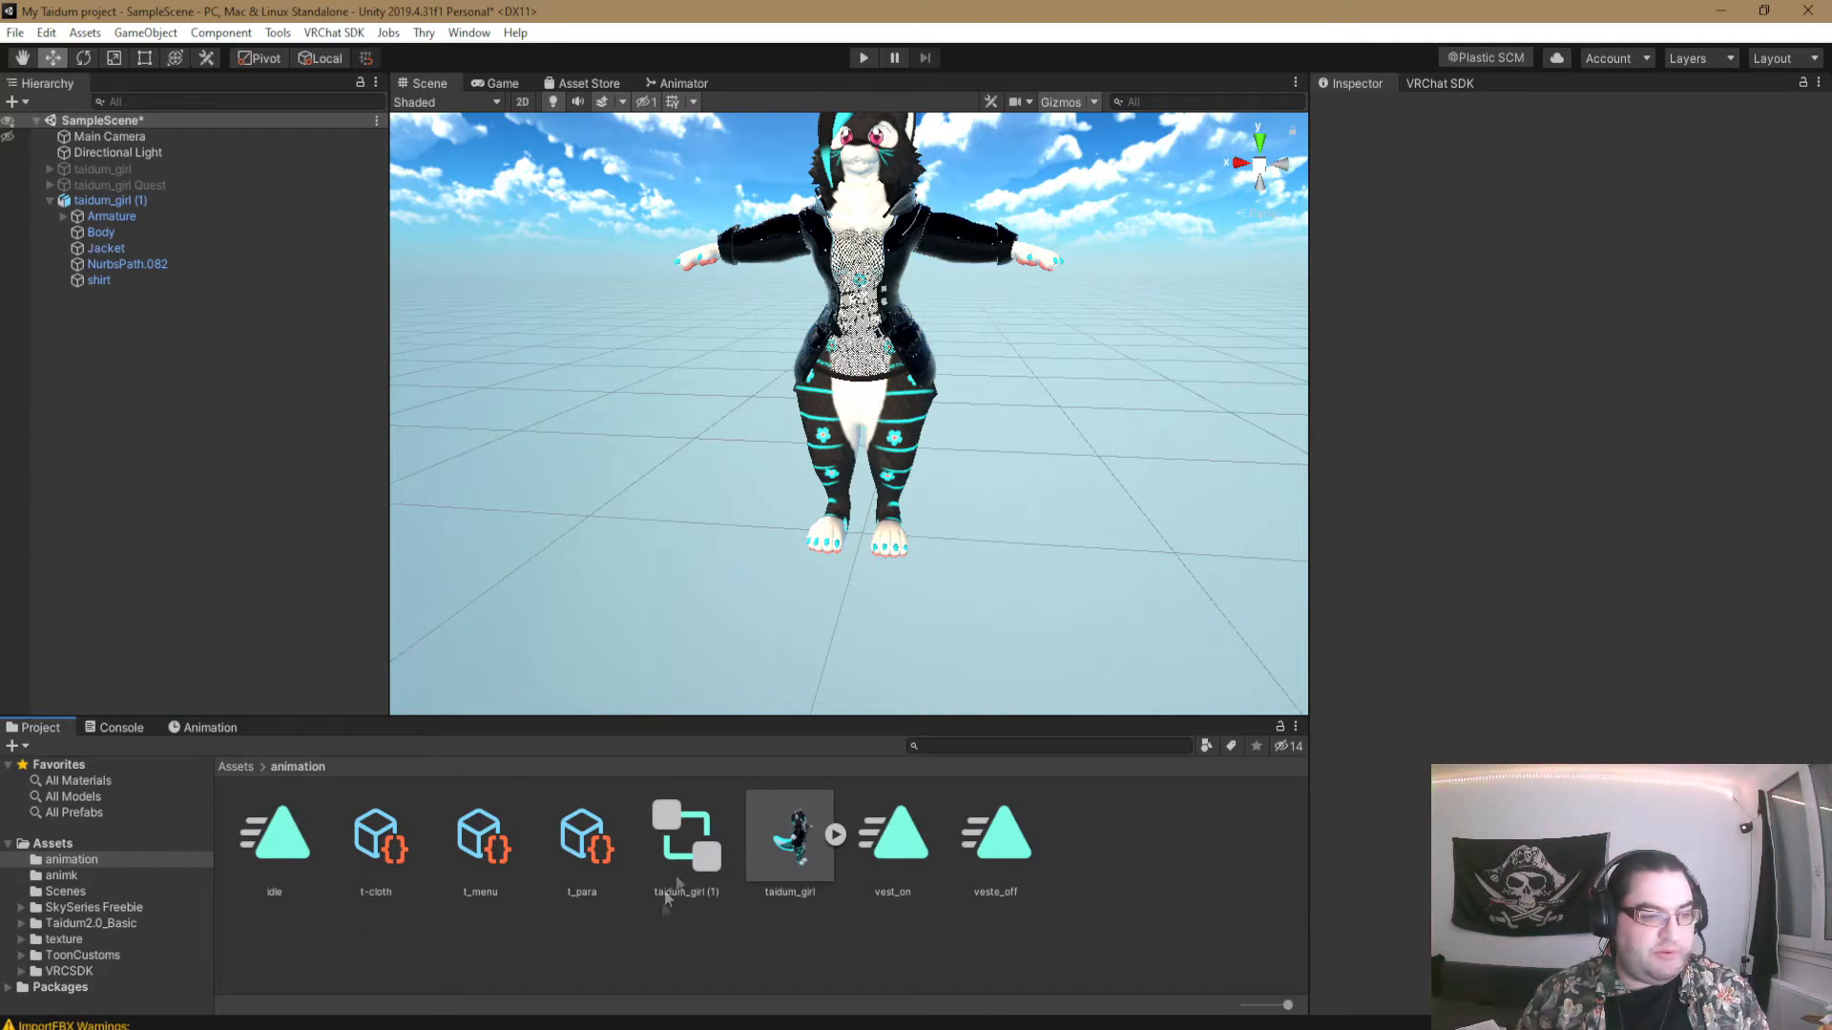
{"action": "left_click", "coordinate": [683, 863]}
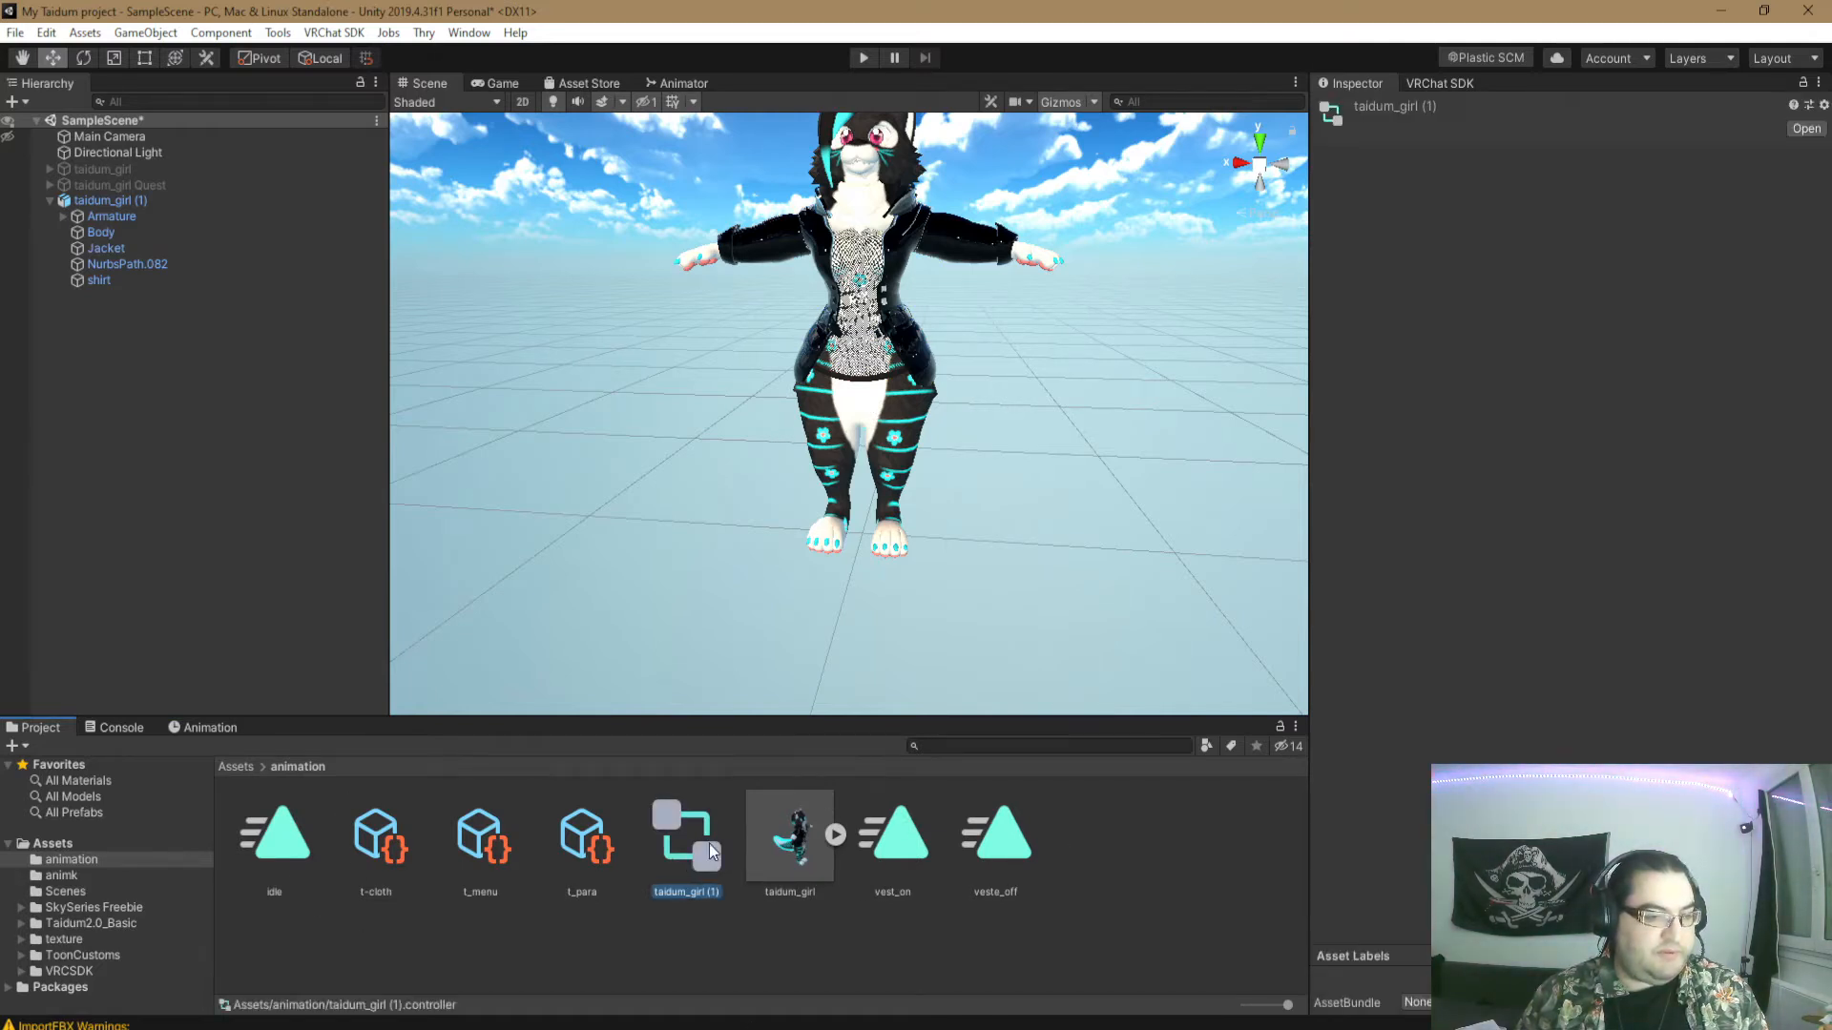
{"action": "left_click", "coordinate": [683, 84]}
- Stack the veste_off and vest_on states directly below idle in the Base Layer
{"action": "scroll", "coordinate": [1084, 499], "scroll_direction": "up", "scroll_amount": 3}
{"action": "left_click", "coordinate": [935, 432]}
{"action": "left_click_drag", "start_coordinate": [935, 431], "coordinate": [924, 414]}
{"action": "left_click_drag", "start_coordinate": [1015, 506], "coordinate": [949, 473]}
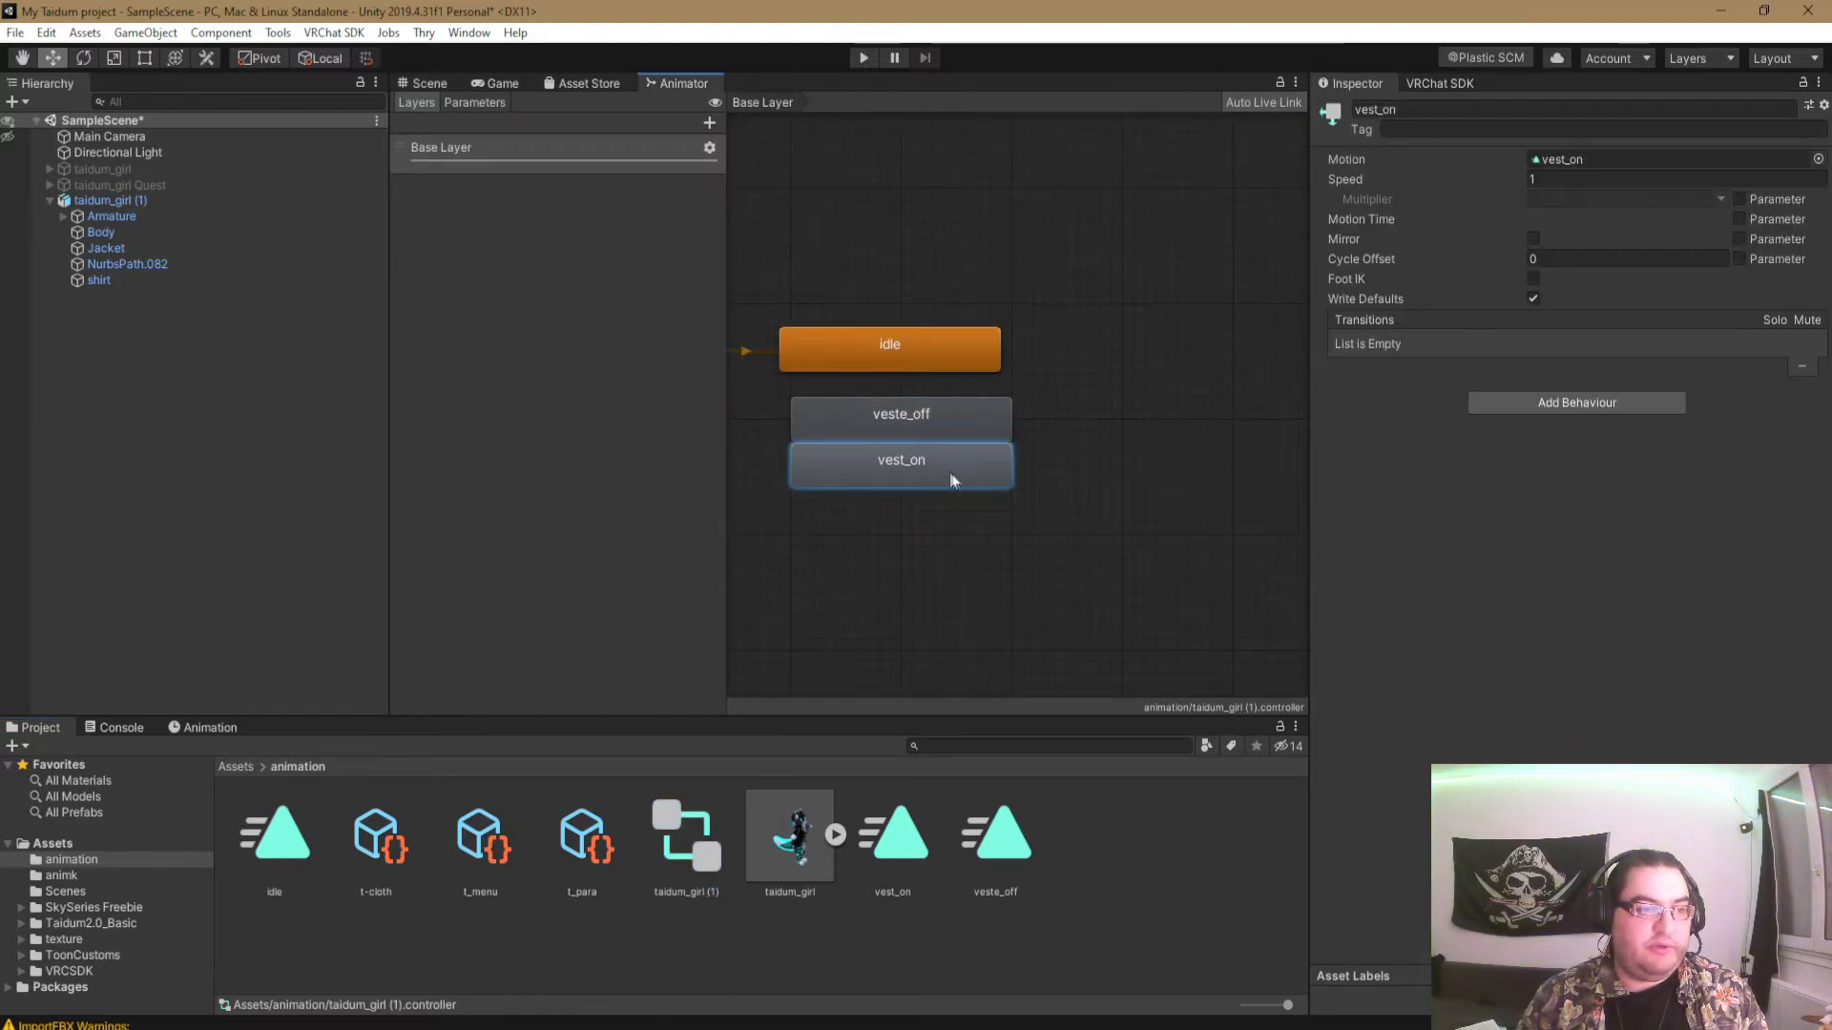
{"action": "left_click", "coordinate": [1038, 439]}
{"action": "scroll", "coordinate": [1128, 418], "scroll_direction": "down", "scroll_amount": 5}
{"action": "middle_click_drag", "start_coordinate": [1112, 424], "coordinate": [1102, 468]}
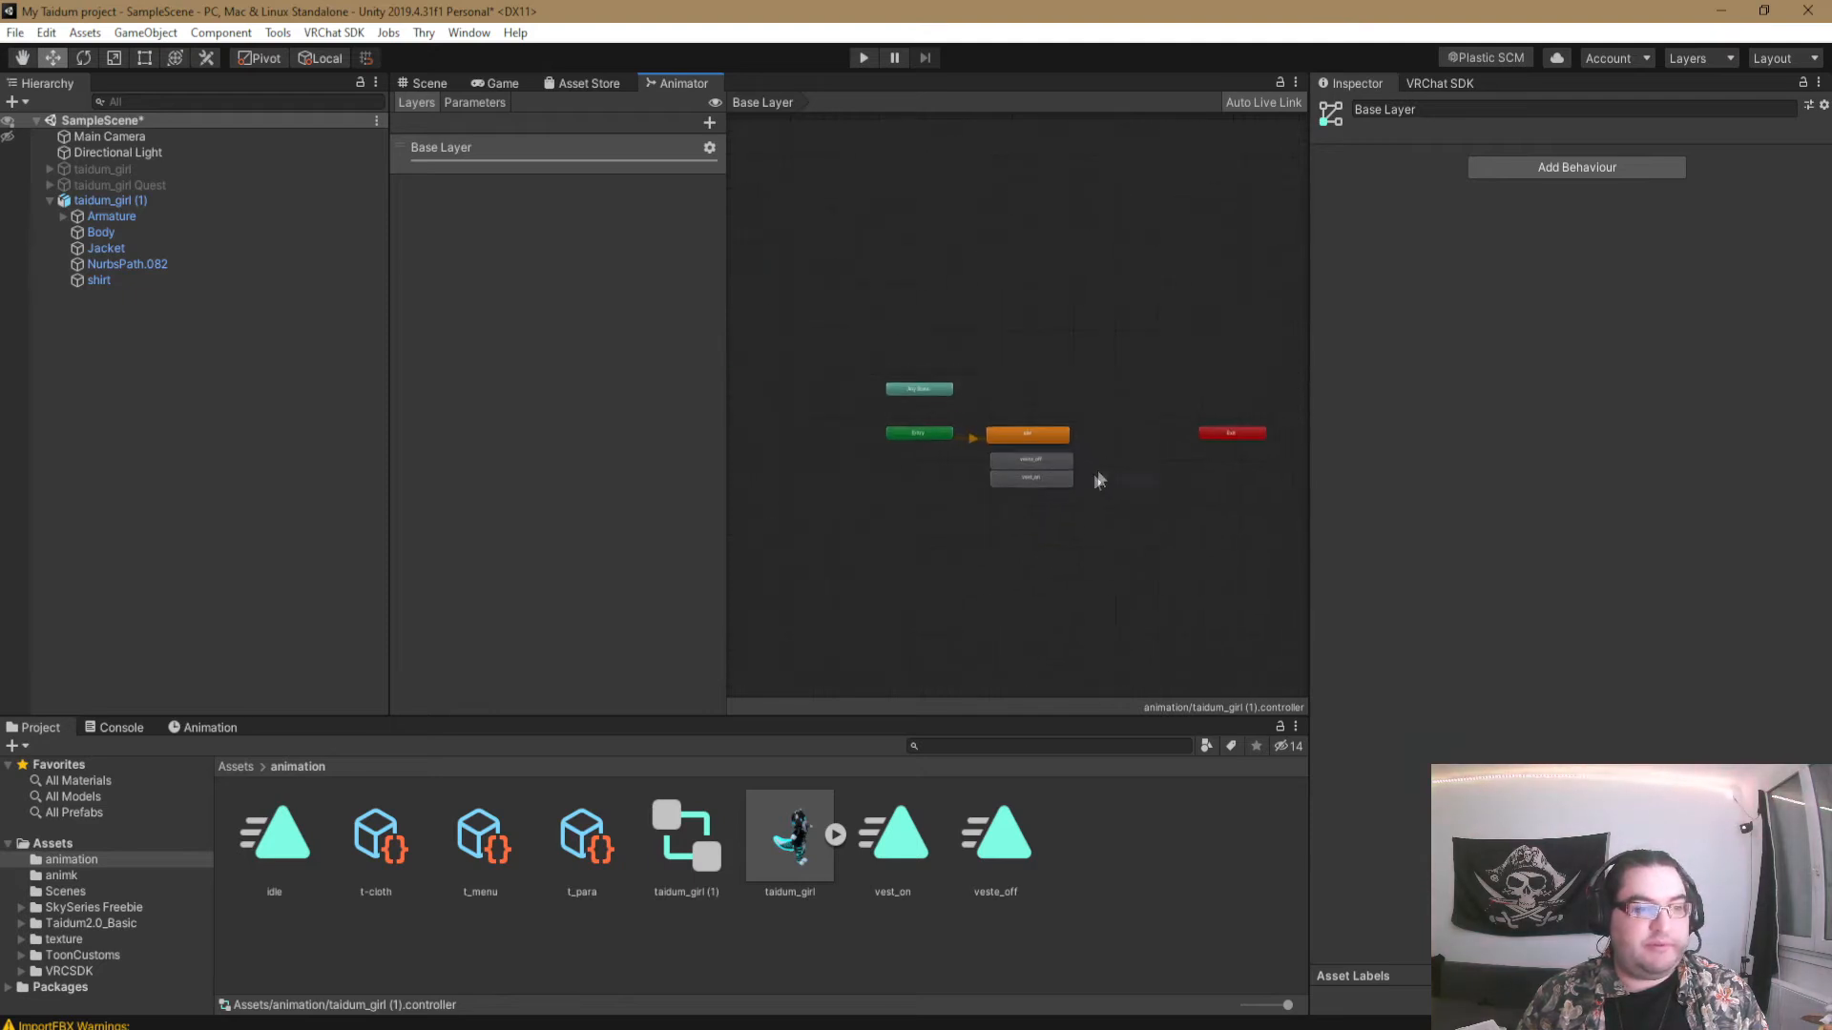
{"action": "scroll", "coordinate": [1101, 475], "scroll_direction": "up", "scroll_amount": 2}
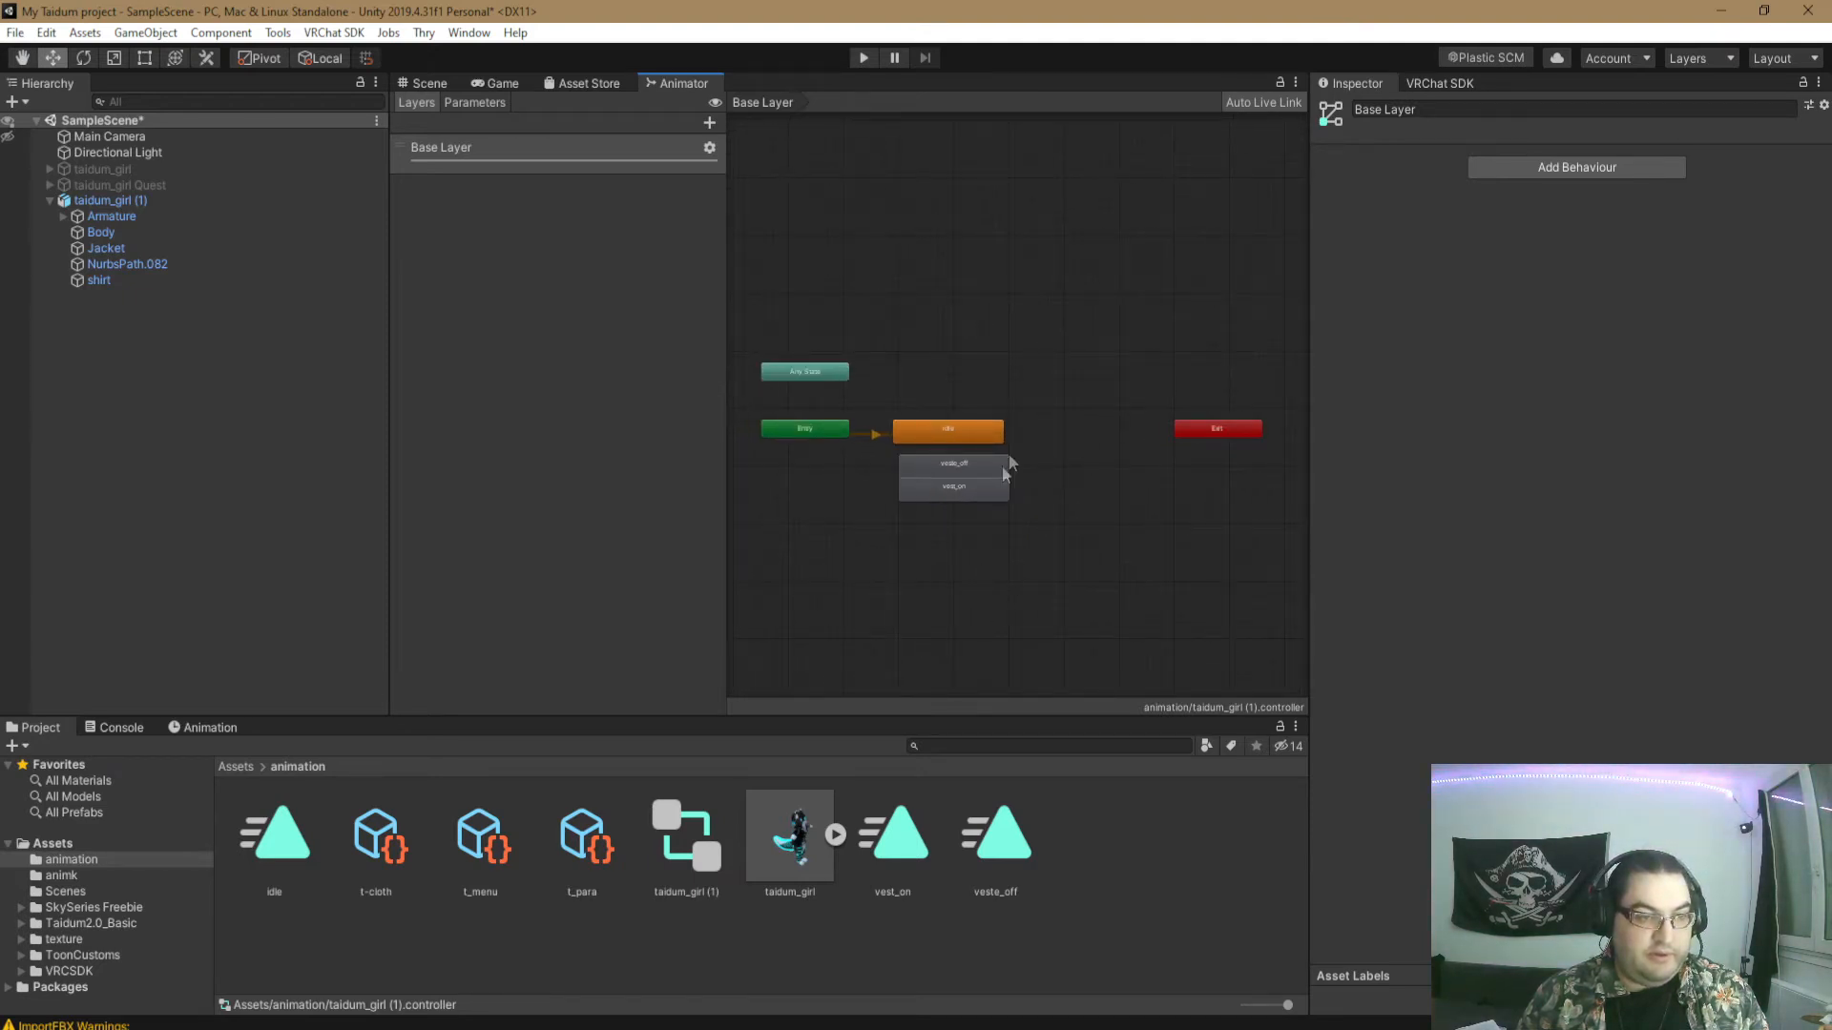
- Add a Bool parameter named veste to the animator controller
{"action": "left_click", "coordinate": [469, 102]}
{"action": "left_click", "coordinate": [708, 122]}
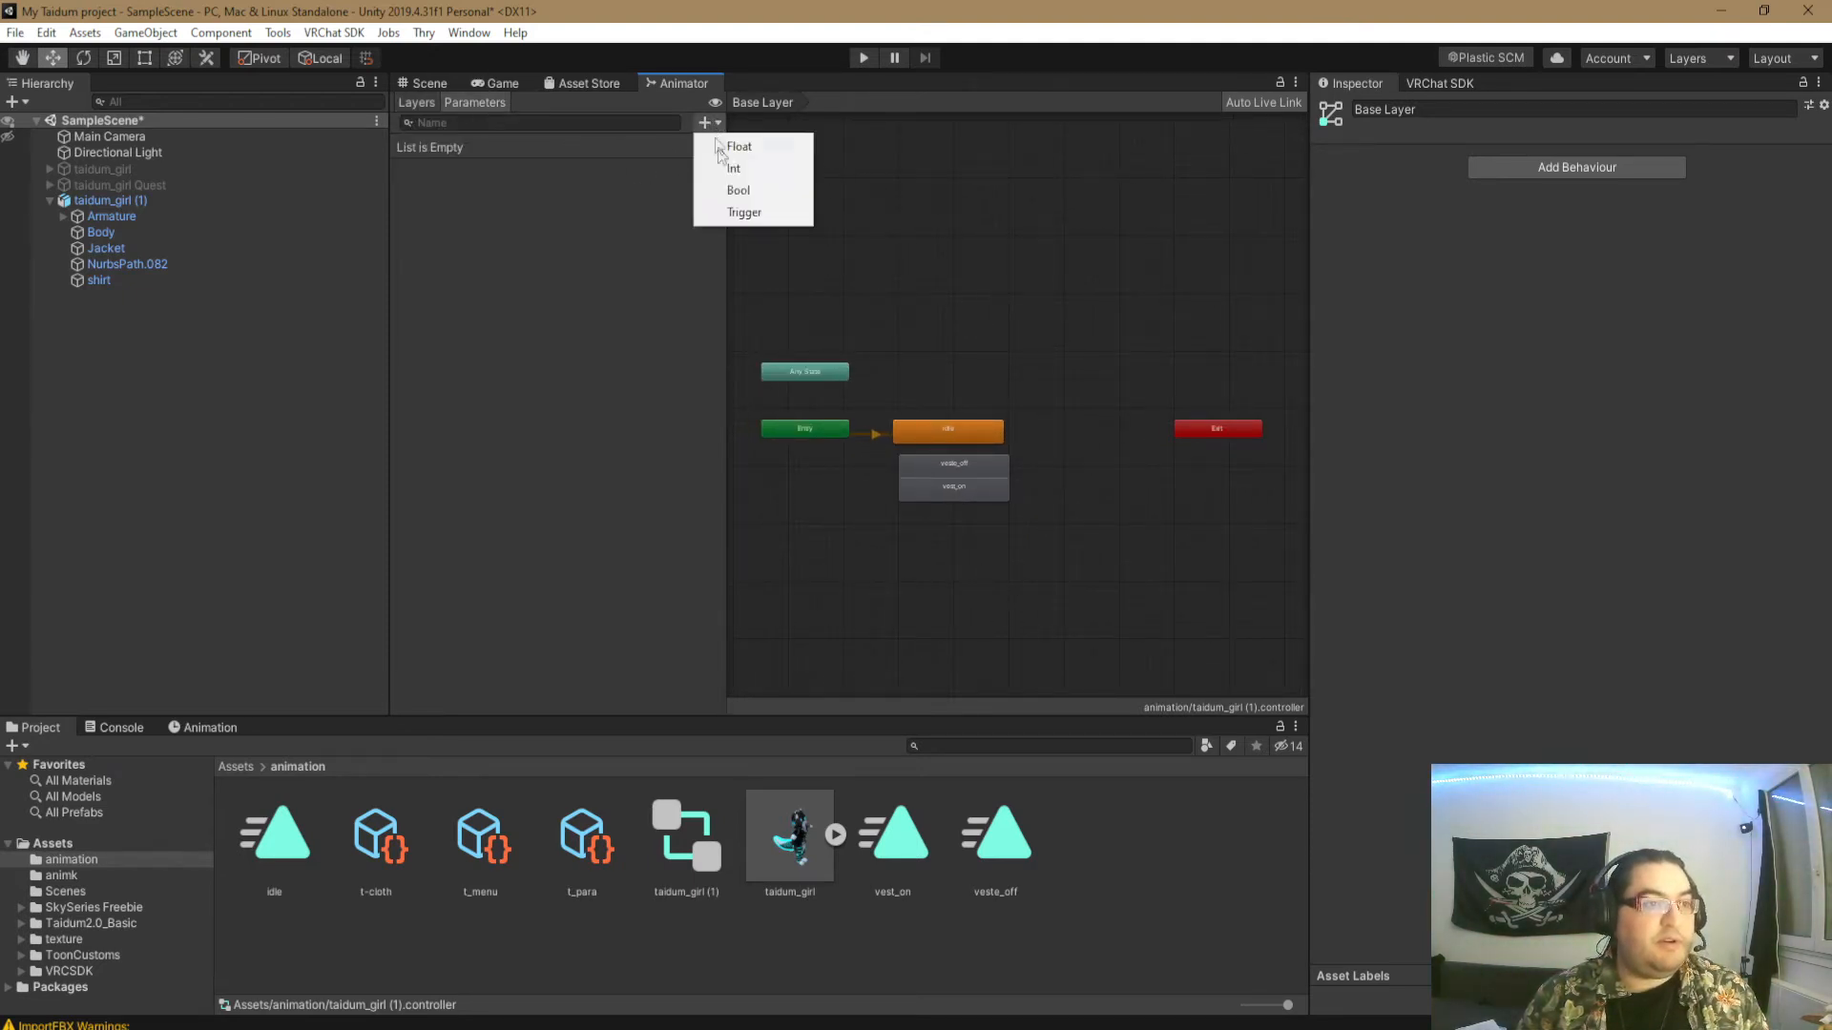
{"action": "left_click", "coordinate": [748, 192]}
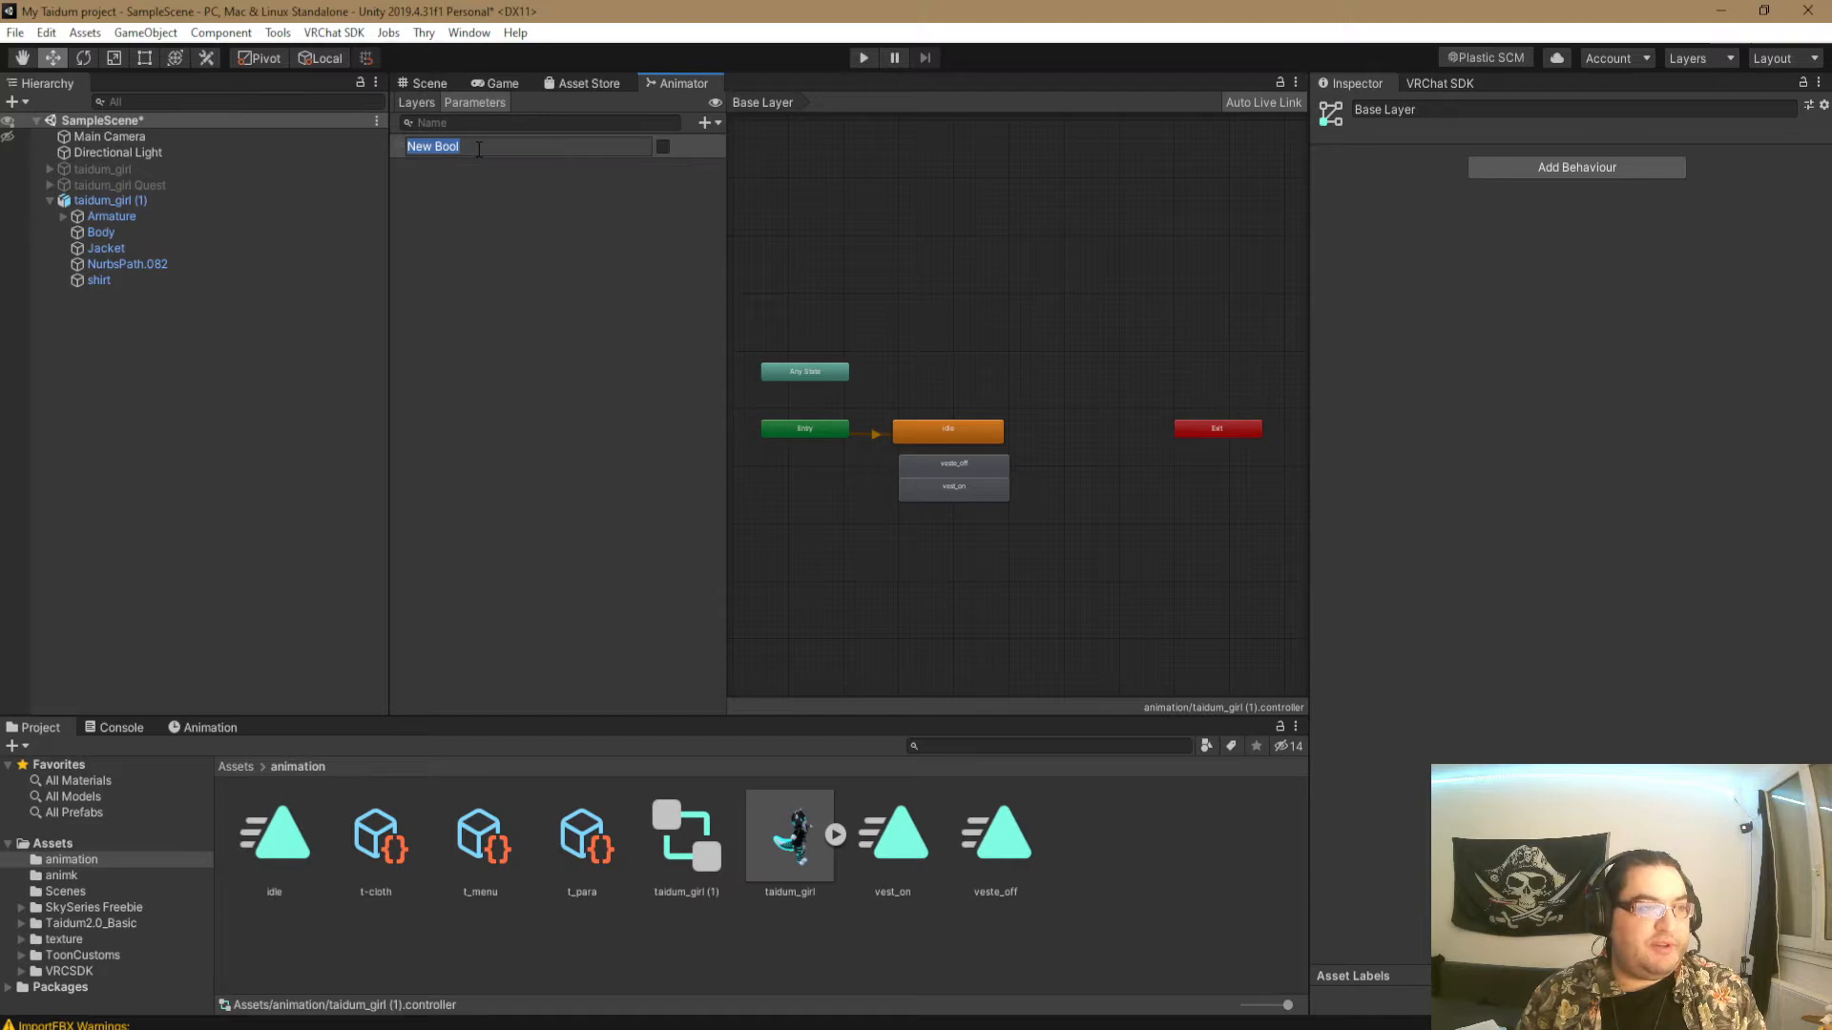
{"action": "type", "text": "veste"}
{"action": "key", "text": "Return"}
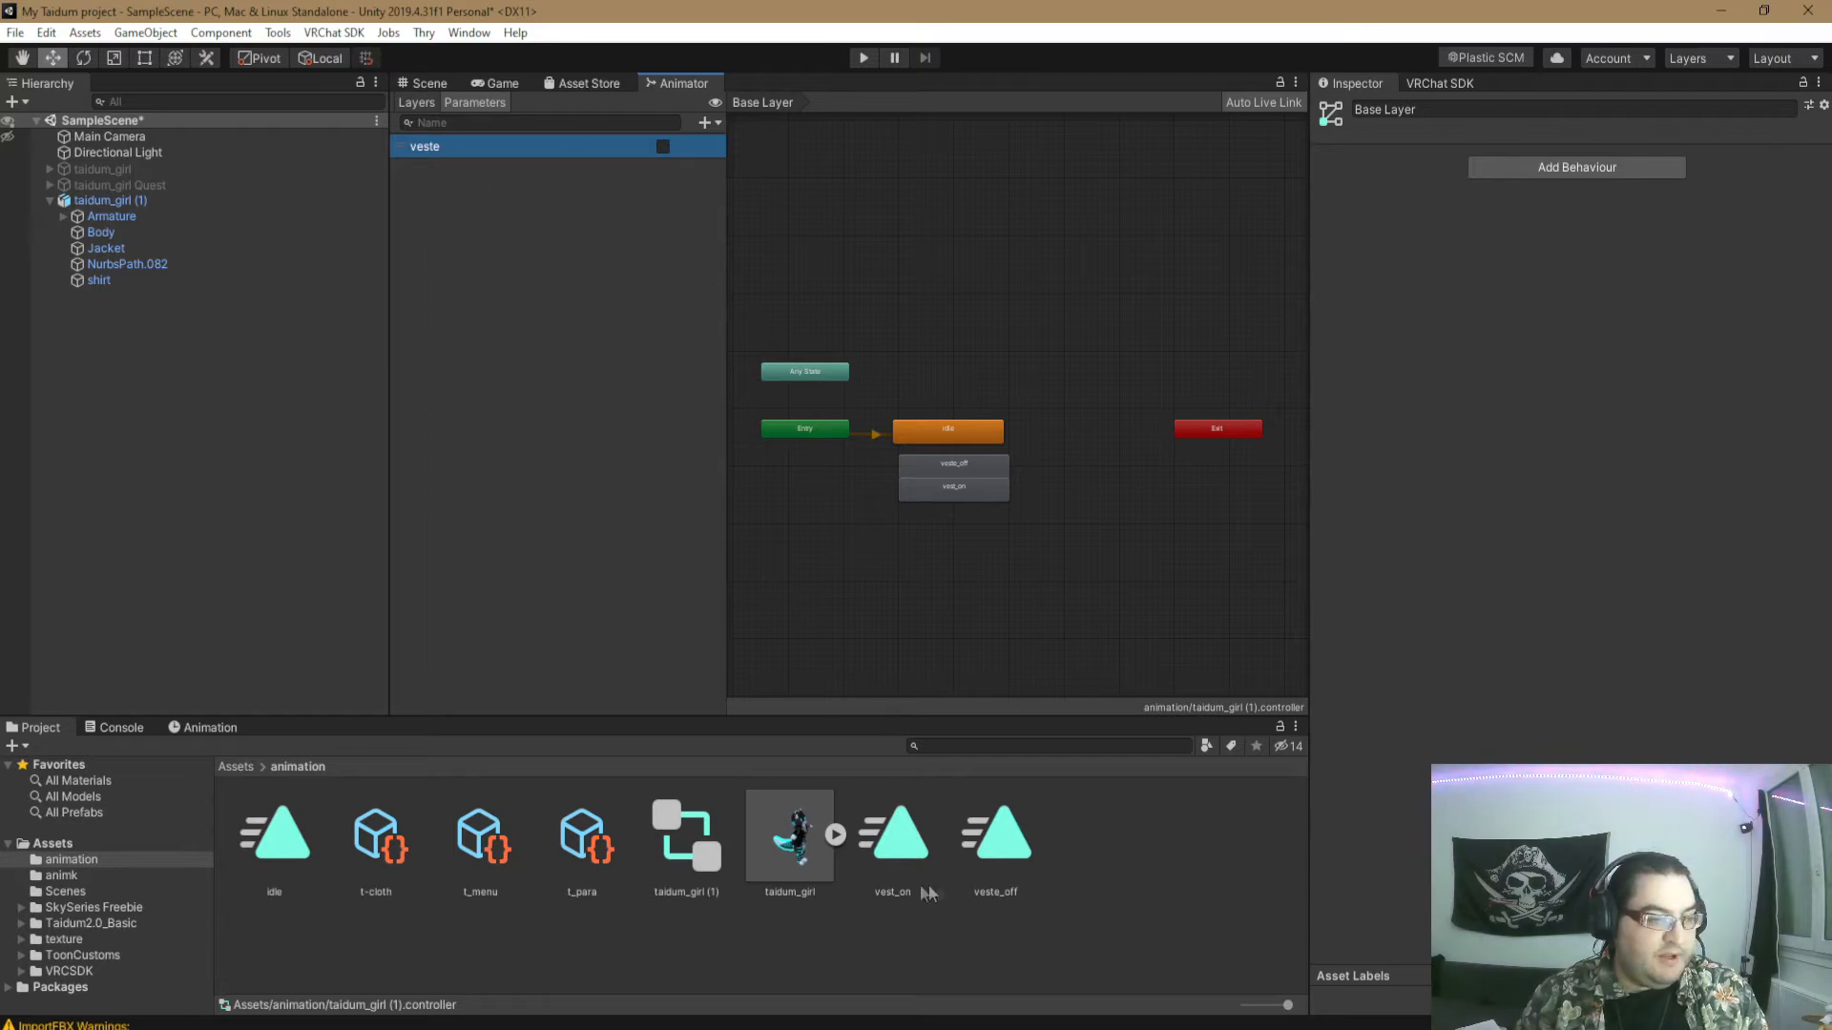
- Rearrange the Base Layer so veste_off and vest_on sit below Entry and idle lines up beside Entry
{"action": "left_click", "coordinate": [416, 103]}
{"action": "middle_click_drag", "start_coordinate": [1070, 421], "coordinate": [1129, 362]}
{"action": "left_click_drag", "start_coordinate": [1011, 378], "coordinate": [1016, 331]}
{"action": "left_click_drag", "start_coordinate": [1009, 489], "coordinate": [851, 433]}
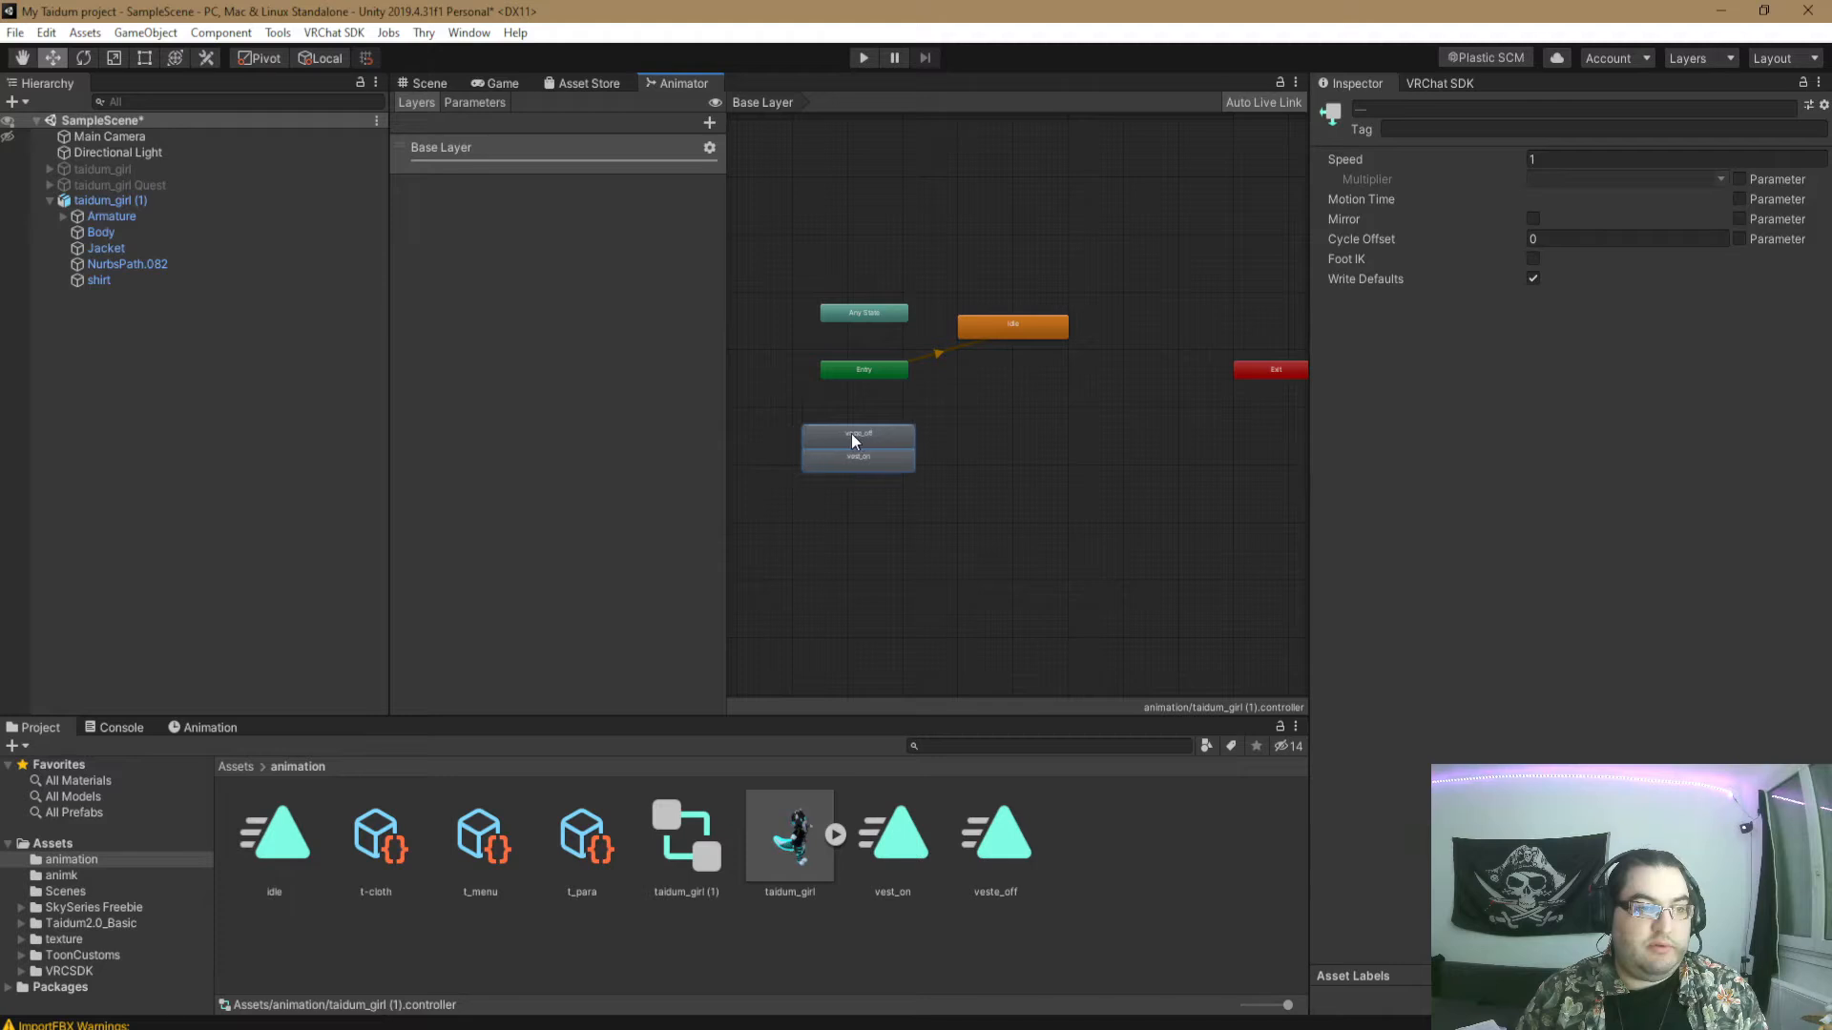
{"action": "left_click", "coordinate": [1149, 401]}
{"action": "left_click_drag", "start_coordinate": [1026, 326], "coordinate": [1062, 371]}
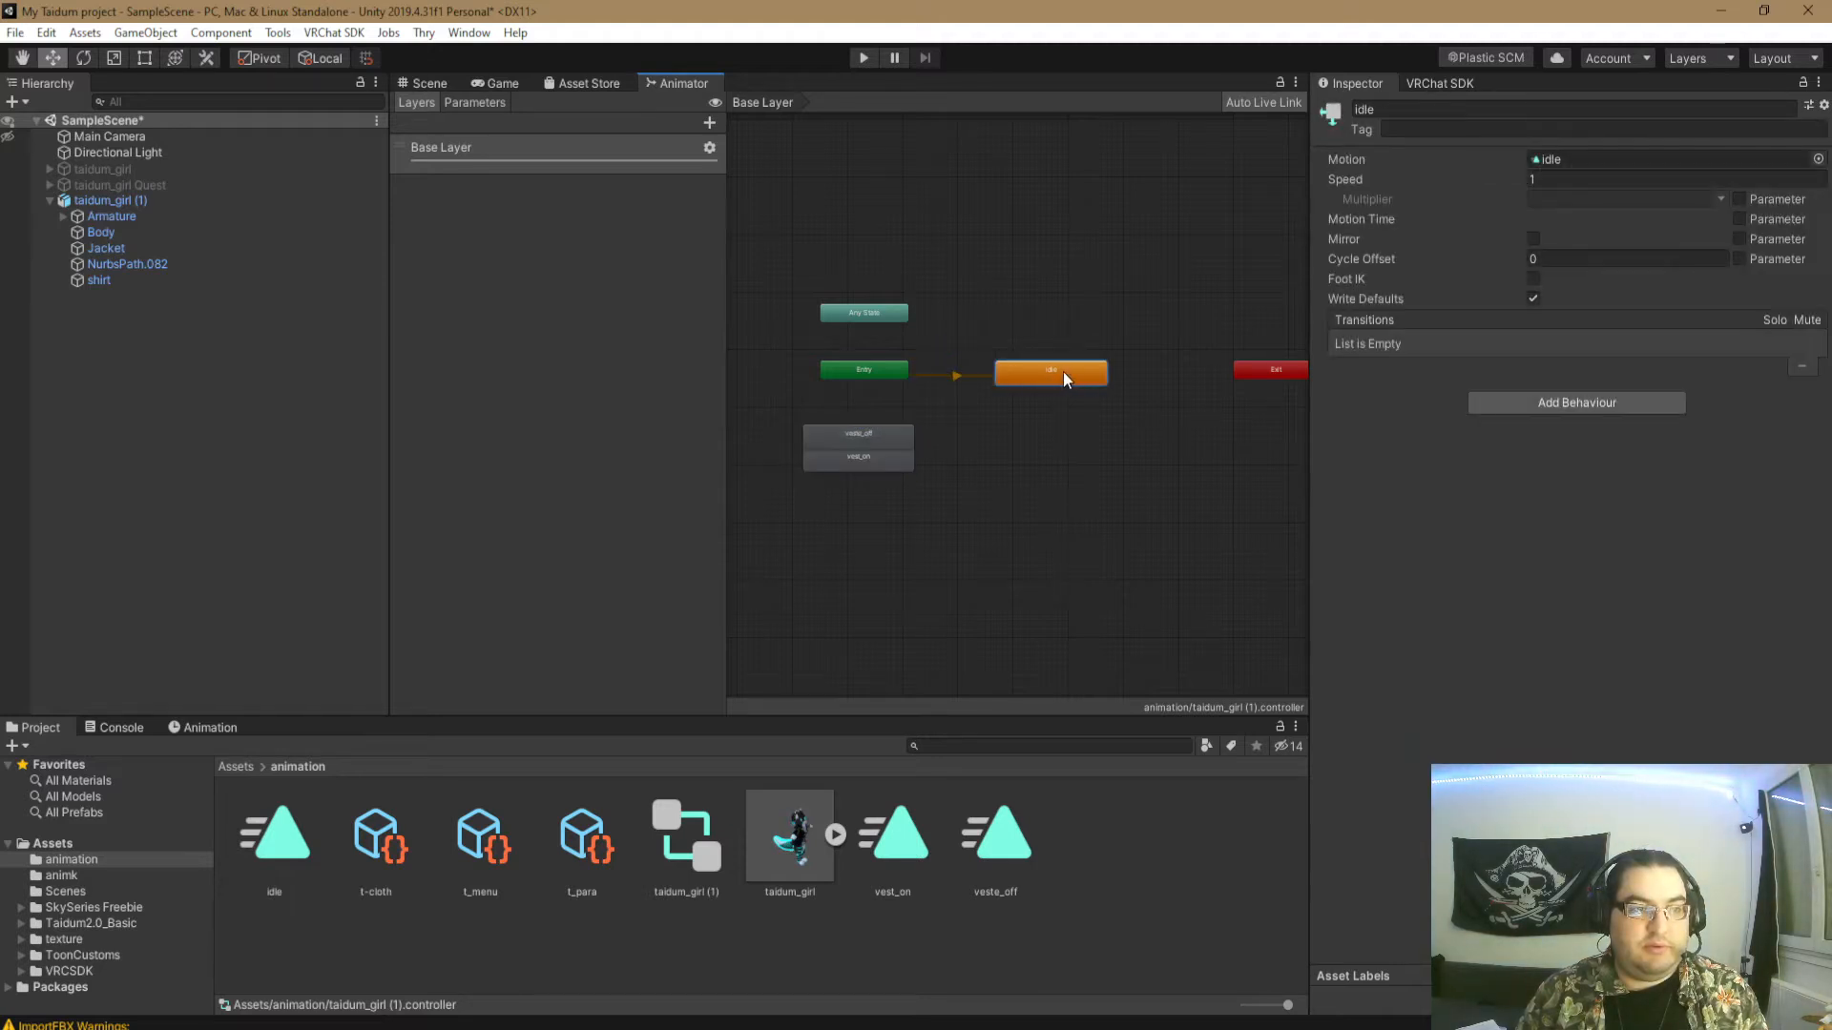
{"action": "left_click", "coordinate": [1063, 231]}
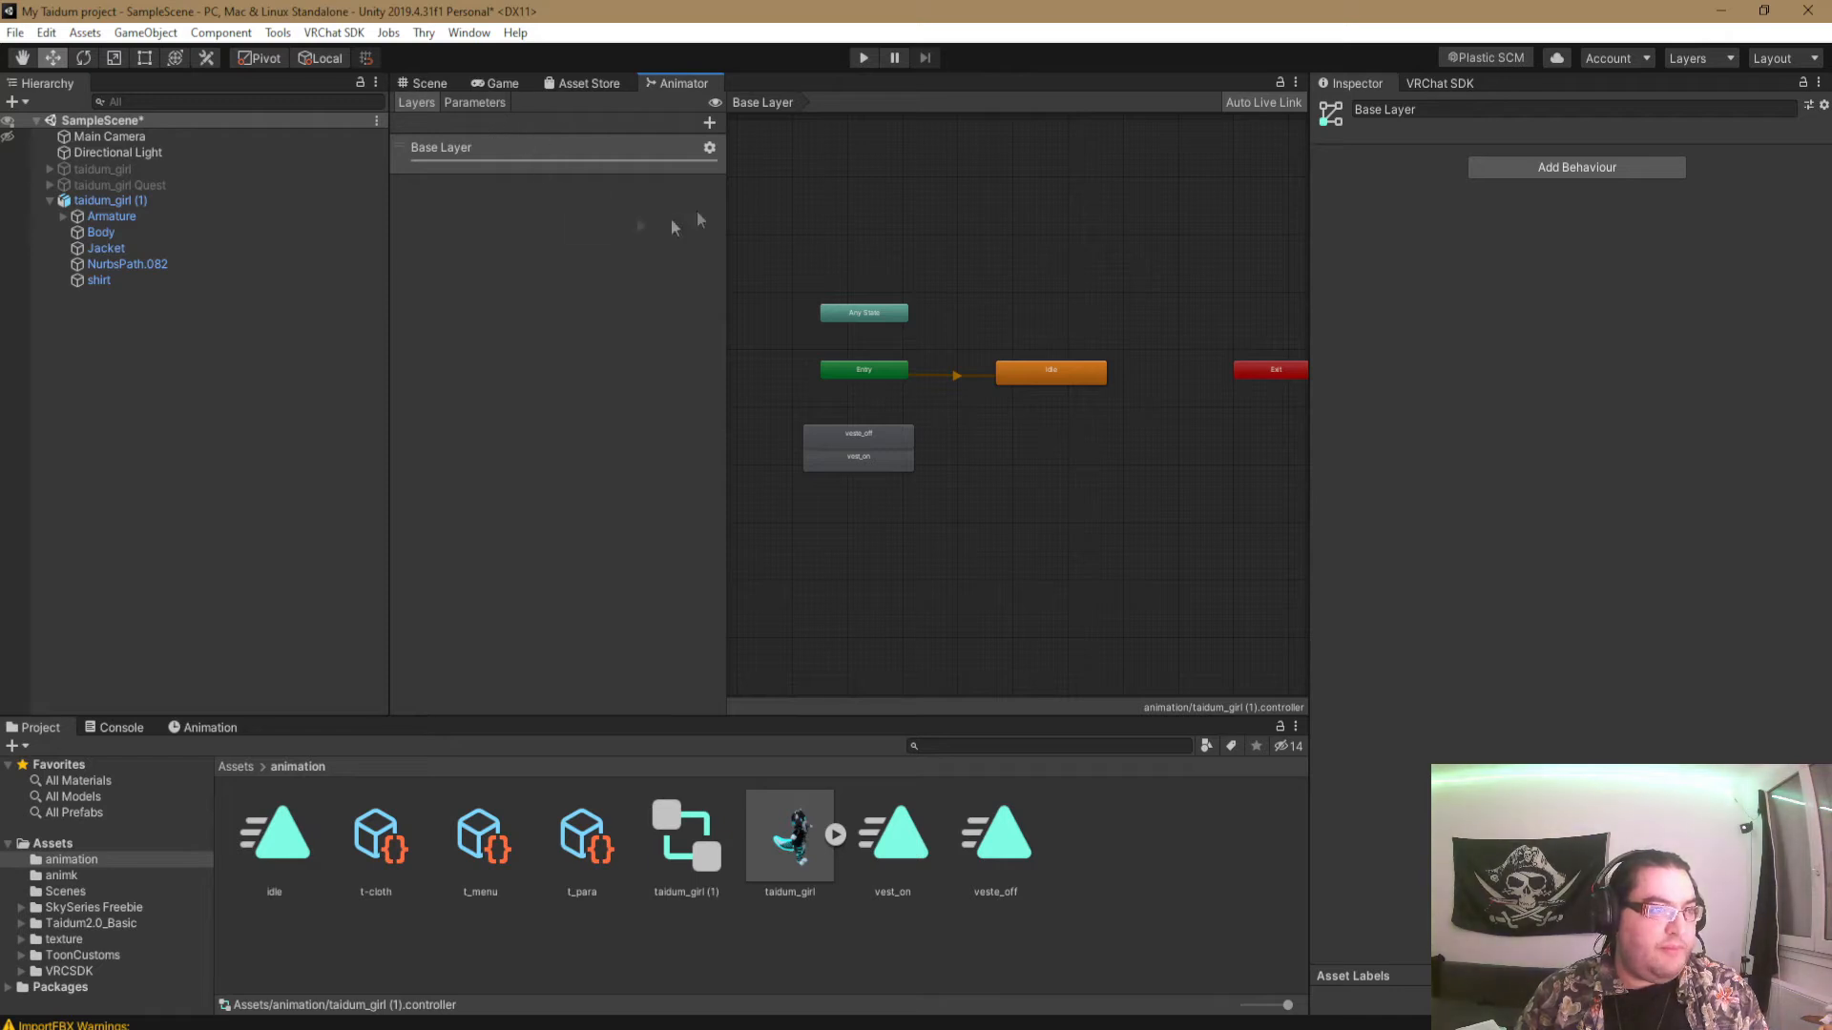
- Add a new animator layer named layer veste
{"action": "left_click", "coordinate": [708, 122]}
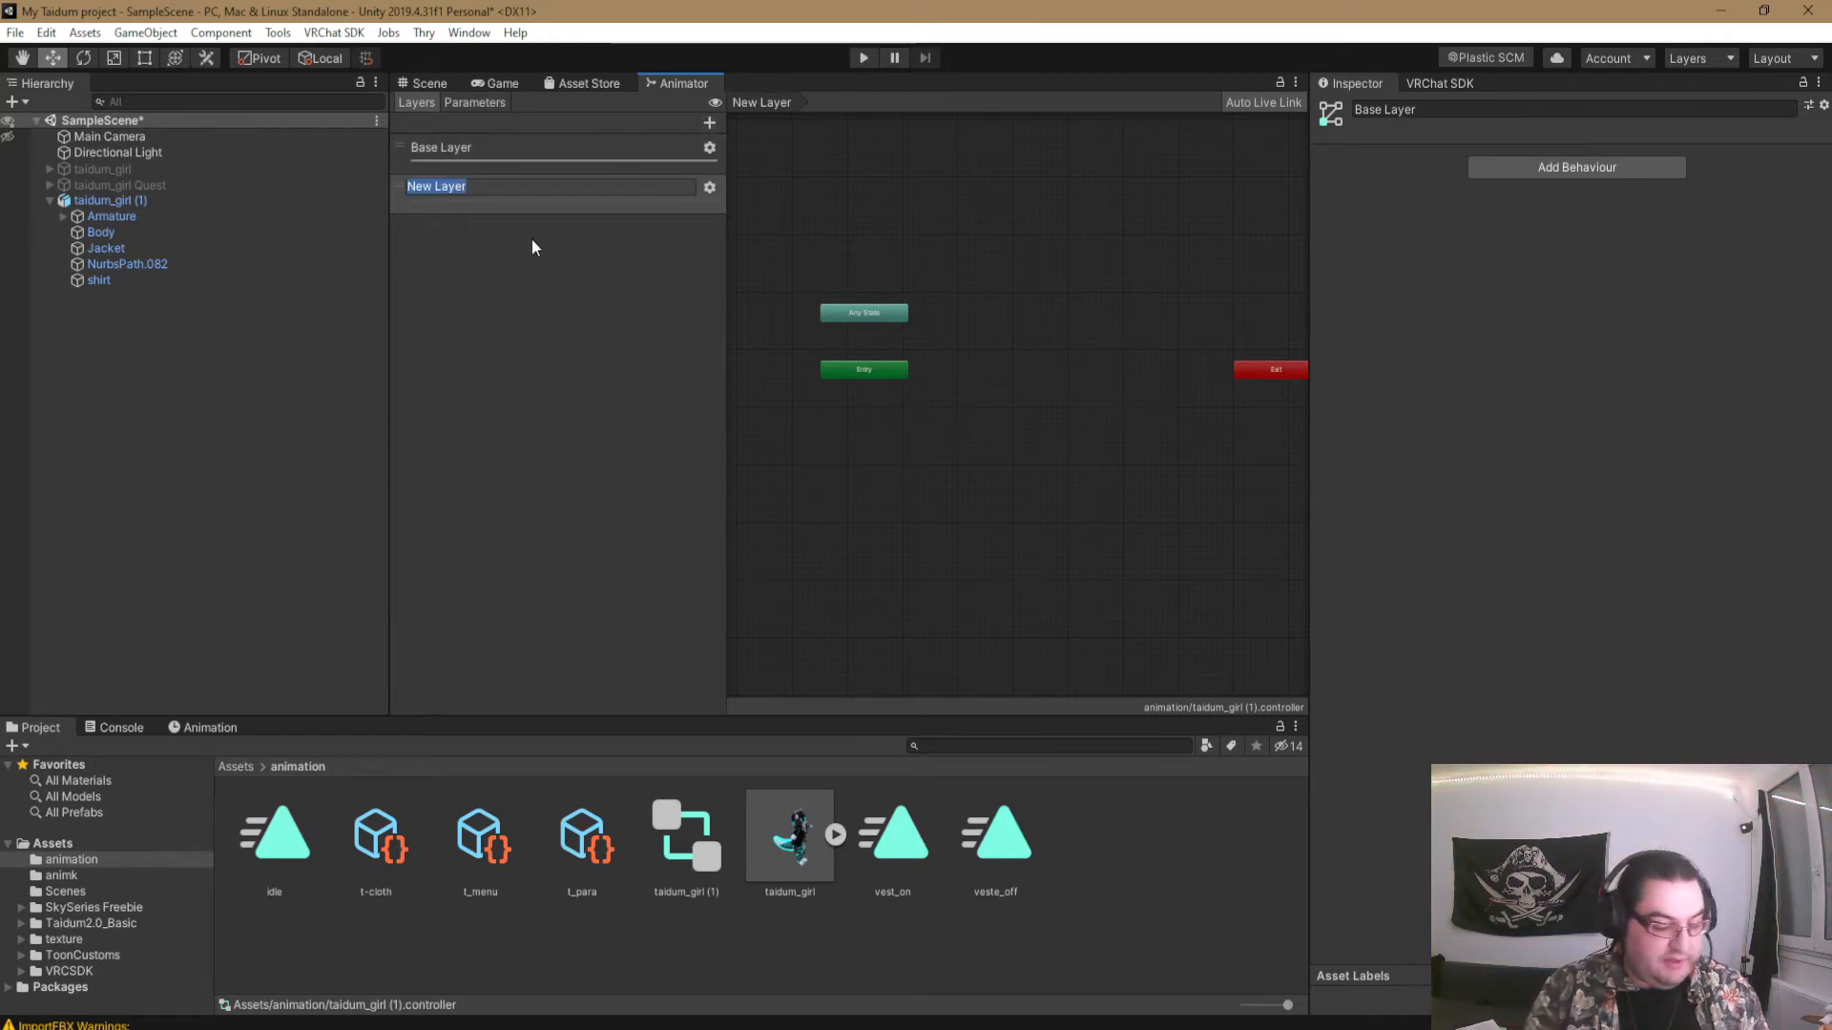
{"action": "type", "text": "layer veste"}
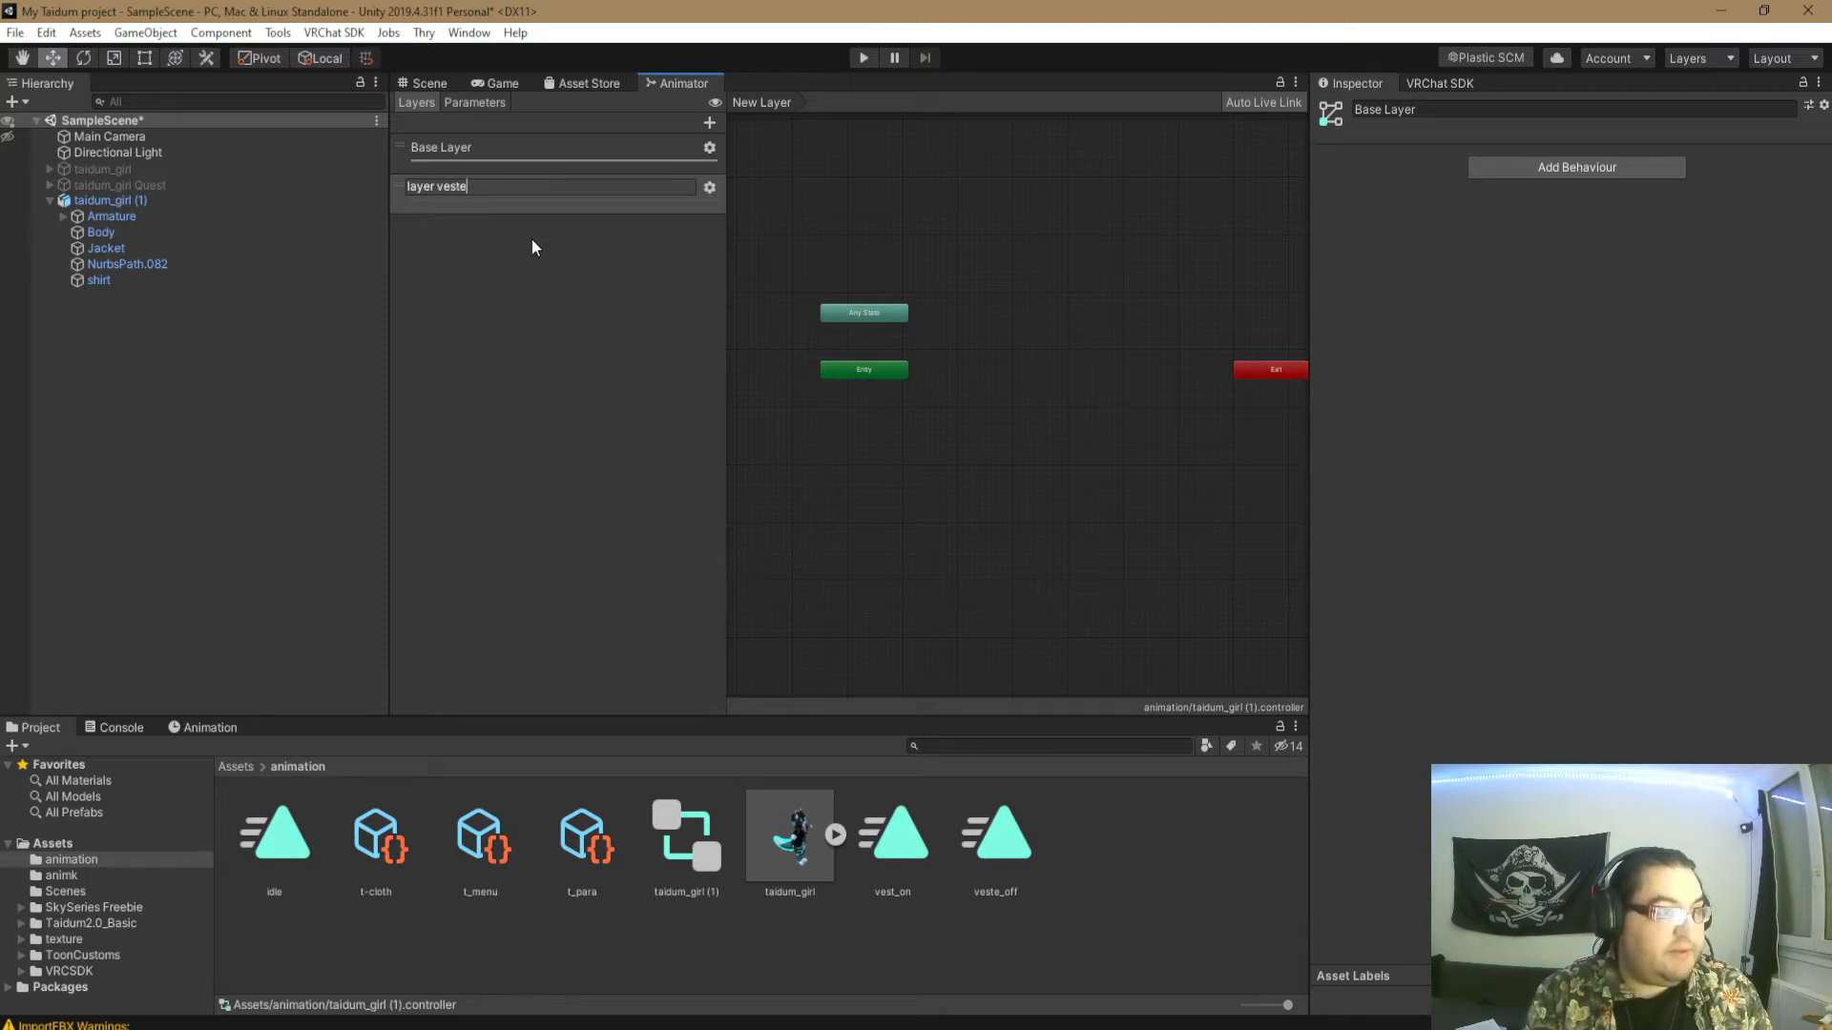
{"action": "key", "text": "Return"}
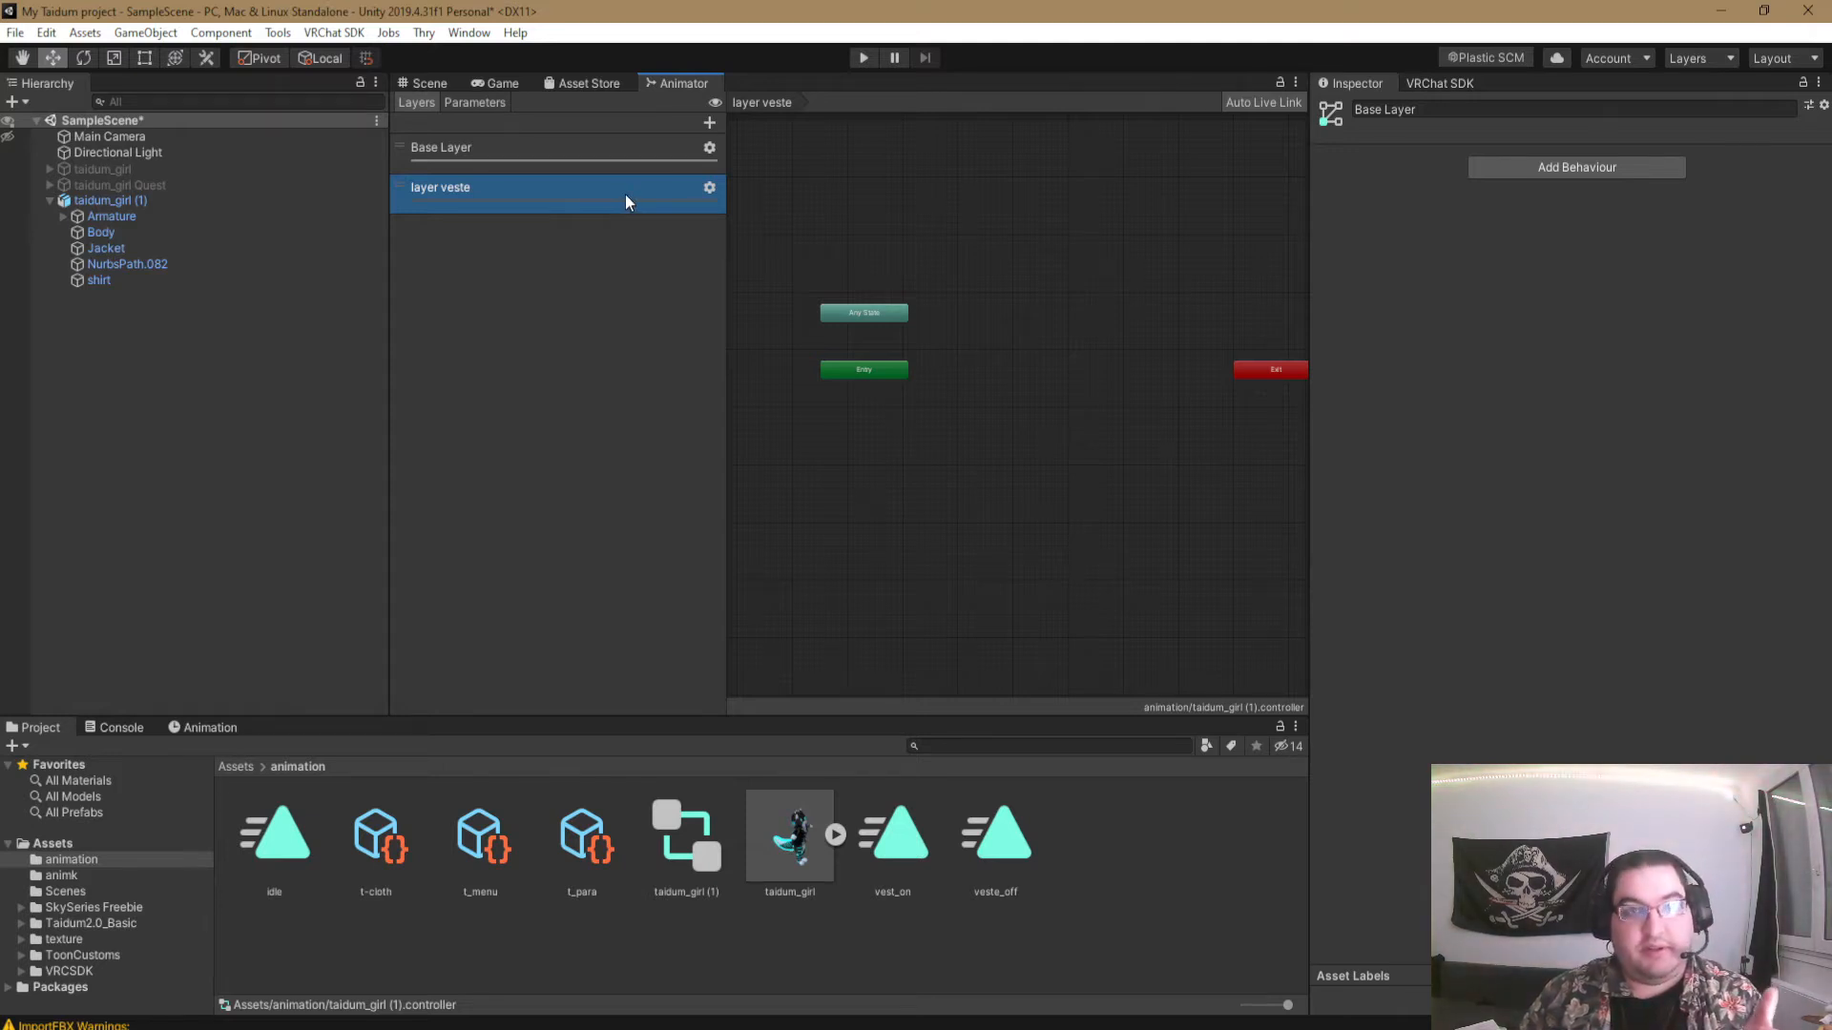
- Set the weight of layer veste to 1 and recheck its layer settings
{"action": "left_click", "coordinate": [708, 189]}
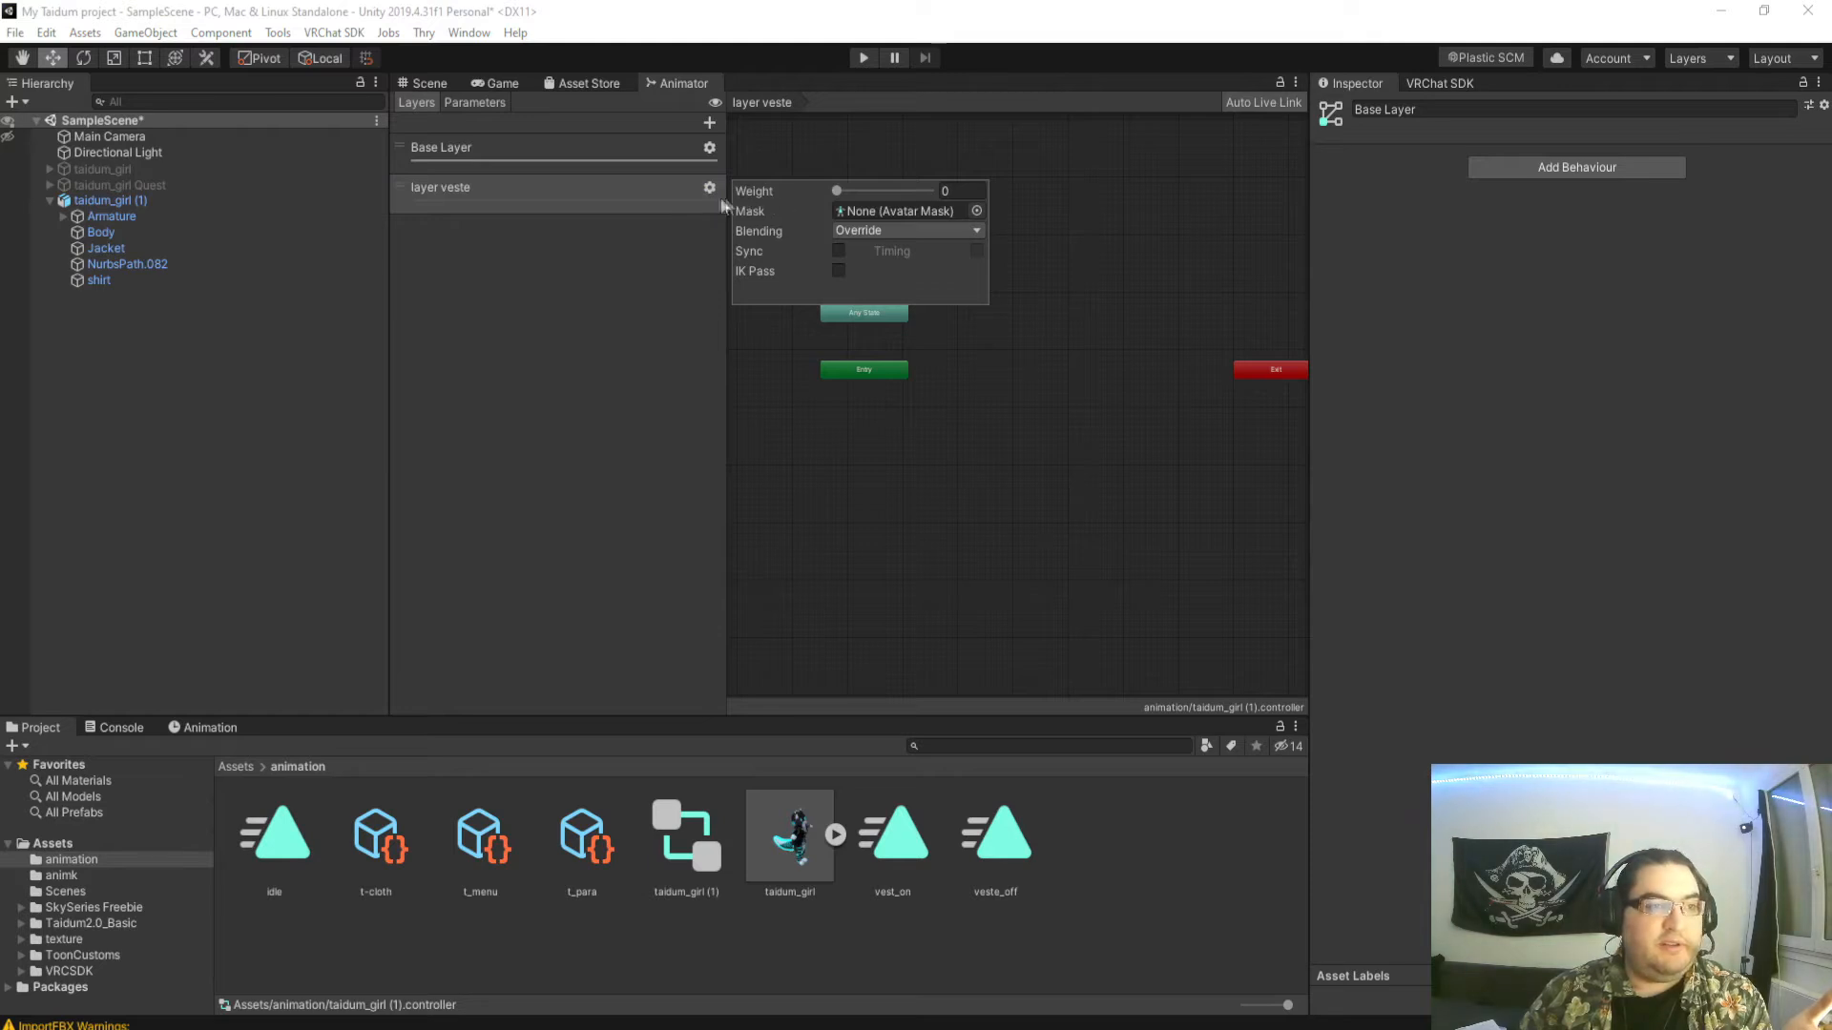
{"action": "left_click_drag", "start_coordinate": [838, 191], "coordinate": [964, 198]}
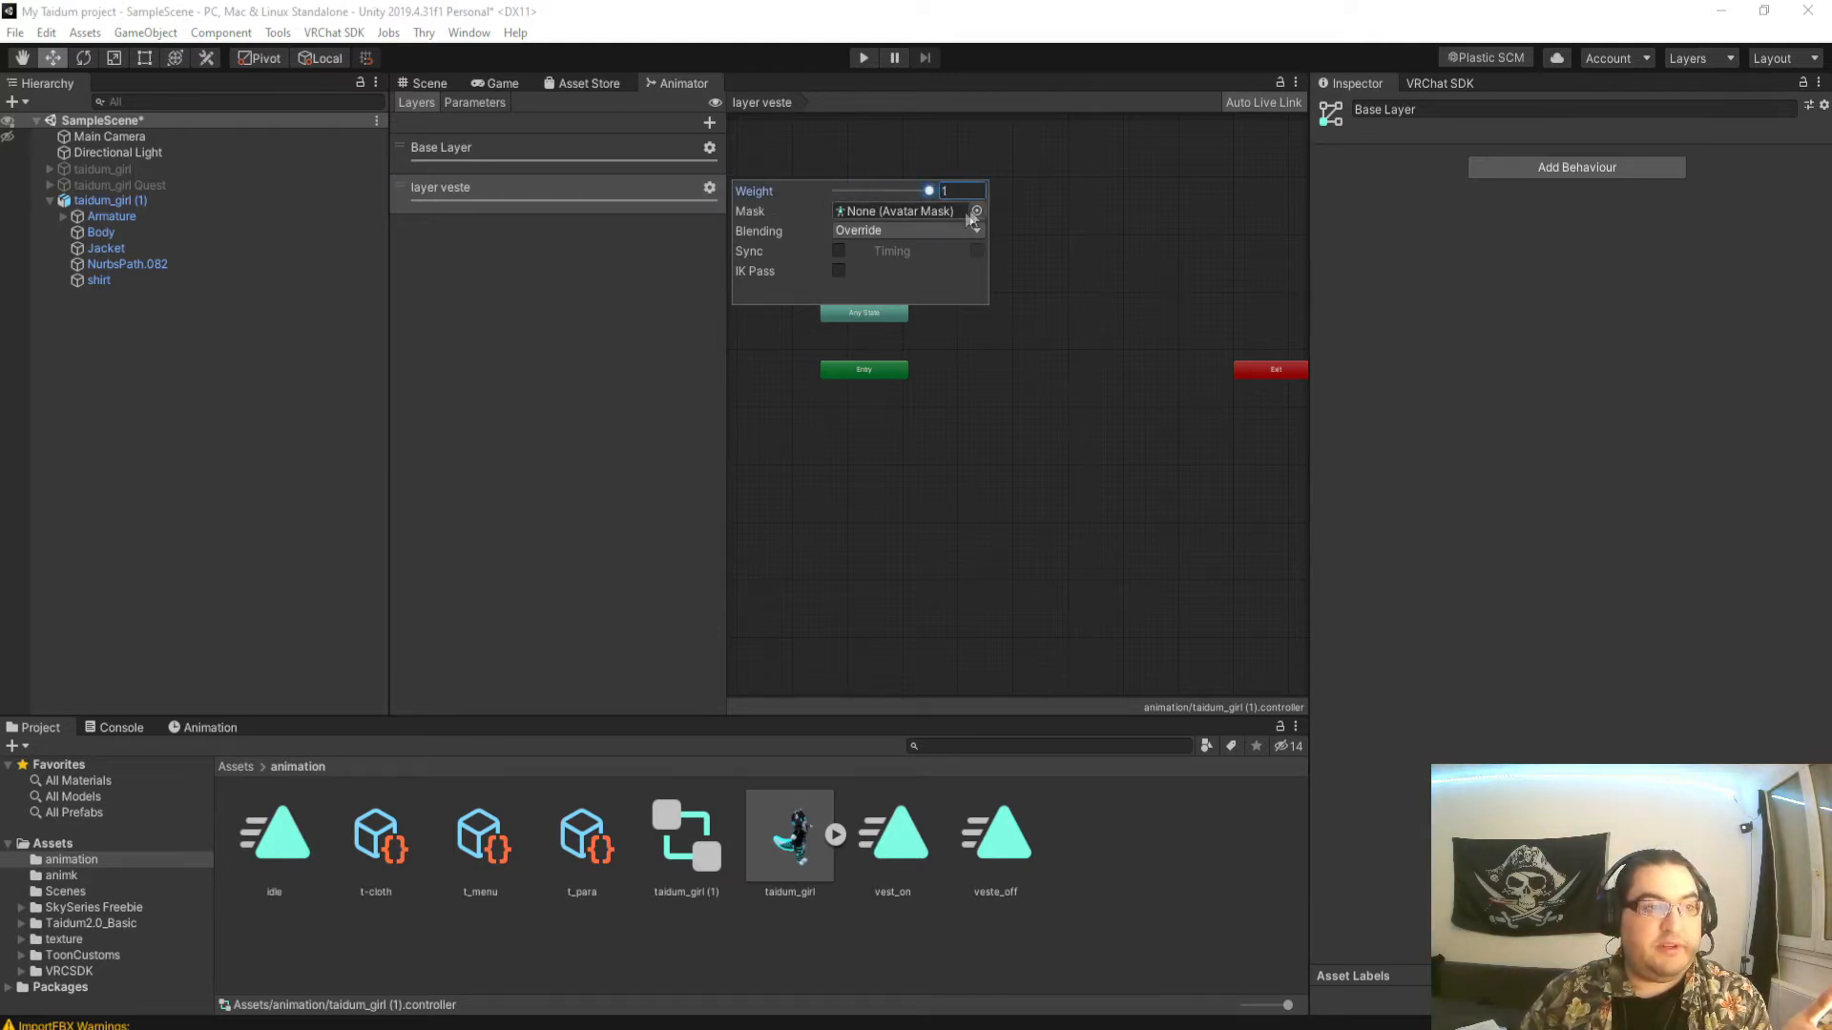
{"action": "left_click", "coordinate": [653, 256]}
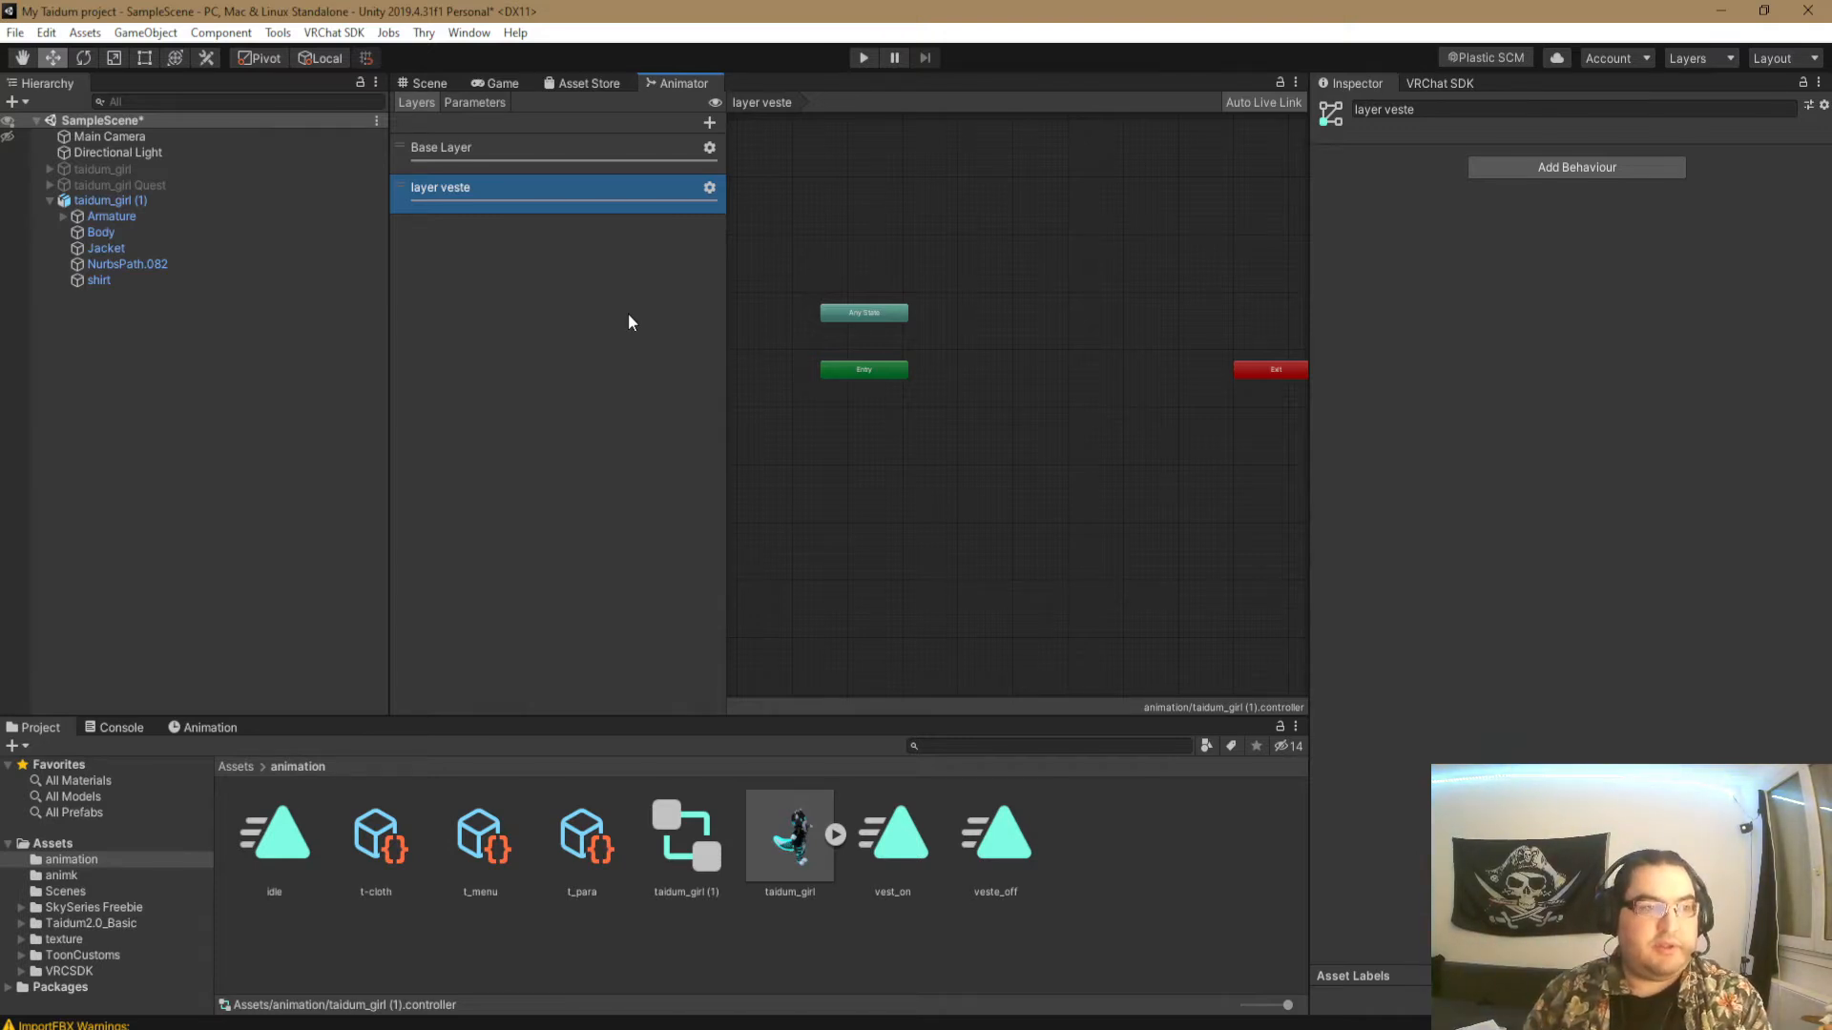
{"action": "left_click", "coordinate": [709, 188]}
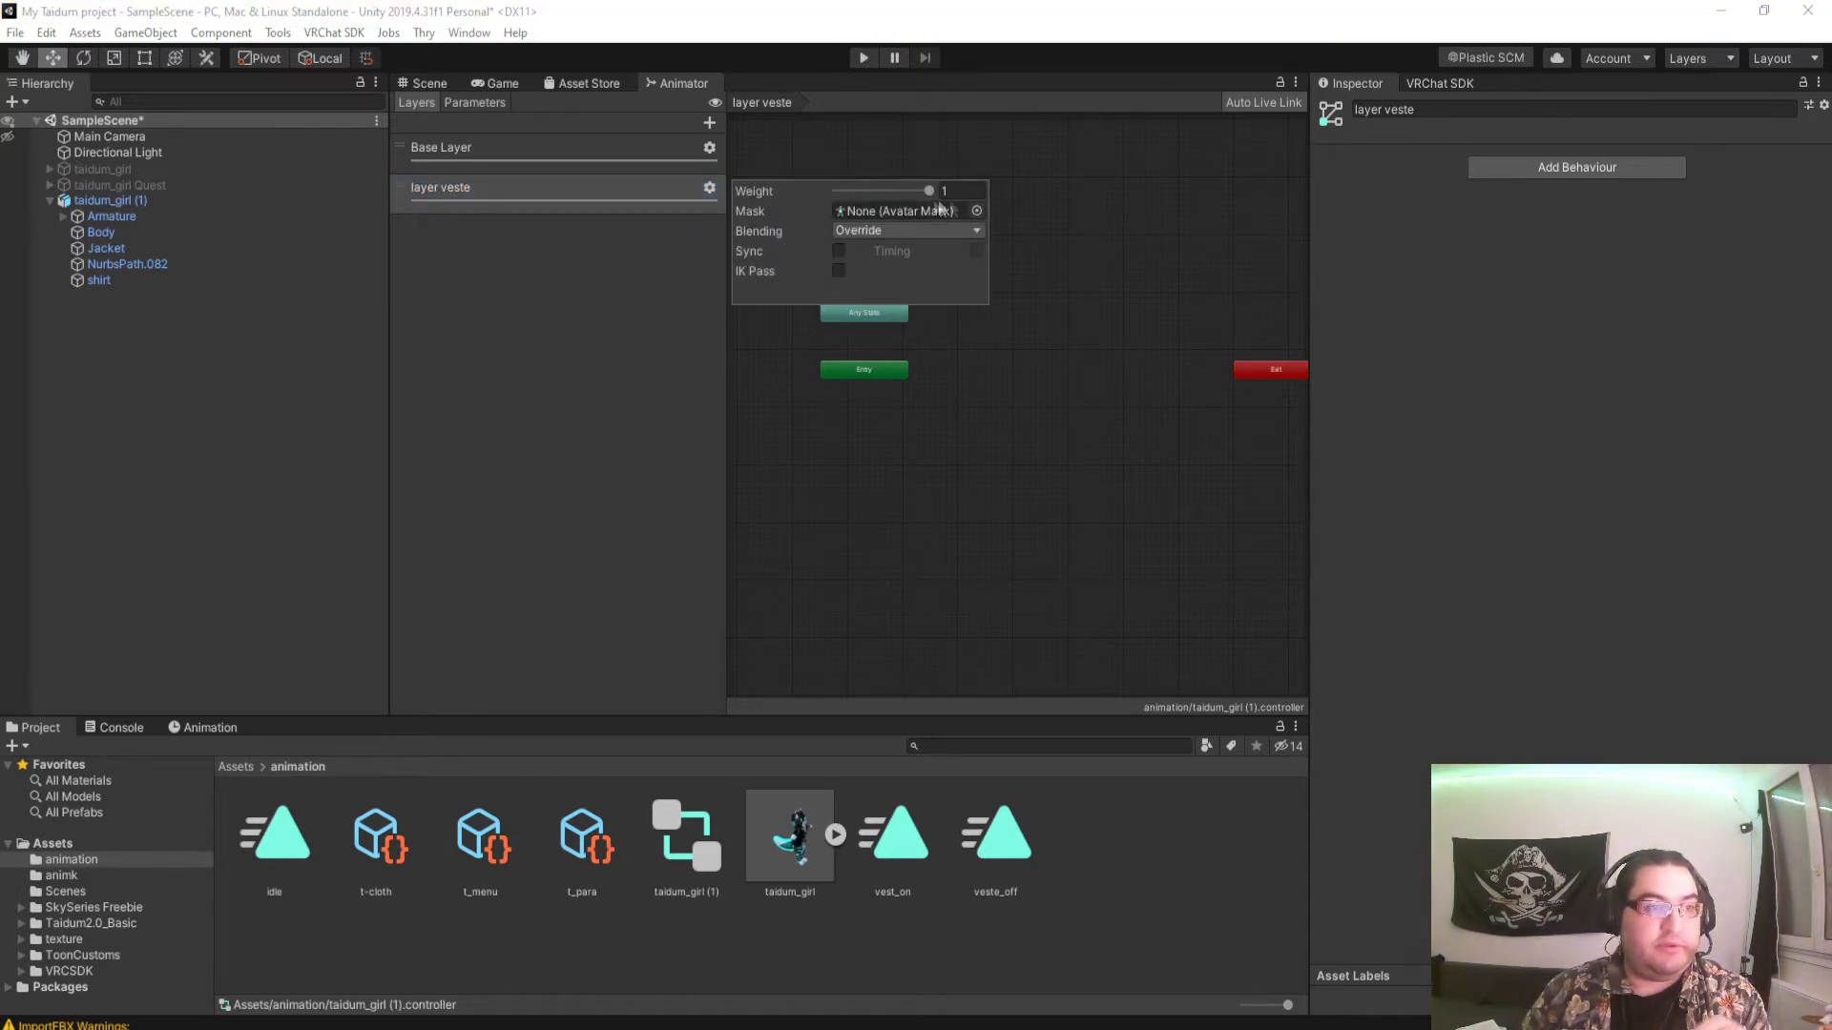
{"action": "left_click", "coordinate": [581, 299]}
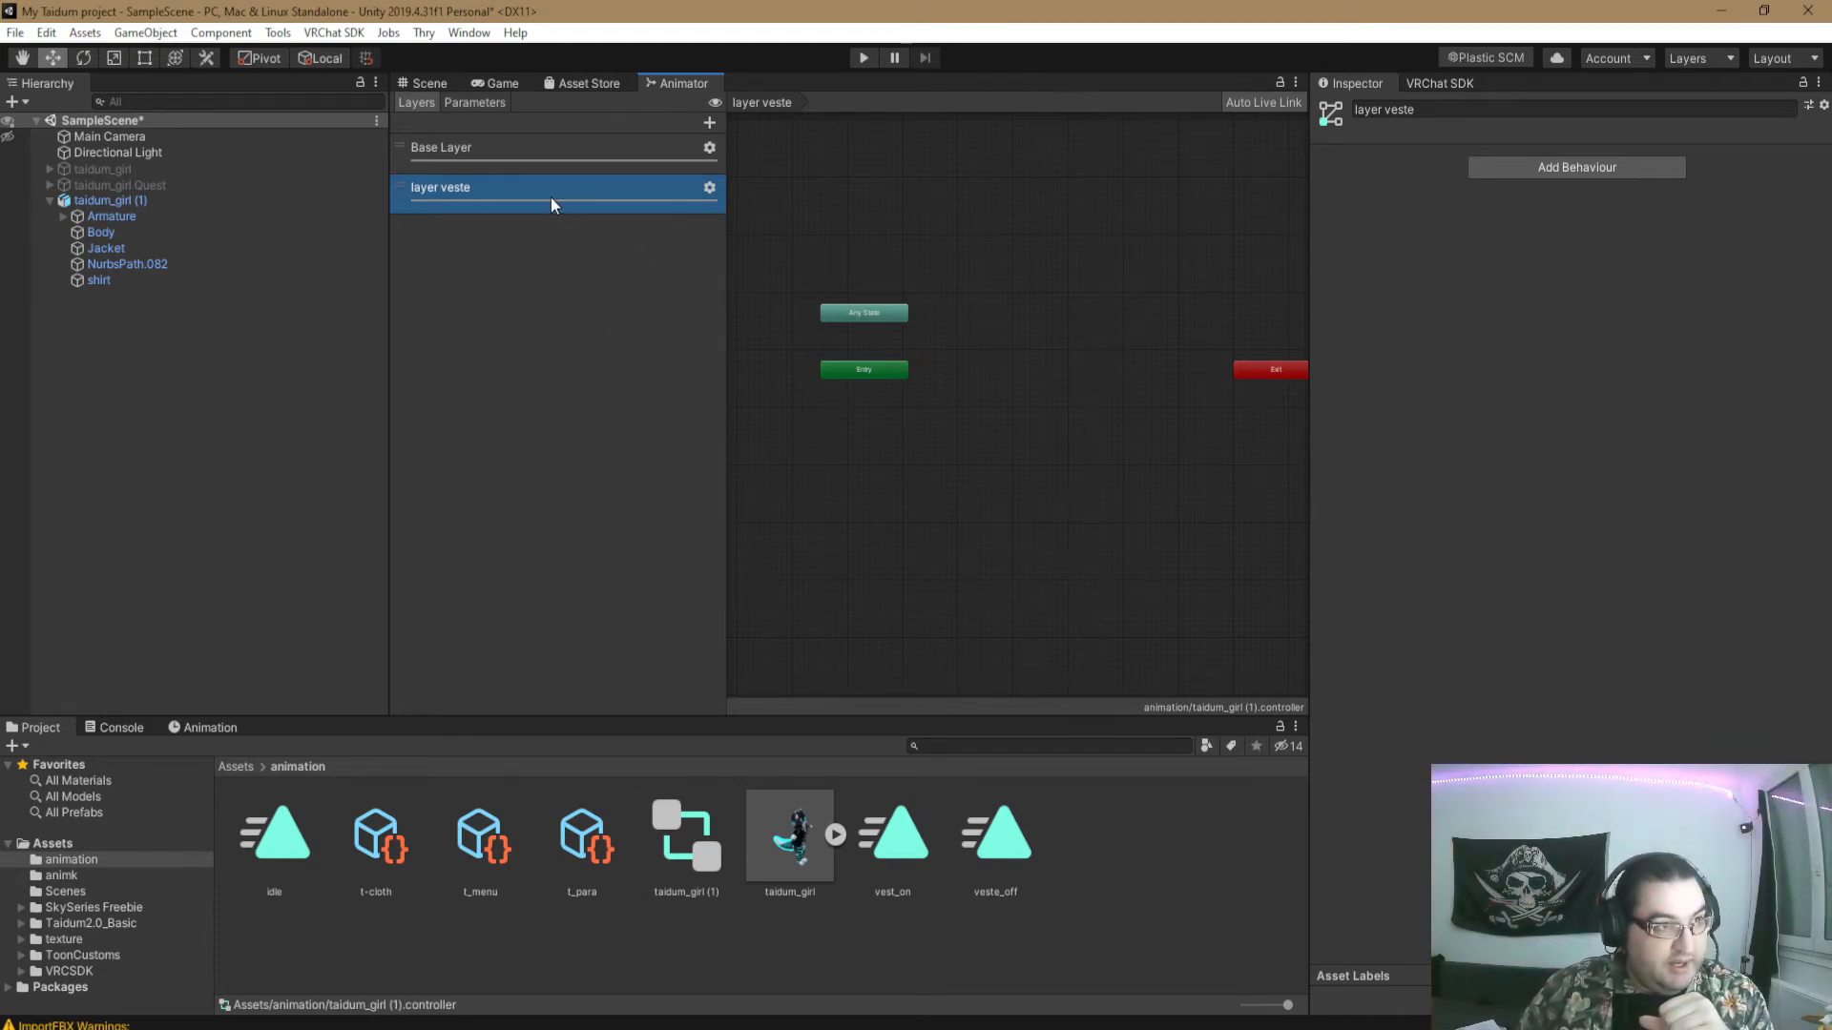
- Move the Any State node farther above Entry in layer veste
{"action": "middle_click_drag", "start_coordinate": [1054, 393], "coordinate": [1018, 489]}
{"action": "scroll", "coordinate": [856, 474], "scroll_direction": "up", "scroll_amount": 1}
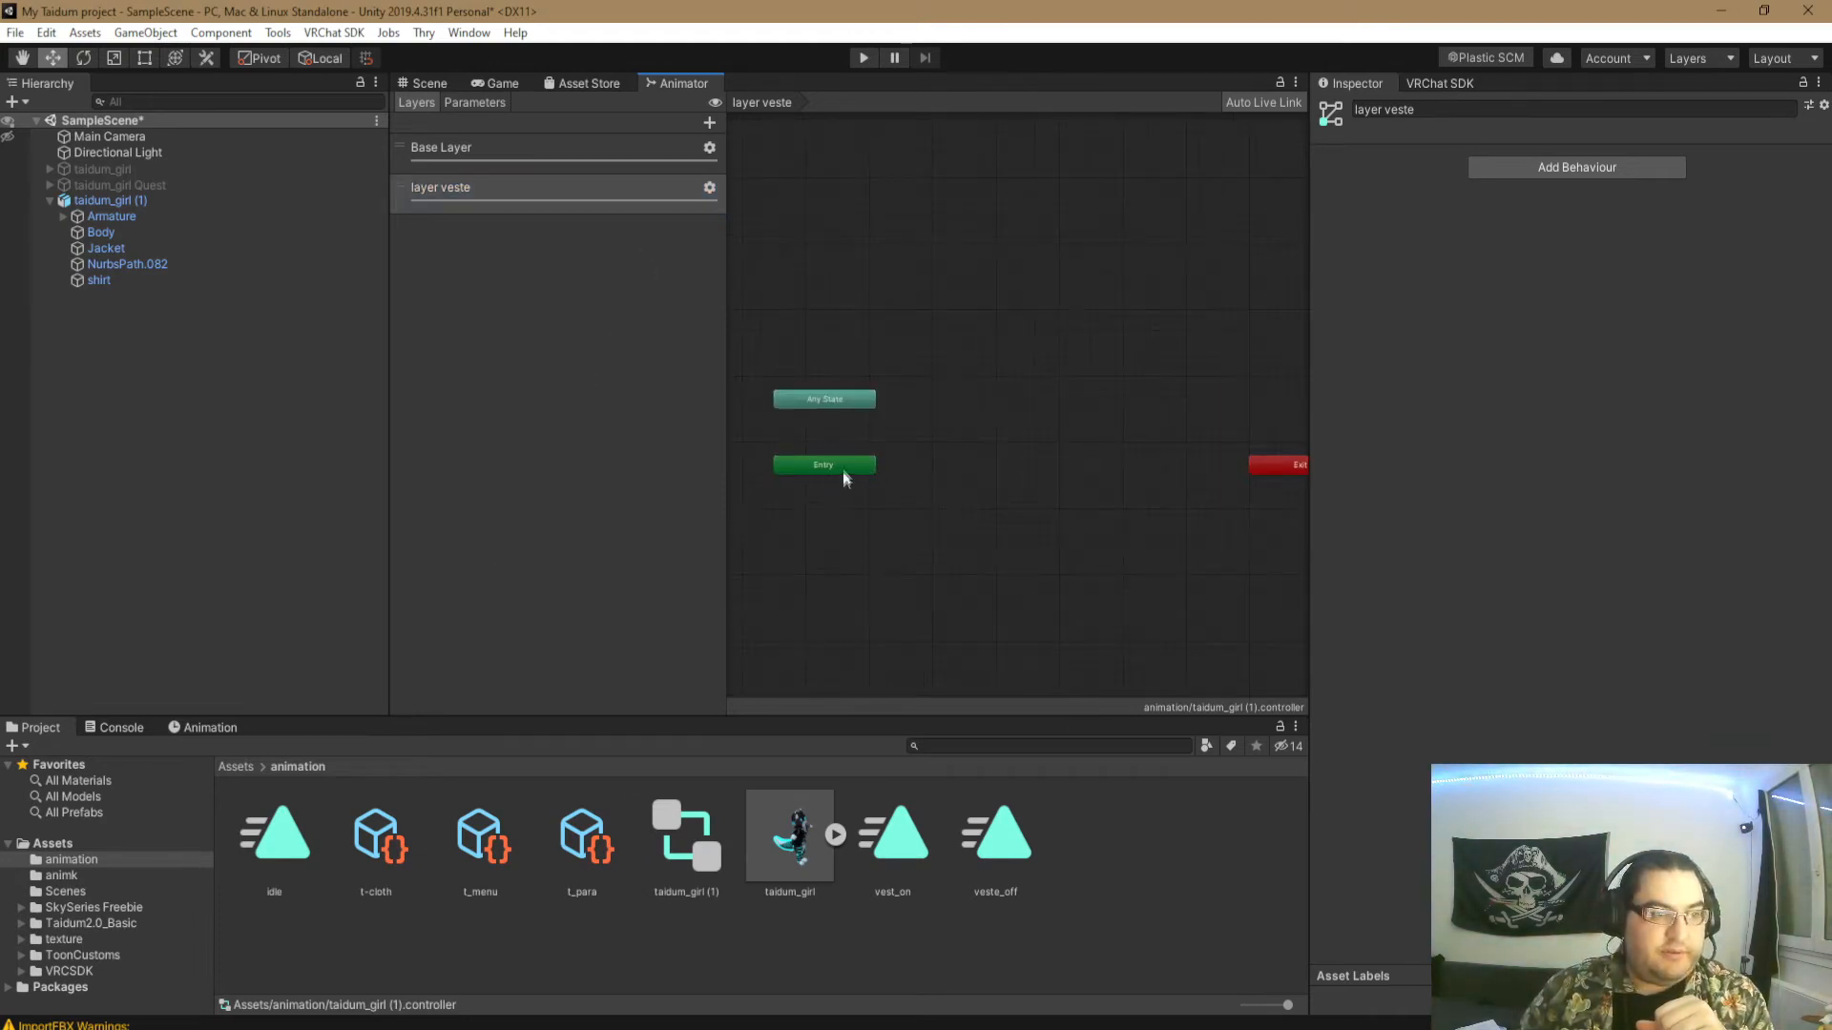
{"action": "left_click_drag", "start_coordinate": [838, 400], "coordinate": [838, 357]}
{"action": "left_click", "coordinate": [992, 353]}
{"action": "left_click", "coordinate": [884, 313]}
{"action": "left_click", "coordinate": [979, 375]}
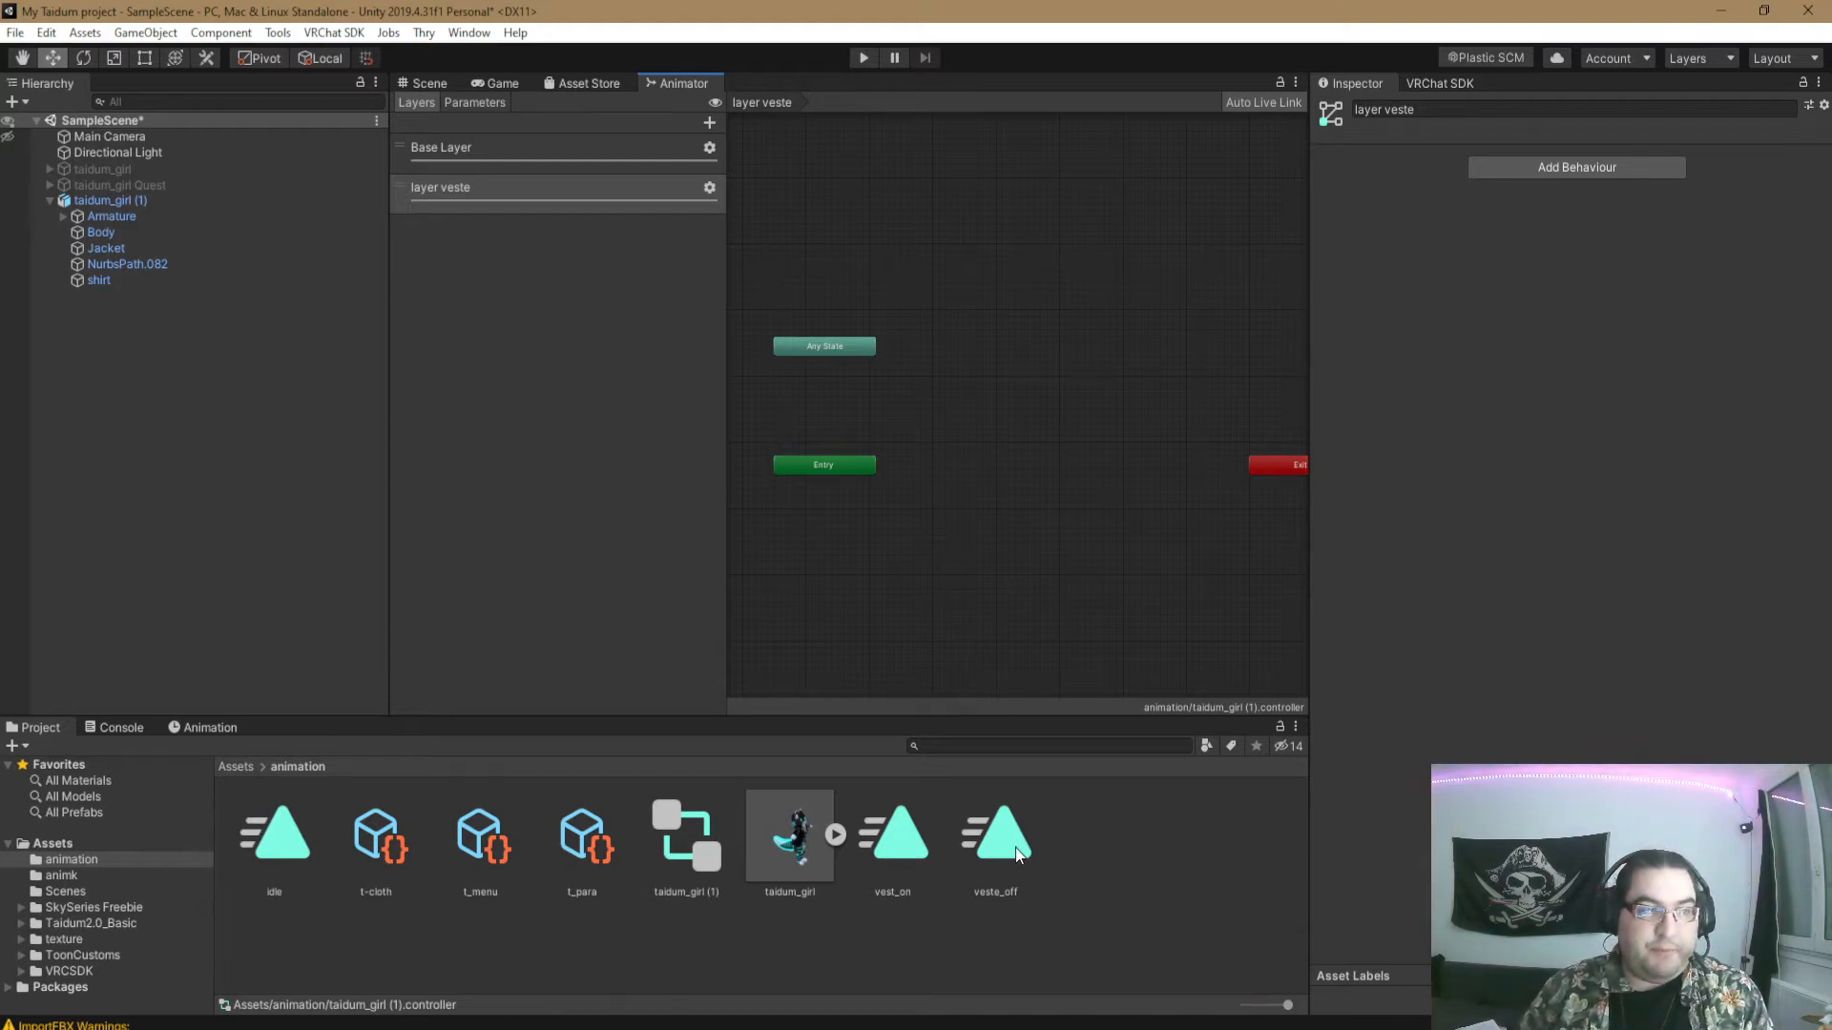
- Add the veste_off clip and then the vest_on clip as states in layer veste, with vest_on above veste_off
{"action": "left_click", "coordinate": [1038, 879]}
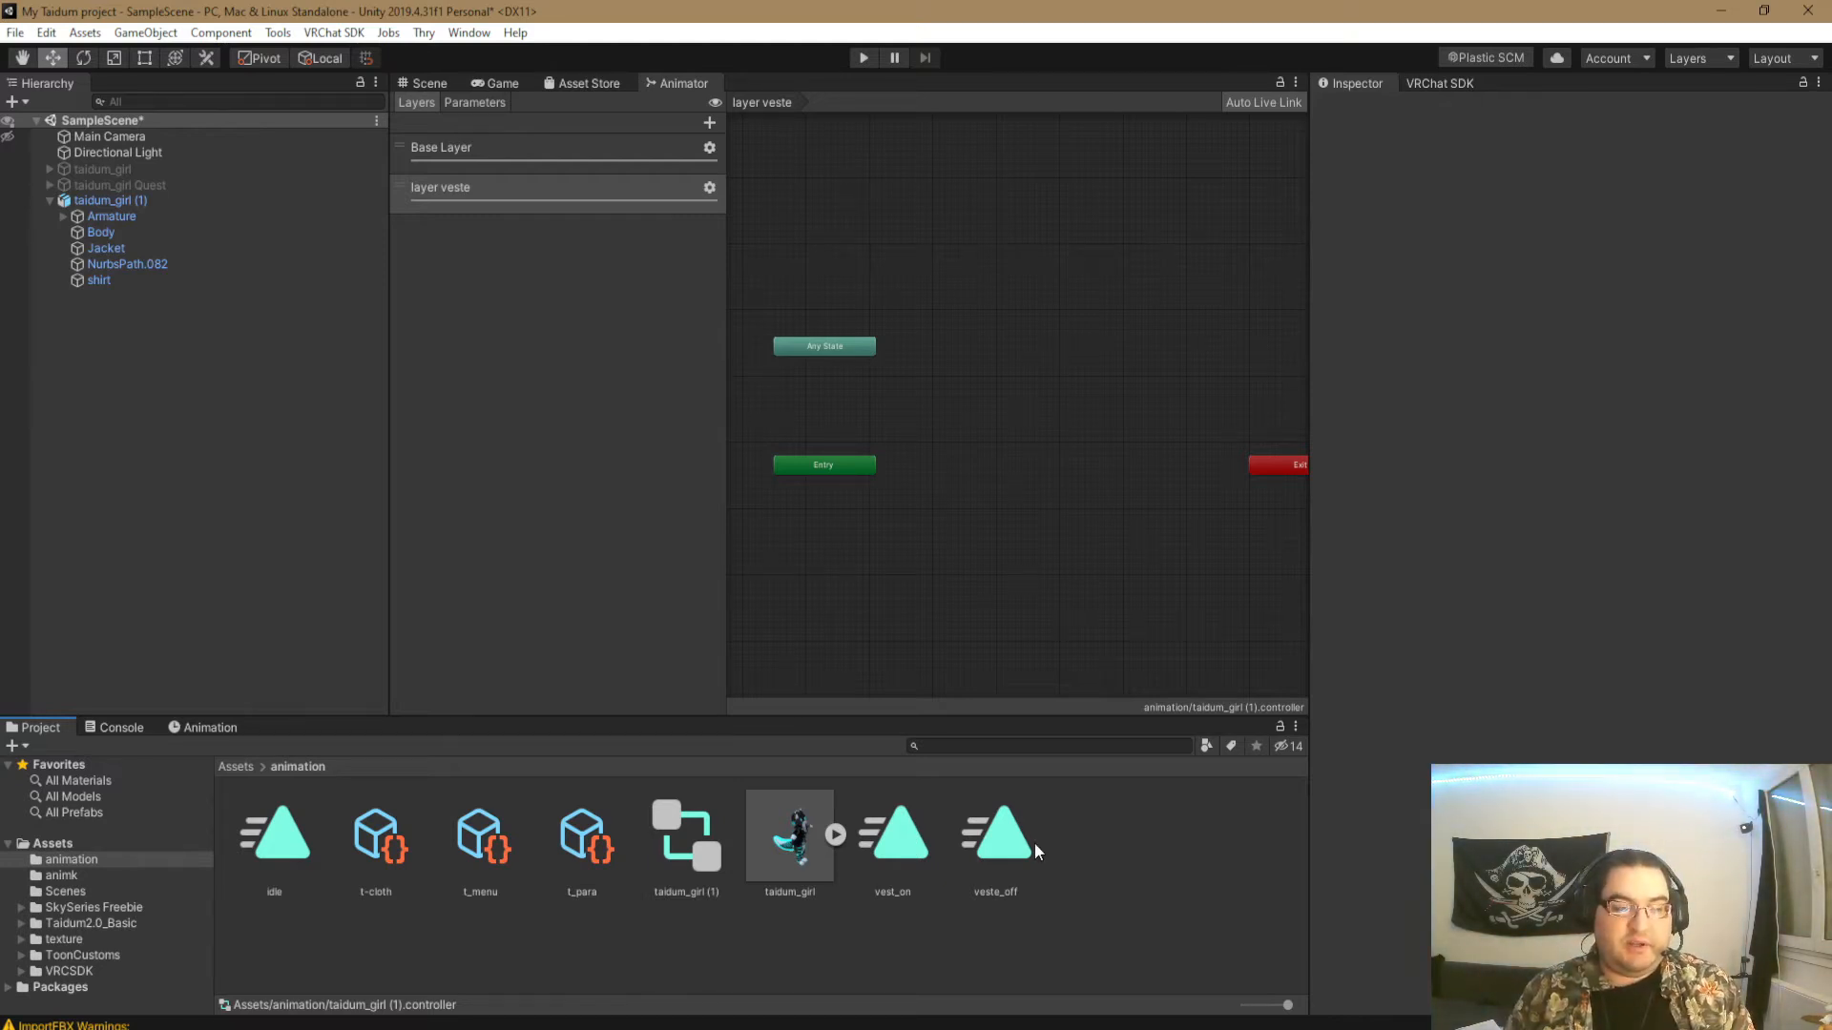
{"action": "left_click_drag", "start_coordinate": [1034, 844], "coordinate": [983, 525]}
{"action": "left_click_drag", "start_coordinate": [895, 835], "coordinate": [1017, 391]}
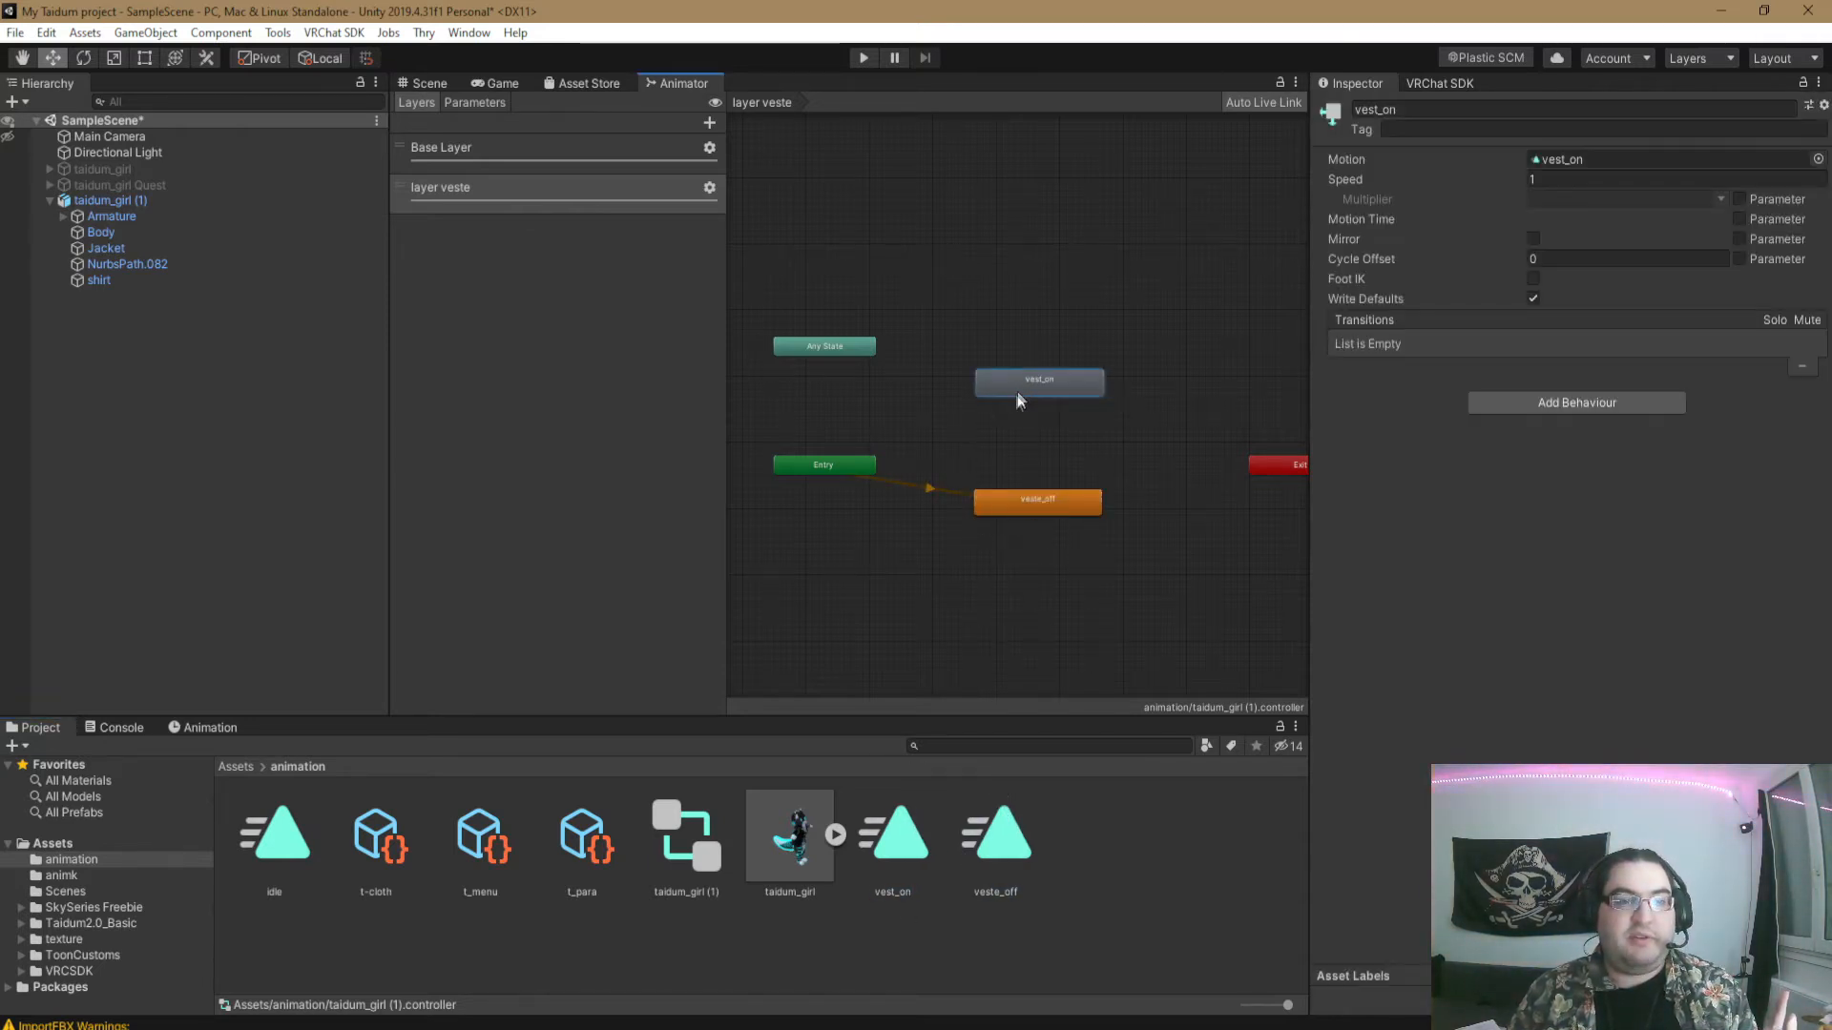
- Try vest_on as the default state of layer veste and restore veste_off as the default
{"action": "right_click", "coordinate": [1053, 382]}
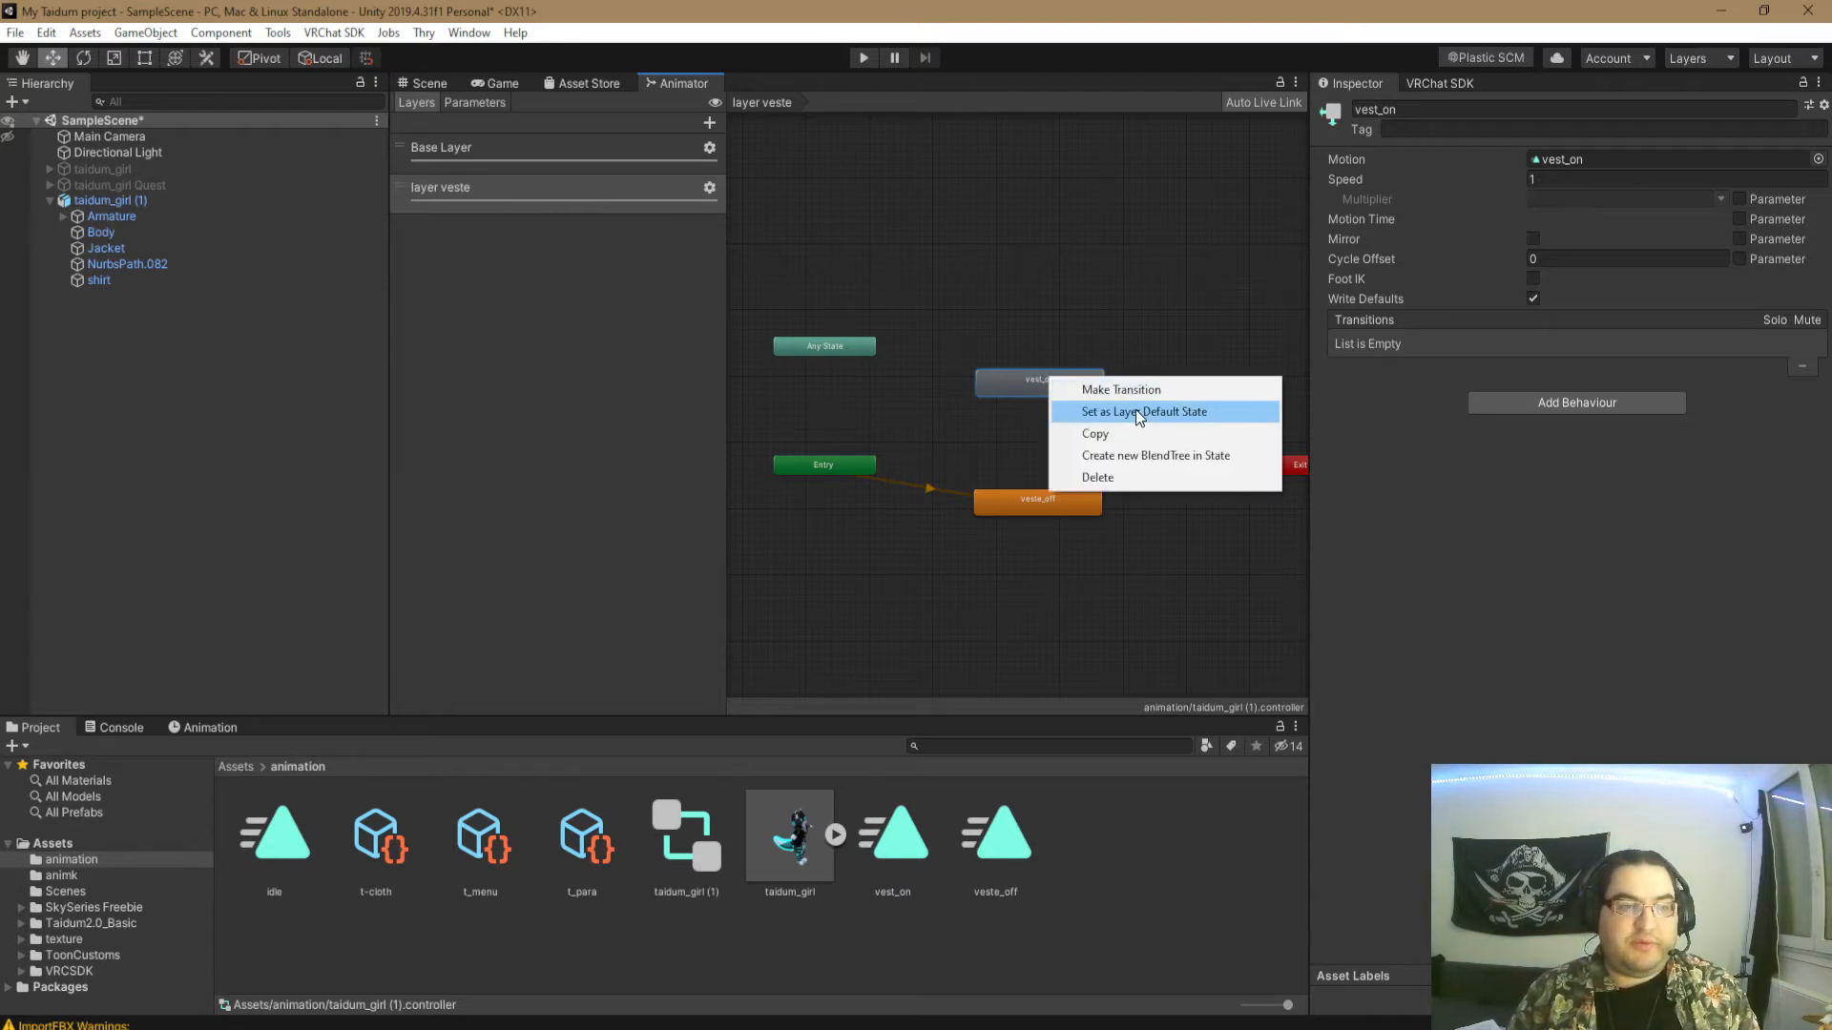
{"action": "left_click", "coordinate": [1135, 409]}
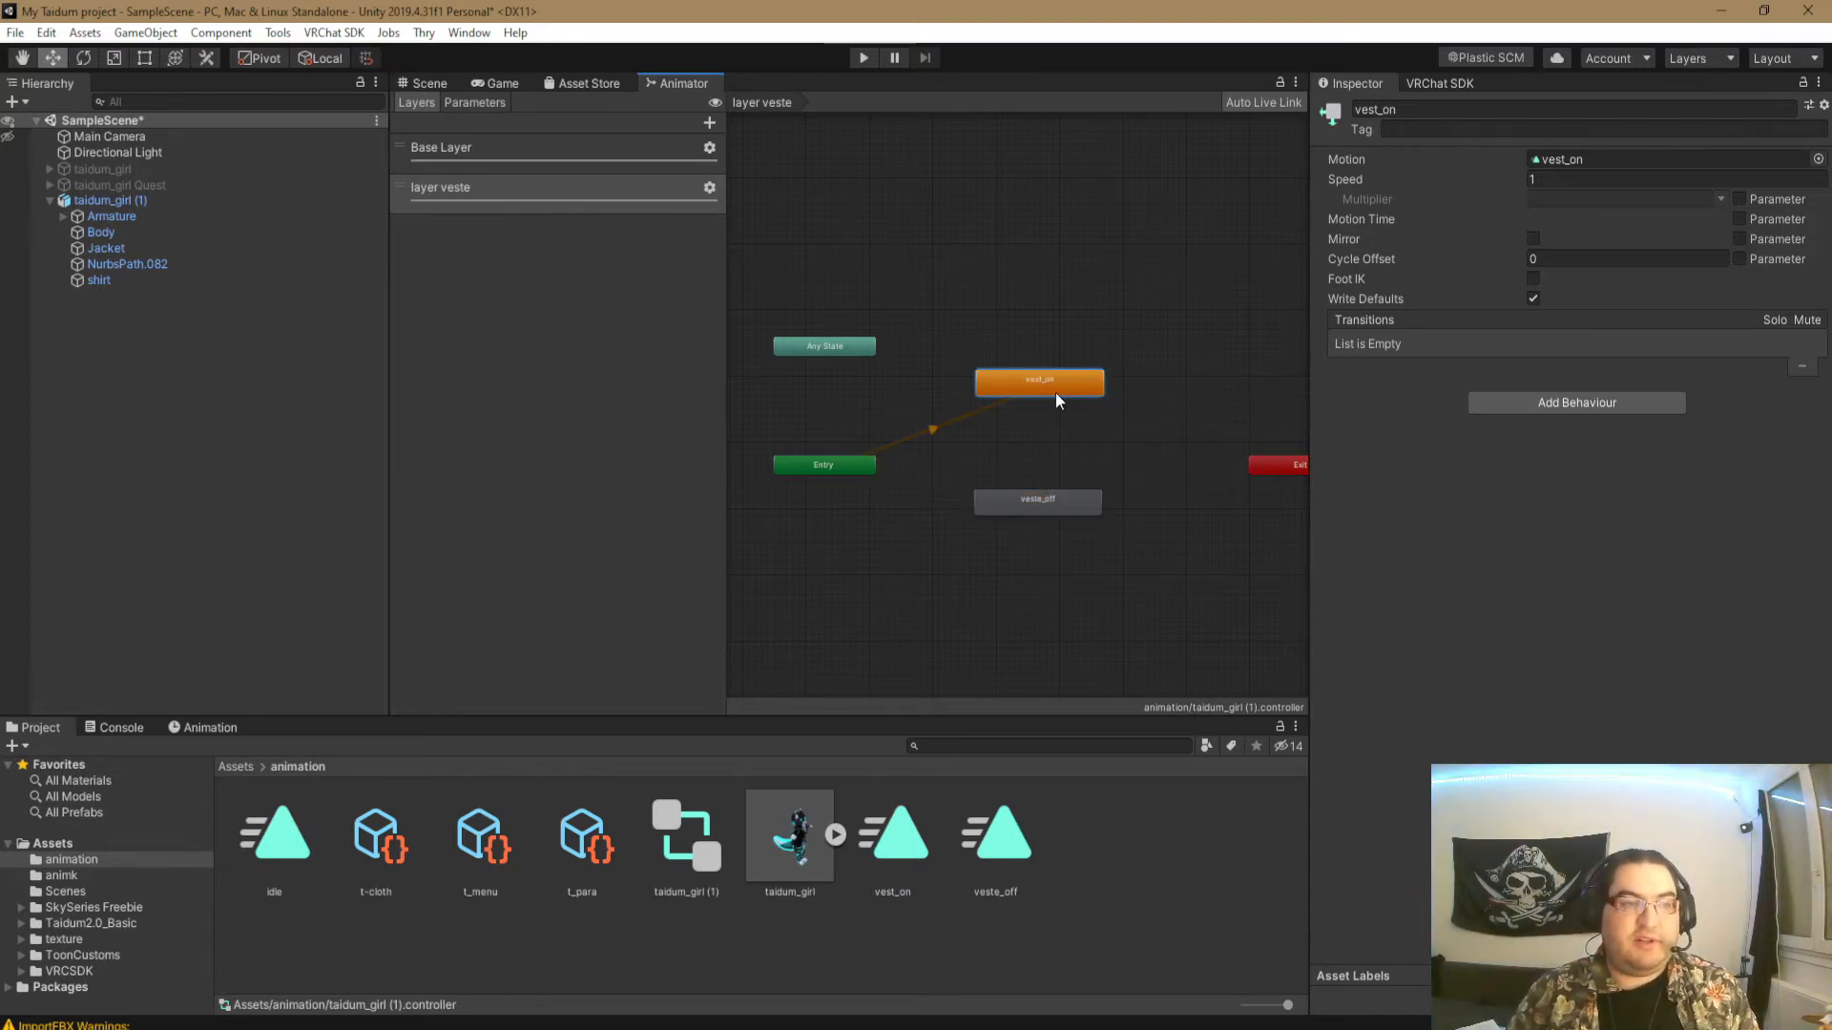
{"action": "right_click", "coordinate": [1042, 500]}
{"action": "left_click", "coordinate": [1107, 529]}
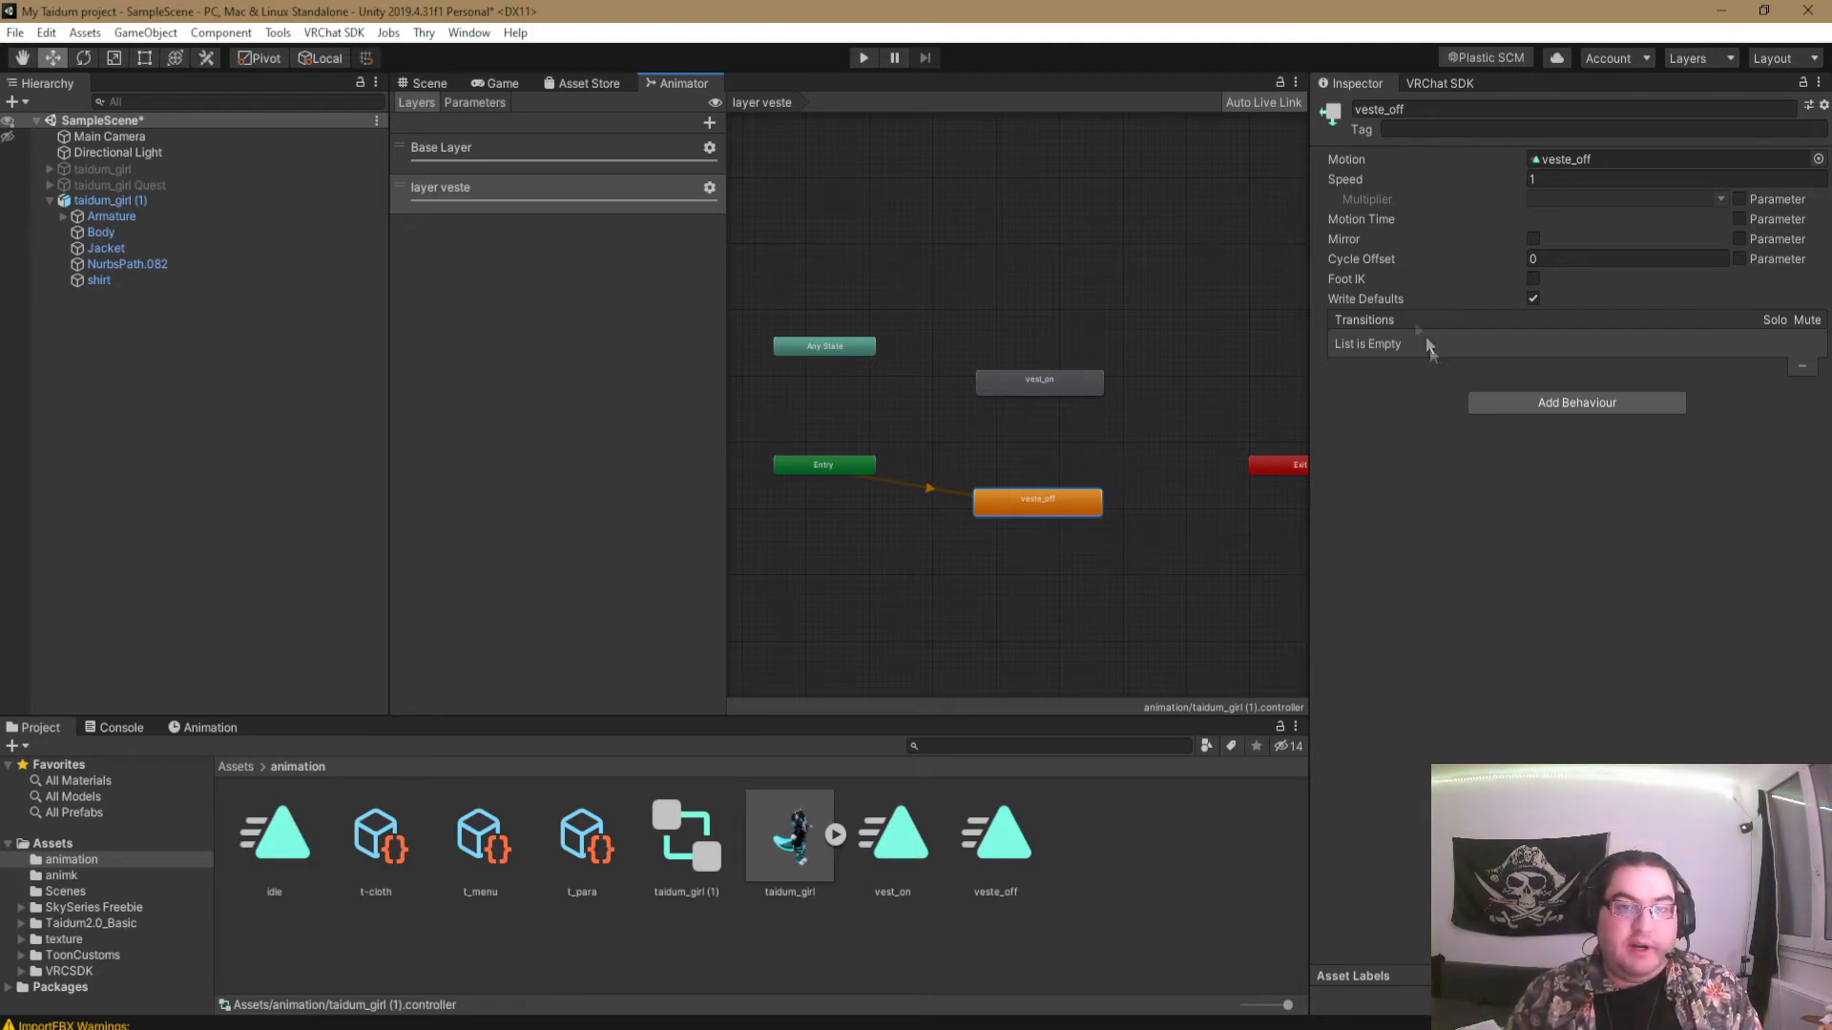
- Make a transition from the veste_off state to the vest_on state
{"action": "right_click", "coordinate": [1061, 496]}
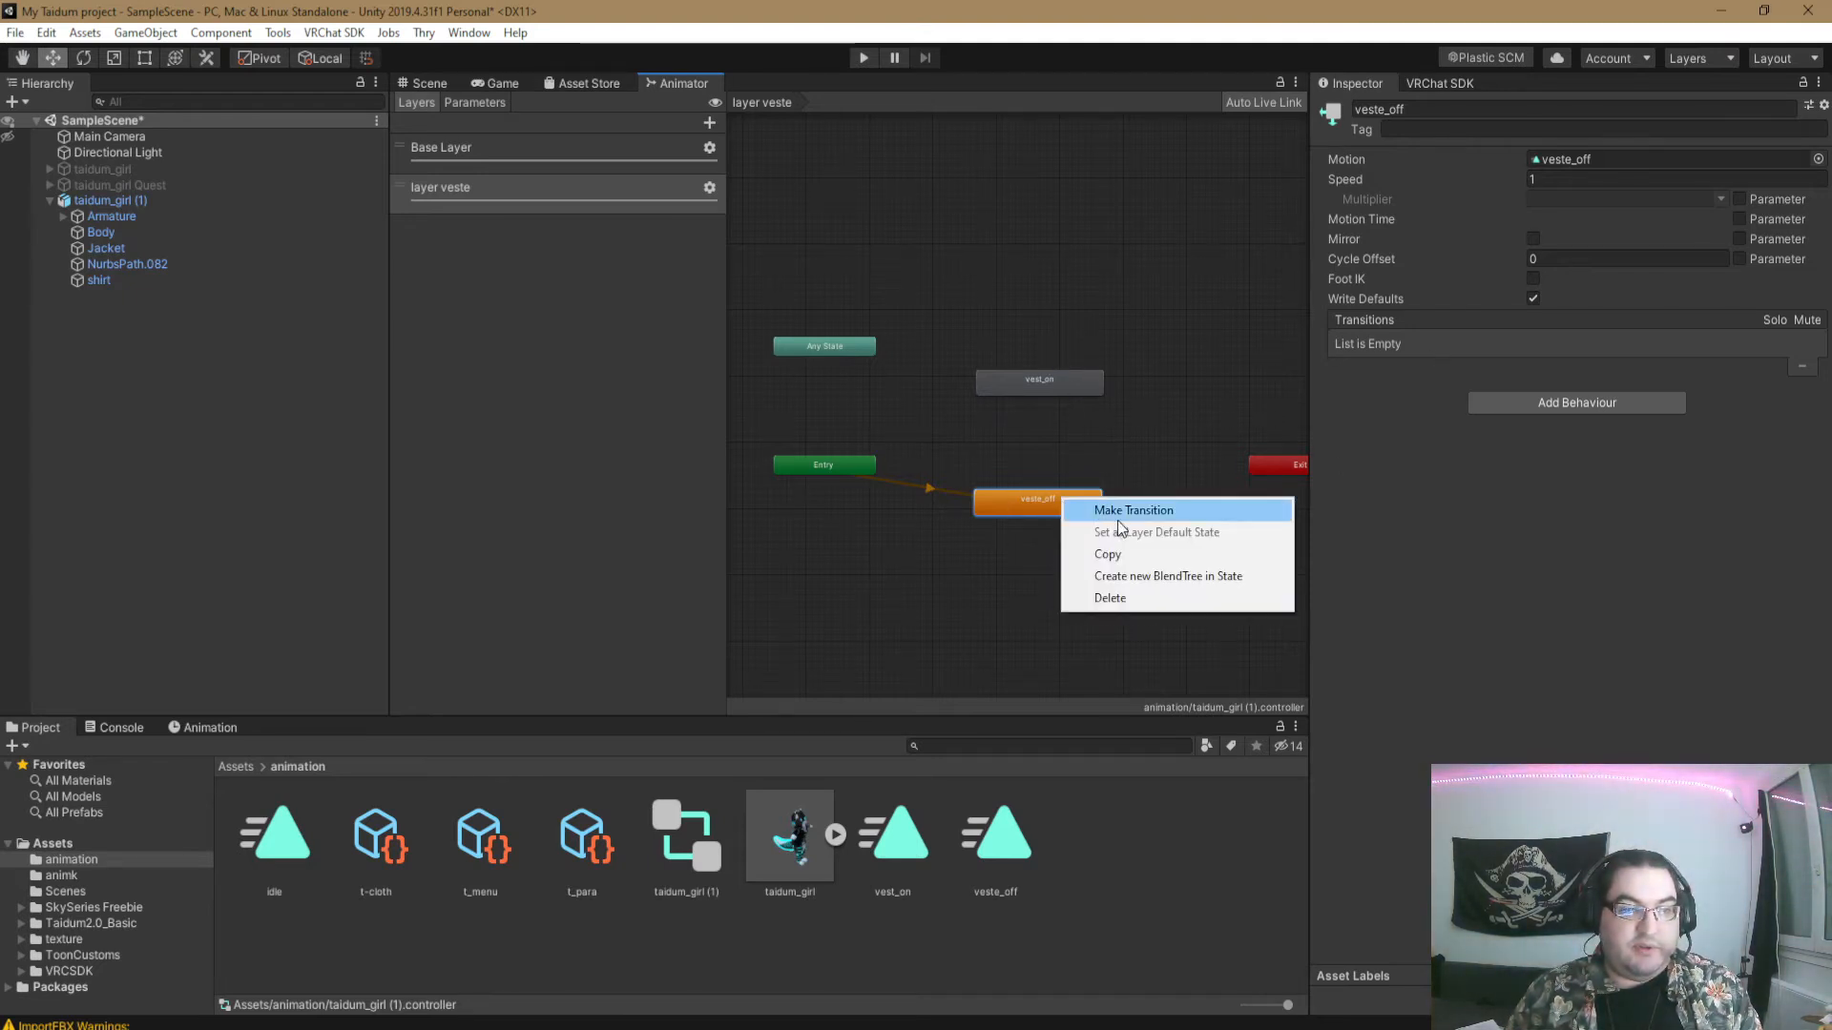
{"action": "left_click", "coordinate": [1118, 515]}
{"action": "left_click", "coordinate": [1069, 379]}
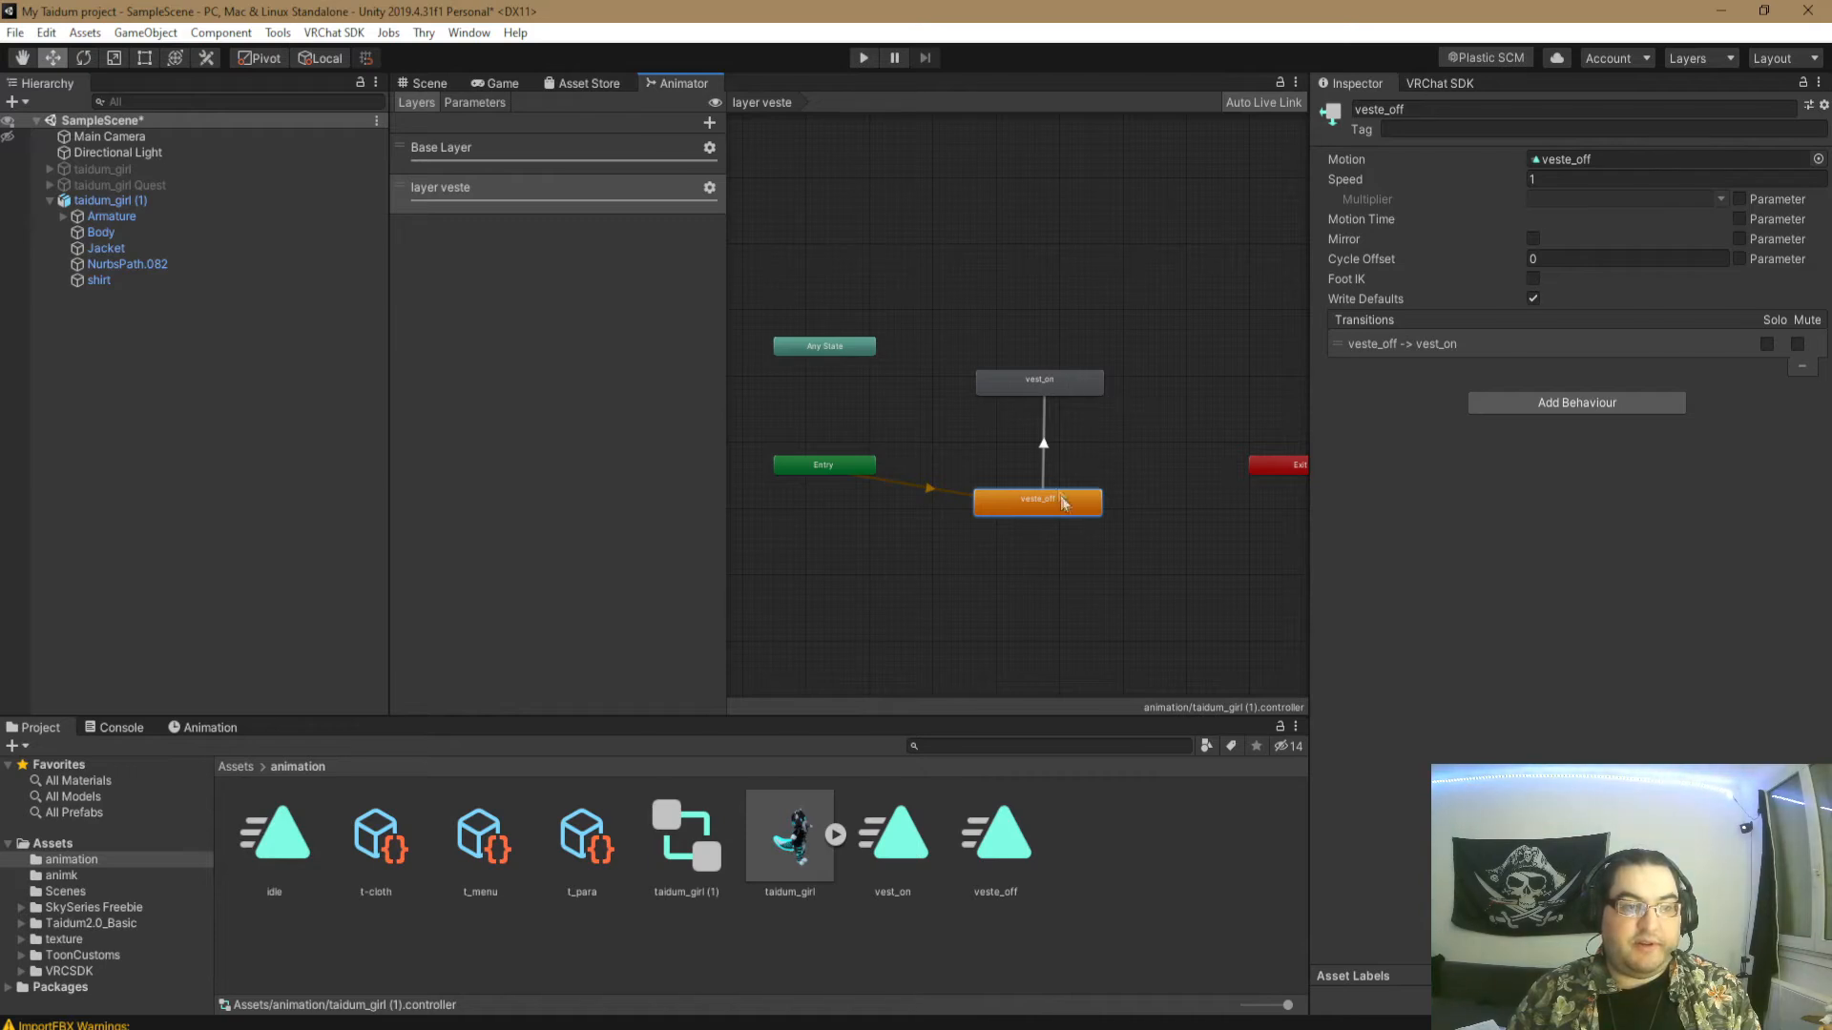
- Set the veste_off to vest_on transition's exit time and transition duration to 0, with Fixed Duration and Has Exit Time disabled
{"action": "left_click", "coordinate": [1045, 443]}
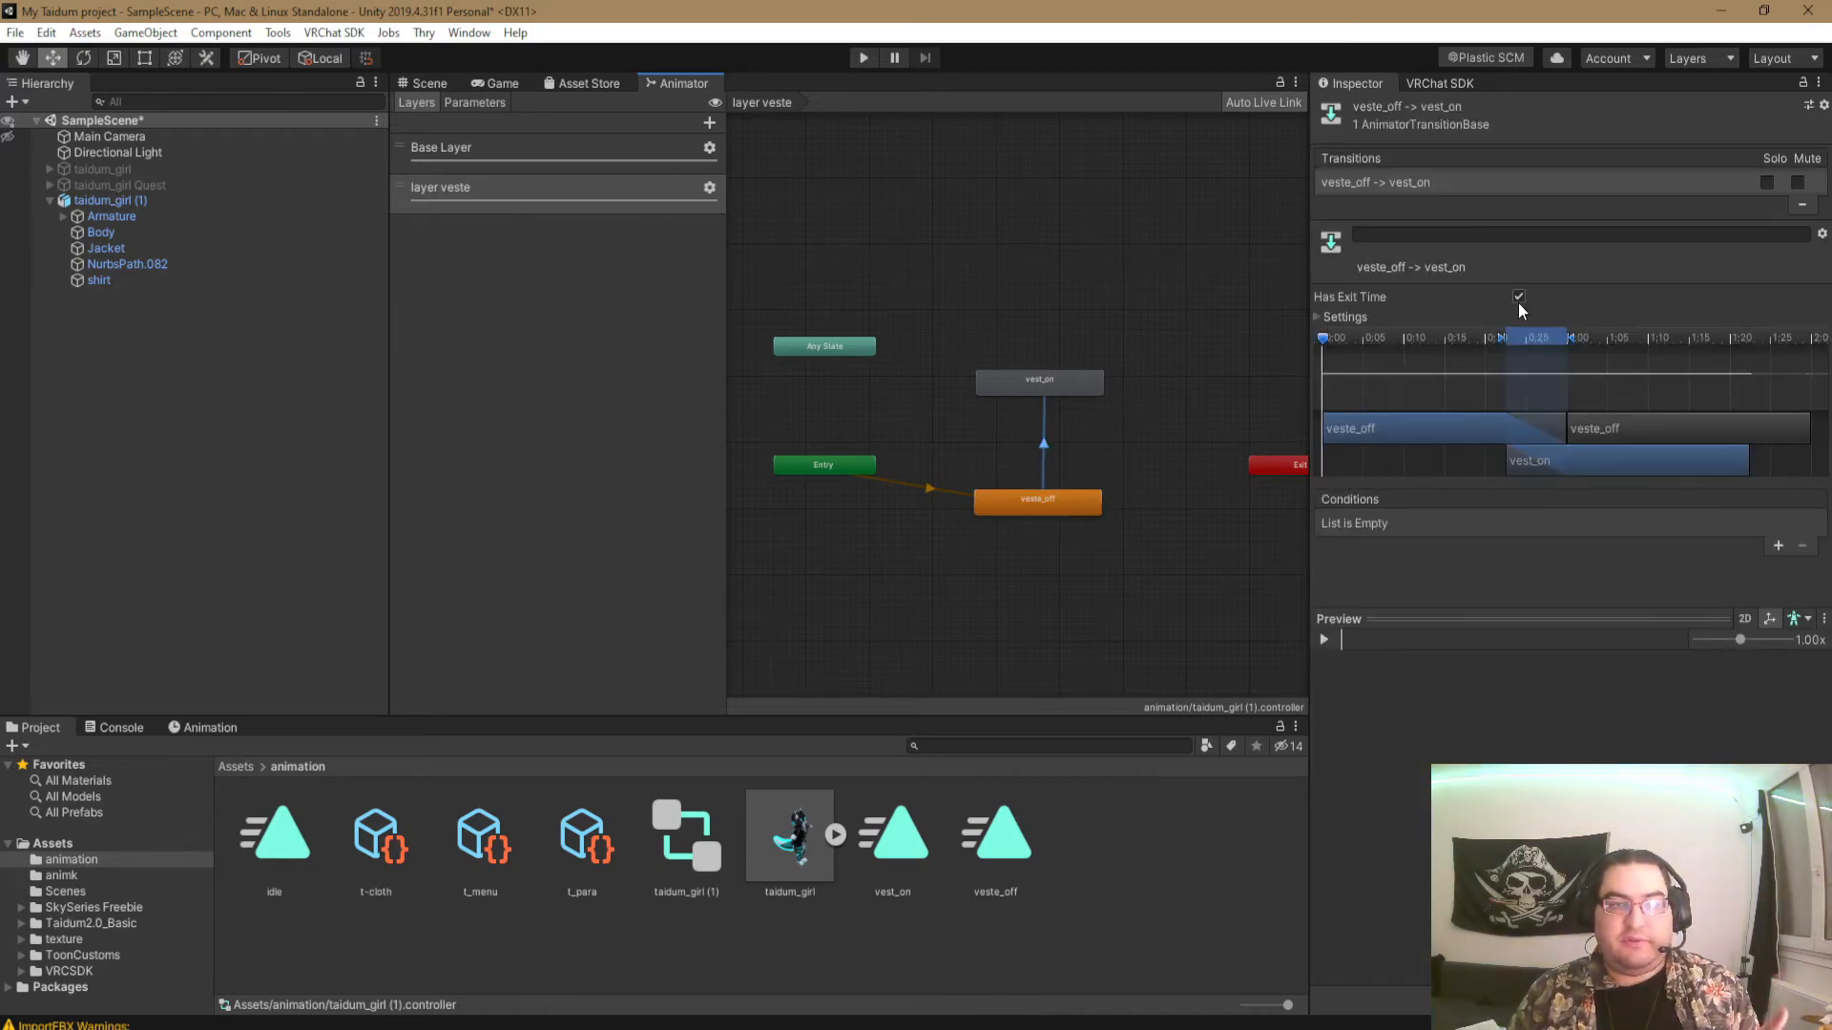
{"action": "left_click", "coordinate": [1319, 319]}
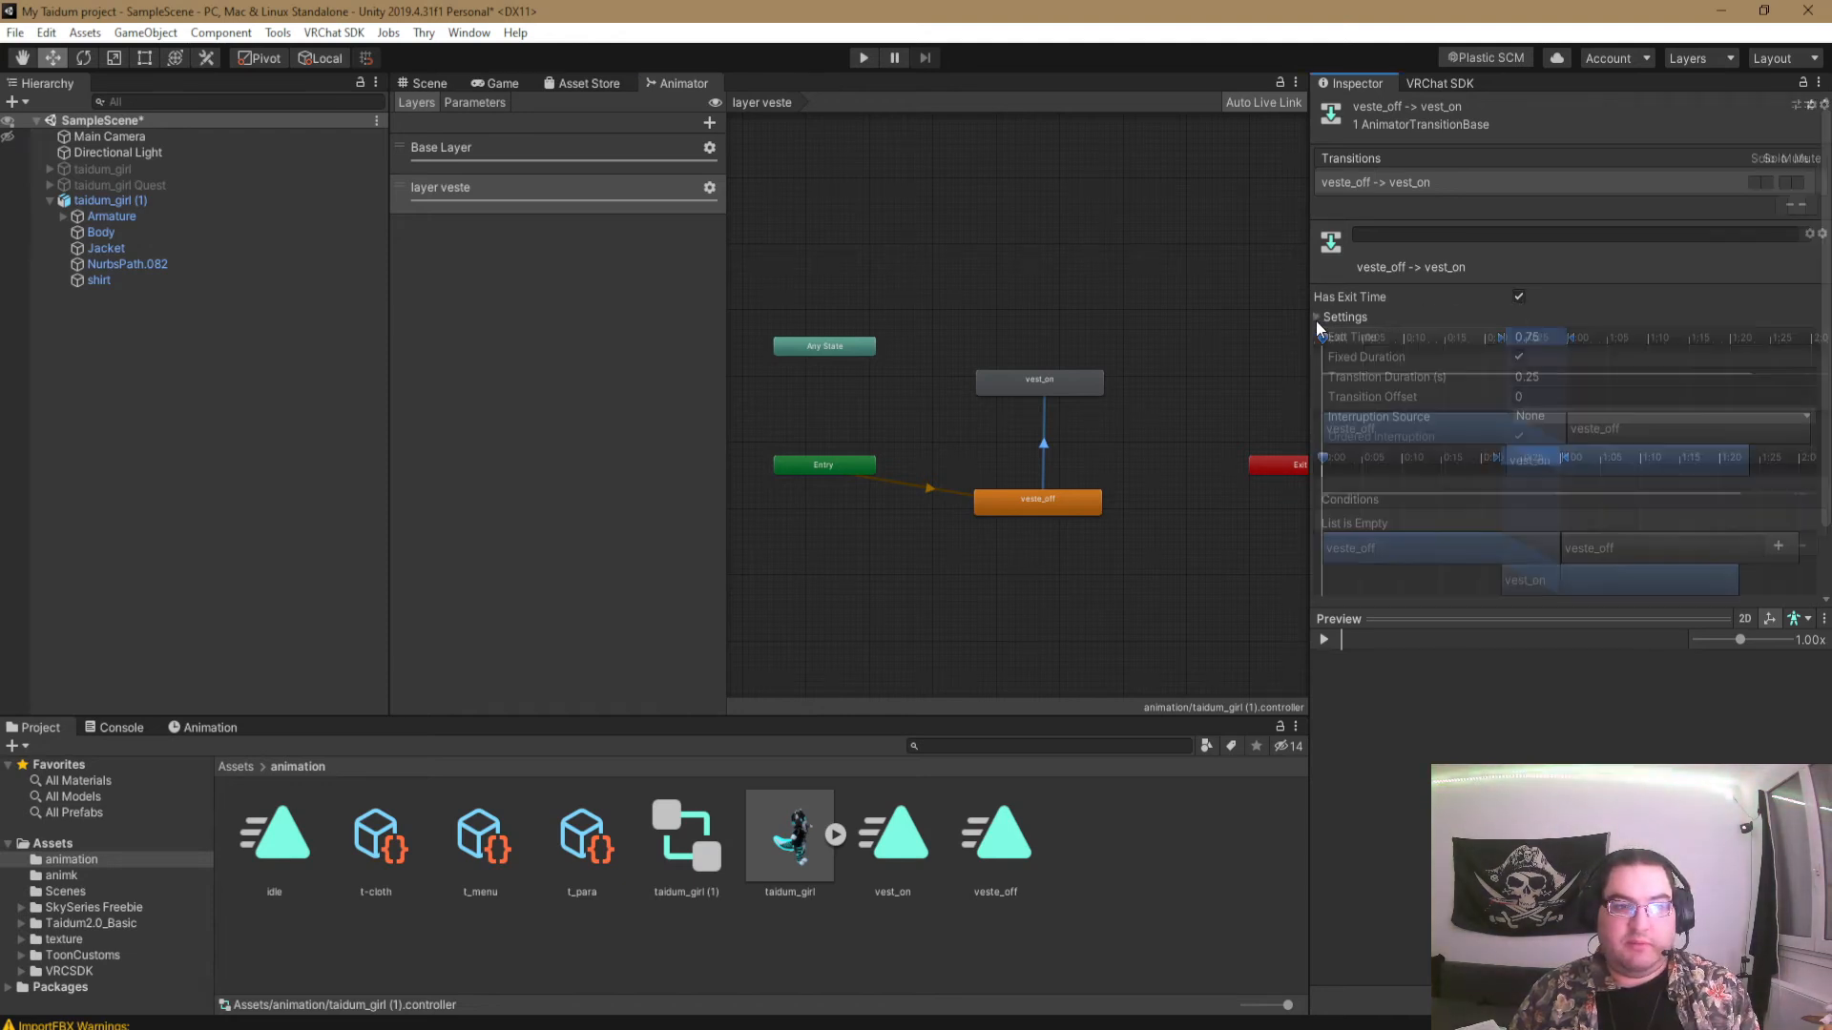
{"action": "left_click", "coordinate": [1530, 339]}
{"action": "type", "text": "0"}
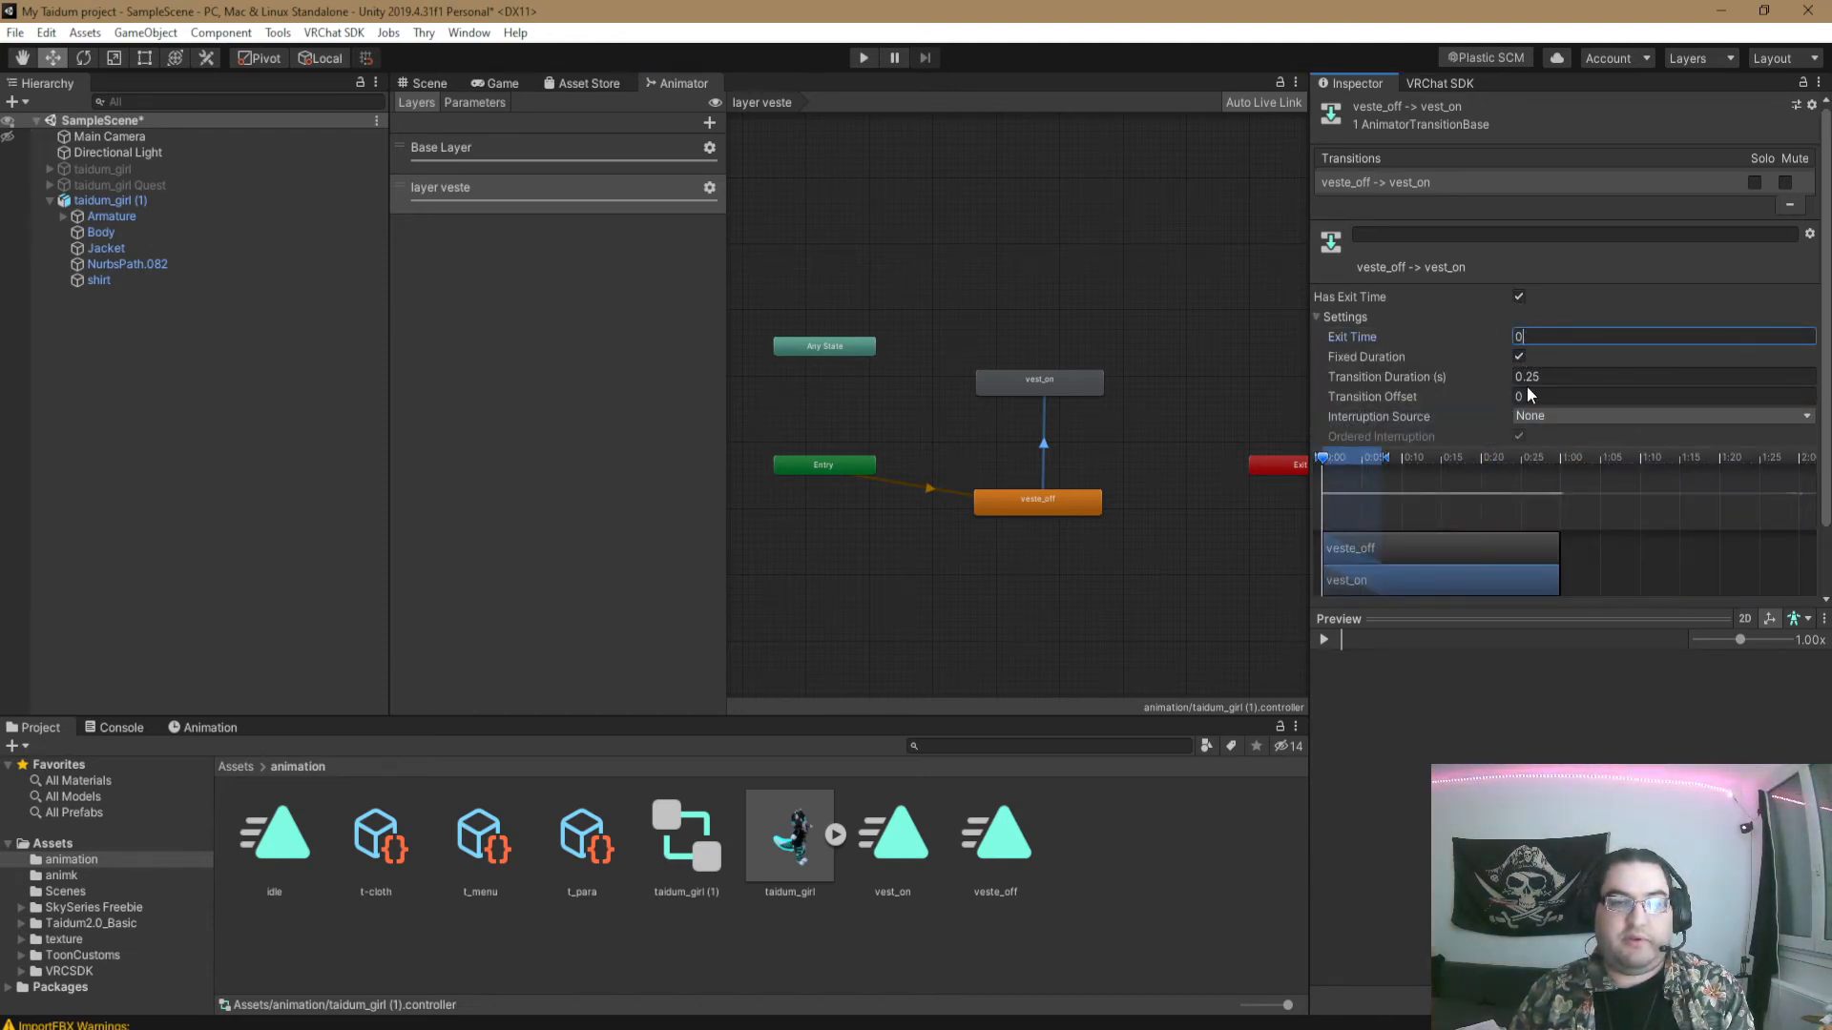
{"action": "left_click", "coordinate": [1536, 376]}
{"action": "type", "text": "0"}
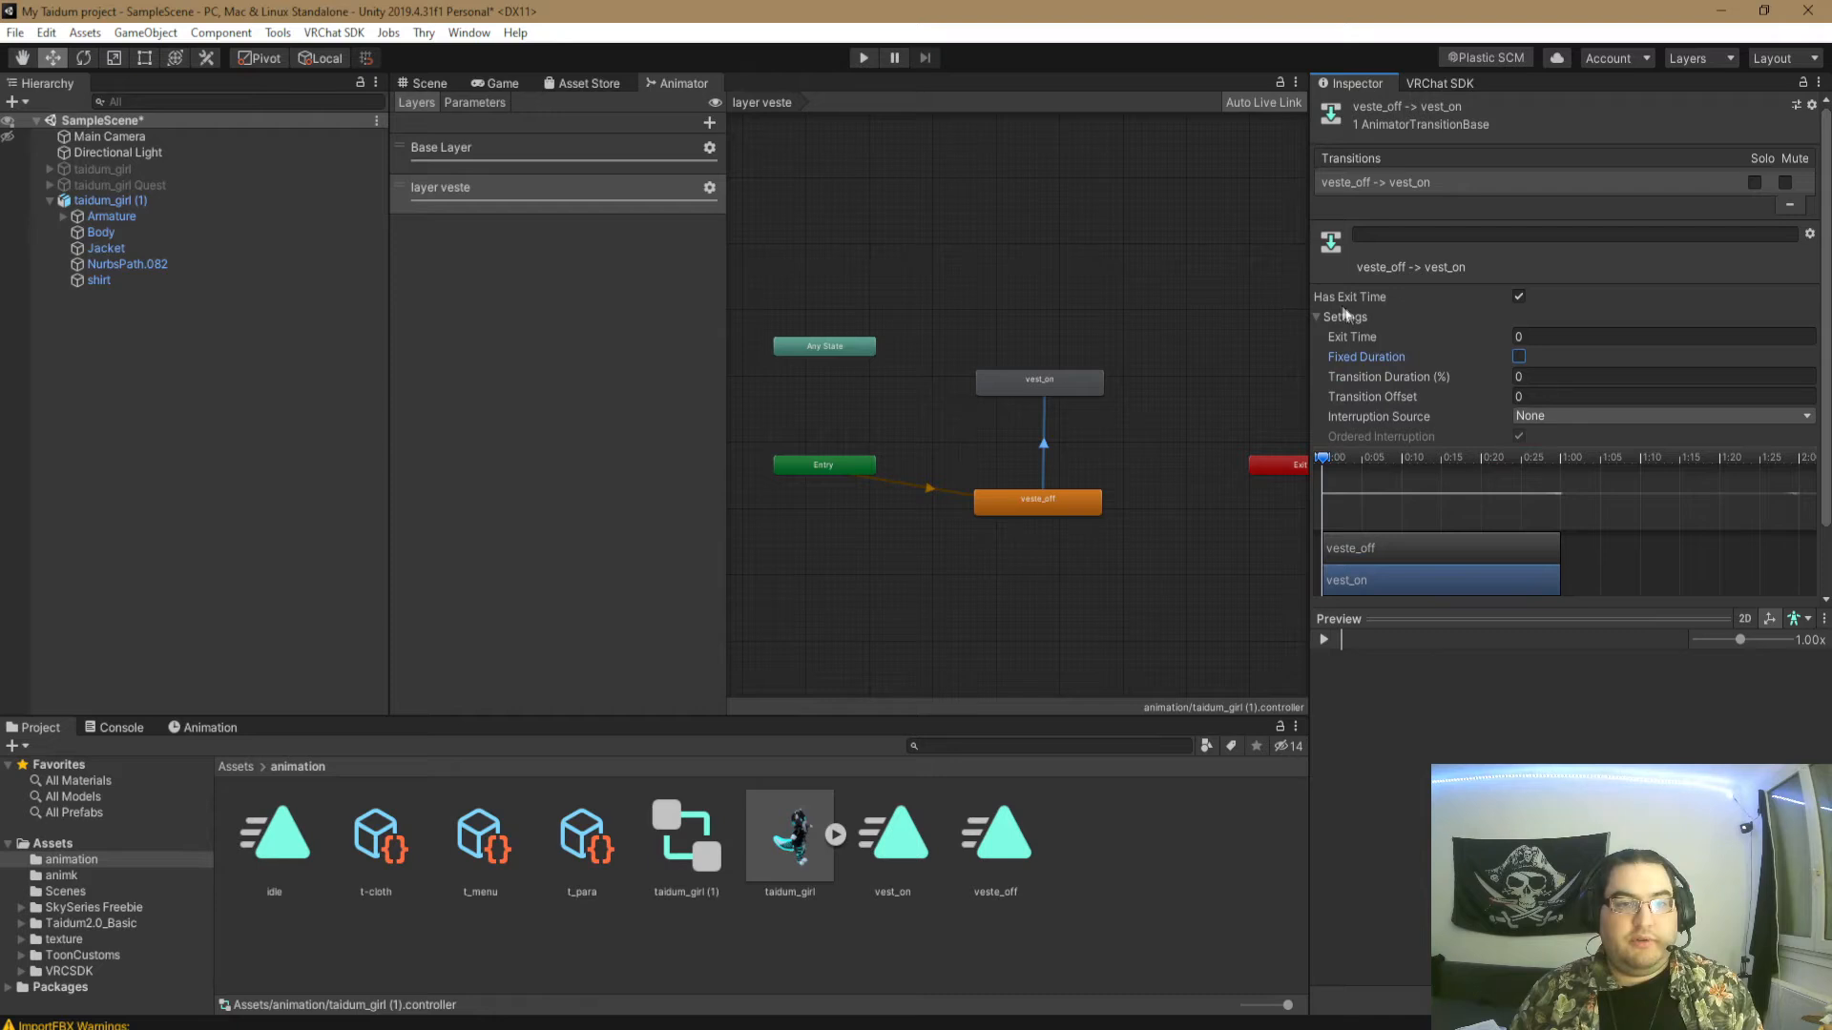
{"action": "left_click", "coordinate": [1321, 323]}
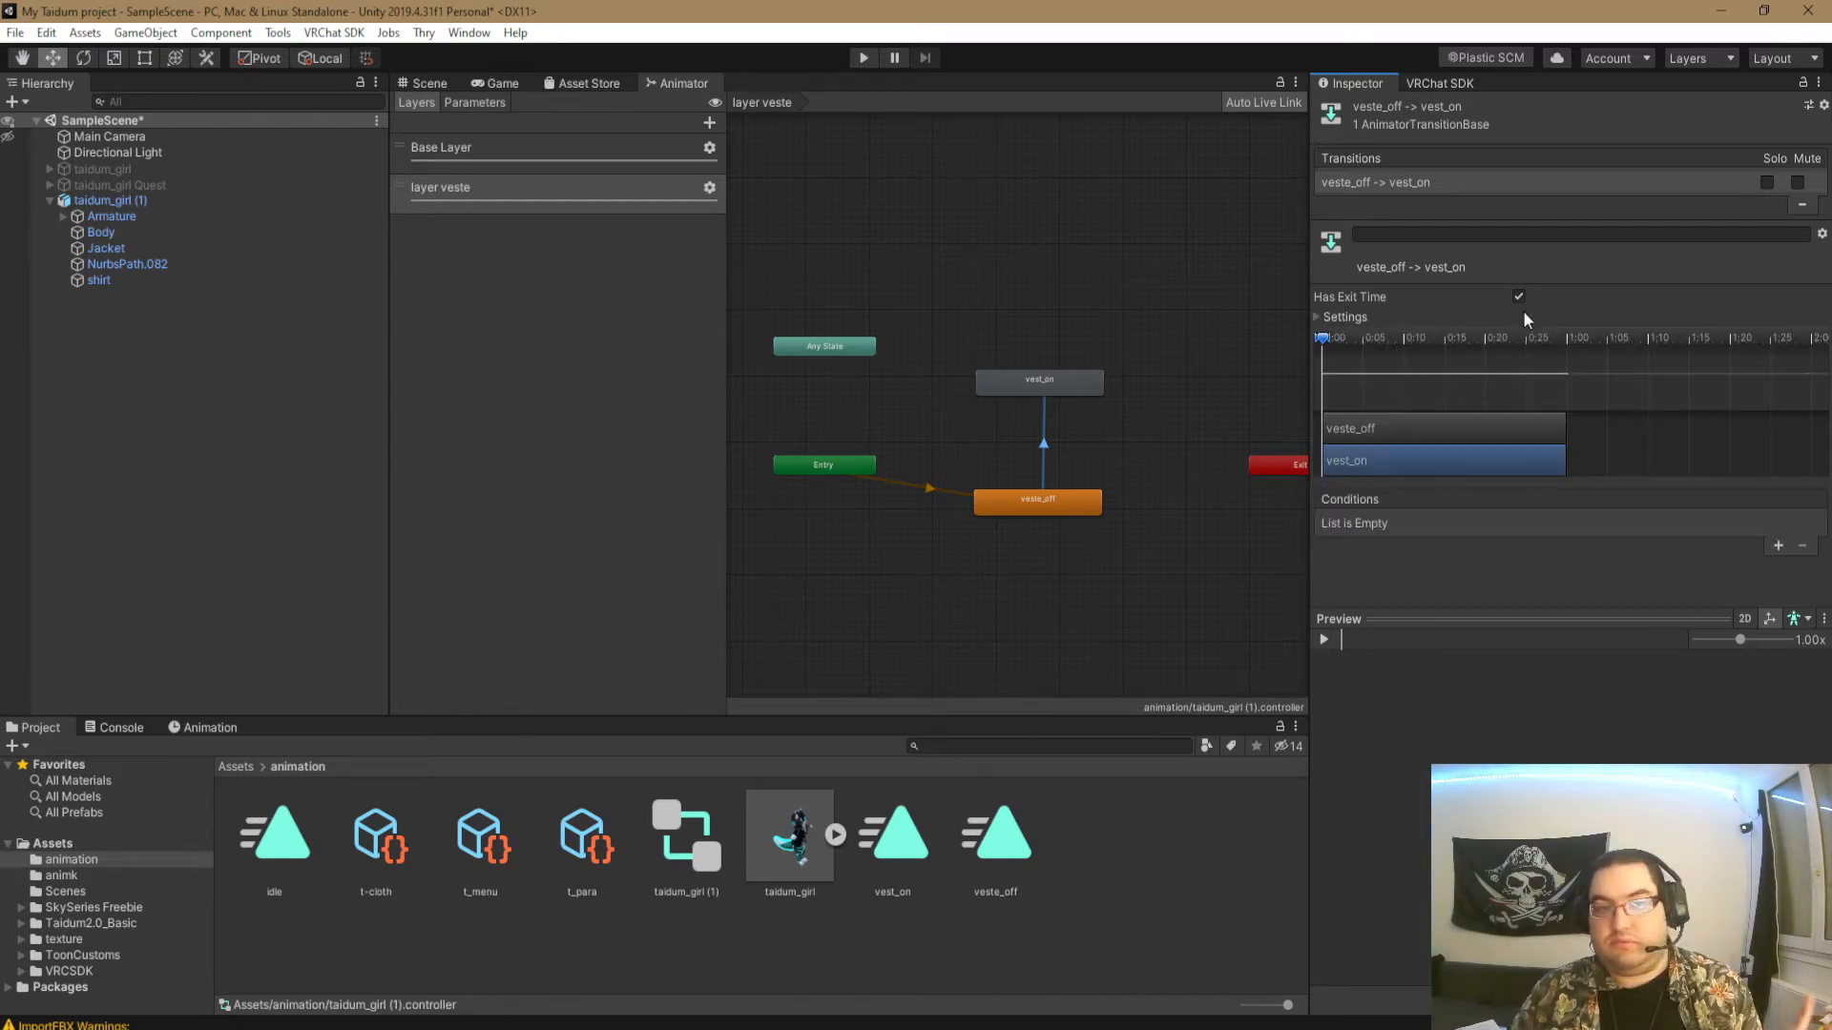
{"action": "left_click", "coordinate": [1520, 296]}
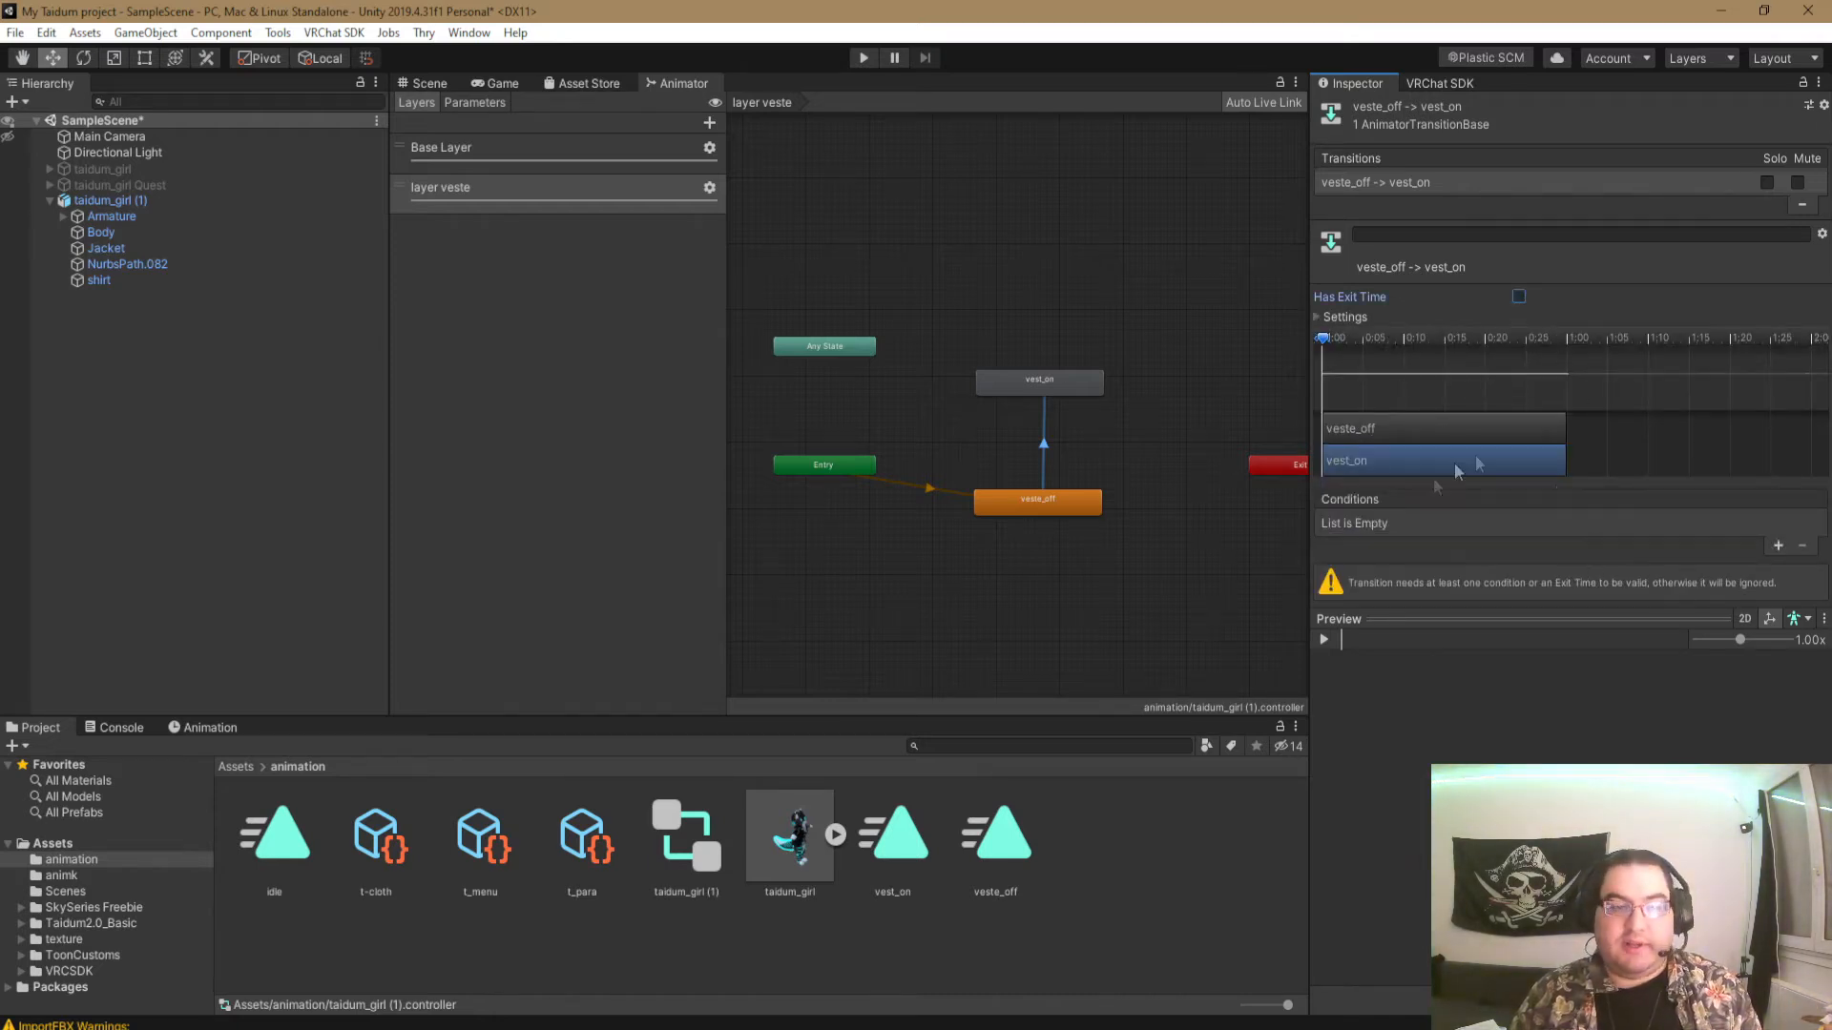
- Add the condition veste equals true to the veste_off to vest_on transition
{"action": "left_click", "coordinate": [1778, 545]}
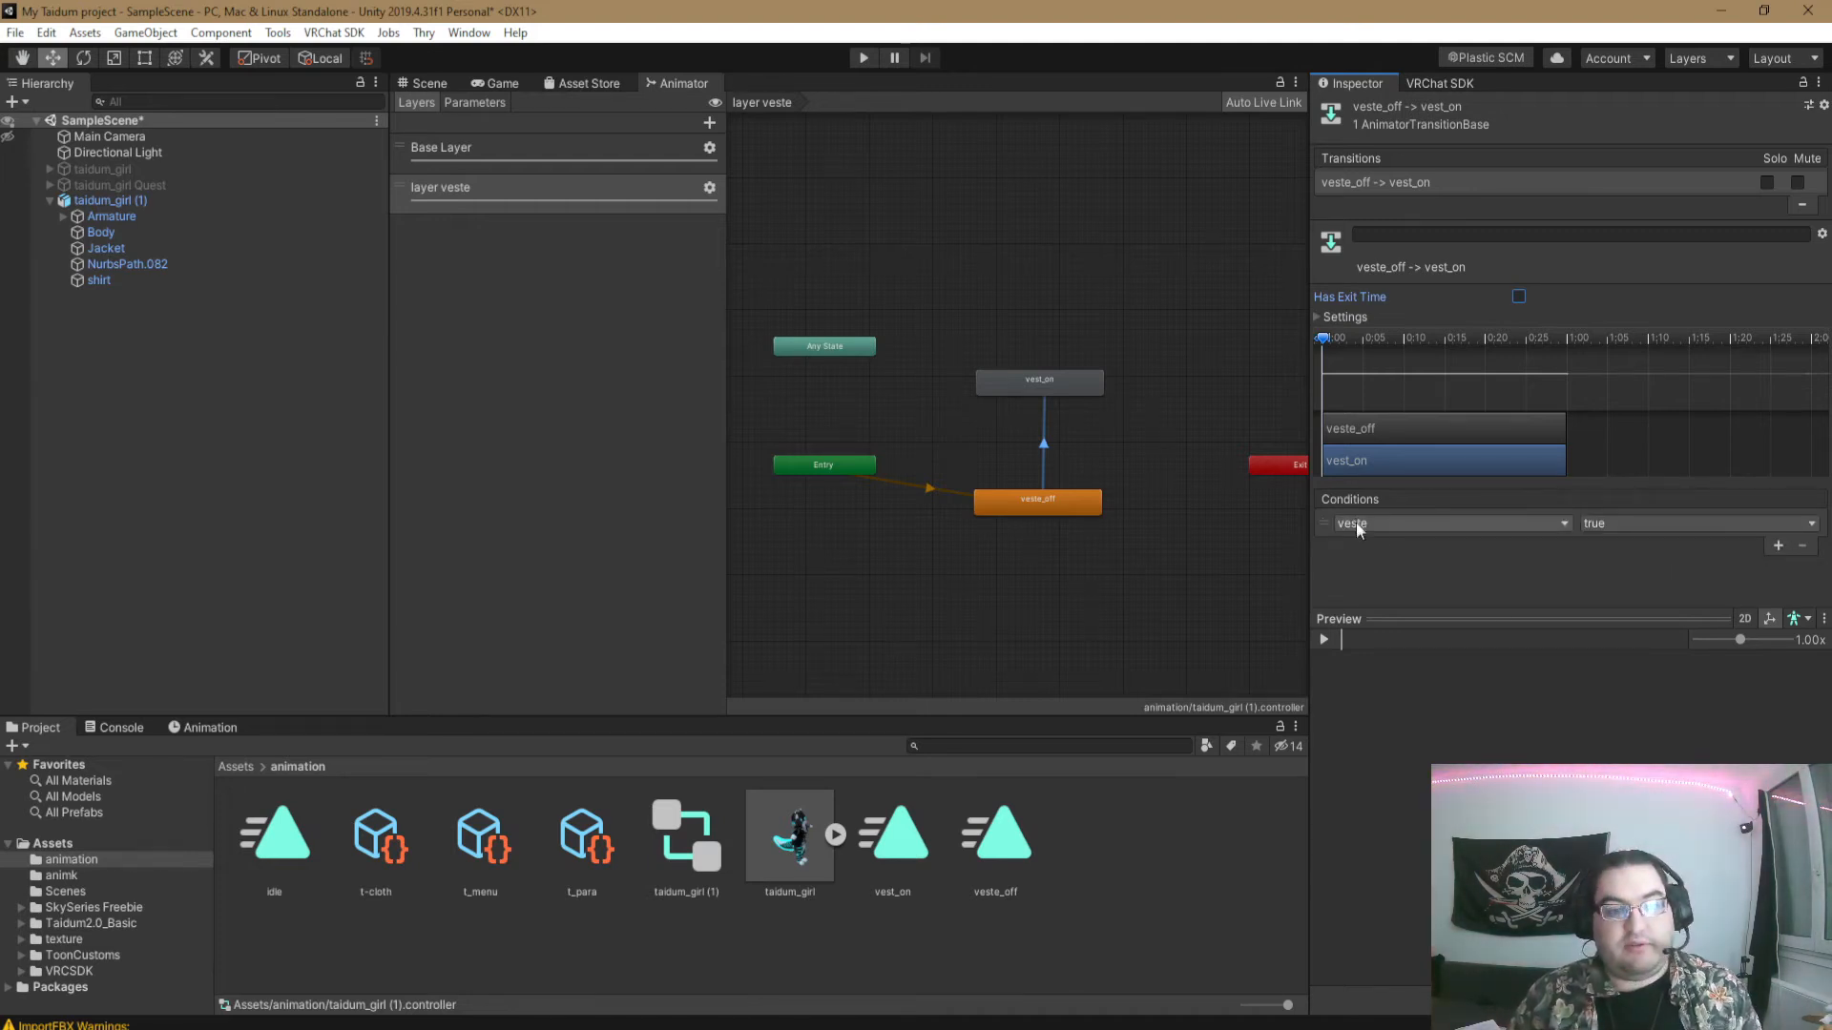
{"action": "left_click", "coordinate": [1399, 521]}
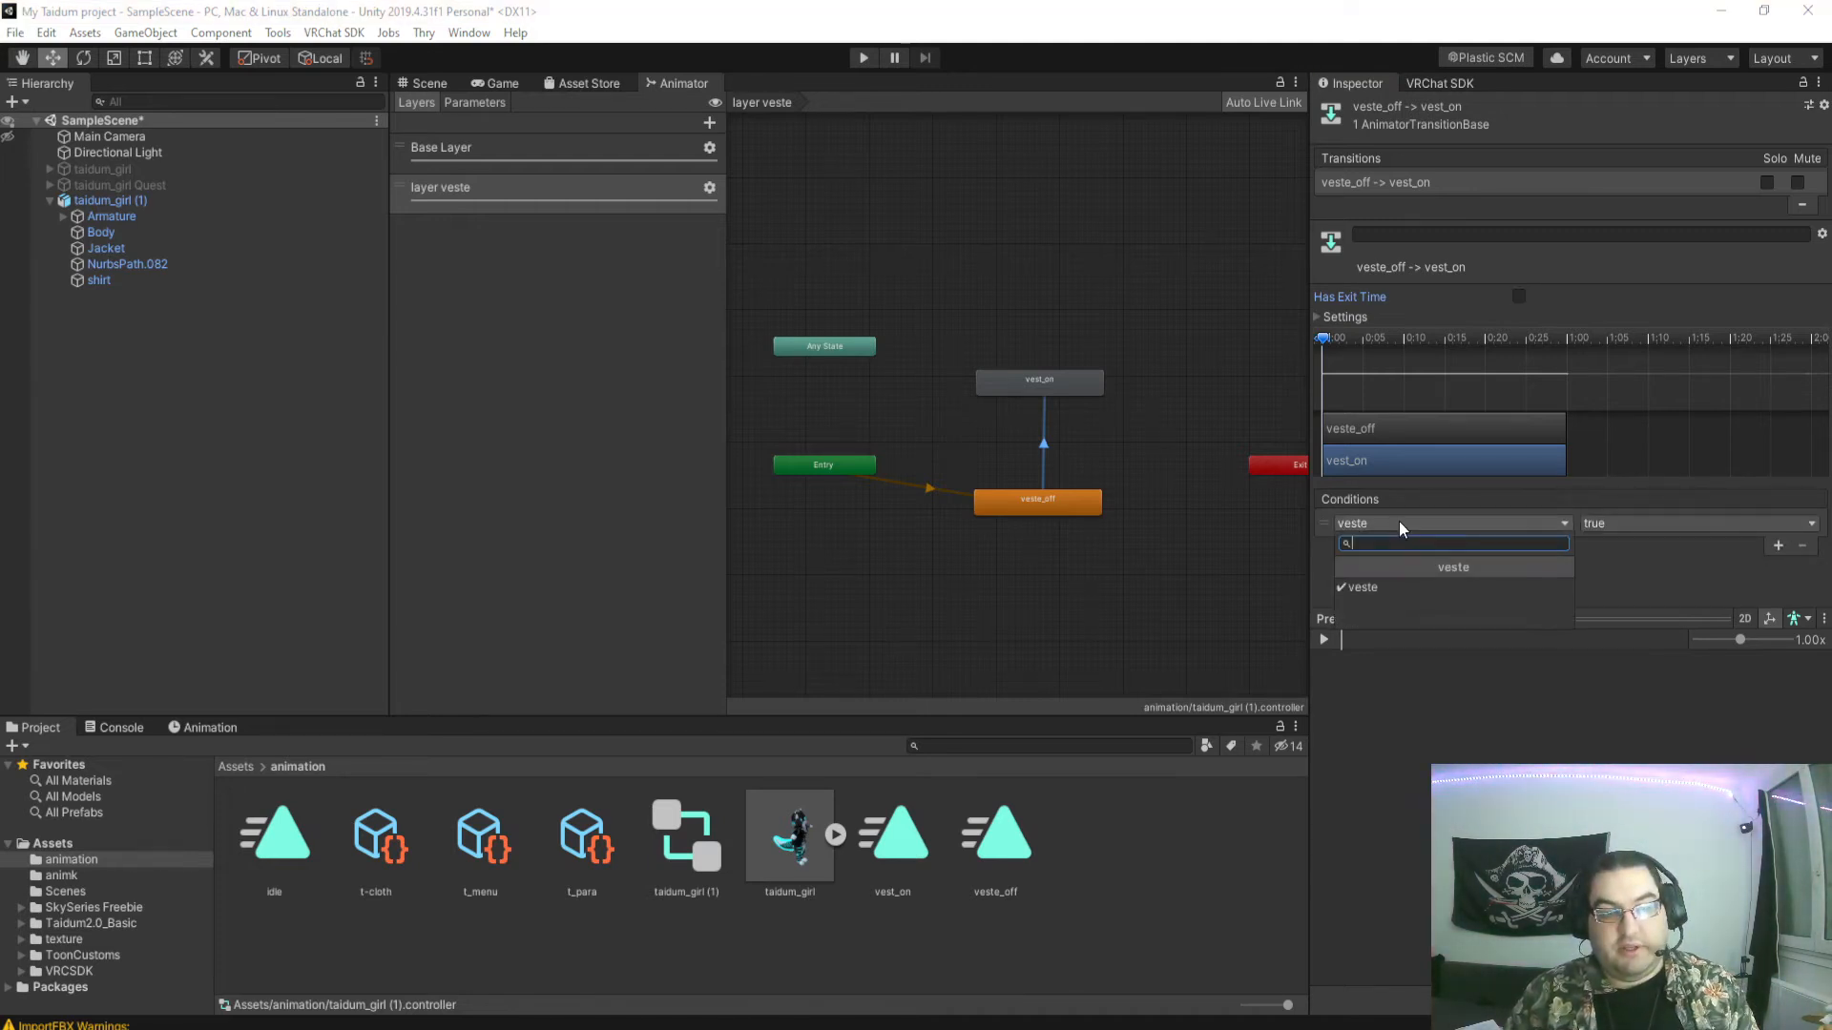
{"action": "left_click", "coordinate": [1420, 576]}
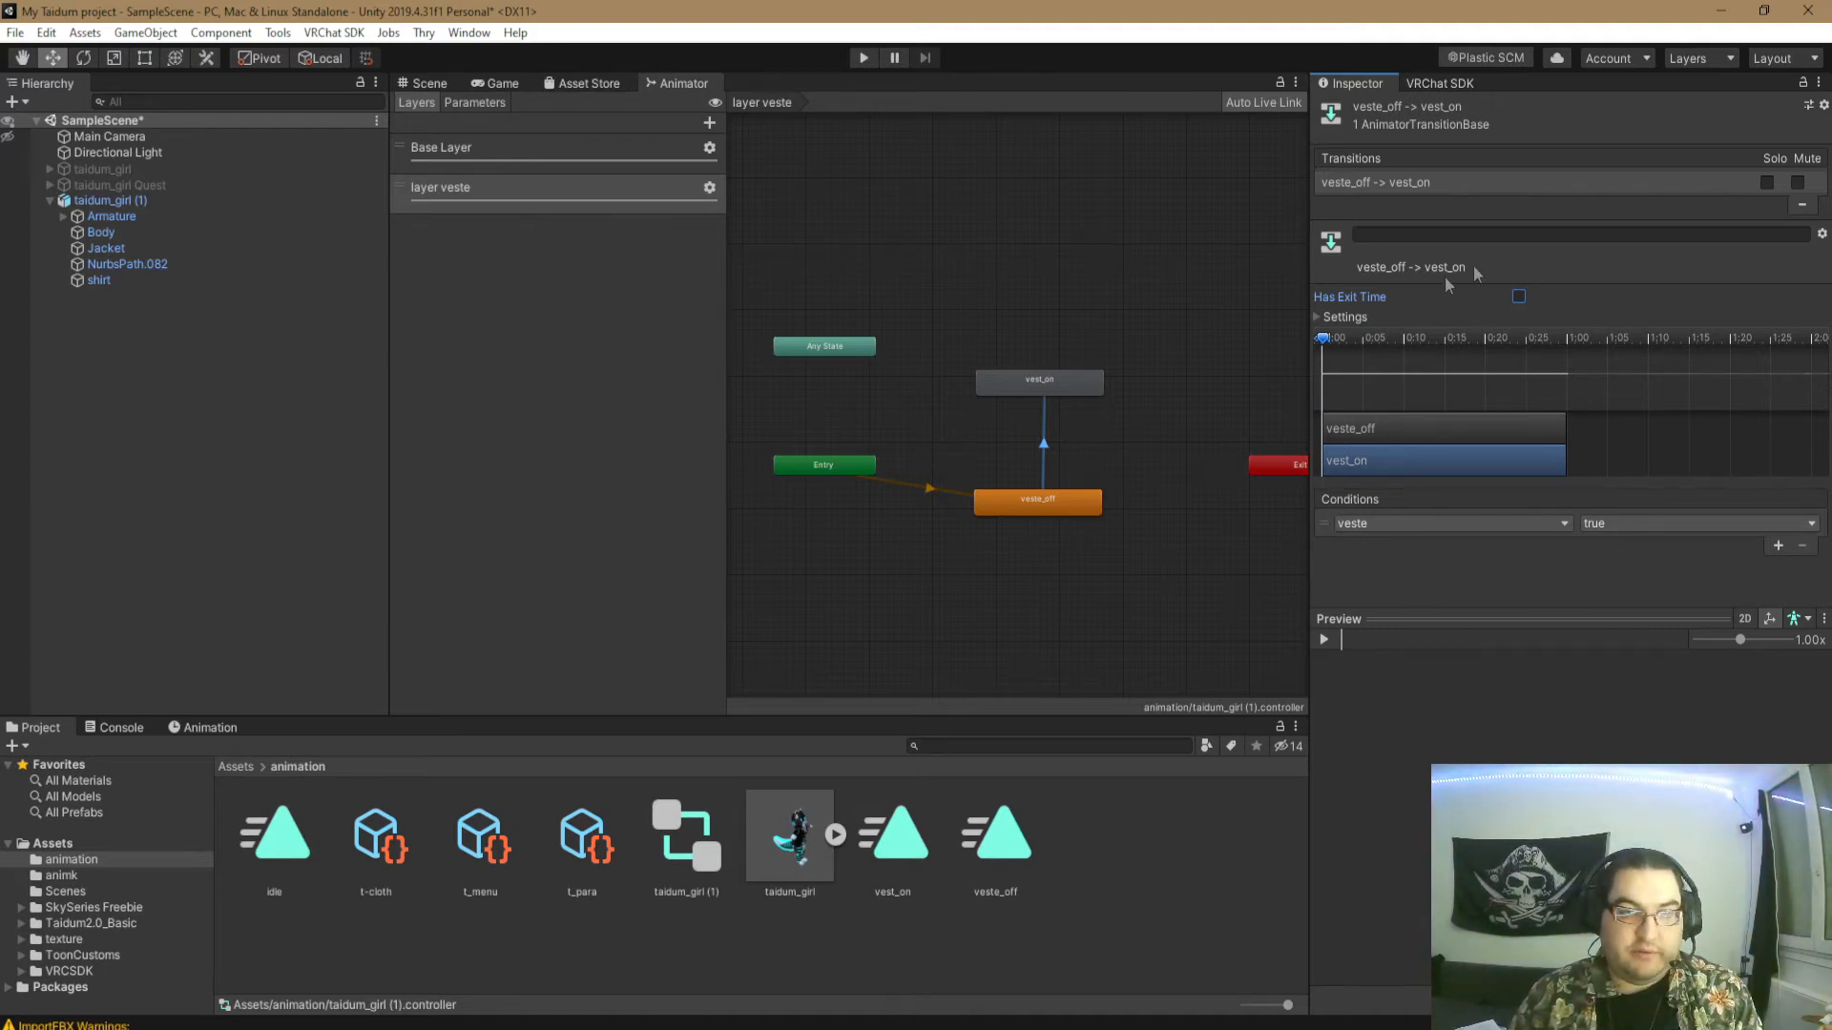
- Make a return transition from the vest_on state to the veste_off state
{"action": "left_click", "coordinate": [1057, 378]}
{"action": "right_click", "coordinate": [1057, 378]}
{"action": "left_click", "coordinate": [1097, 390]}
{"action": "left_click", "coordinate": [1034, 504]}
- Set the vest_on to veste_off transition's exit time and transition duration to 0, with Fixed Duration and Has Exit Time disabled
{"action": "left_click", "coordinate": [1035, 439]}
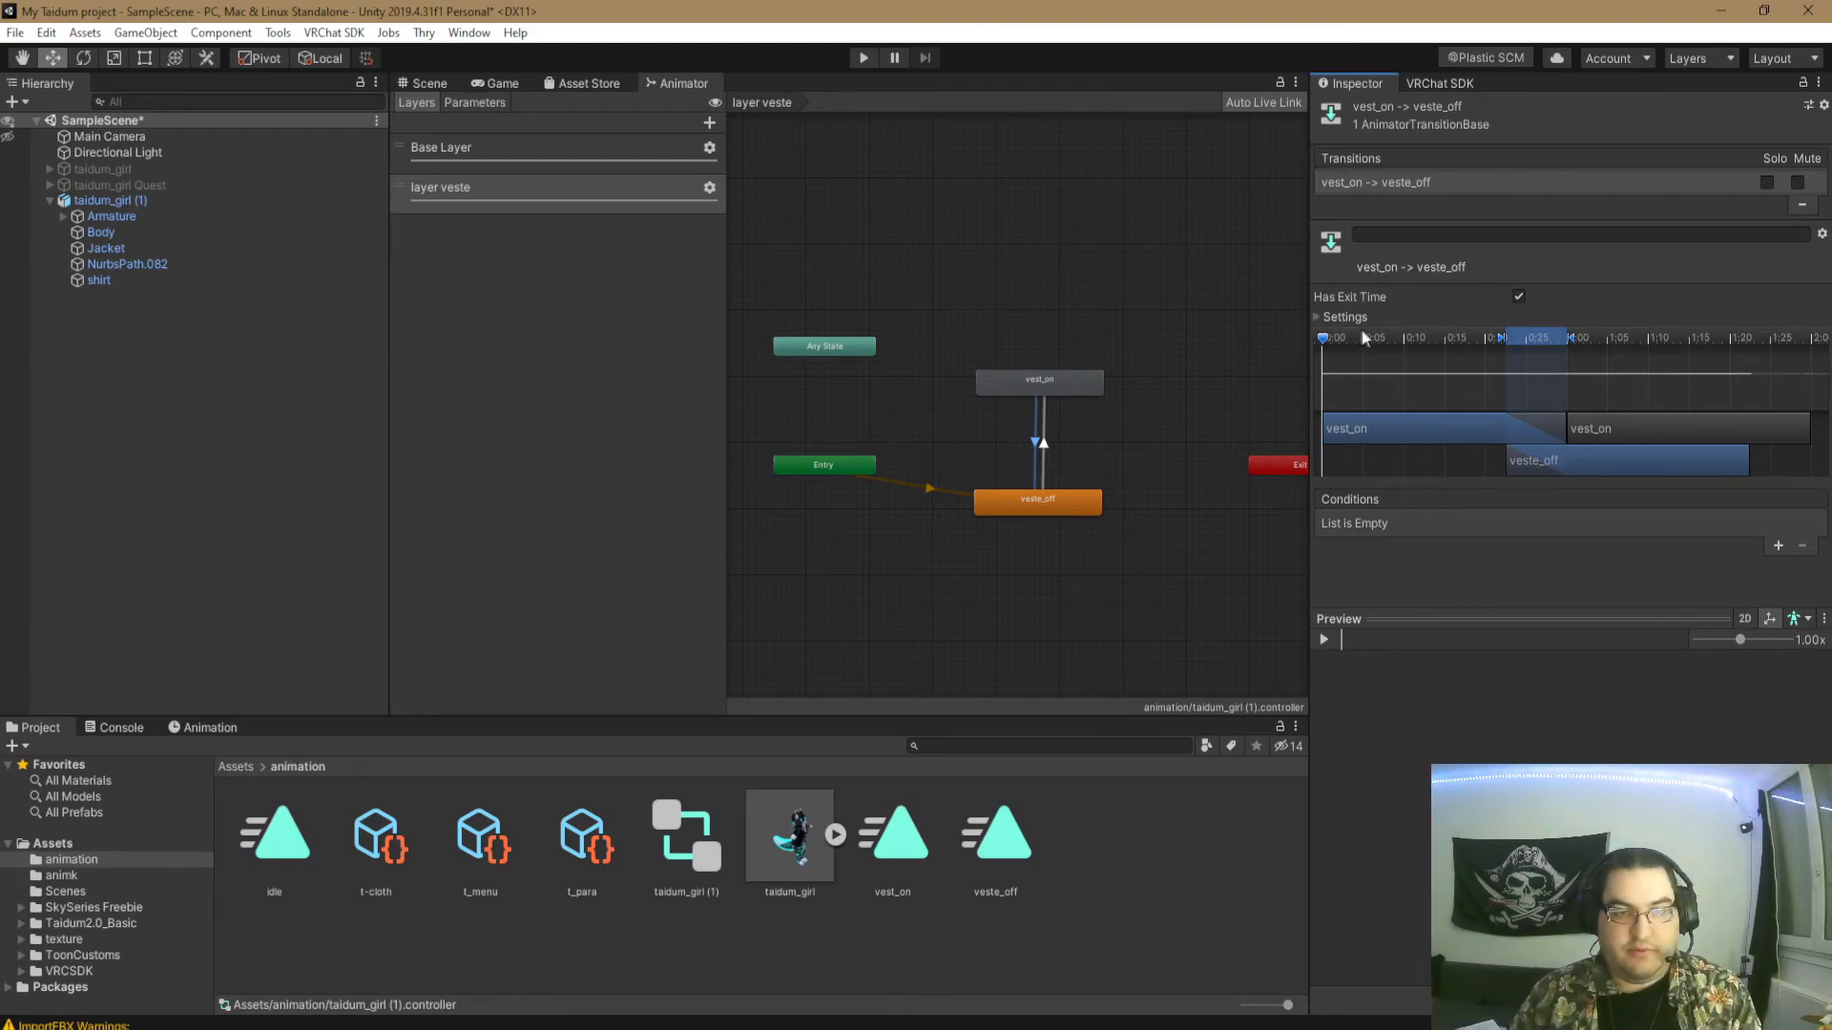
{"action": "left_click", "coordinate": [1319, 317]}
{"action": "left_click", "coordinate": [1546, 337]}
{"action": "type", "text": "0"}
{"action": "left_click", "coordinate": [1535, 378]}
{"action": "type", "text": "0"}
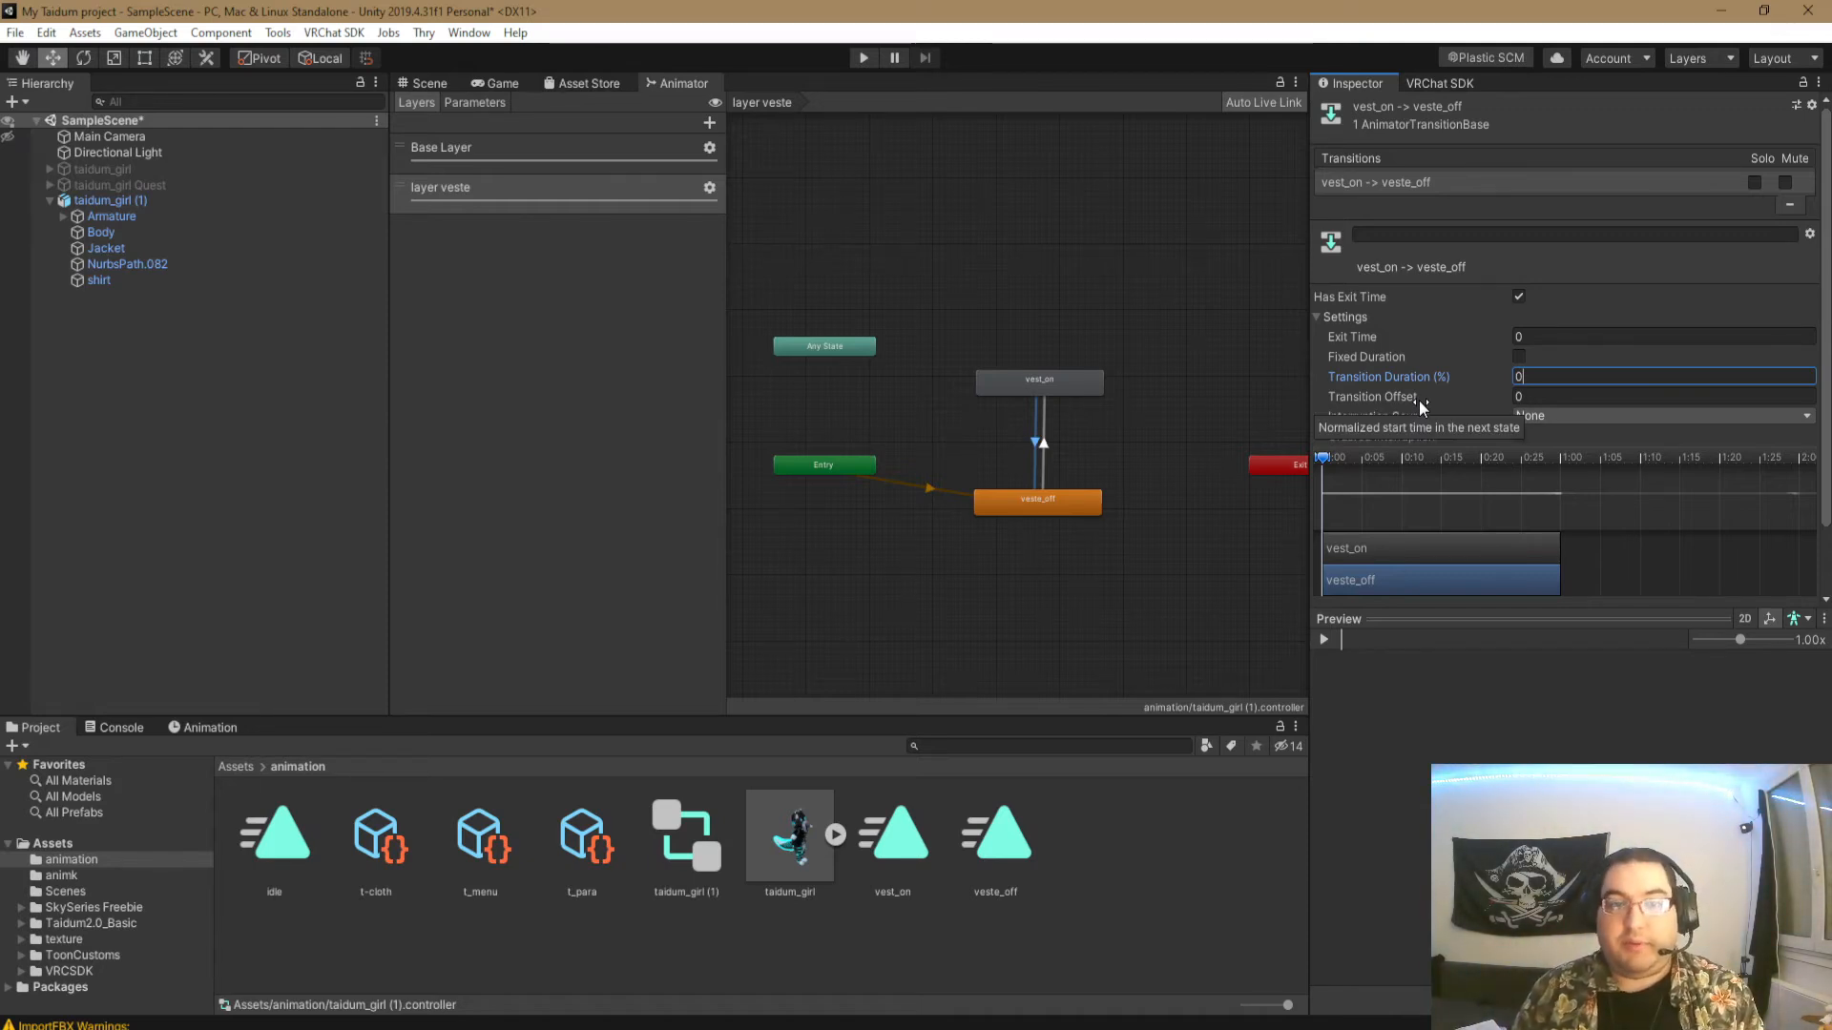
{"action": "left_click", "coordinate": [1519, 298]}
{"action": "left_click", "coordinate": [1519, 298]}
{"action": "left_click", "coordinate": [1317, 317]}
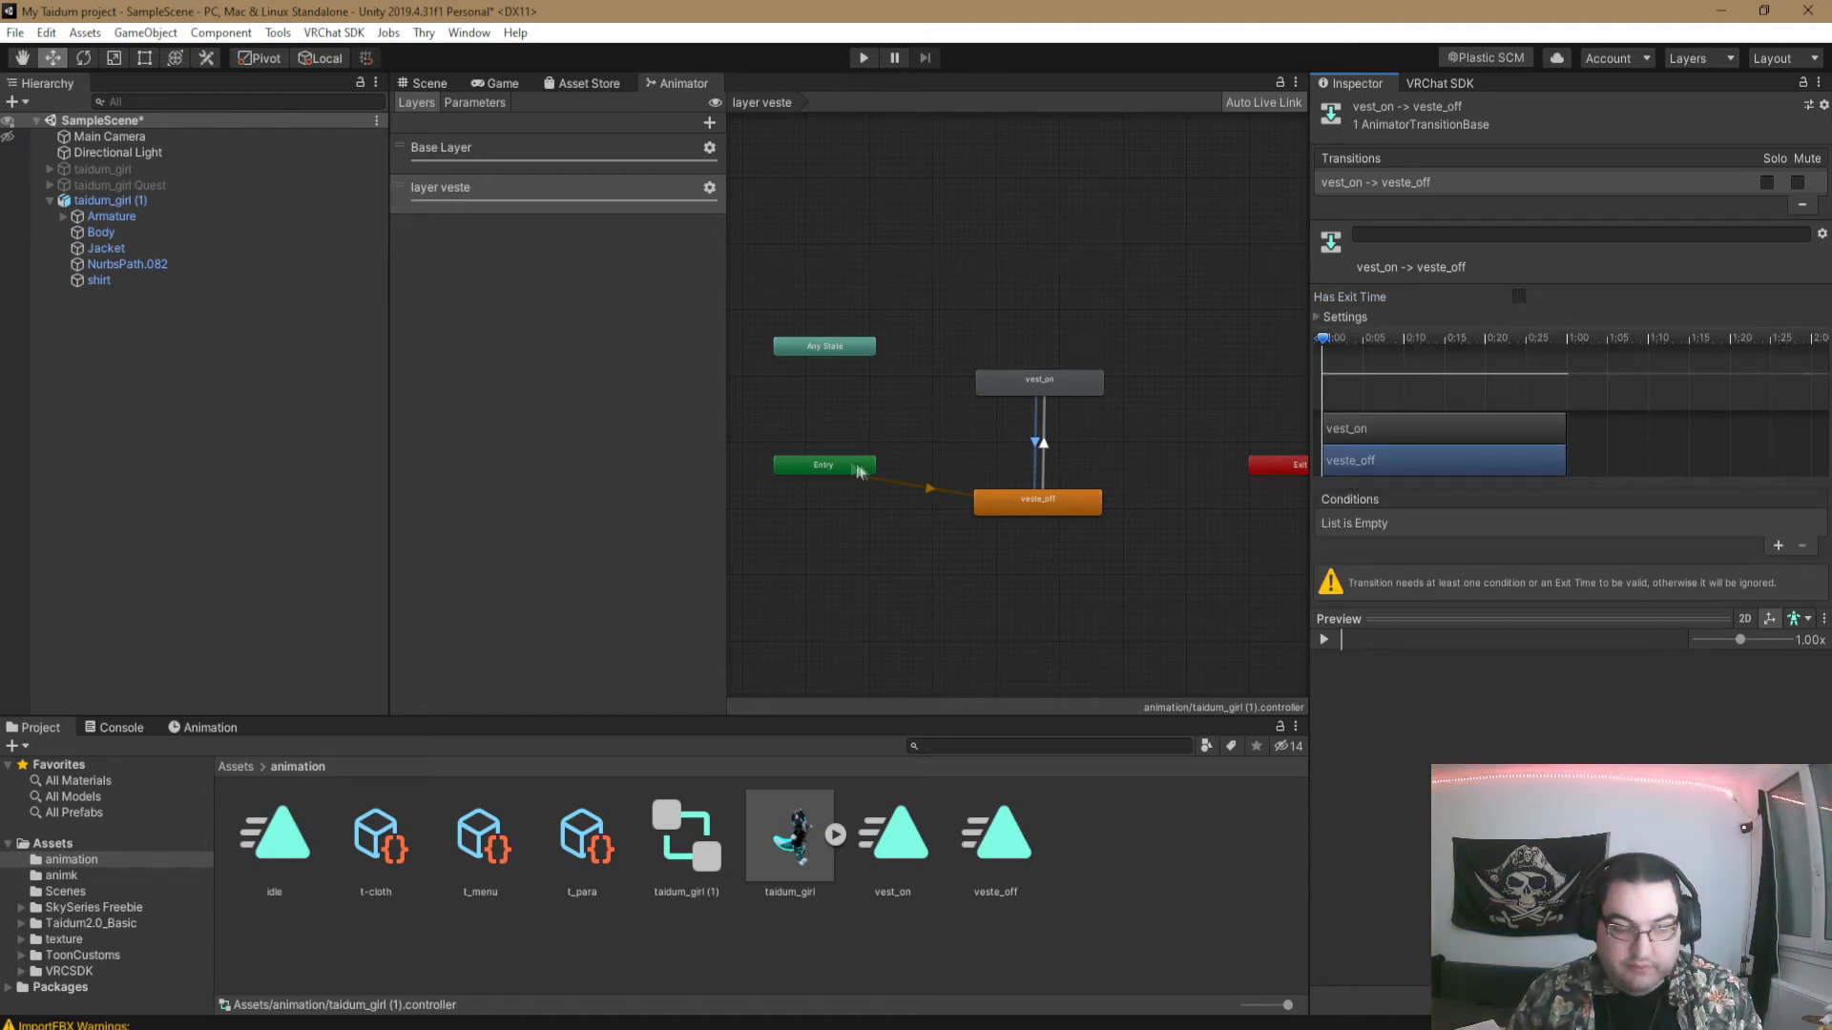
- Add the condition veste equals false to the vest_on to veste_off transition
{"action": "left_click", "coordinate": [1779, 547]}
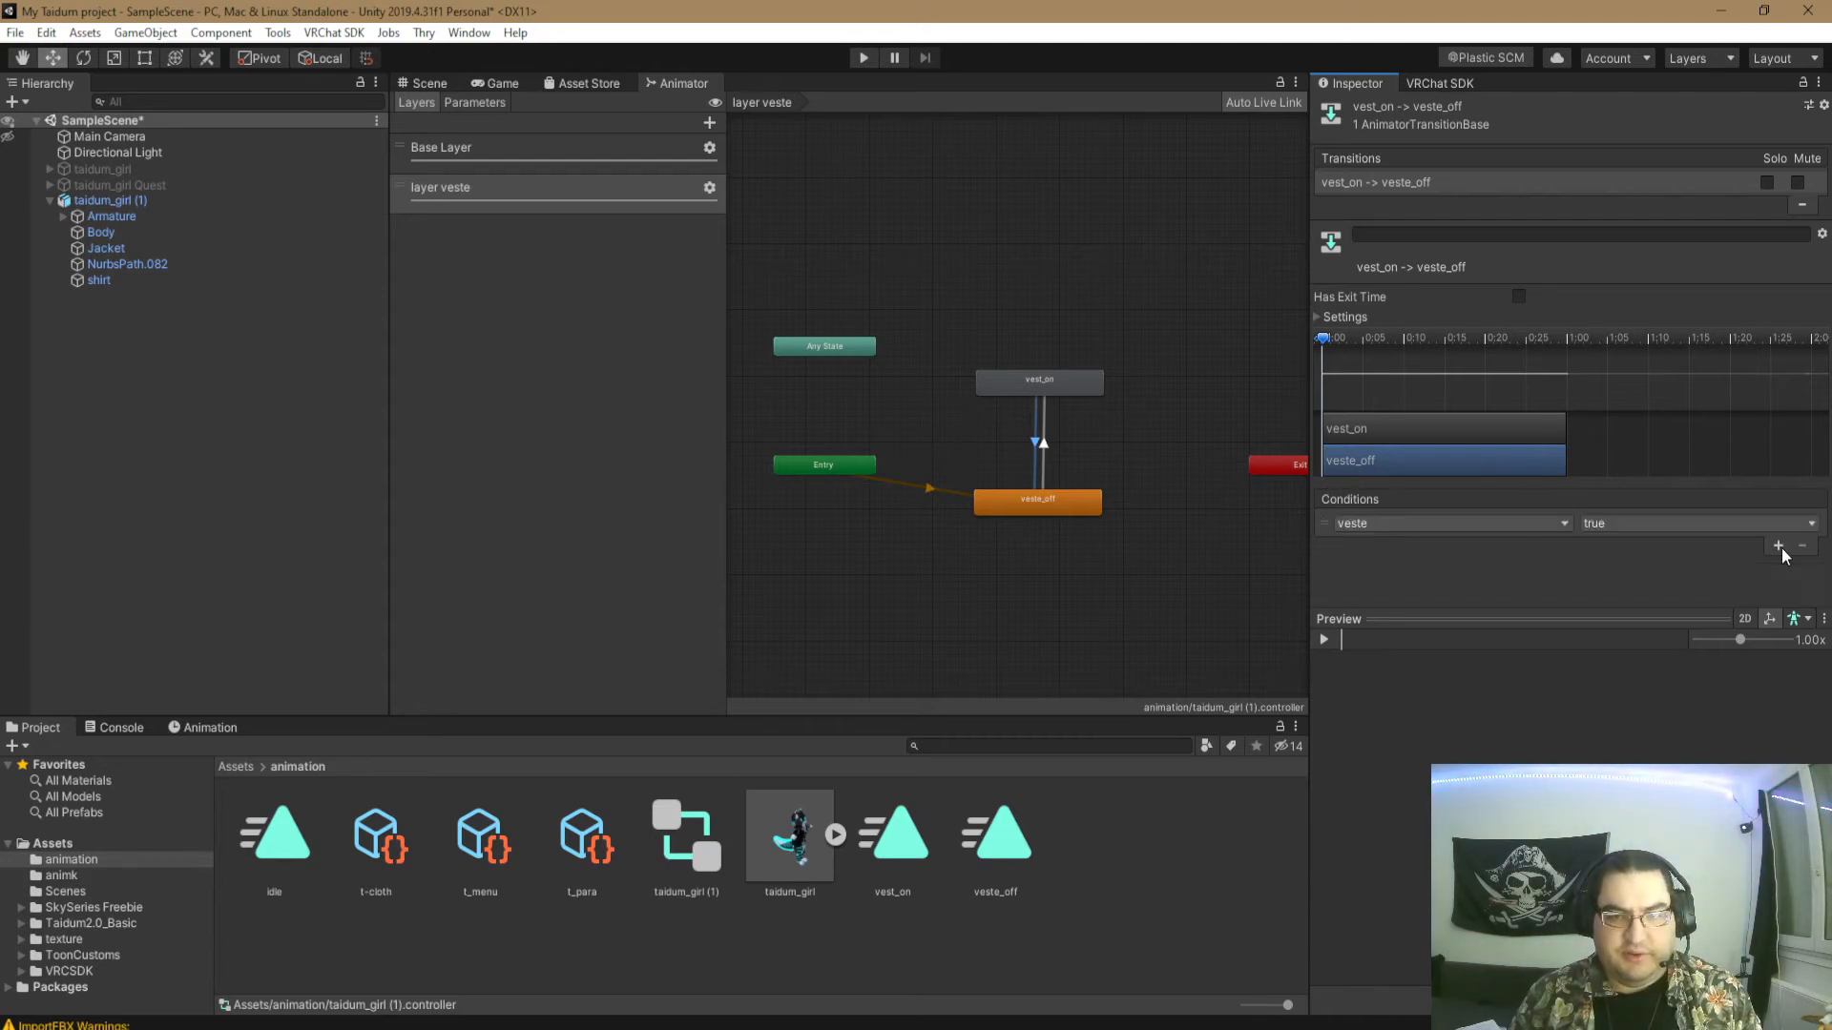
{"action": "left_click", "coordinate": [1355, 524]}
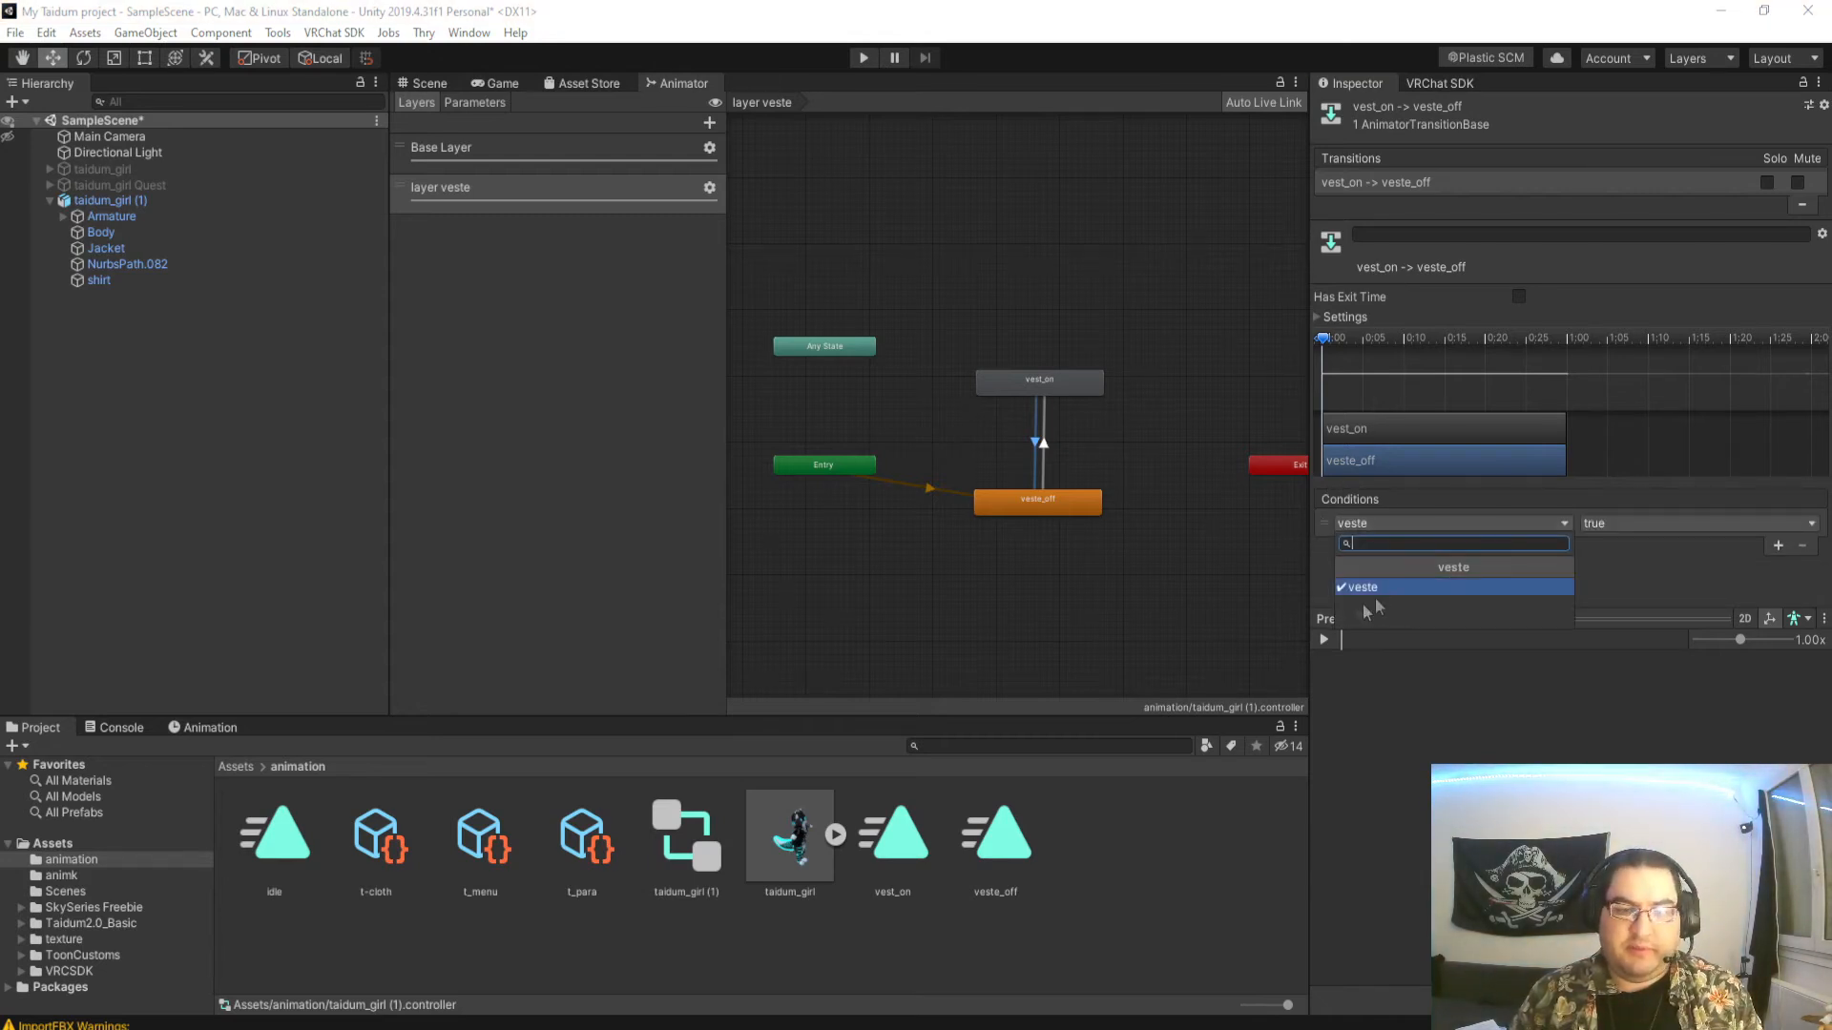
{"action": "left_click", "coordinate": [1630, 566]}
{"action": "left_click", "coordinate": [1601, 523]}
{"action": "left_click", "coordinate": [1628, 568]}
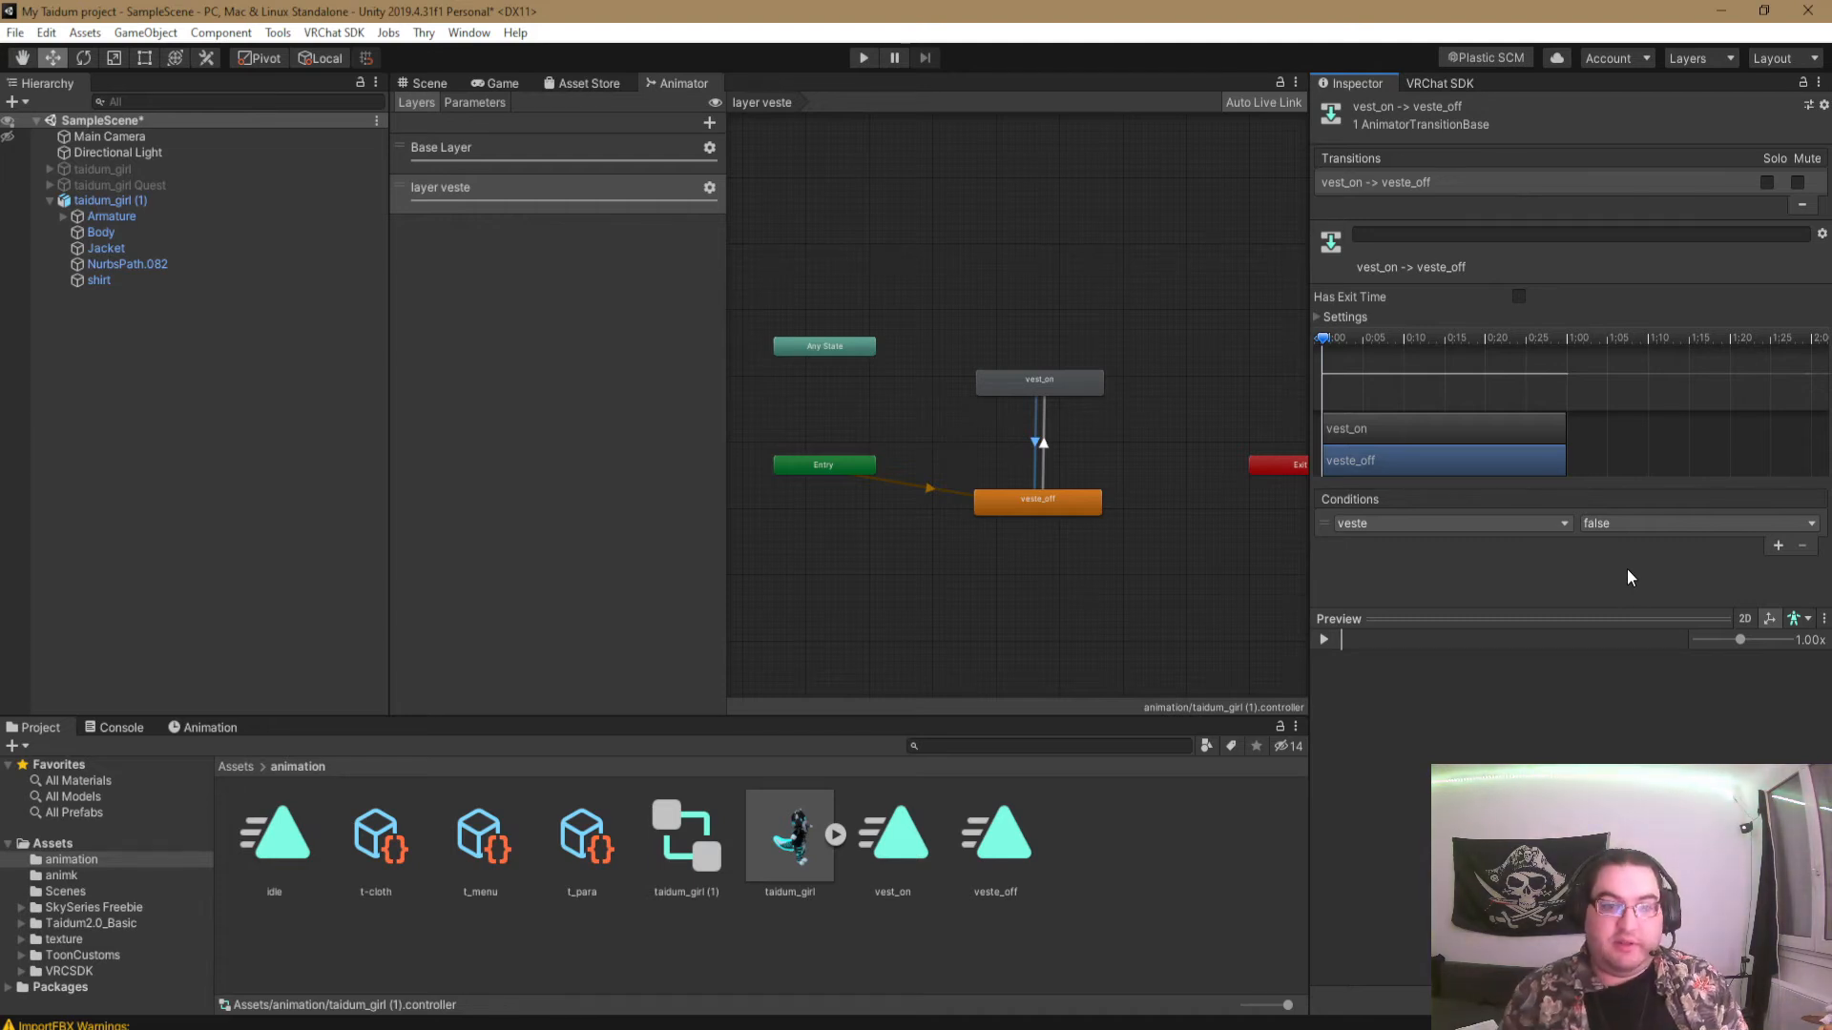
- Review the settings and conditions of both transitions between veste_off and vest_on
{"action": "left_click", "coordinate": [1043, 444]}
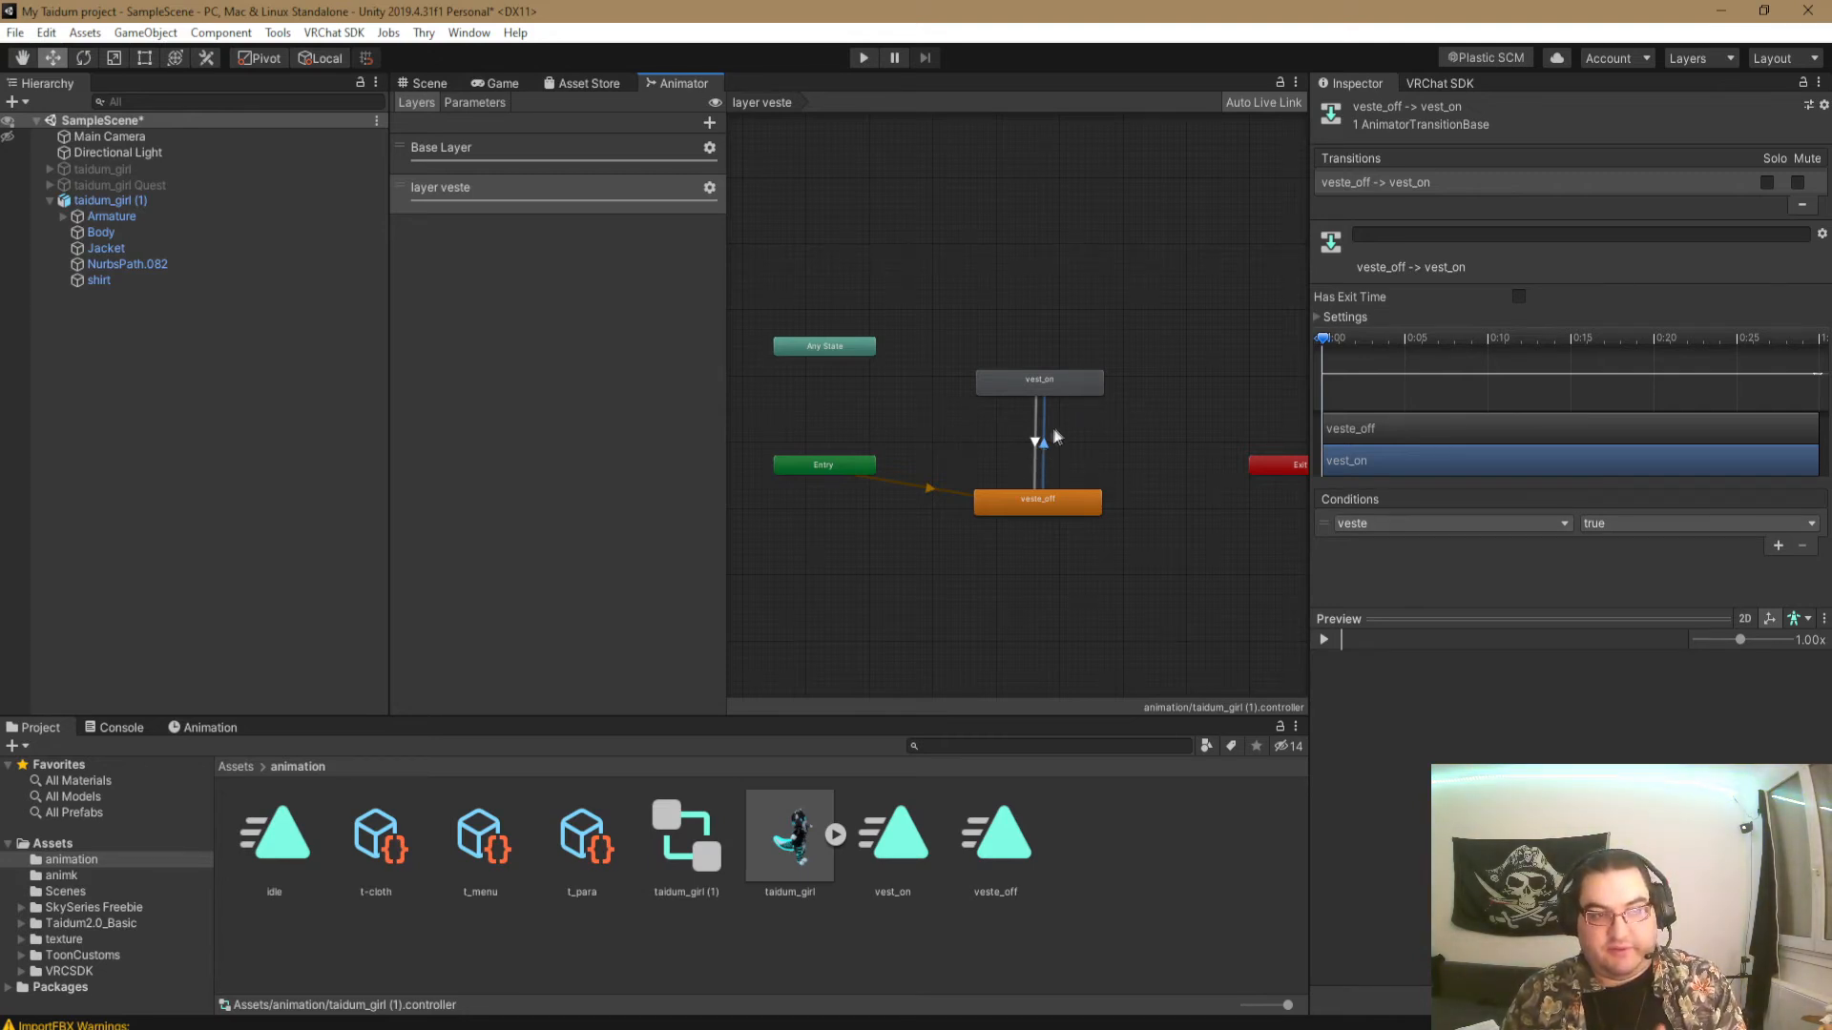
{"action": "left_click", "coordinate": [1036, 445]}
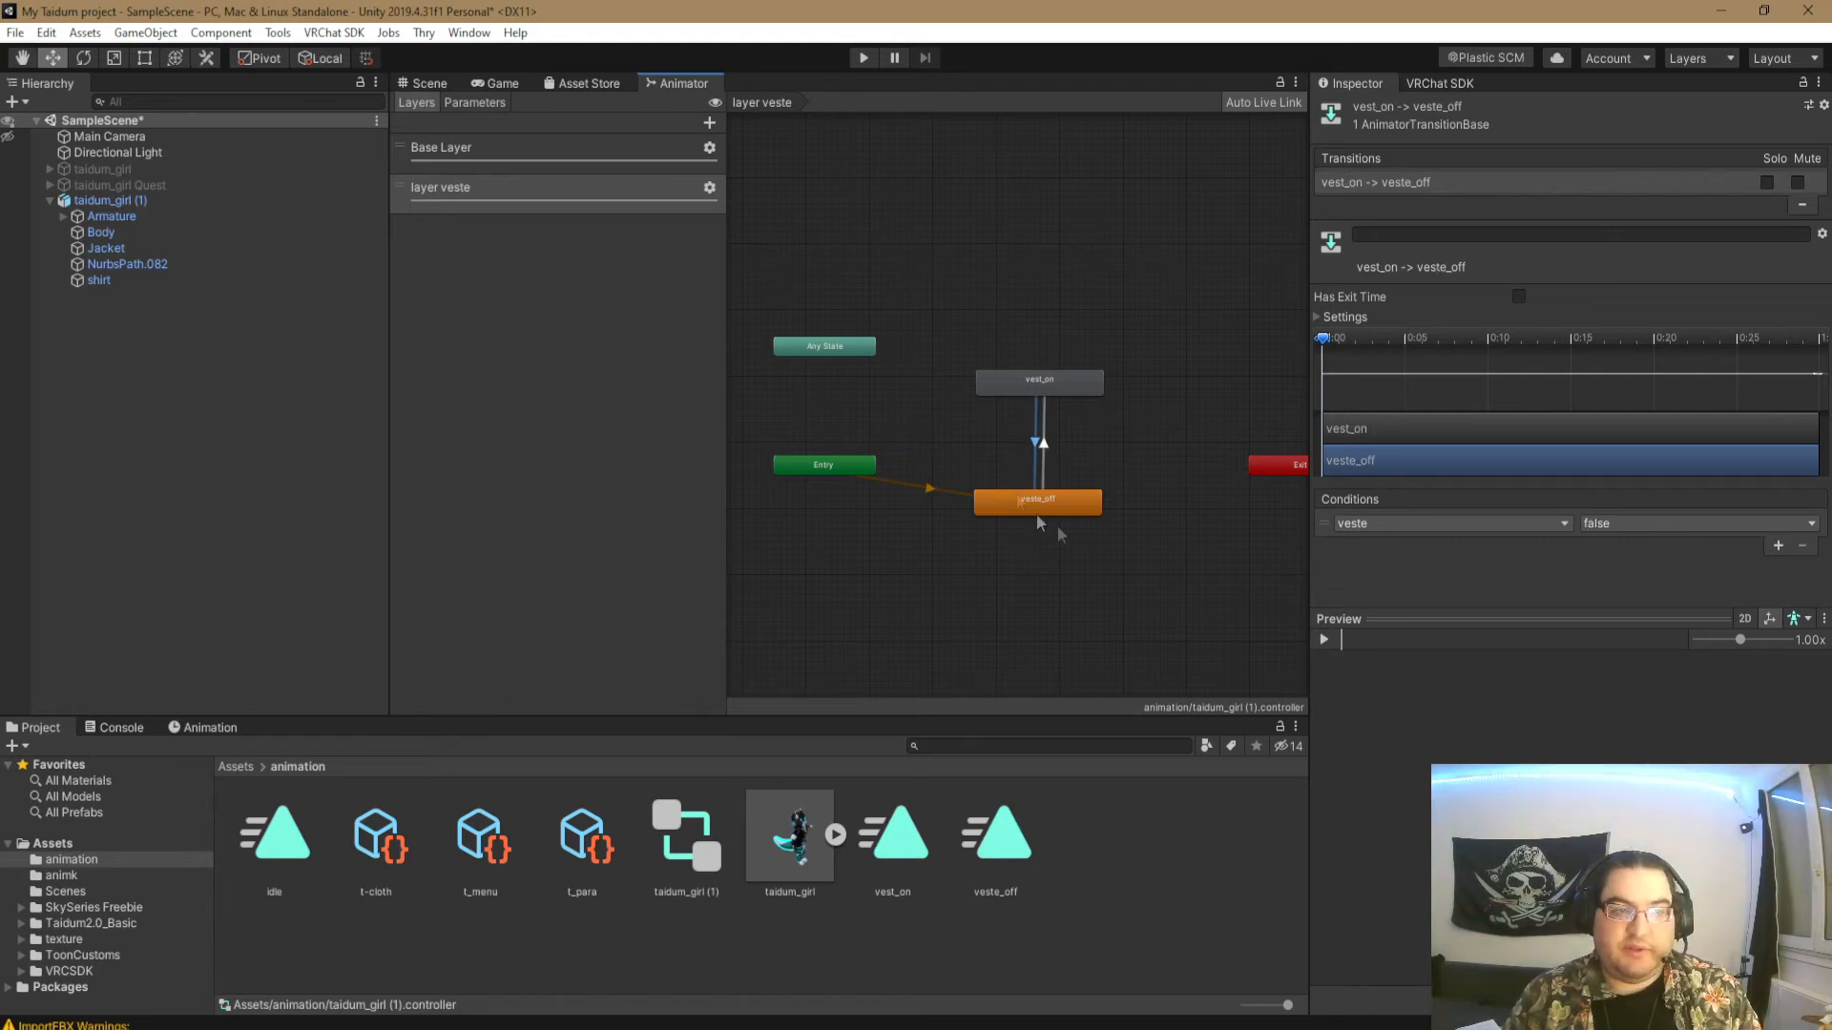
{"action": "left_click", "coordinate": [1162, 336]}
{"action": "middle_click_drag", "start_coordinate": [1083, 348], "coordinate": [1031, 362]}
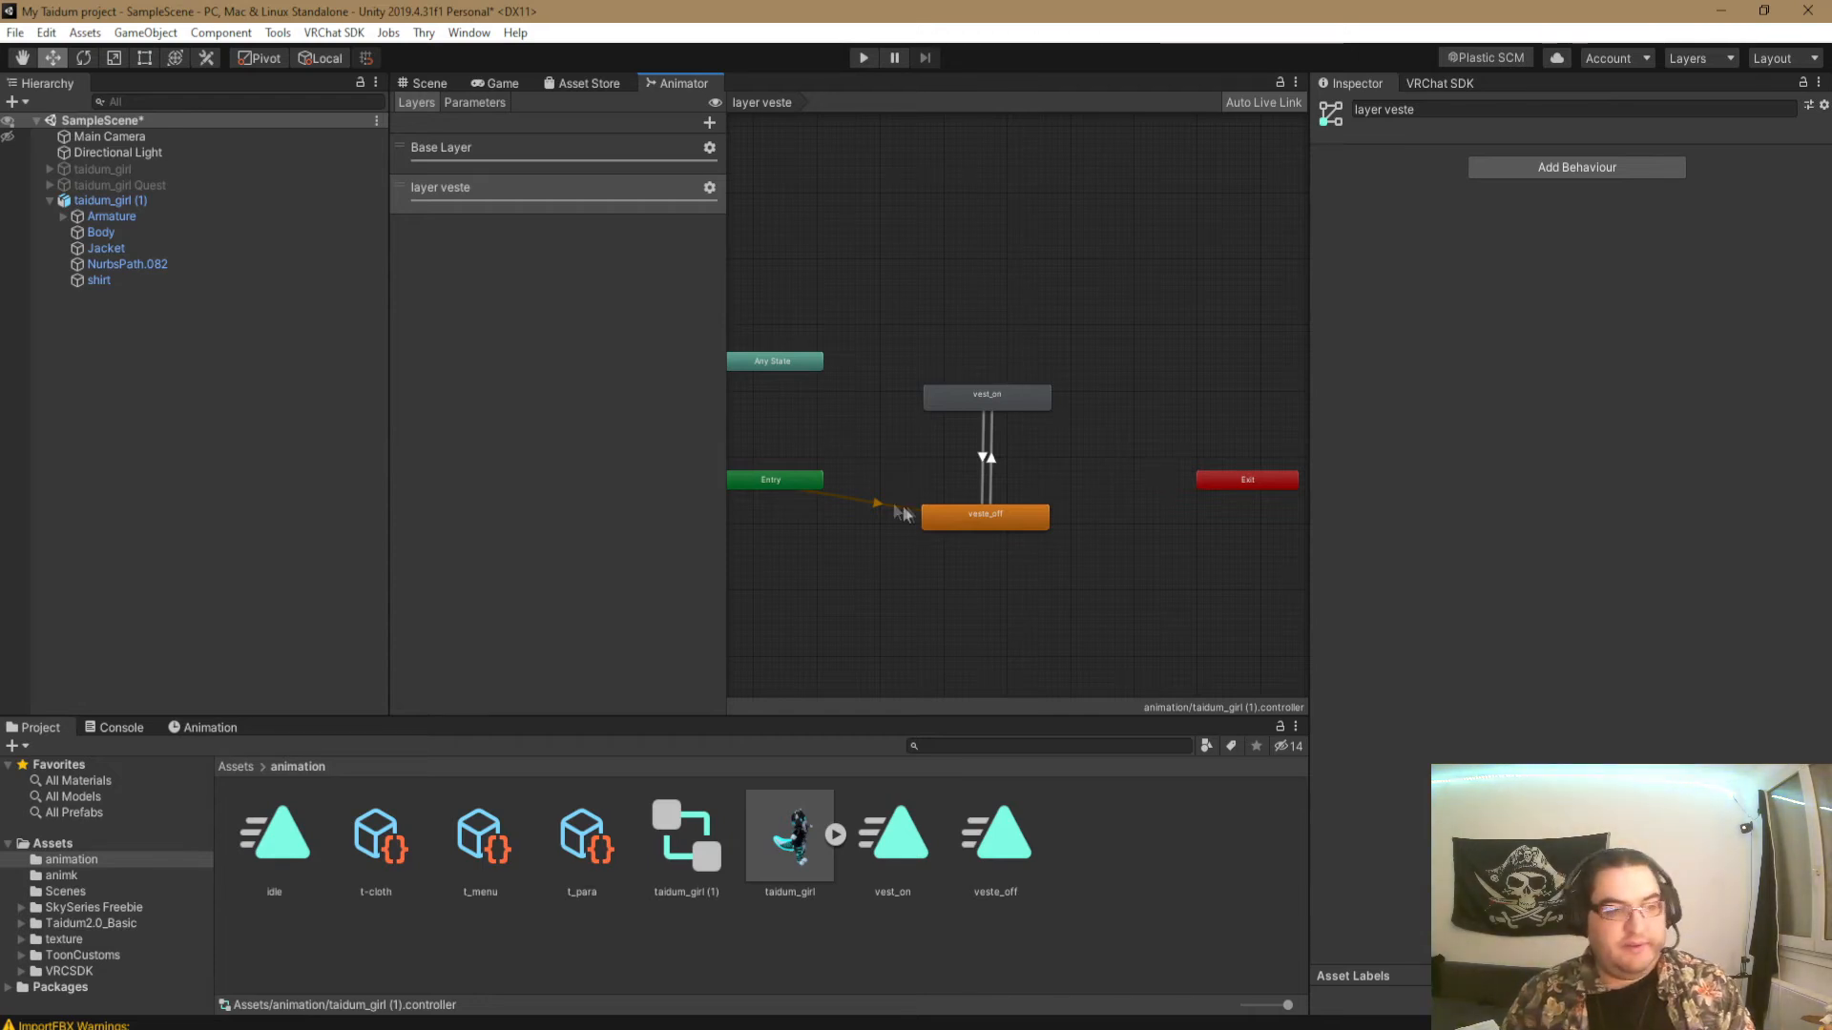
- Add a VRC Avatar Descriptor to taidum_girl (1) and customize its expressions with t_menu as the menu
{"action": "left_click", "coordinate": [425, 84]}
{"action": "scroll", "coordinate": [993, 505], "scroll_direction": "down", "scroll_amount": 3}
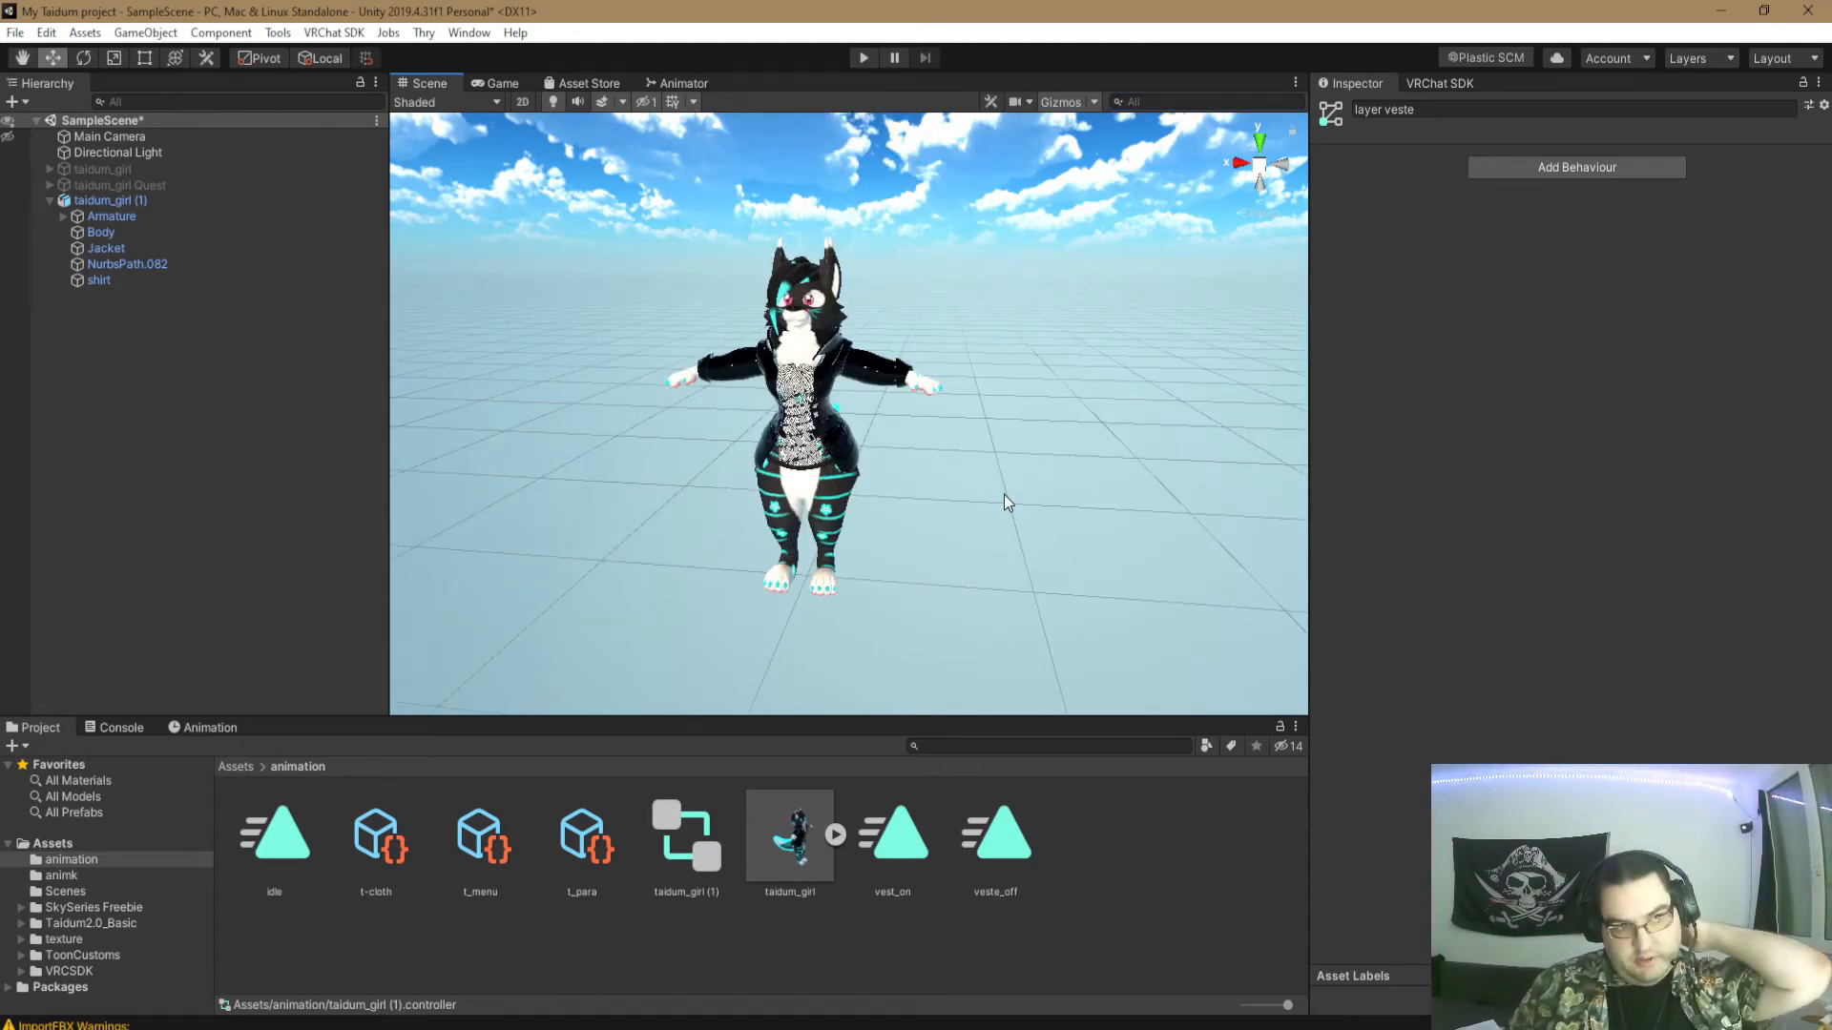
{"action": "left_click", "coordinate": [141, 204]}
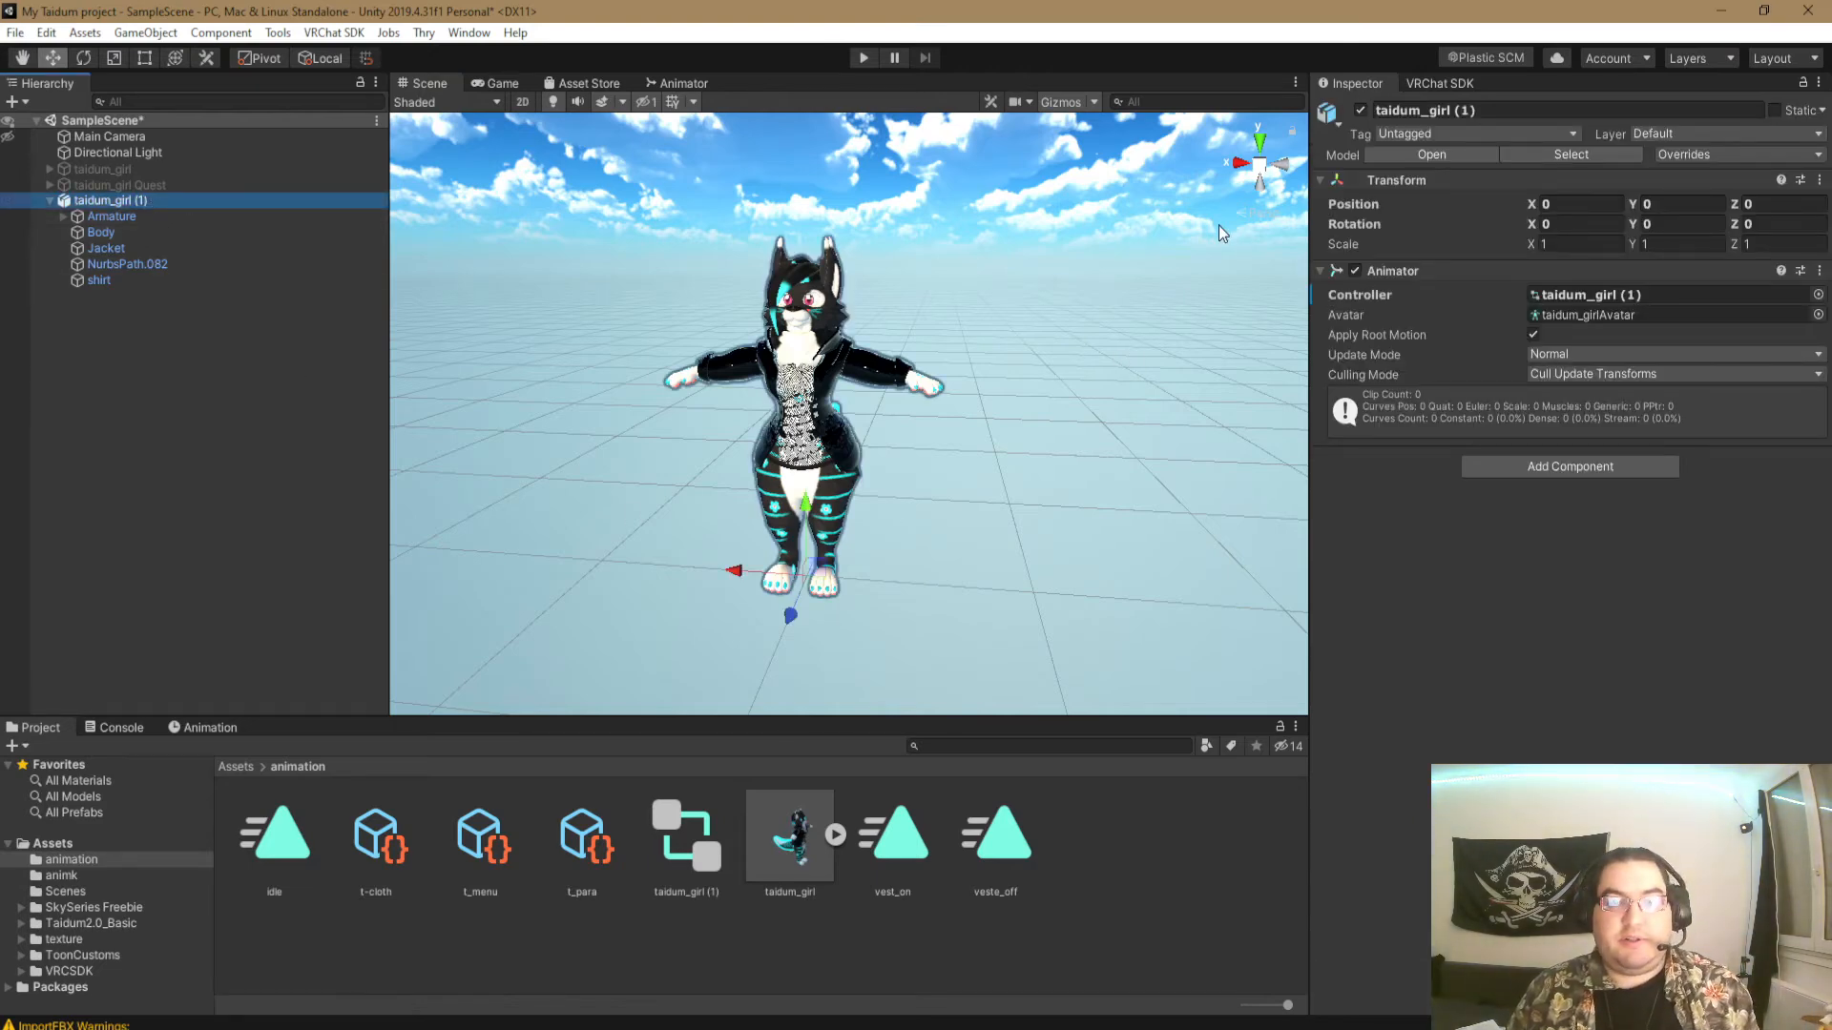
{"action": "left_click", "coordinate": [1571, 466]}
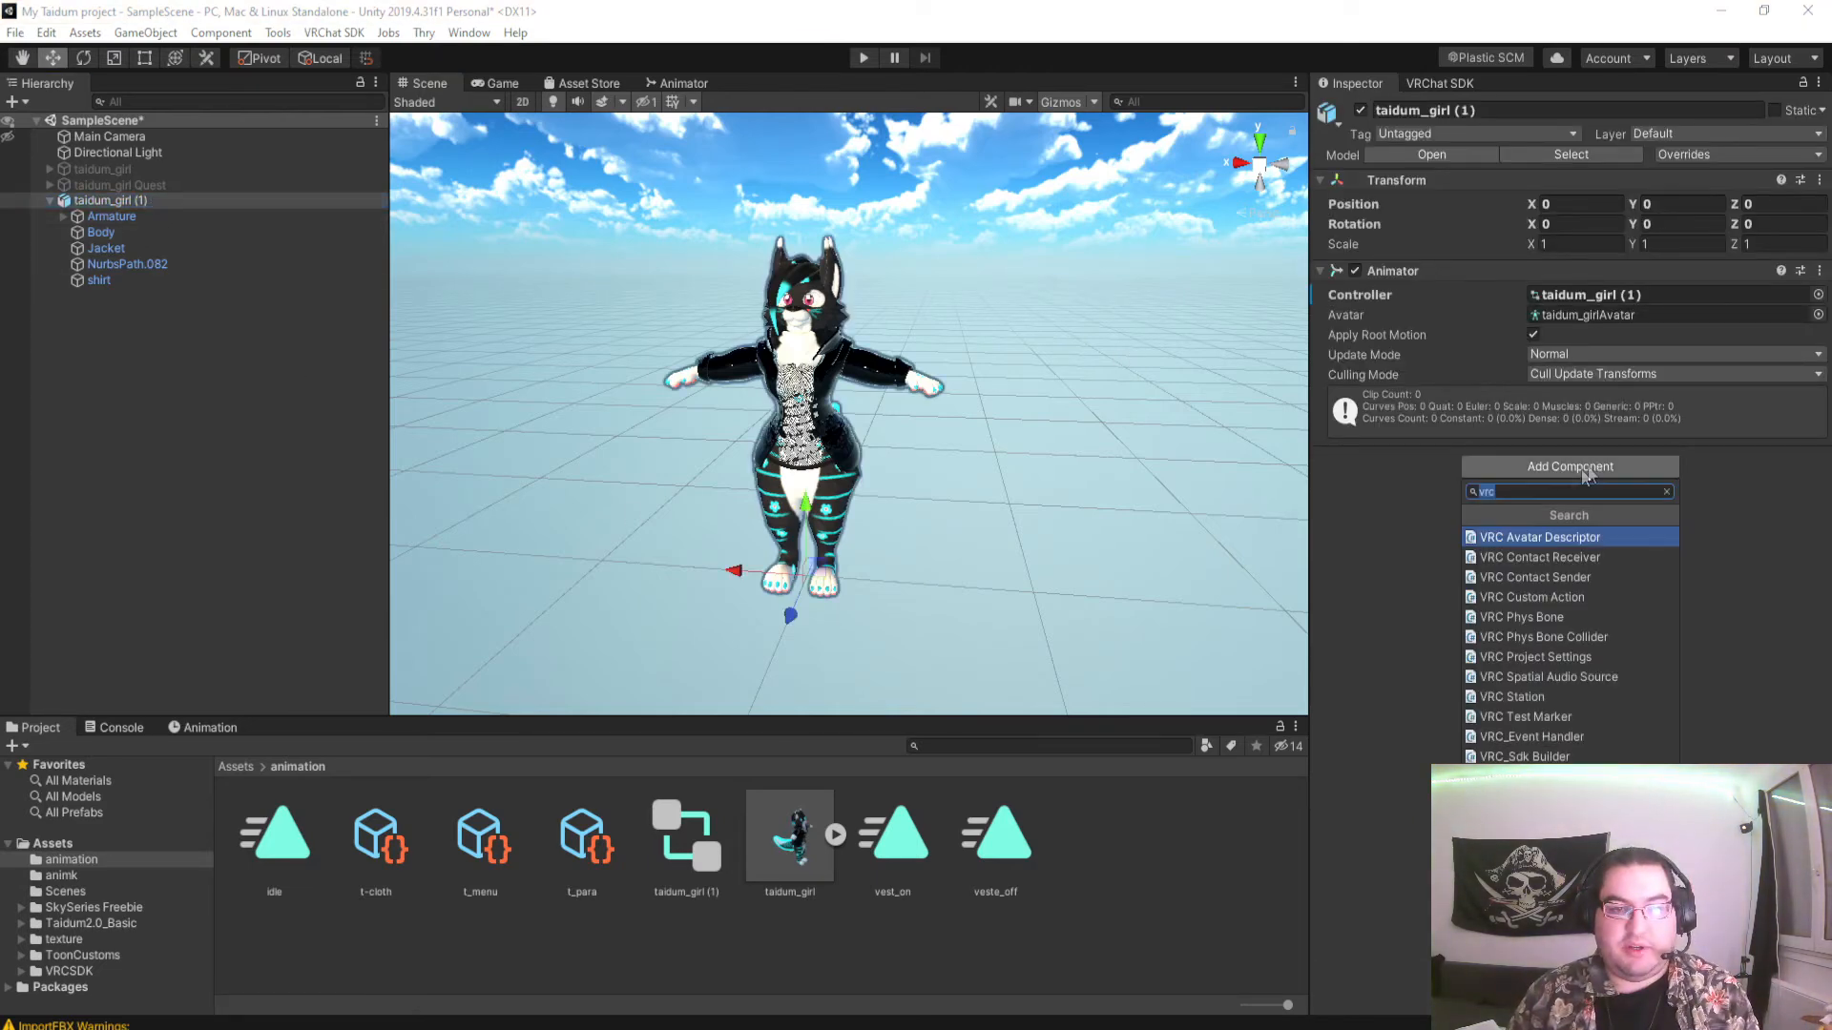
{"action": "left_click", "coordinate": [1569, 535]}
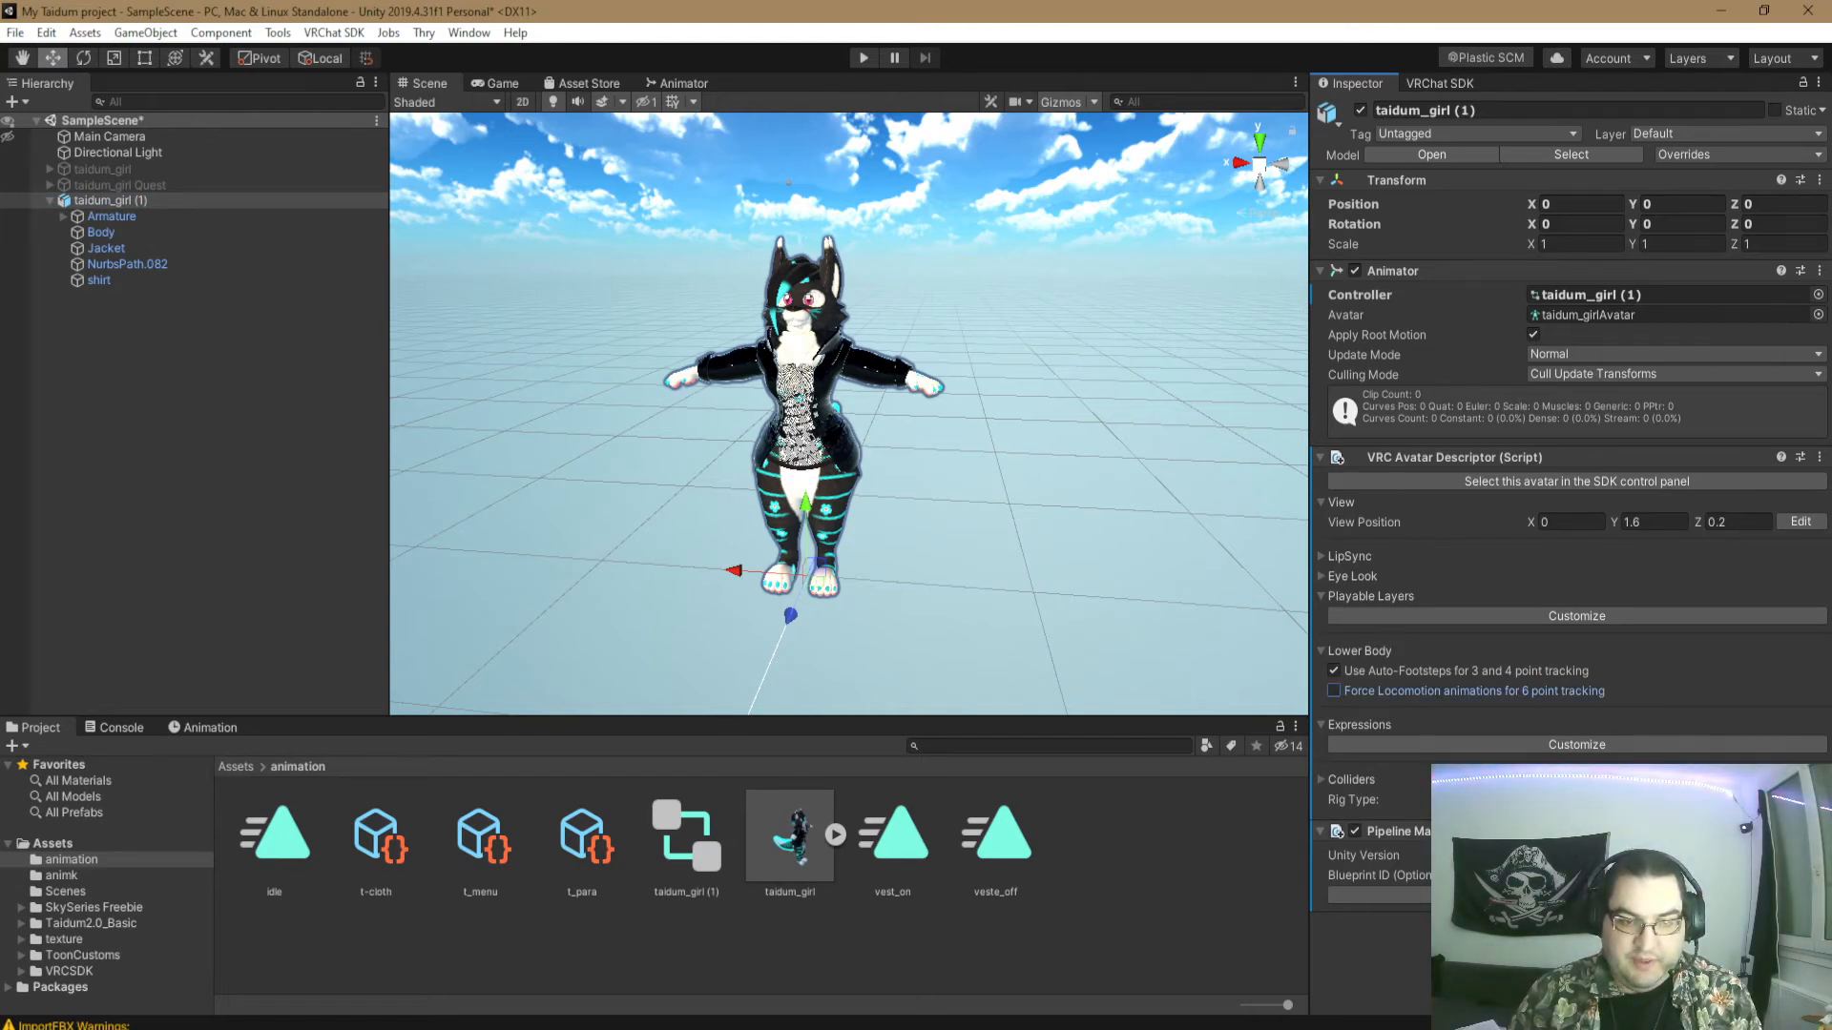
{"action": "left_click", "coordinate": [1412, 746]}
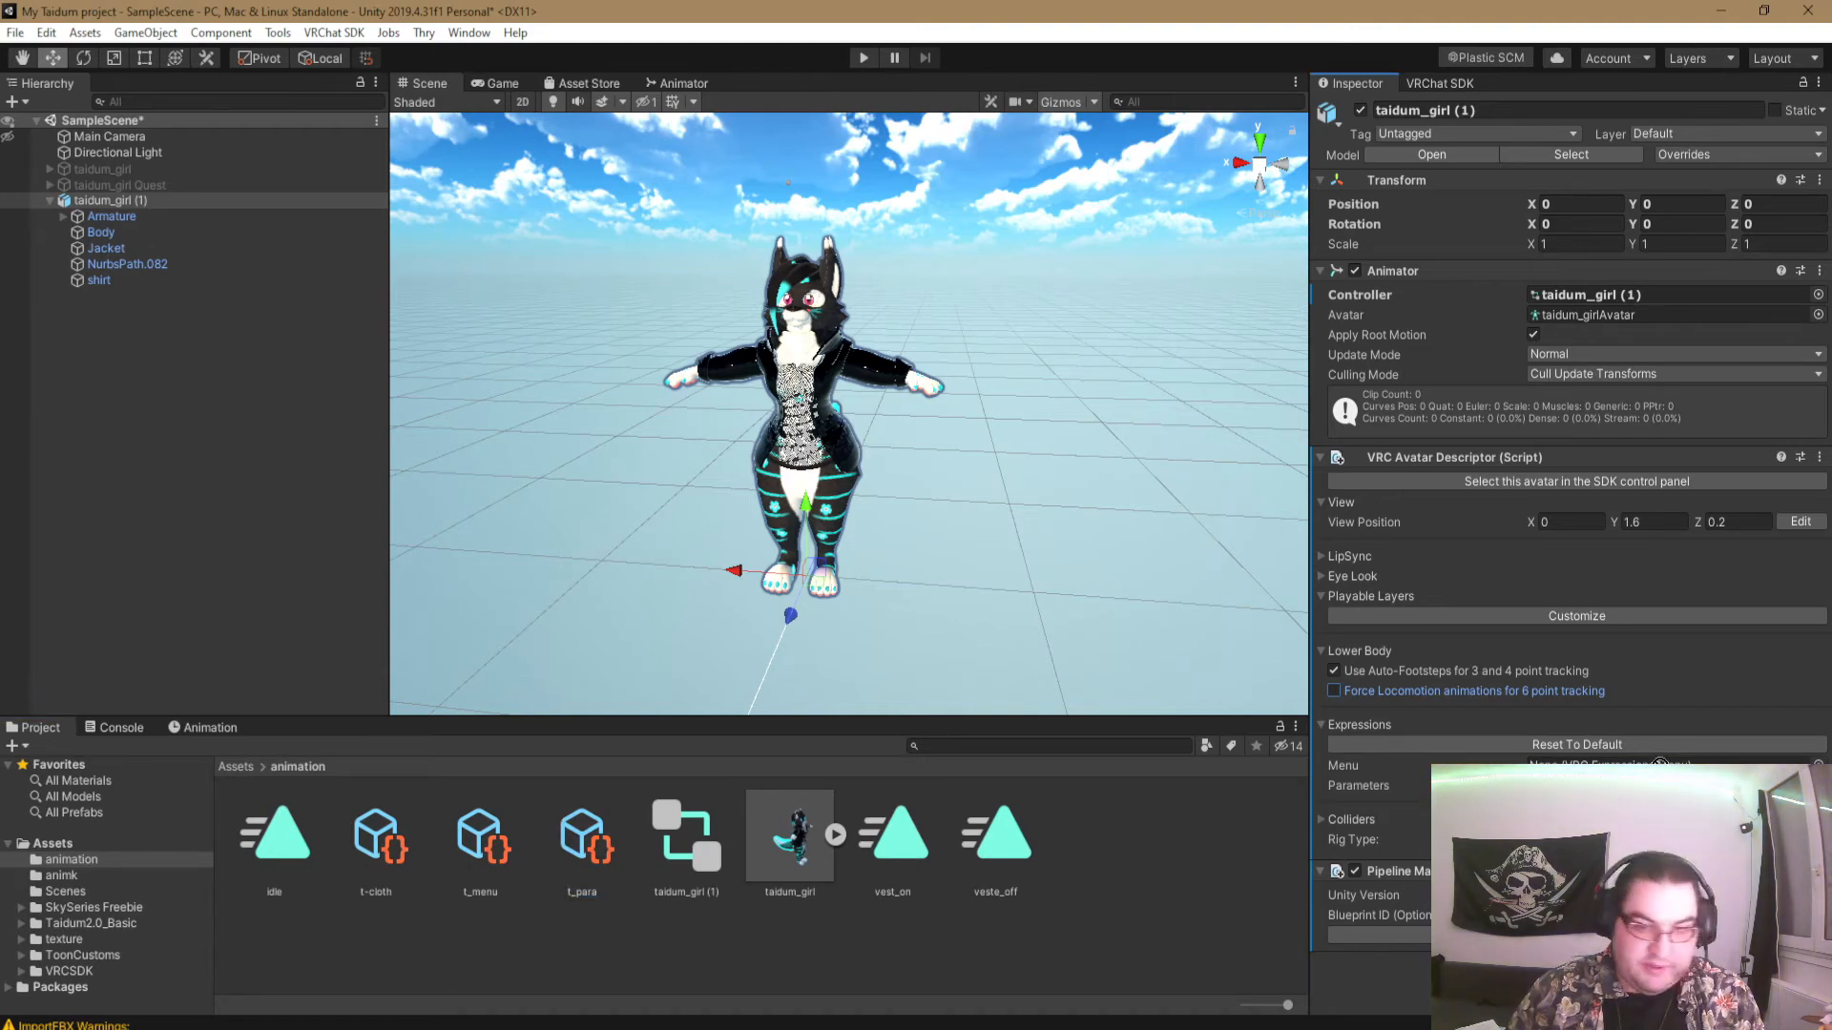
{"action": "left_click_drag", "start_coordinate": [480, 835], "coordinate": [1622, 765]}
- Add a Bool parameter named veste to the t_para expression parameters
{"action": "left_click", "coordinate": [584, 839]}
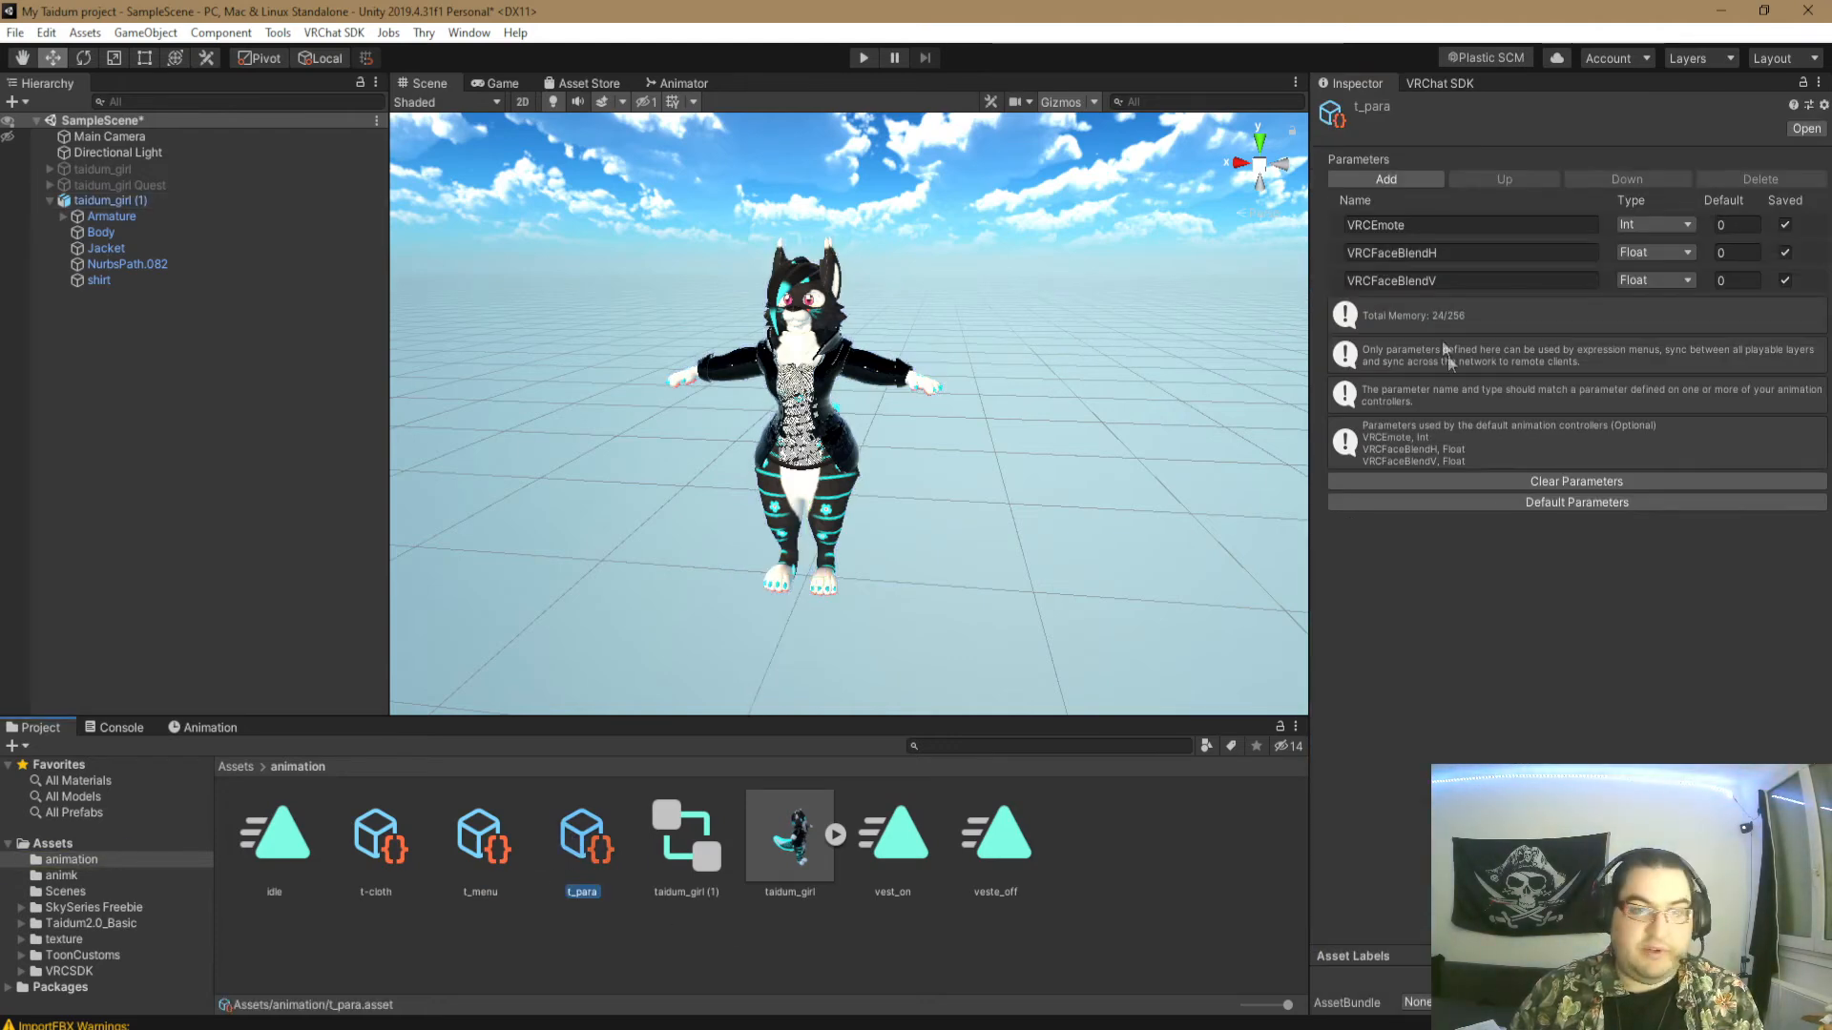
{"action": "left_click", "coordinate": [1398, 178]}
{"action": "left_click", "coordinate": [1681, 308]}
{"action": "left_click", "coordinate": [1649, 376]}
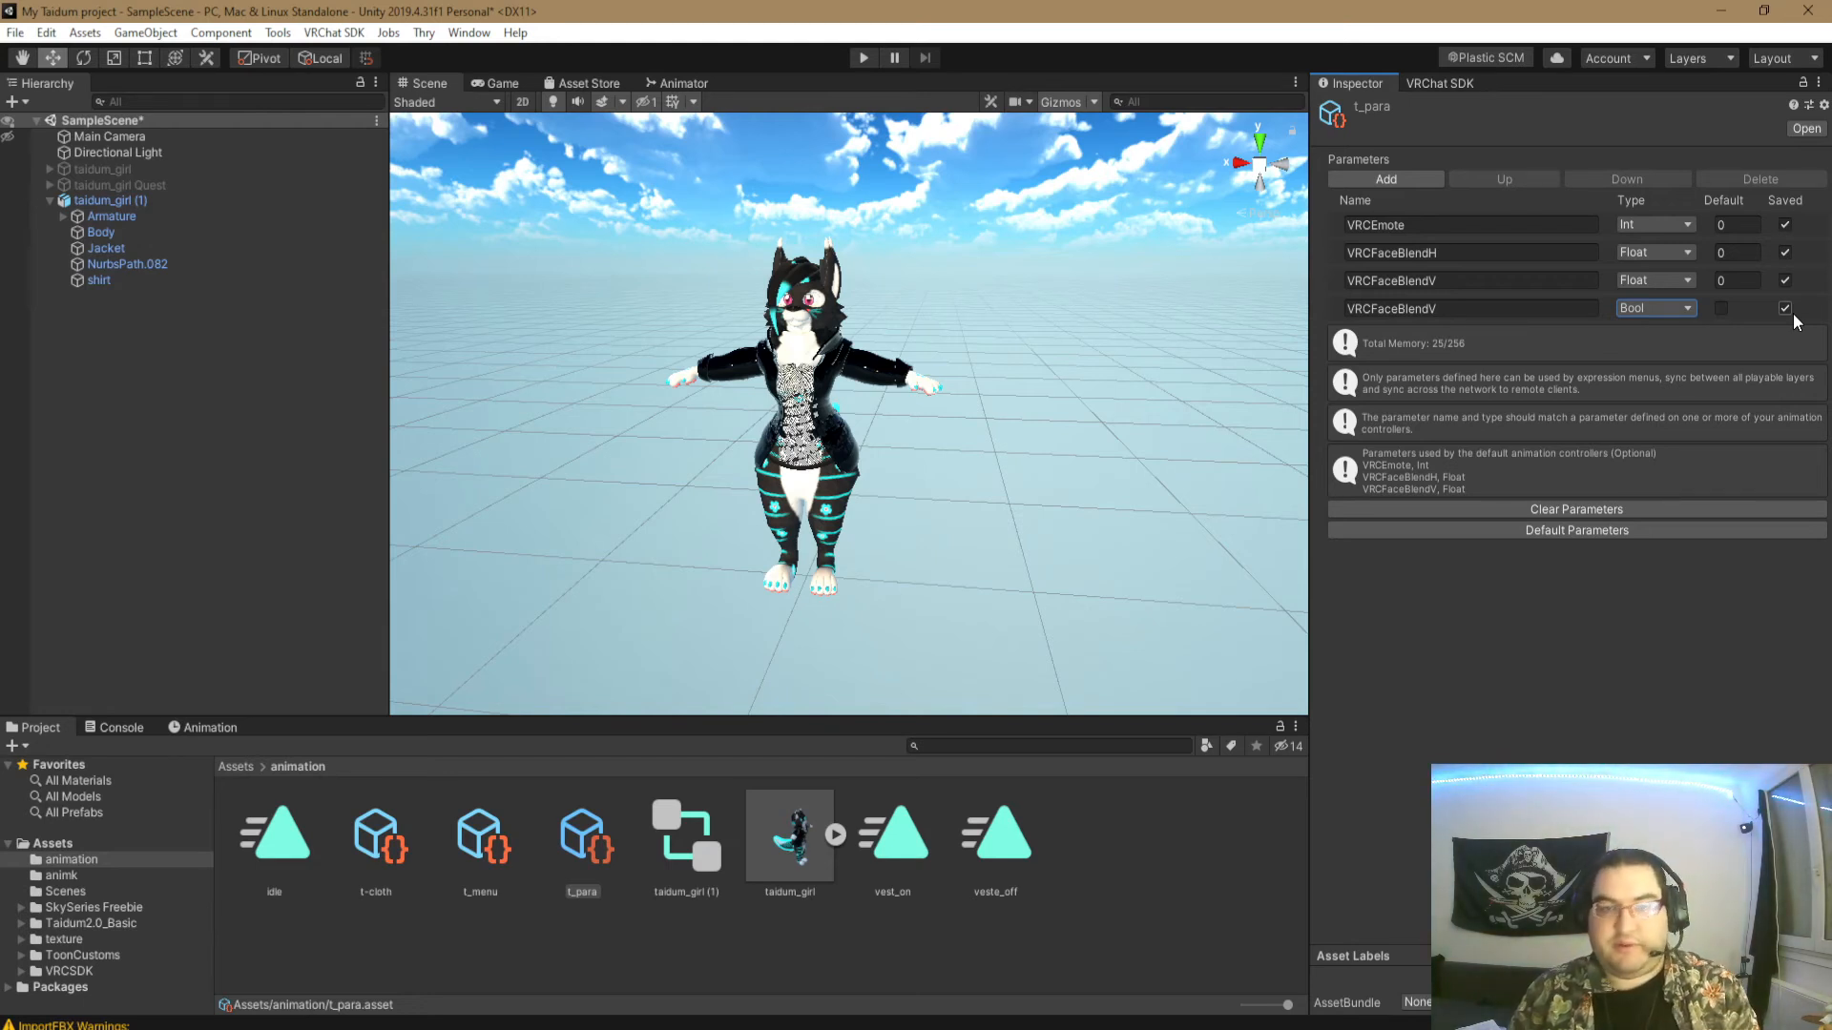
{"action": "left_click", "coordinate": [1469, 313]}
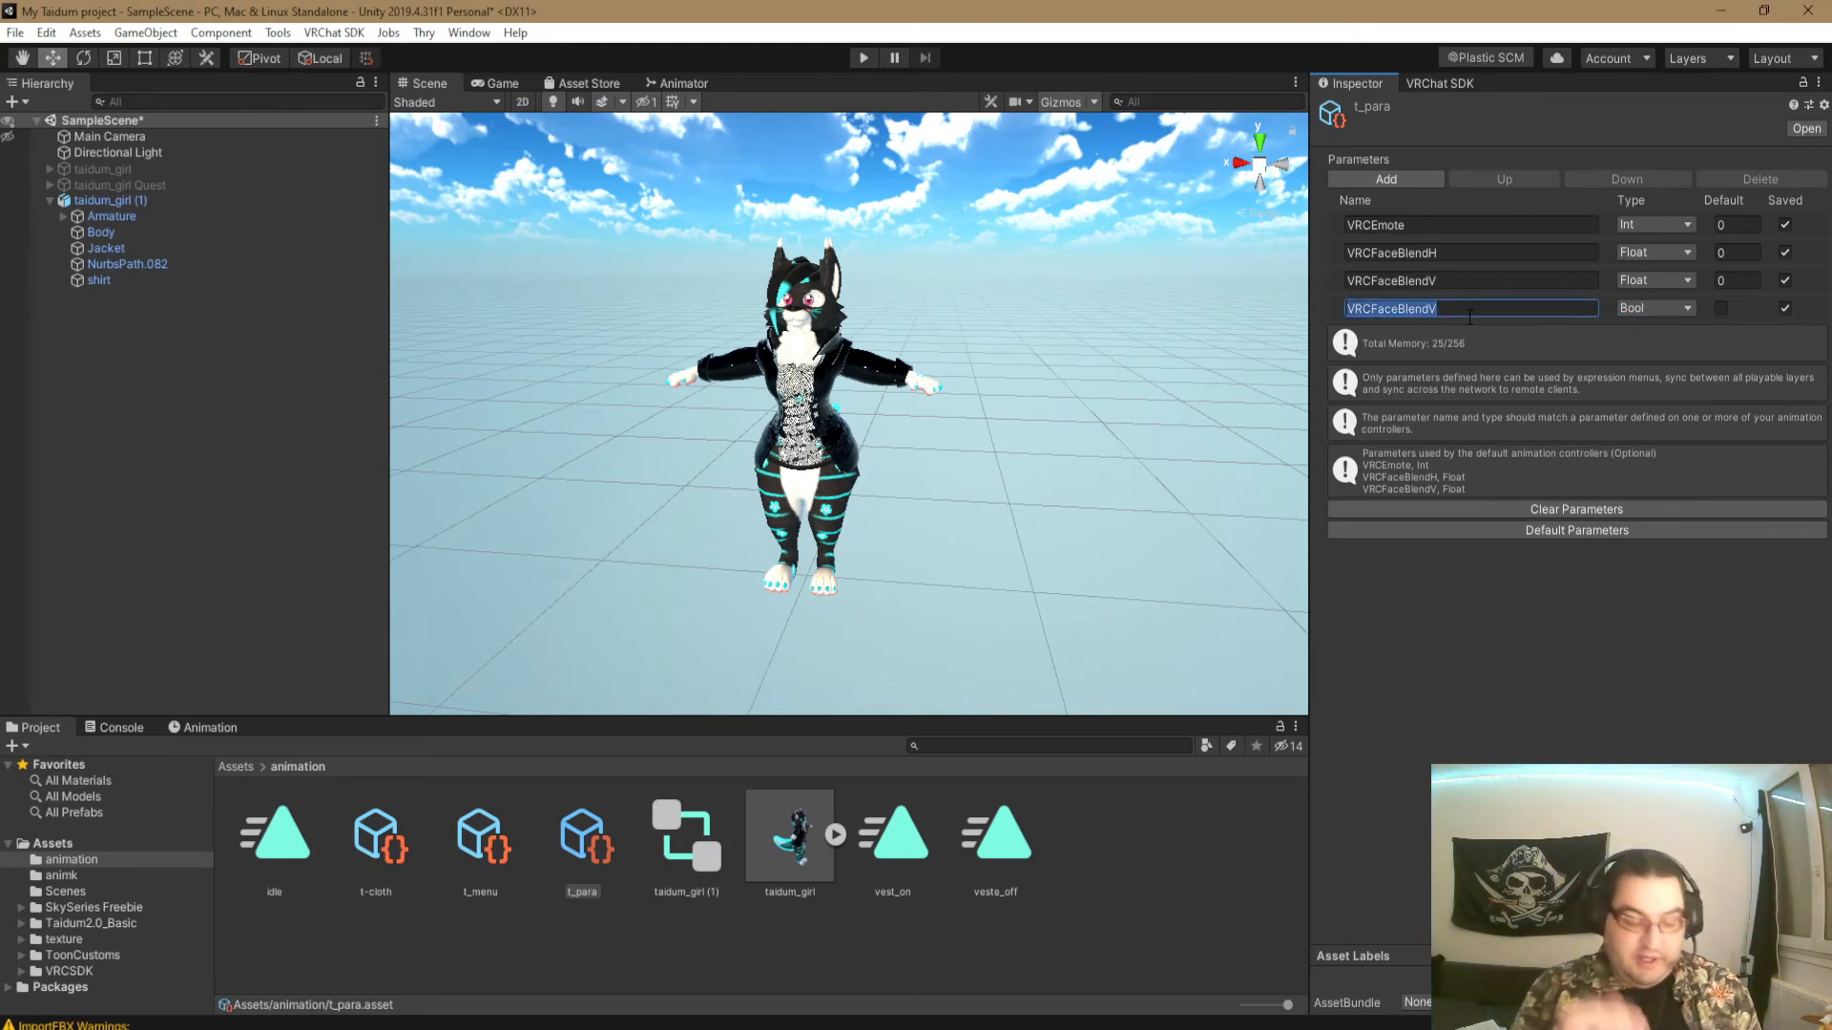
{"action": "type", "text": "veste"}
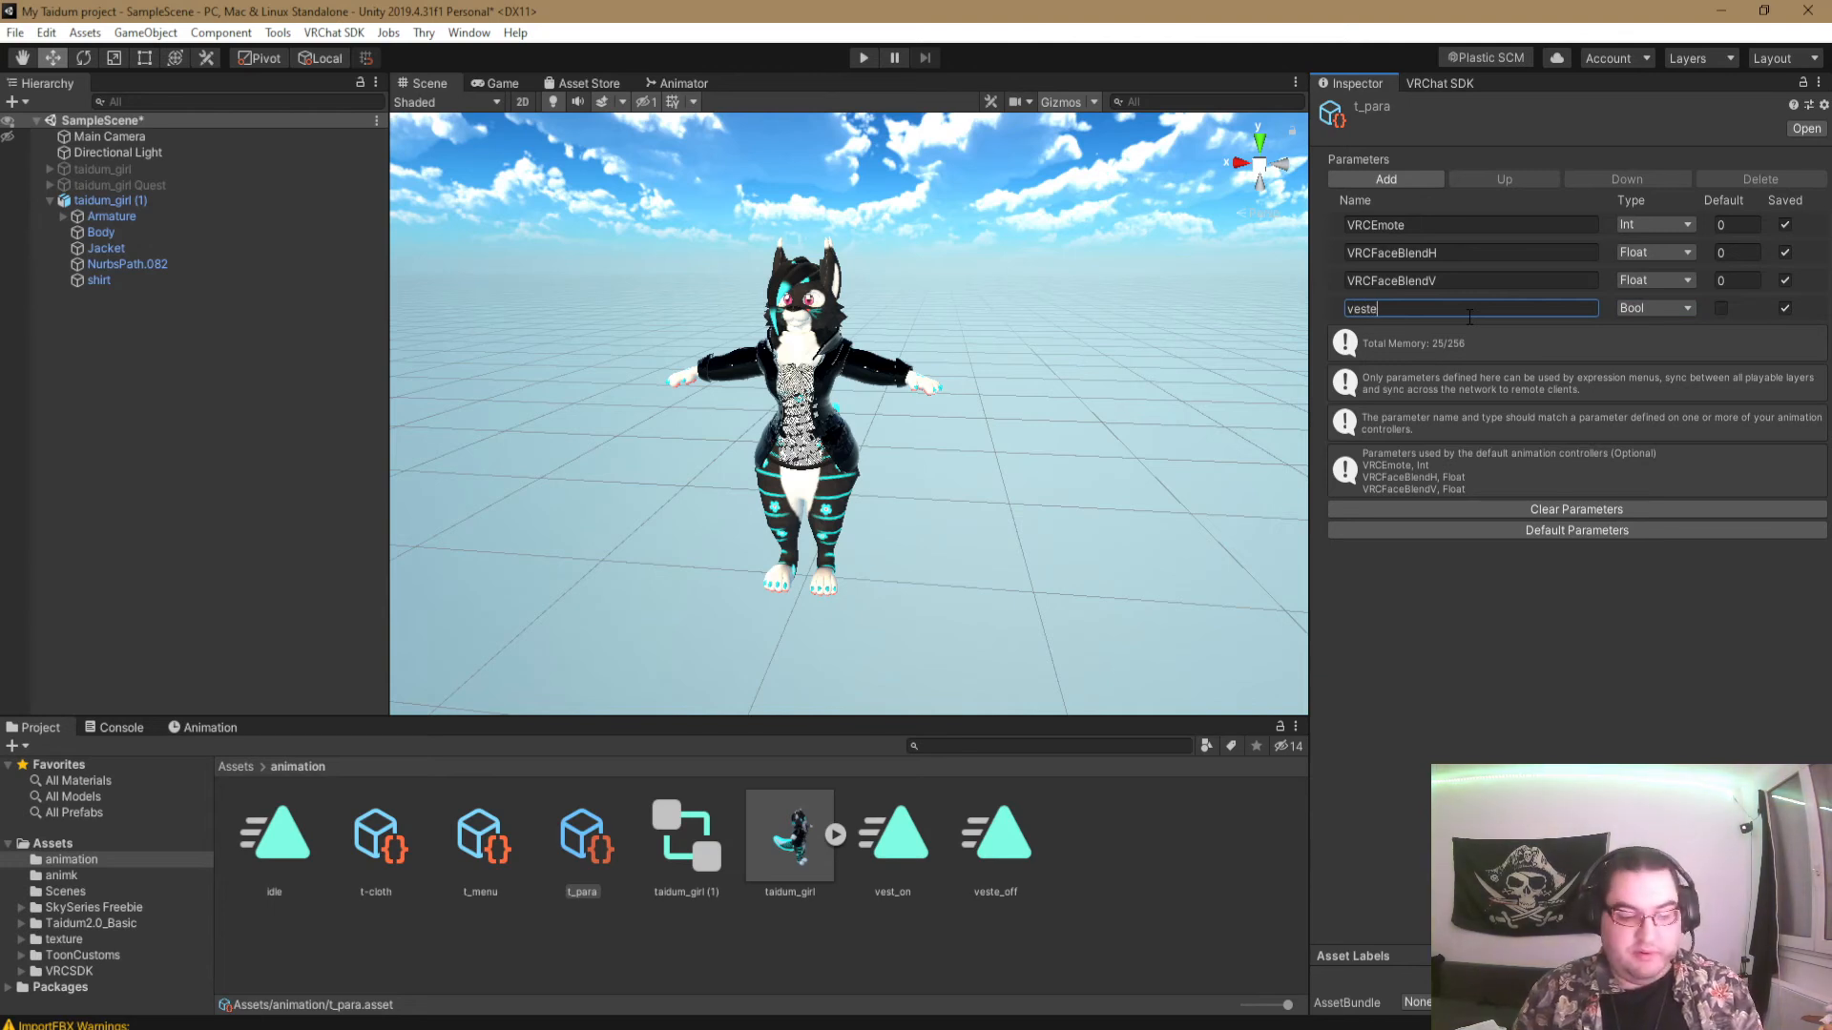
- Check the parameter name in the animator controller against the new t_para entry and return to the scene view
{"action": "left_click", "coordinate": [679, 83]}
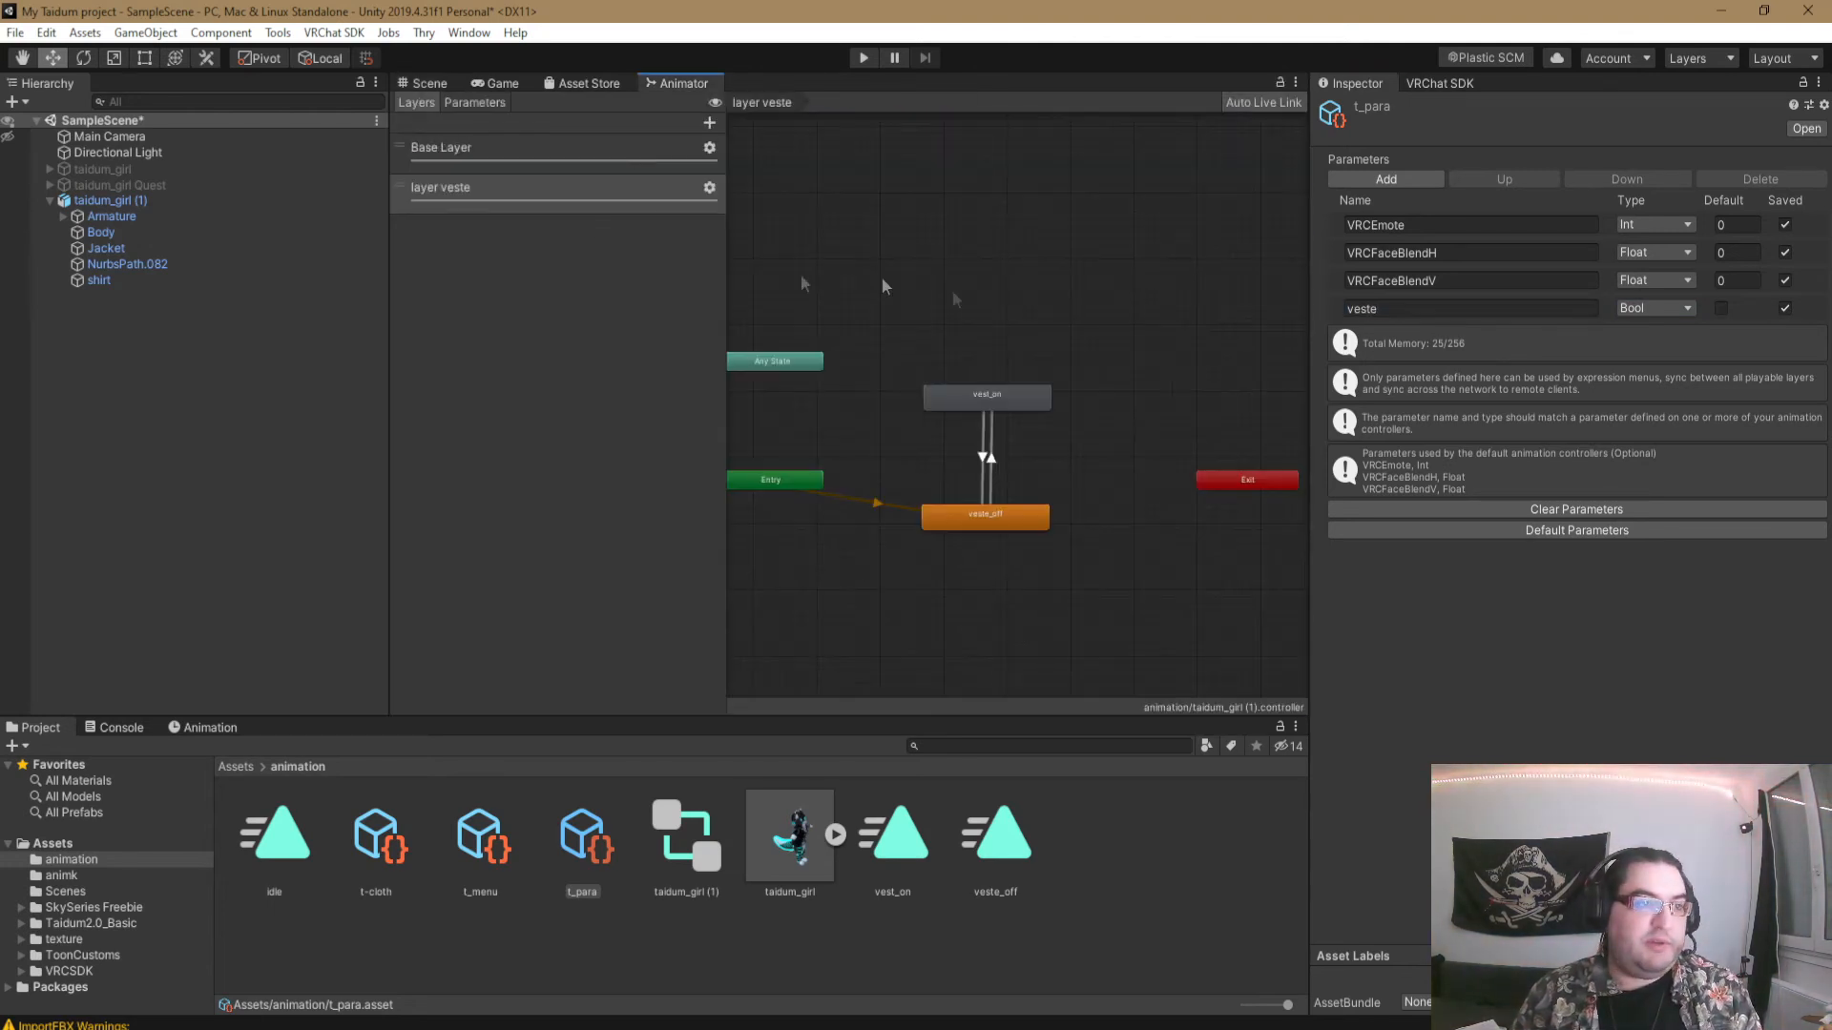
{"action": "left_click", "coordinate": [474, 102]}
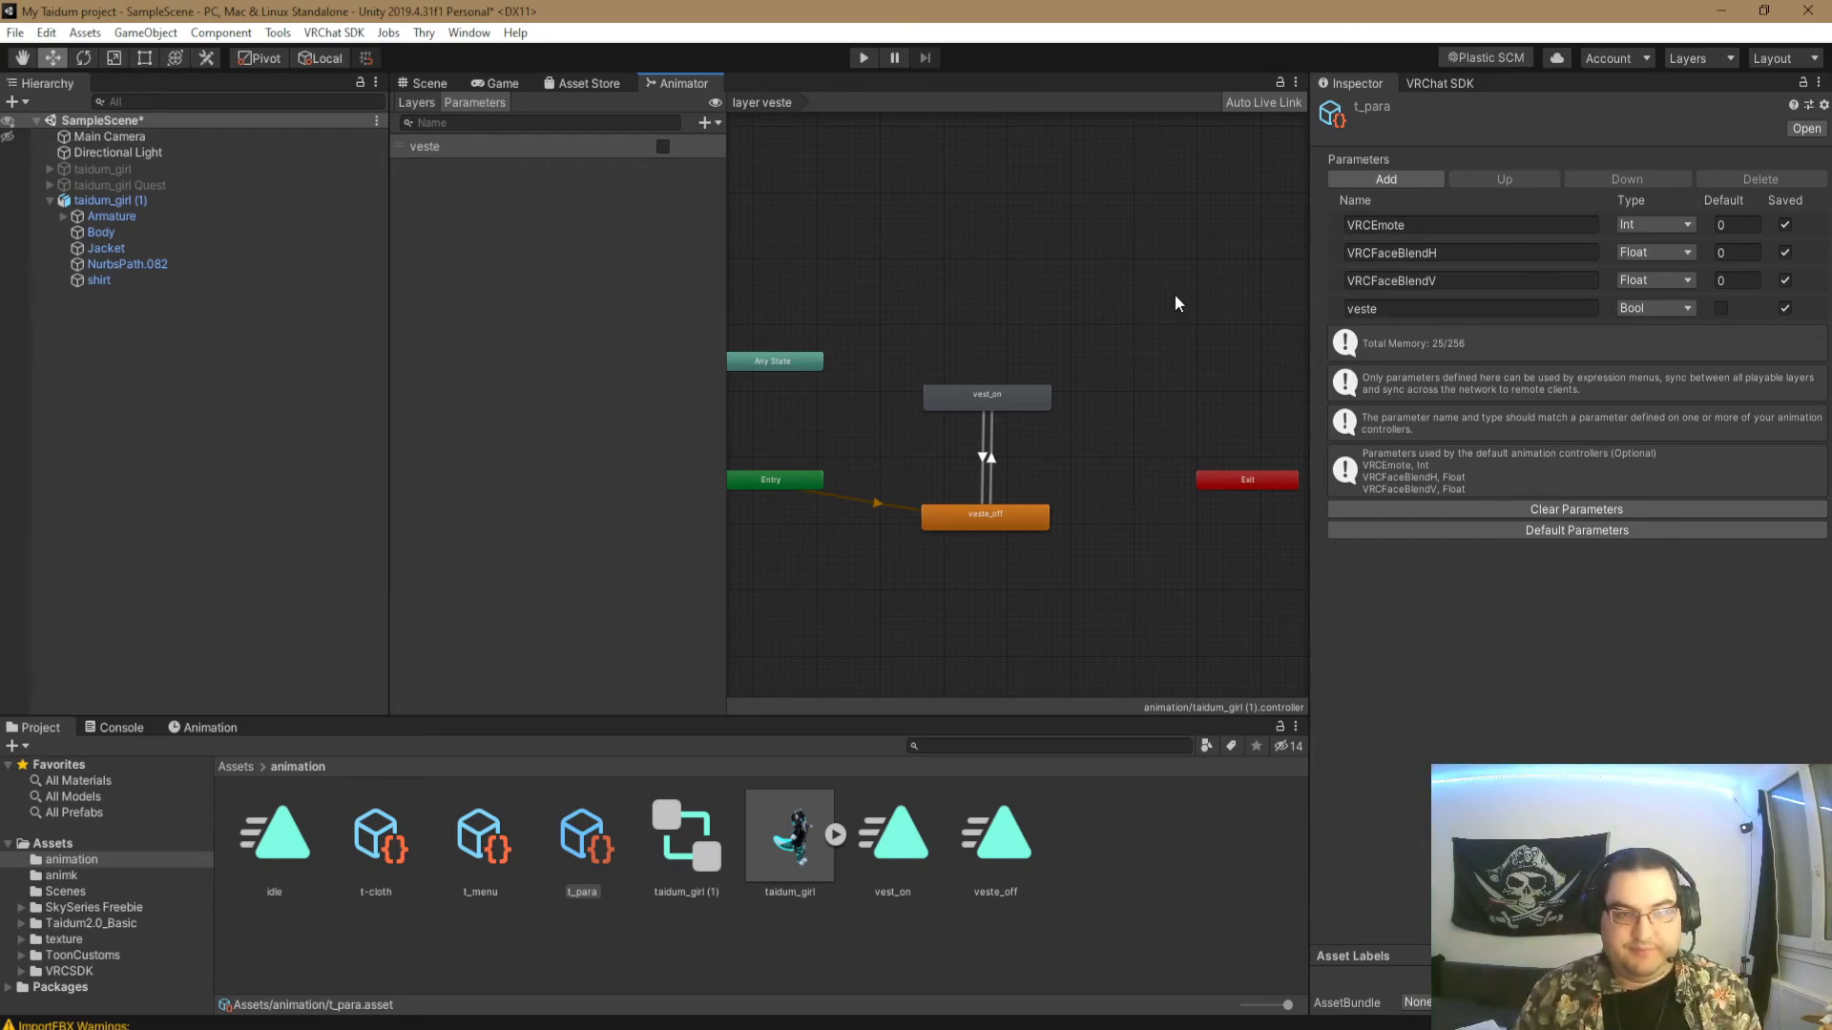
{"action": "left_click", "coordinate": [425, 84]}
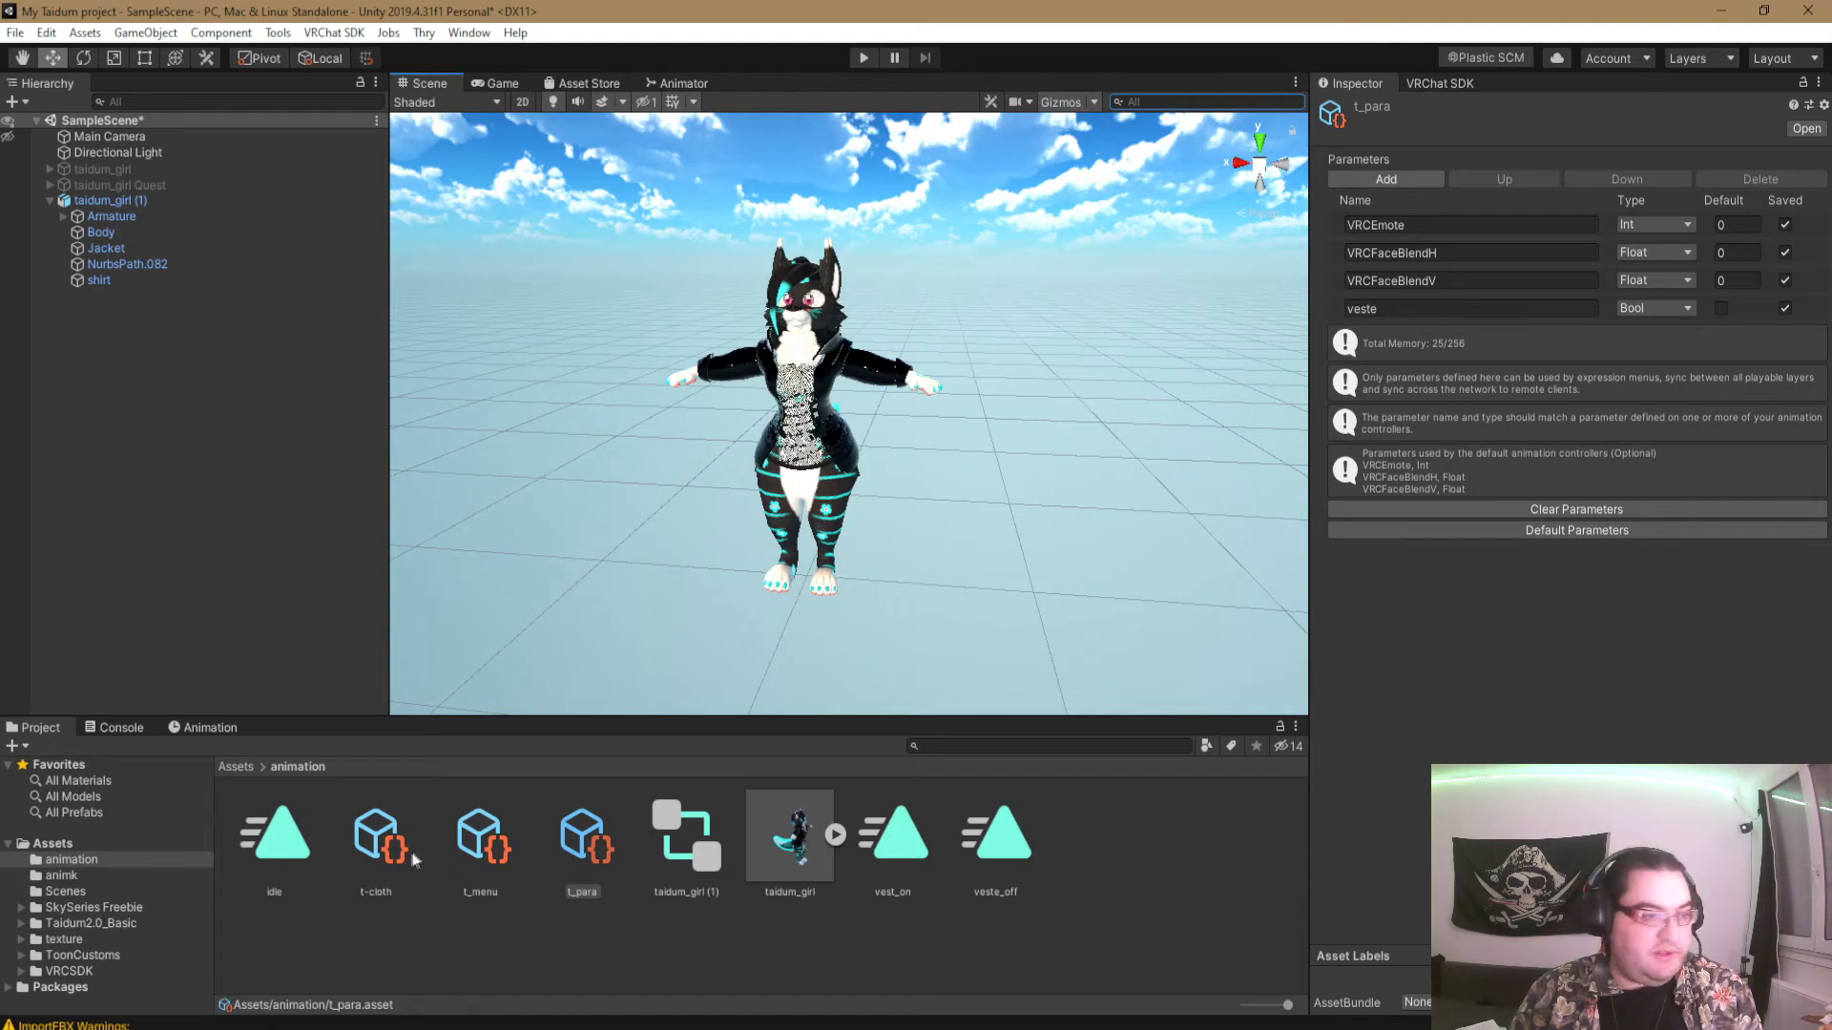
- Add a control named Dossier cloth to the t_menu expressions menu and give it the item_folder icon
{"action": "left_click", "coordinate": [482, 836]}
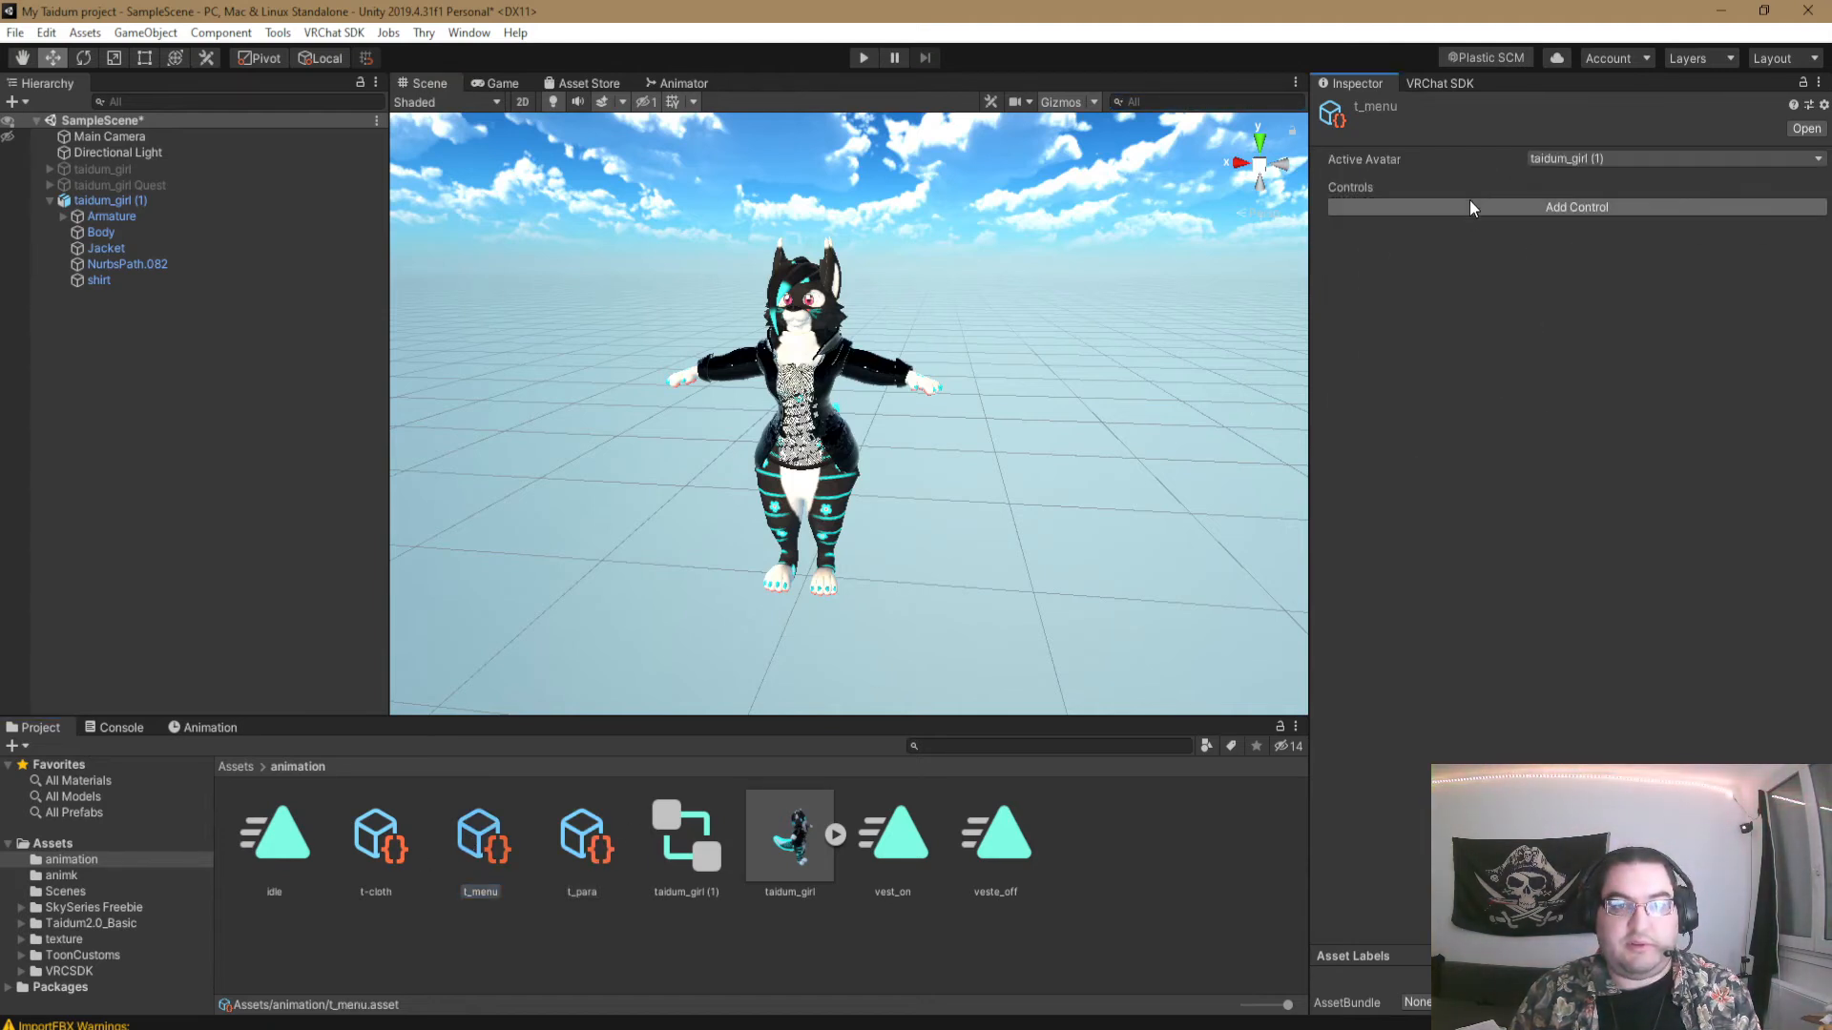
{"action": "left_click", "coordinate": [1469, 208]}
{"action": "left_click", "coordinate": [1613, 252]}
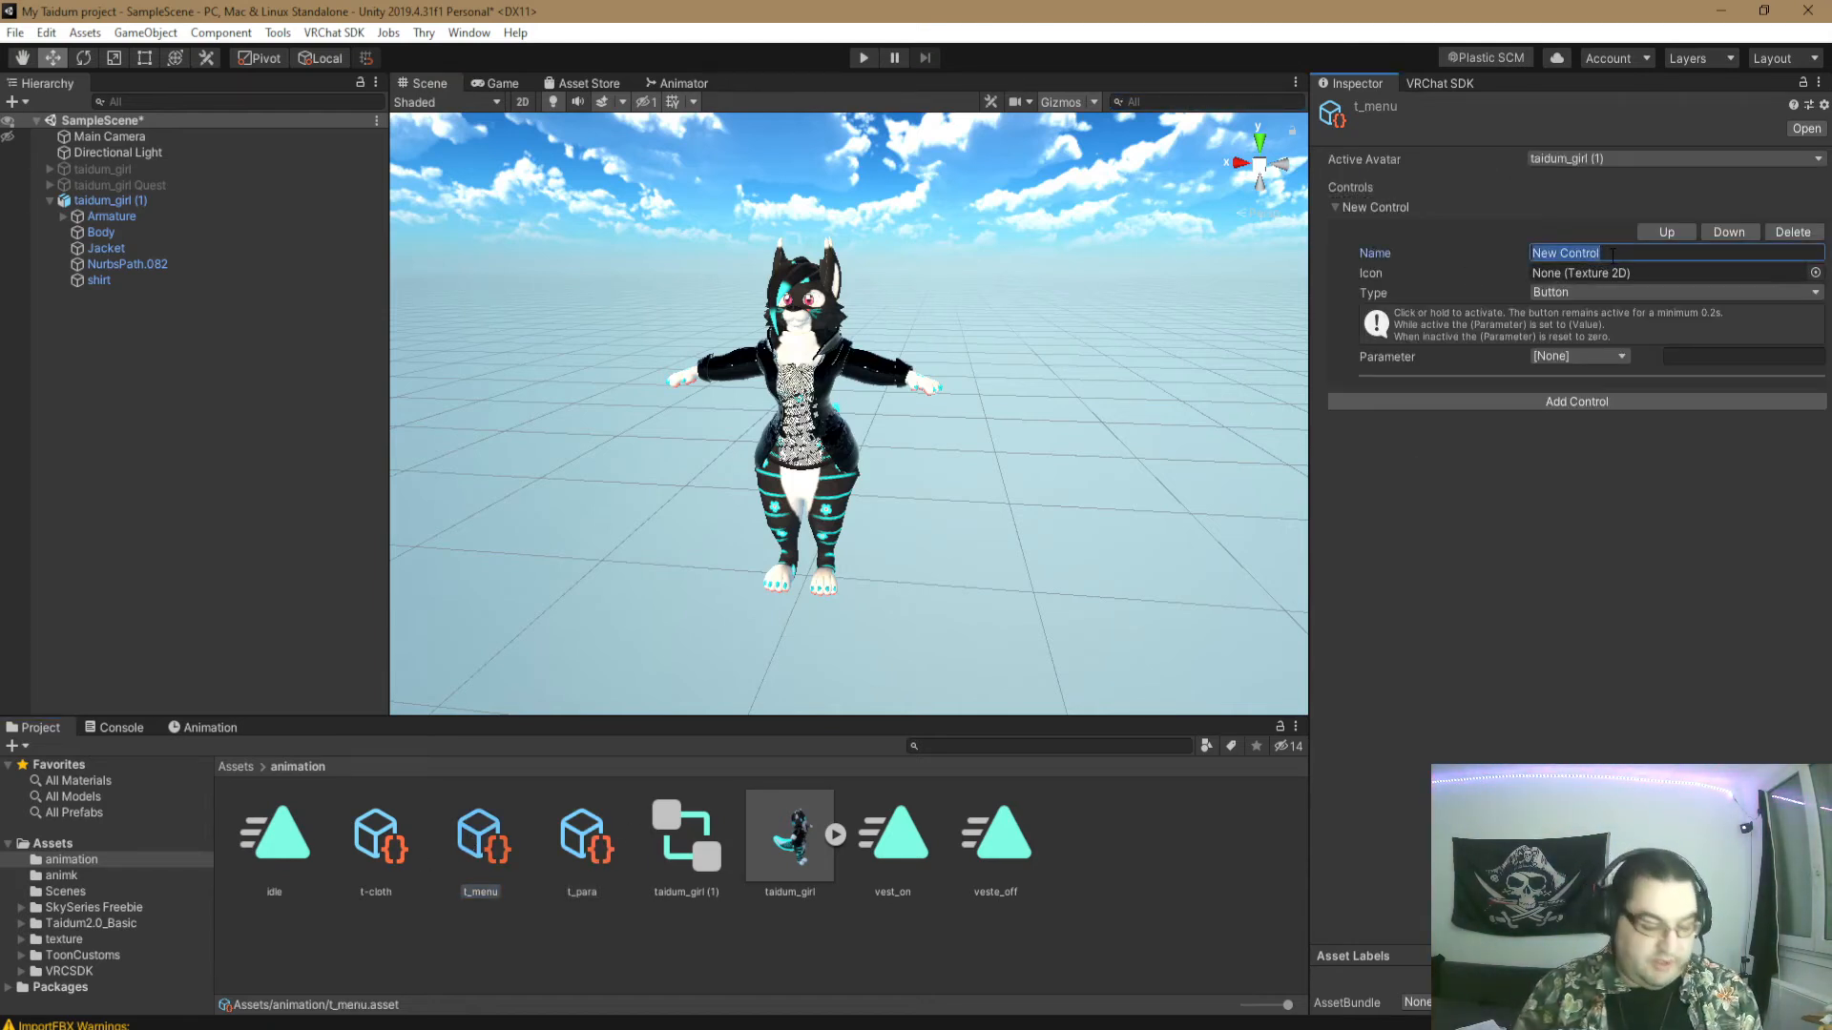
{"action": "type", "text": "Dossier"}
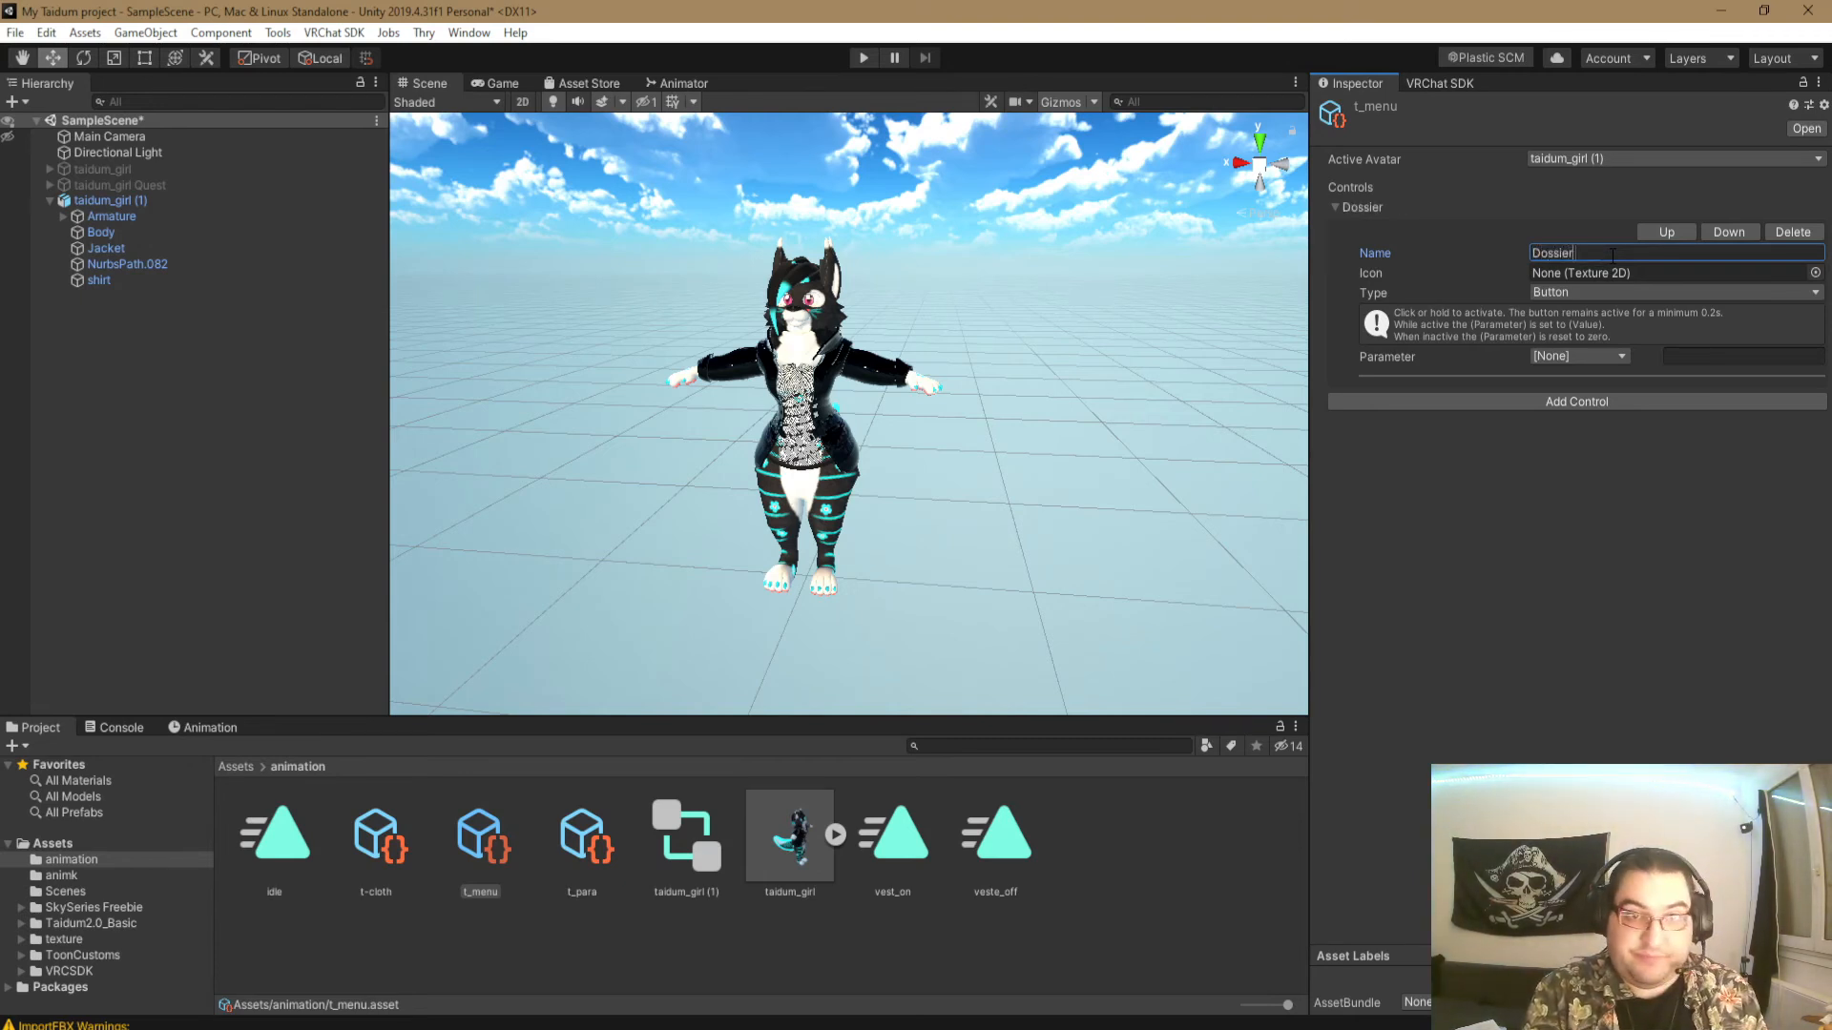
{"action": "type", "text": " cloth"}
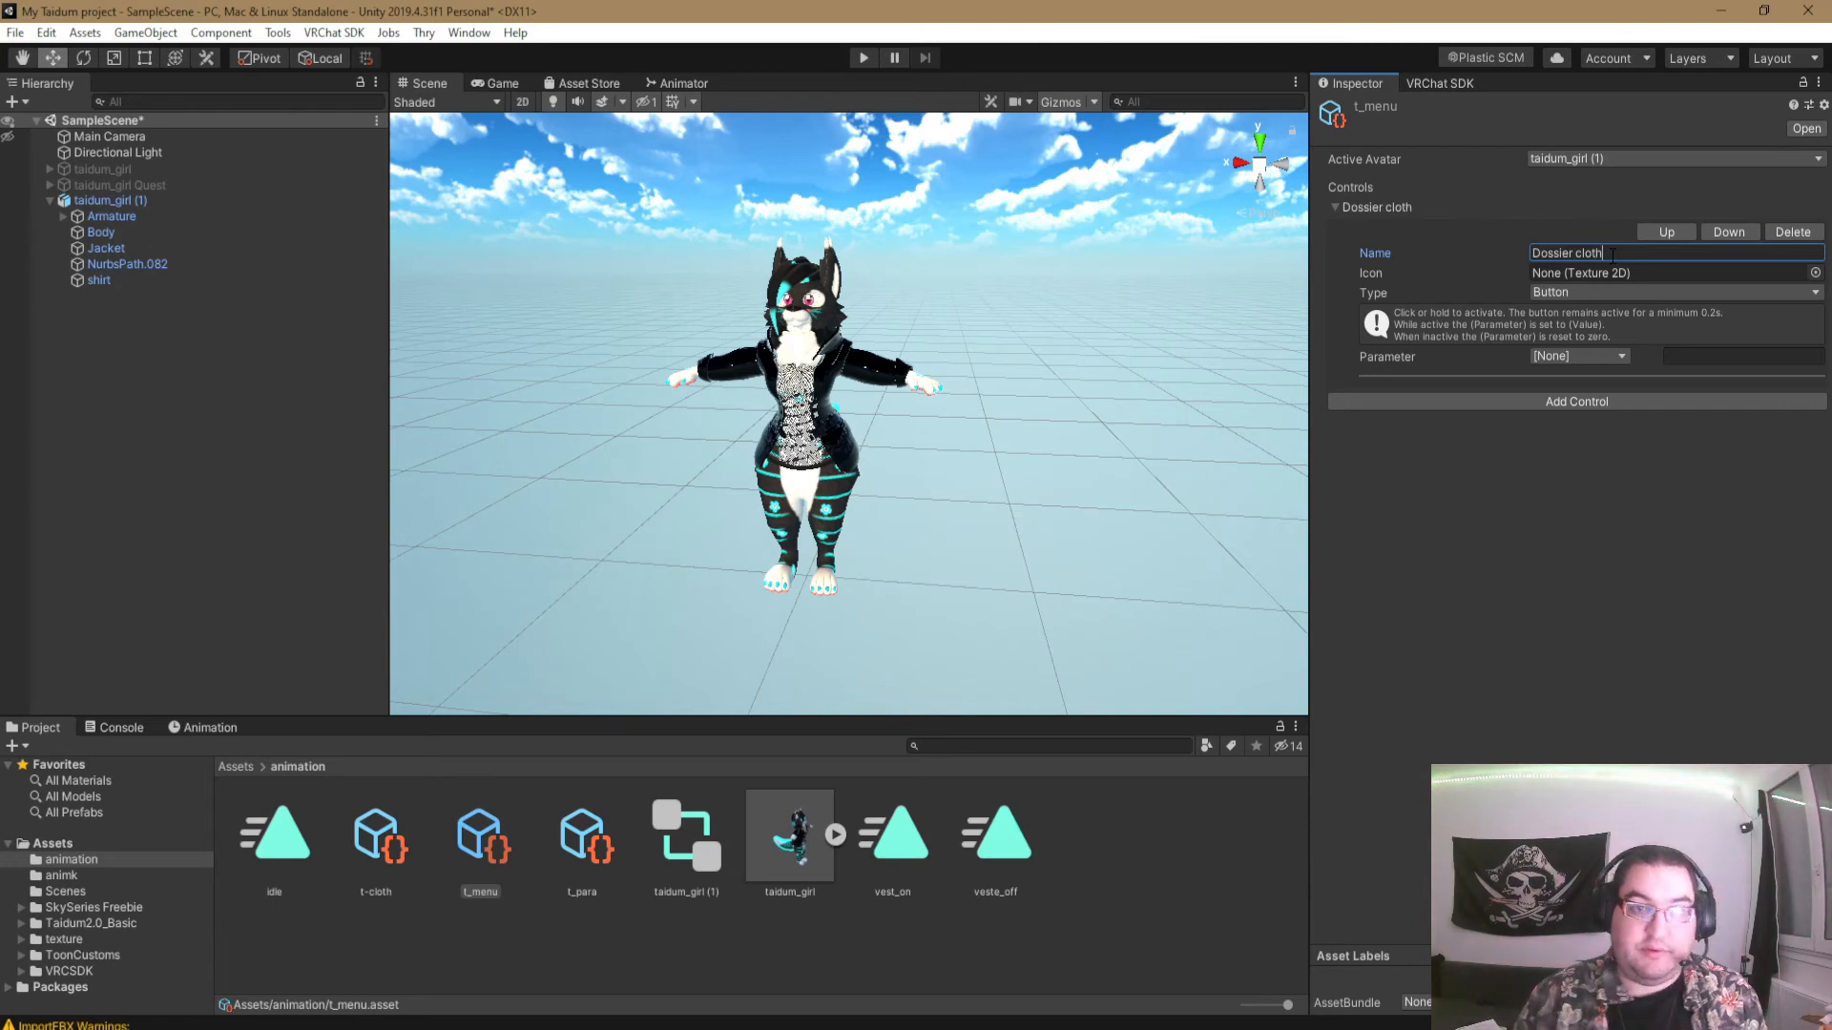
{"action": "left_click", "coordinate": [1815, 273]}
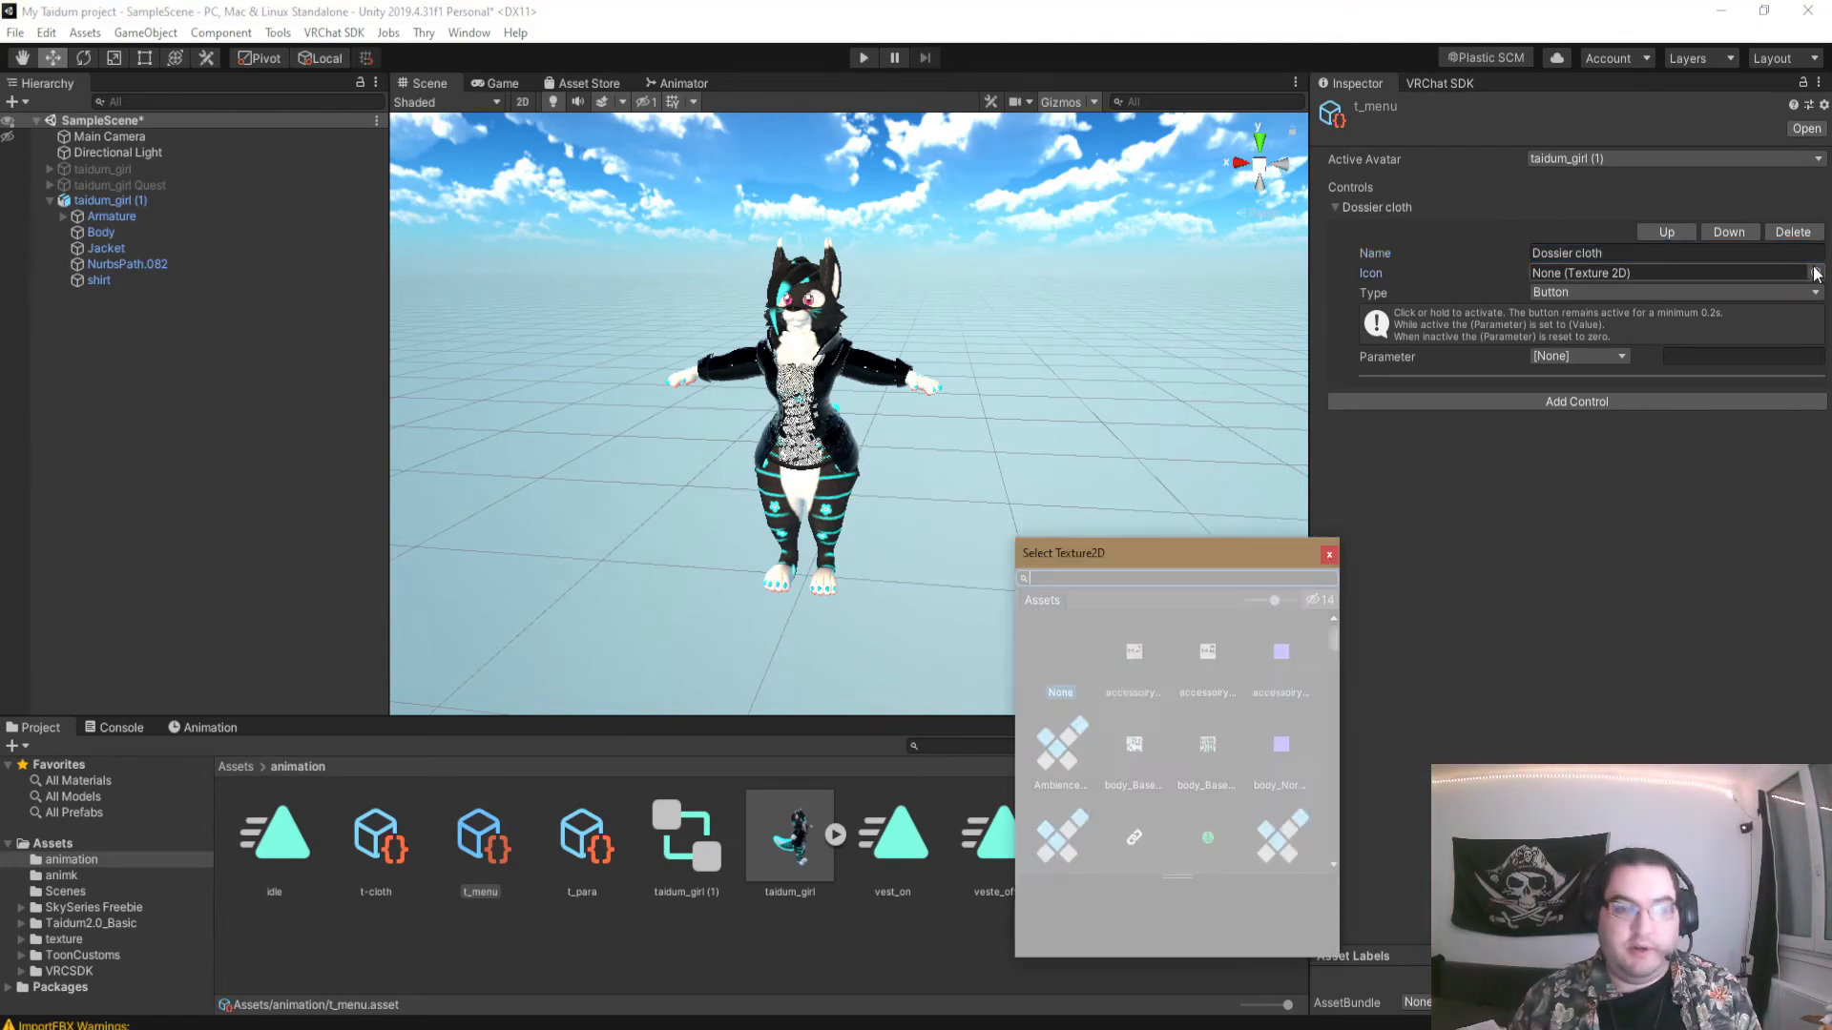
{"action": "type", "text": "fol"}
{"action": "double_click", "coordinate": [1141, 647]}
- Make the Dossier cloth control a Sub Menu that opens the t-cloth menu
{"action": "left_click", "coordinate": [1601, 293]}
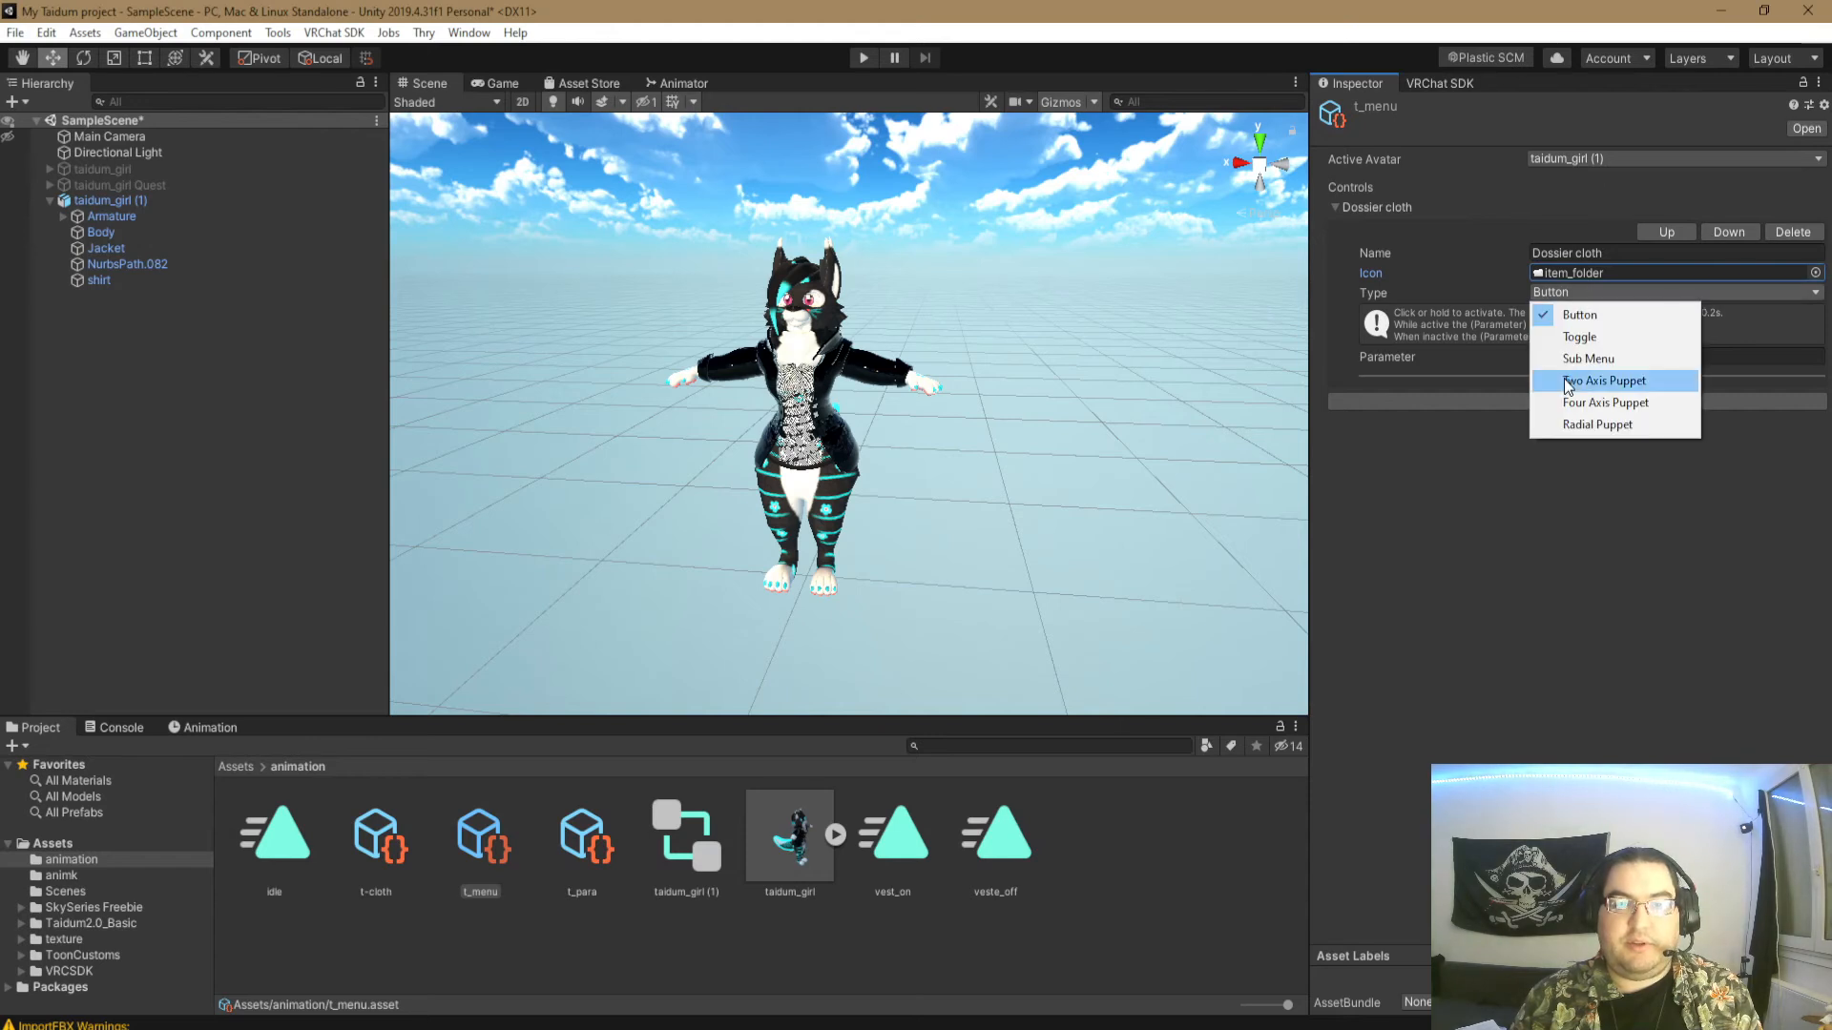
{"action": "left_click", "coordinate": [1582, 363]}
{"action": "left_click_drag", "start_coordinate": [373, 841], "coordinate": [1587, 399]}
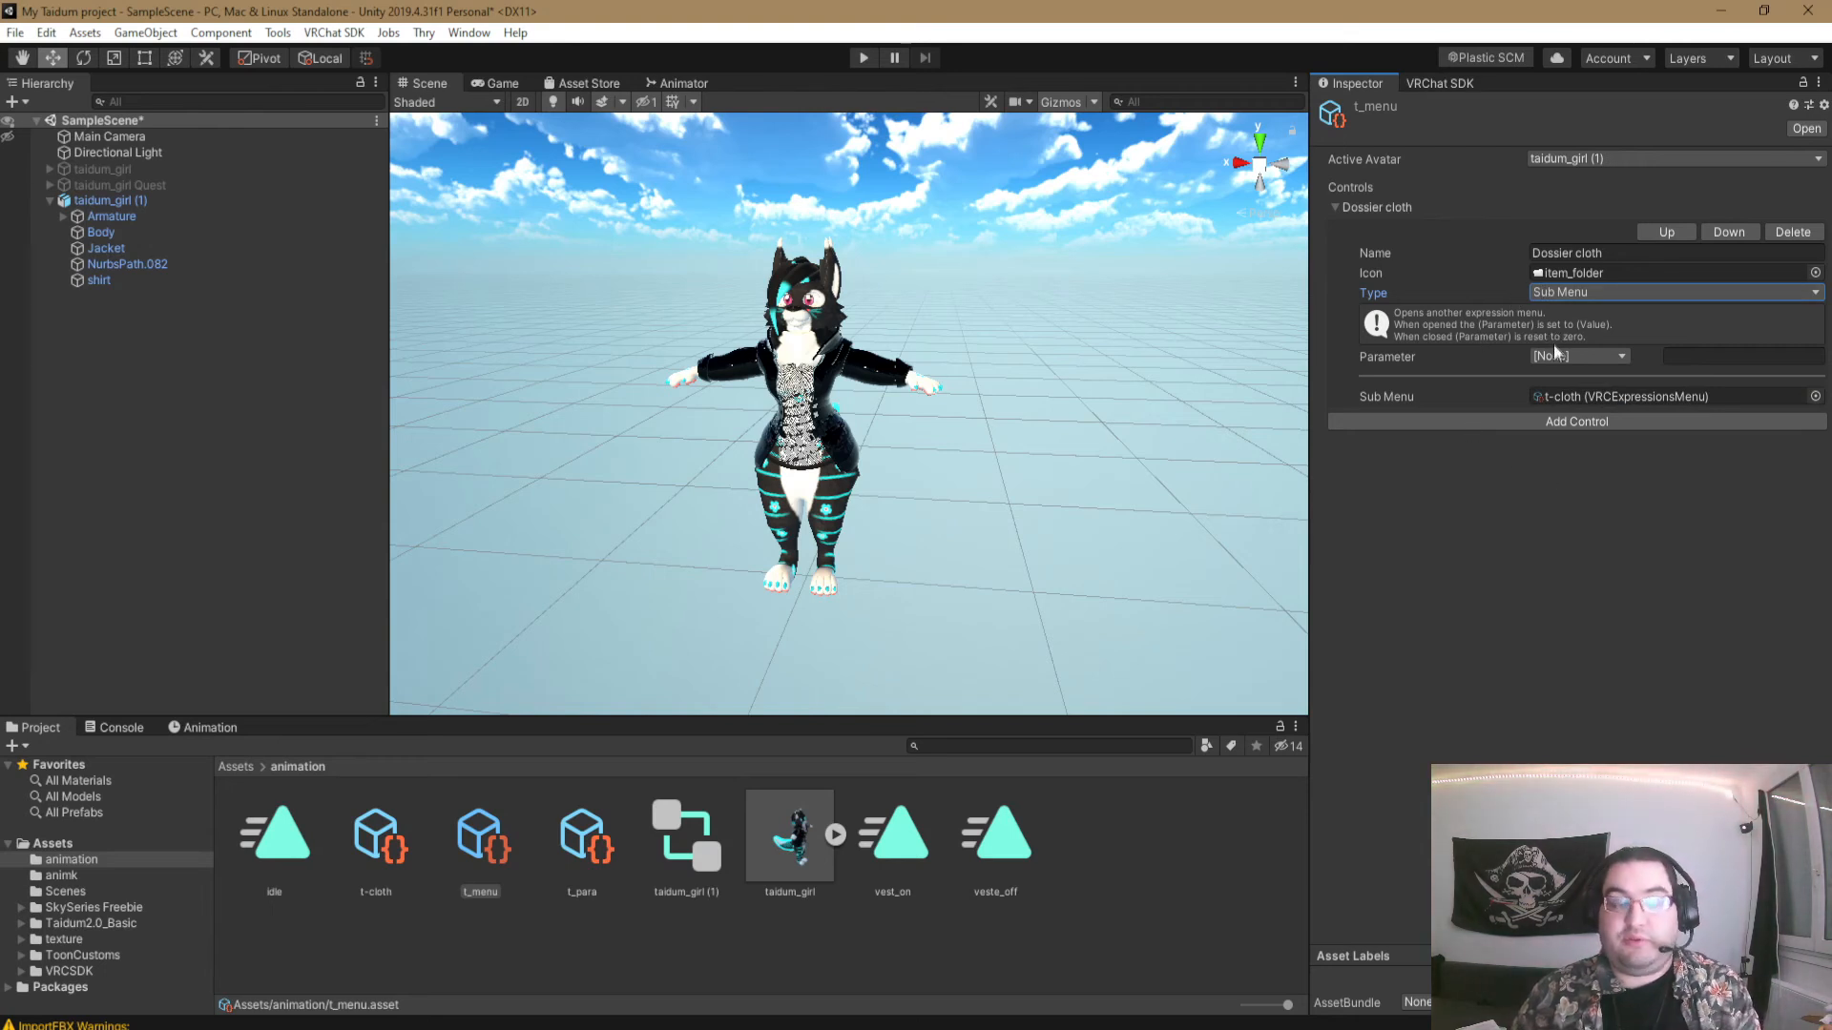
- Add a control named veste to the t-cloth menu and give it the Chain icon
{"action": "left_click", "coordinate": [386, 836]}
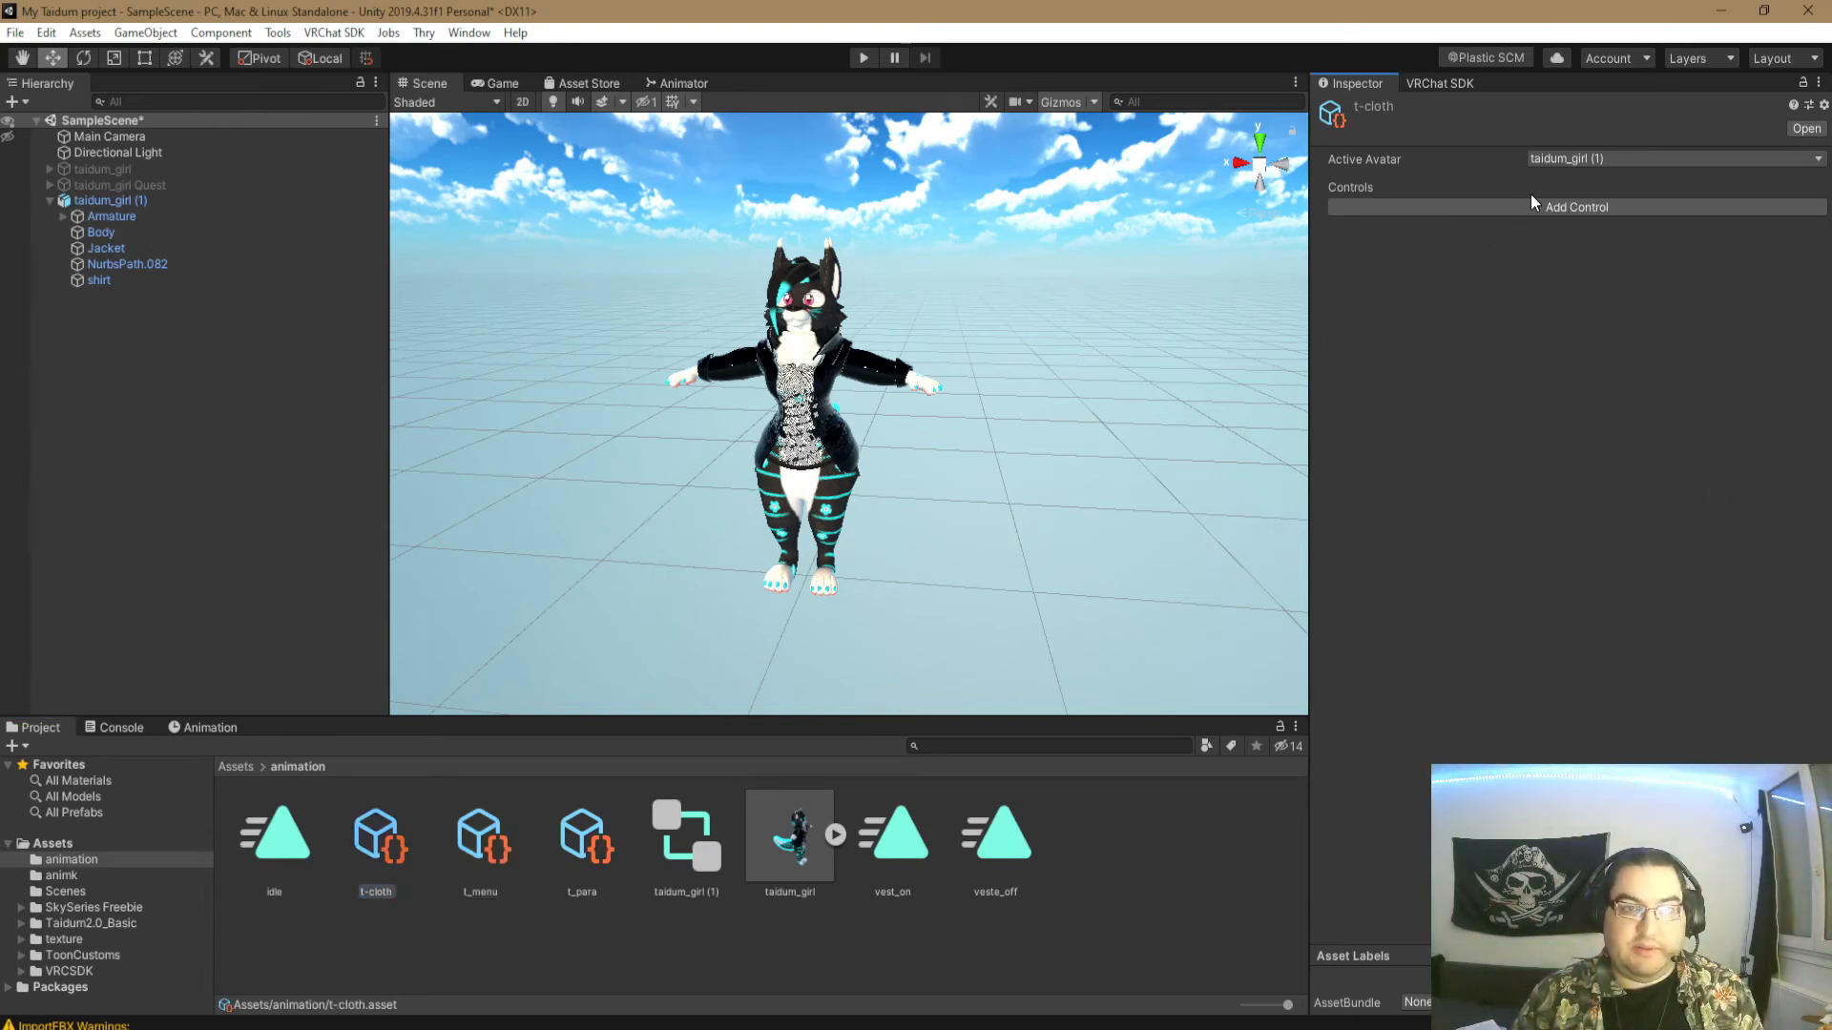
{"action": "left_click", "coordinate": [1553, 208]}
{"action": "left_click", "coordinate": [1679, 253]}
{"action": "type", "text": "veste"}
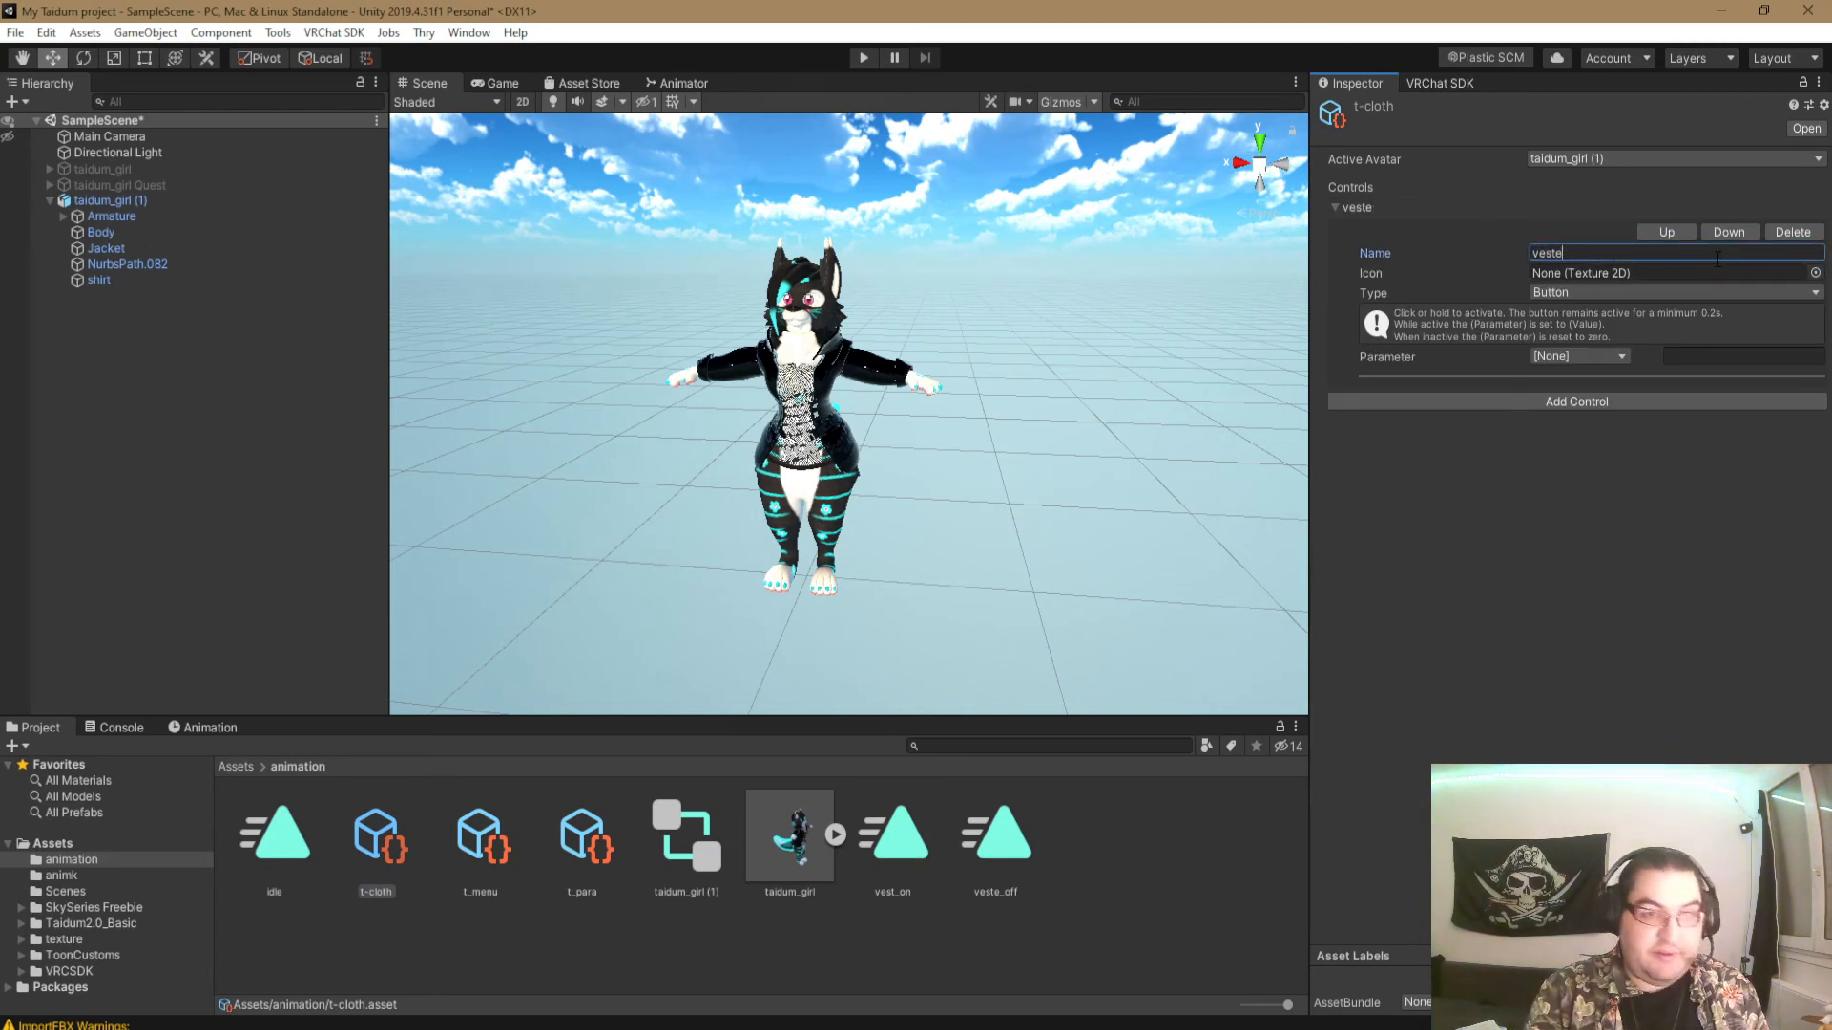
{"action": "left_click", "coordinate": [1815, 273]}
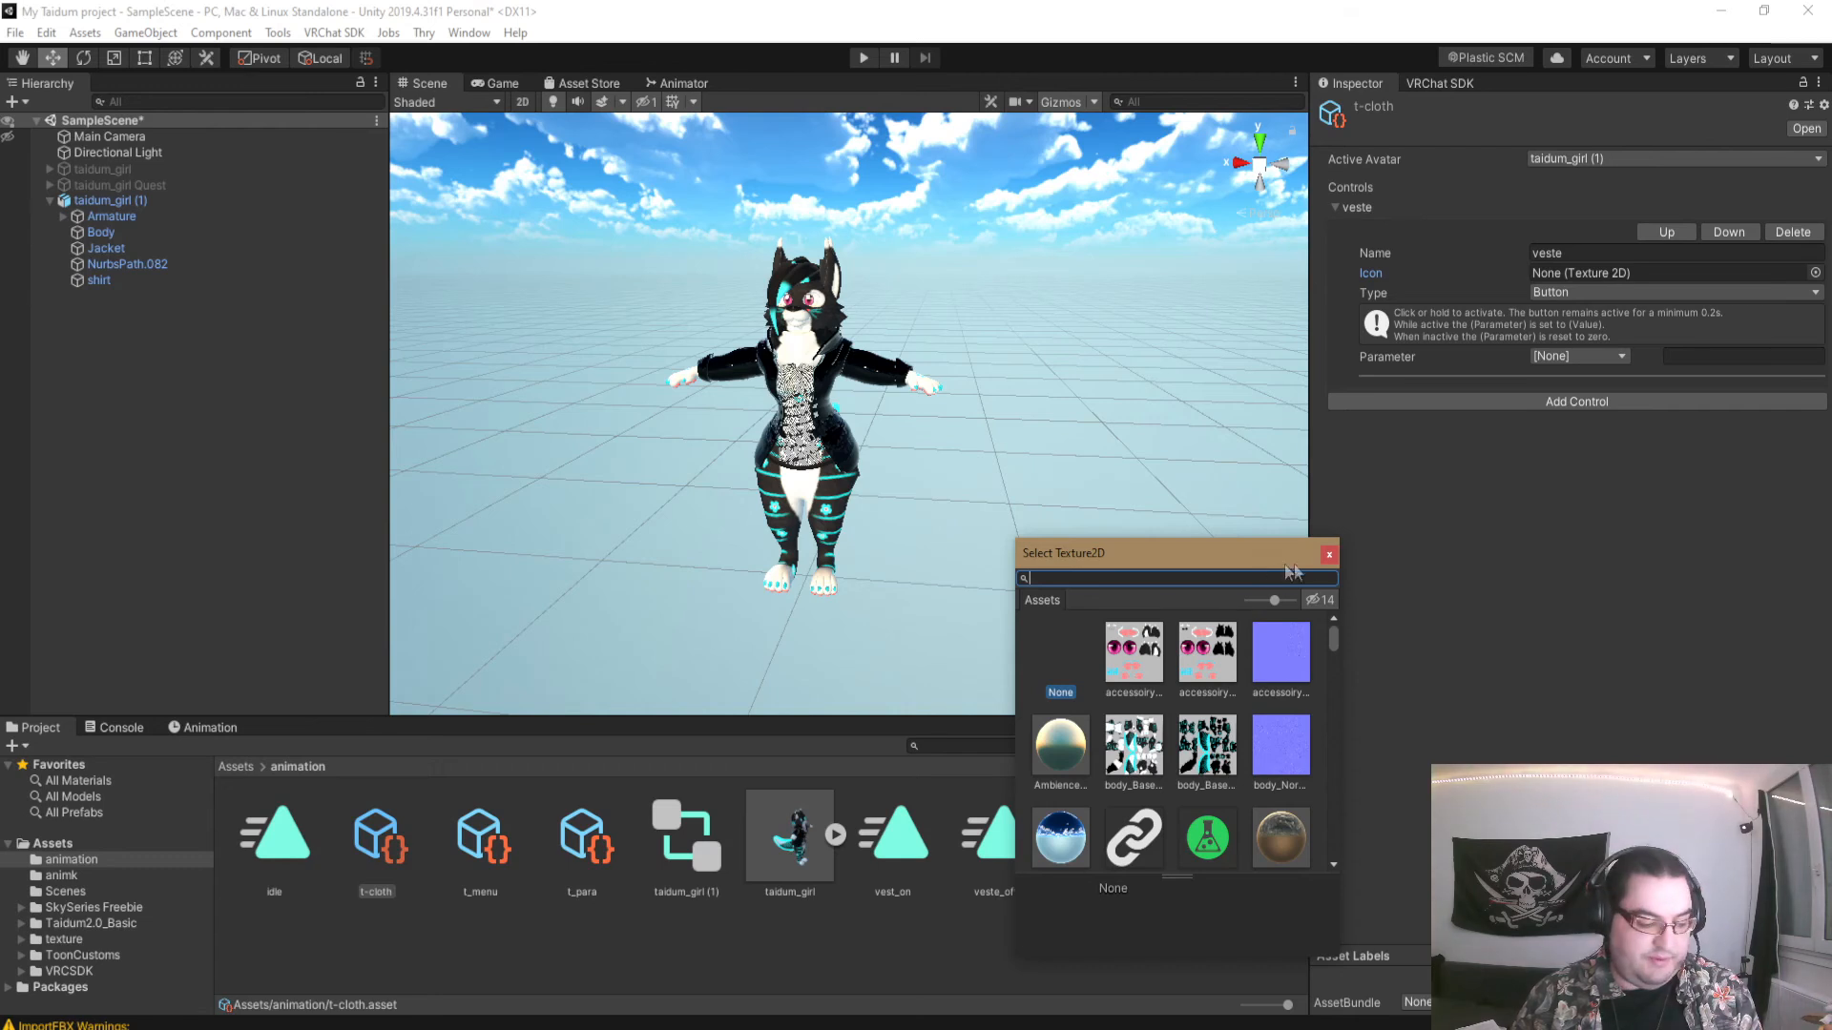
{"action": "left_click", "coordinate": [1129, 839]}
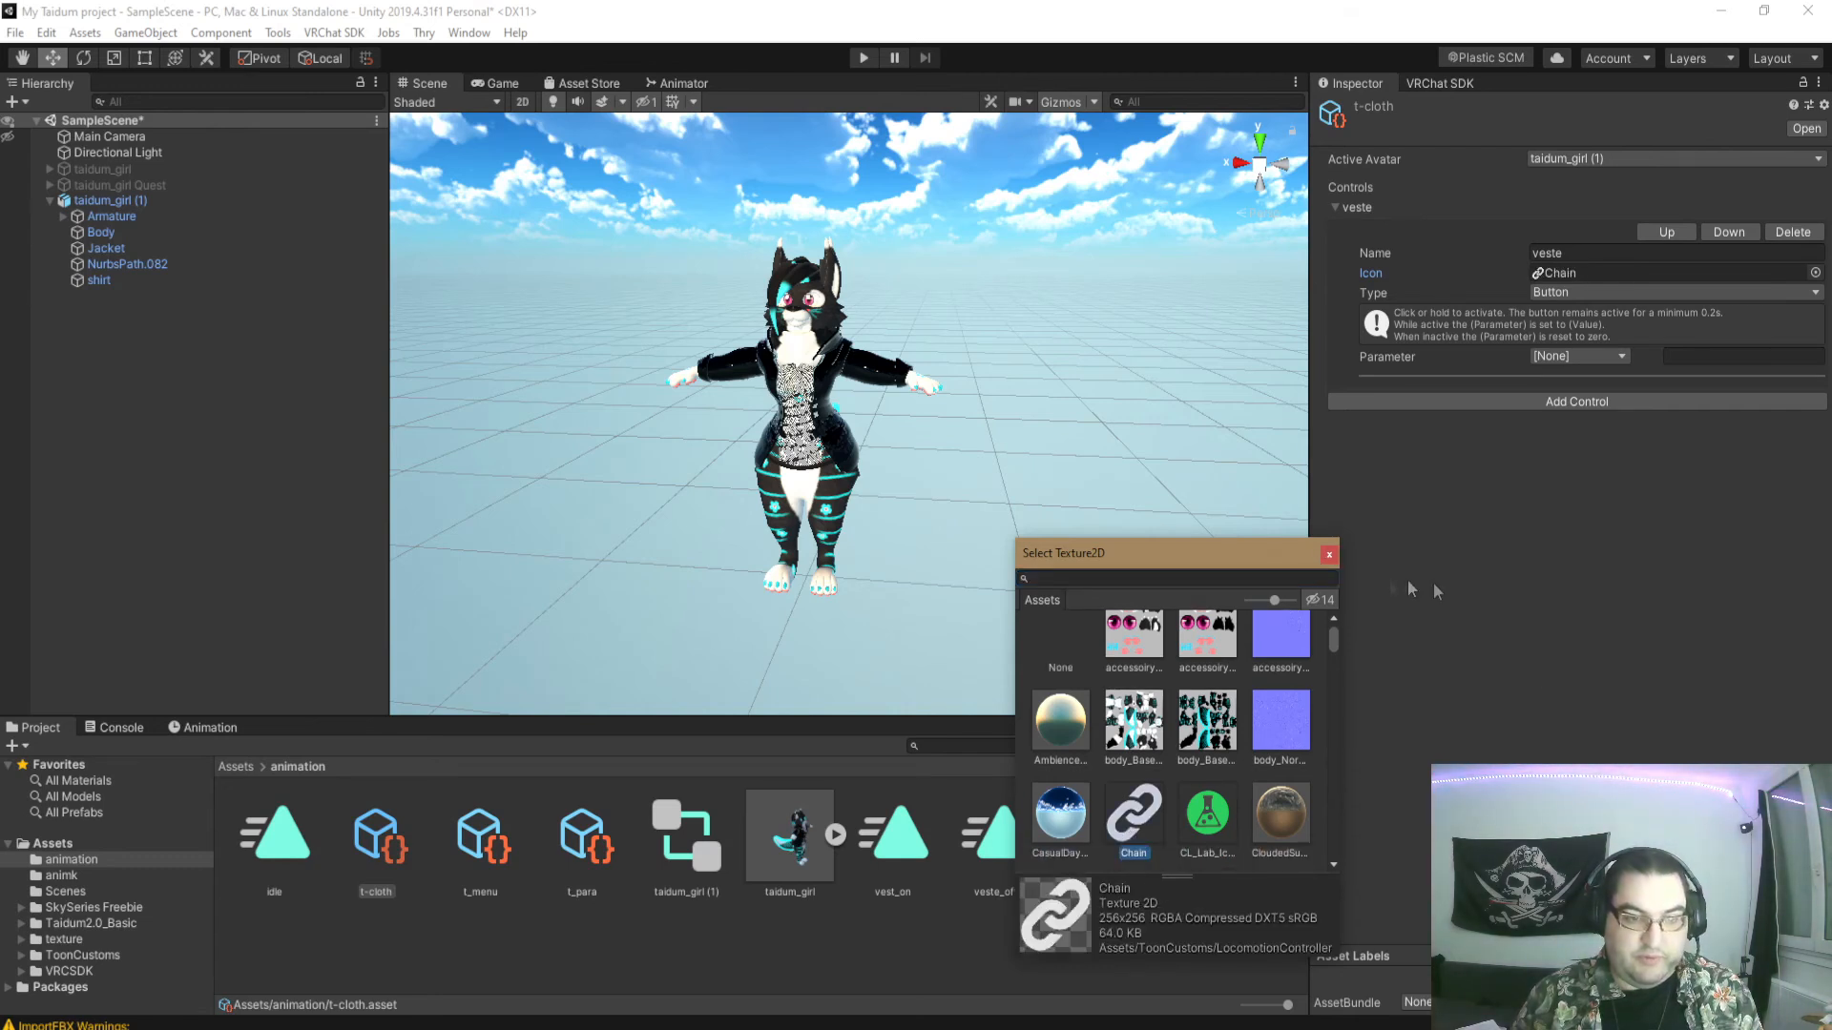
{"action": "left_click", "coordinate": [1332, 554]}
- Set the veste control's type to Toggle and link it to the veste Bool parameter
{"action": "left_click", "coordinate": [1567, 294]}
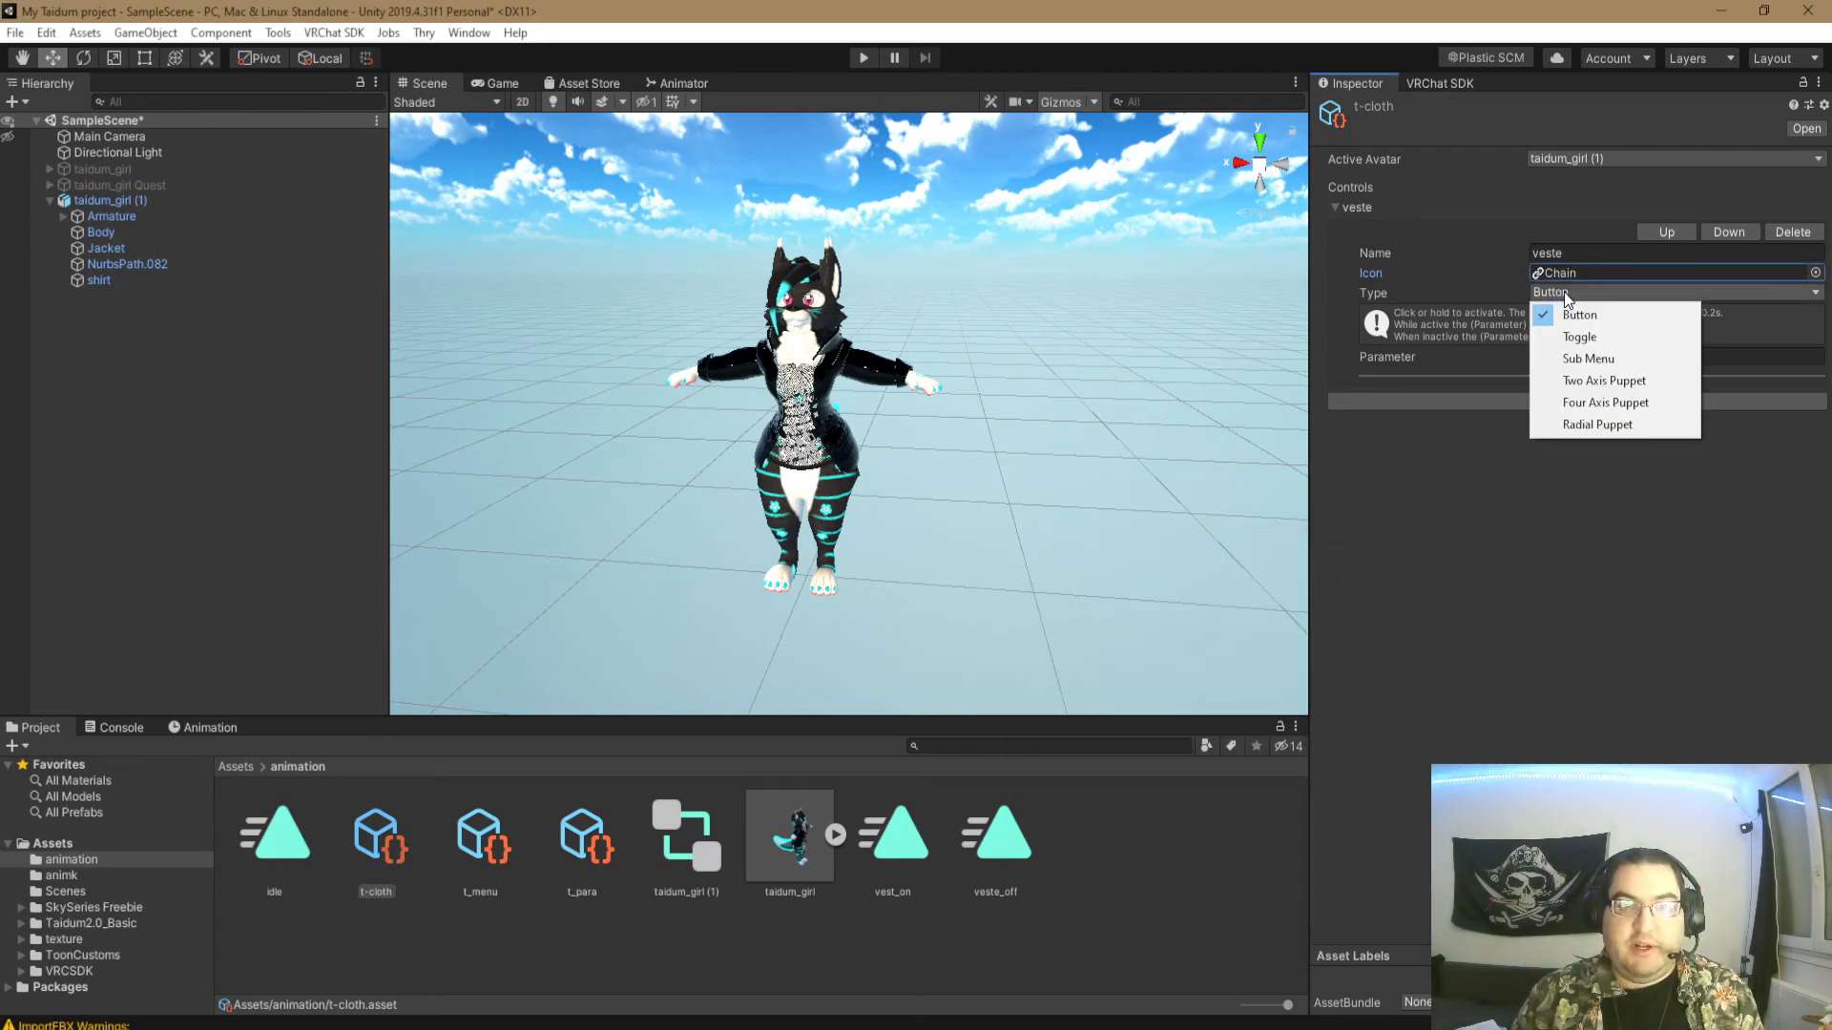
{"action": "left_click", "coordinate": [1589, 340]}
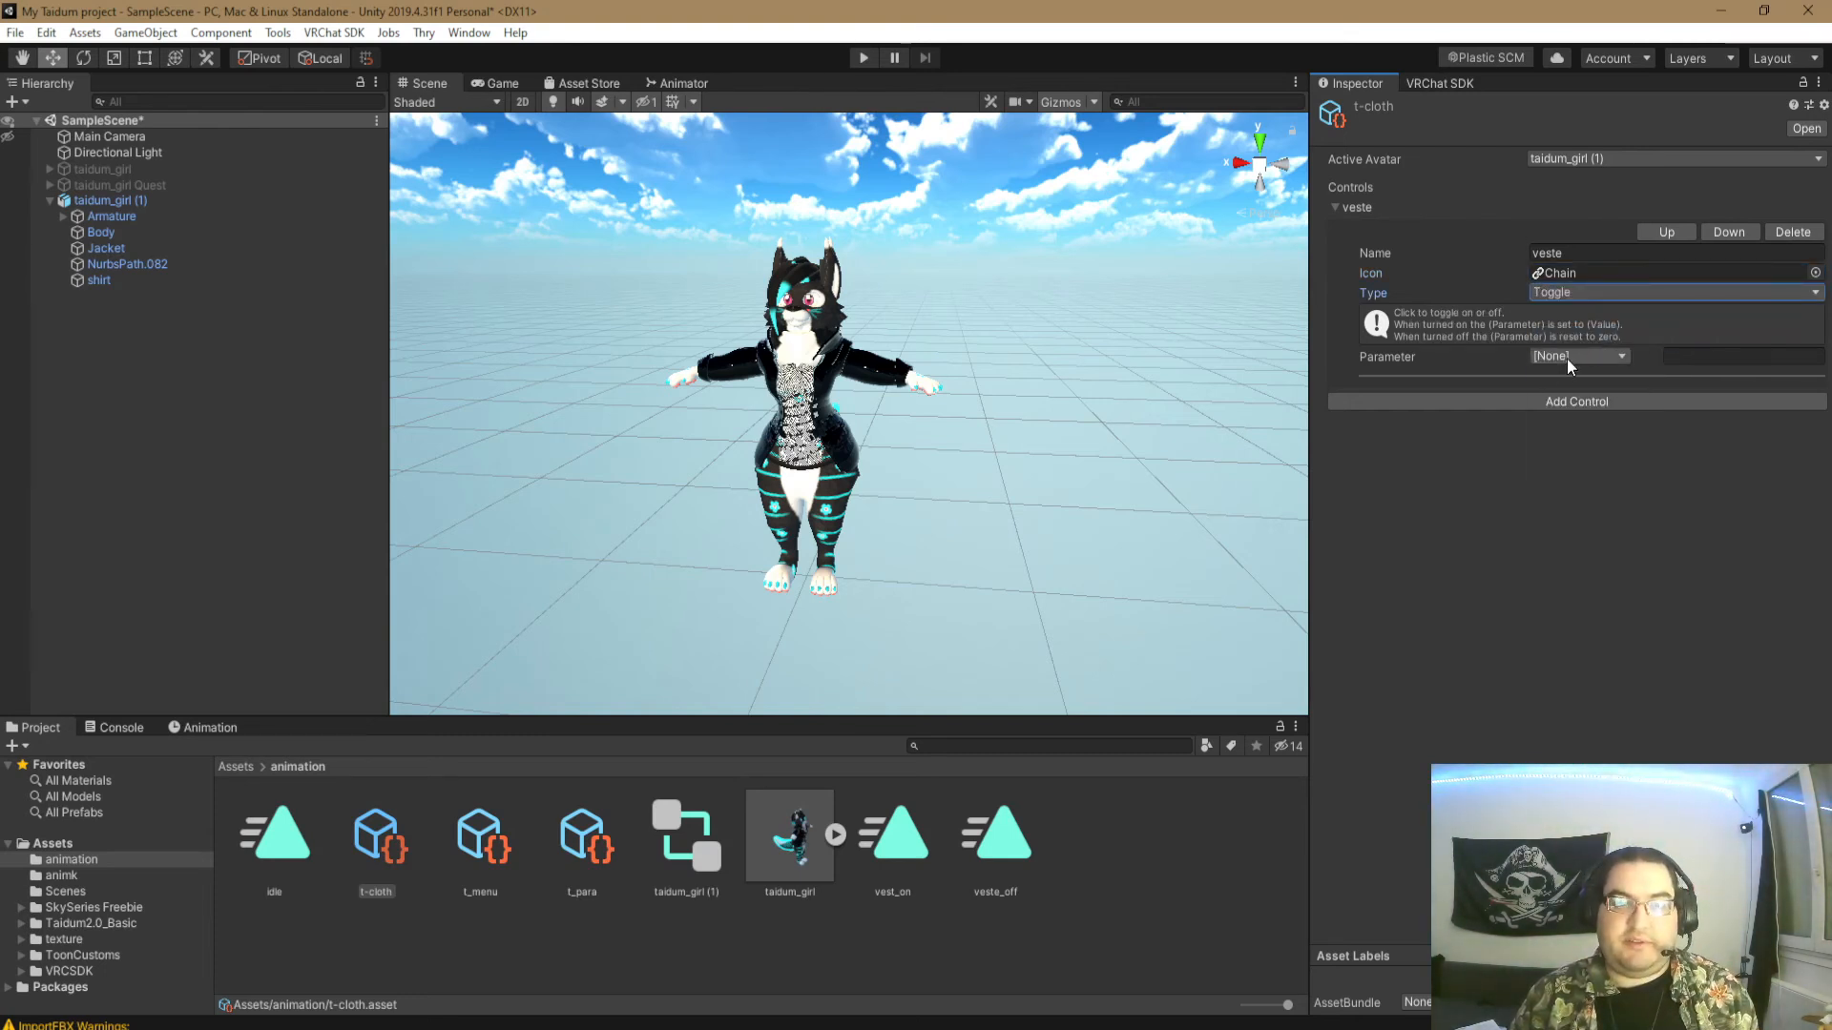
{"action": "left_click", "coordinate": [1570, 359]}
{"action": "left_click", "coordinate": [1574, 466]}
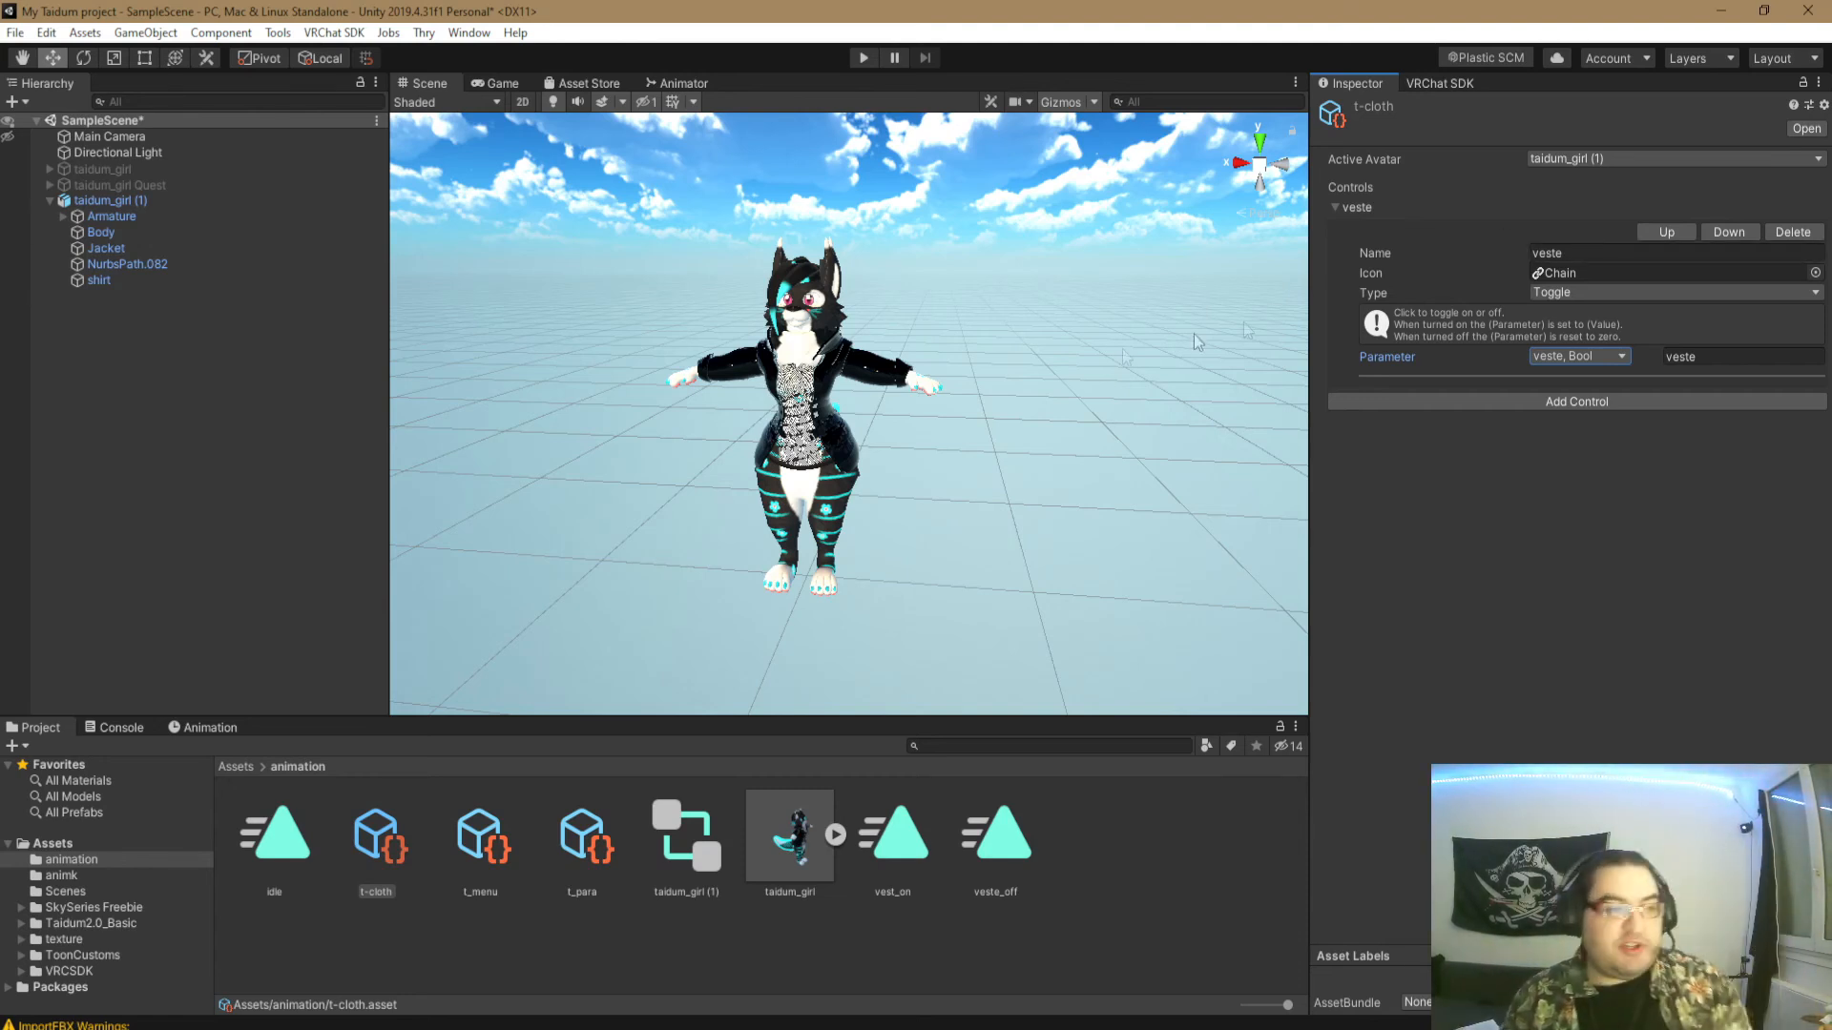
- Customize the playable layers of taidum_girl (1) and assign the taidum_girl (1) animator controller to the FX layer
{"action": "left_click", "coordinate": [106, 201]}
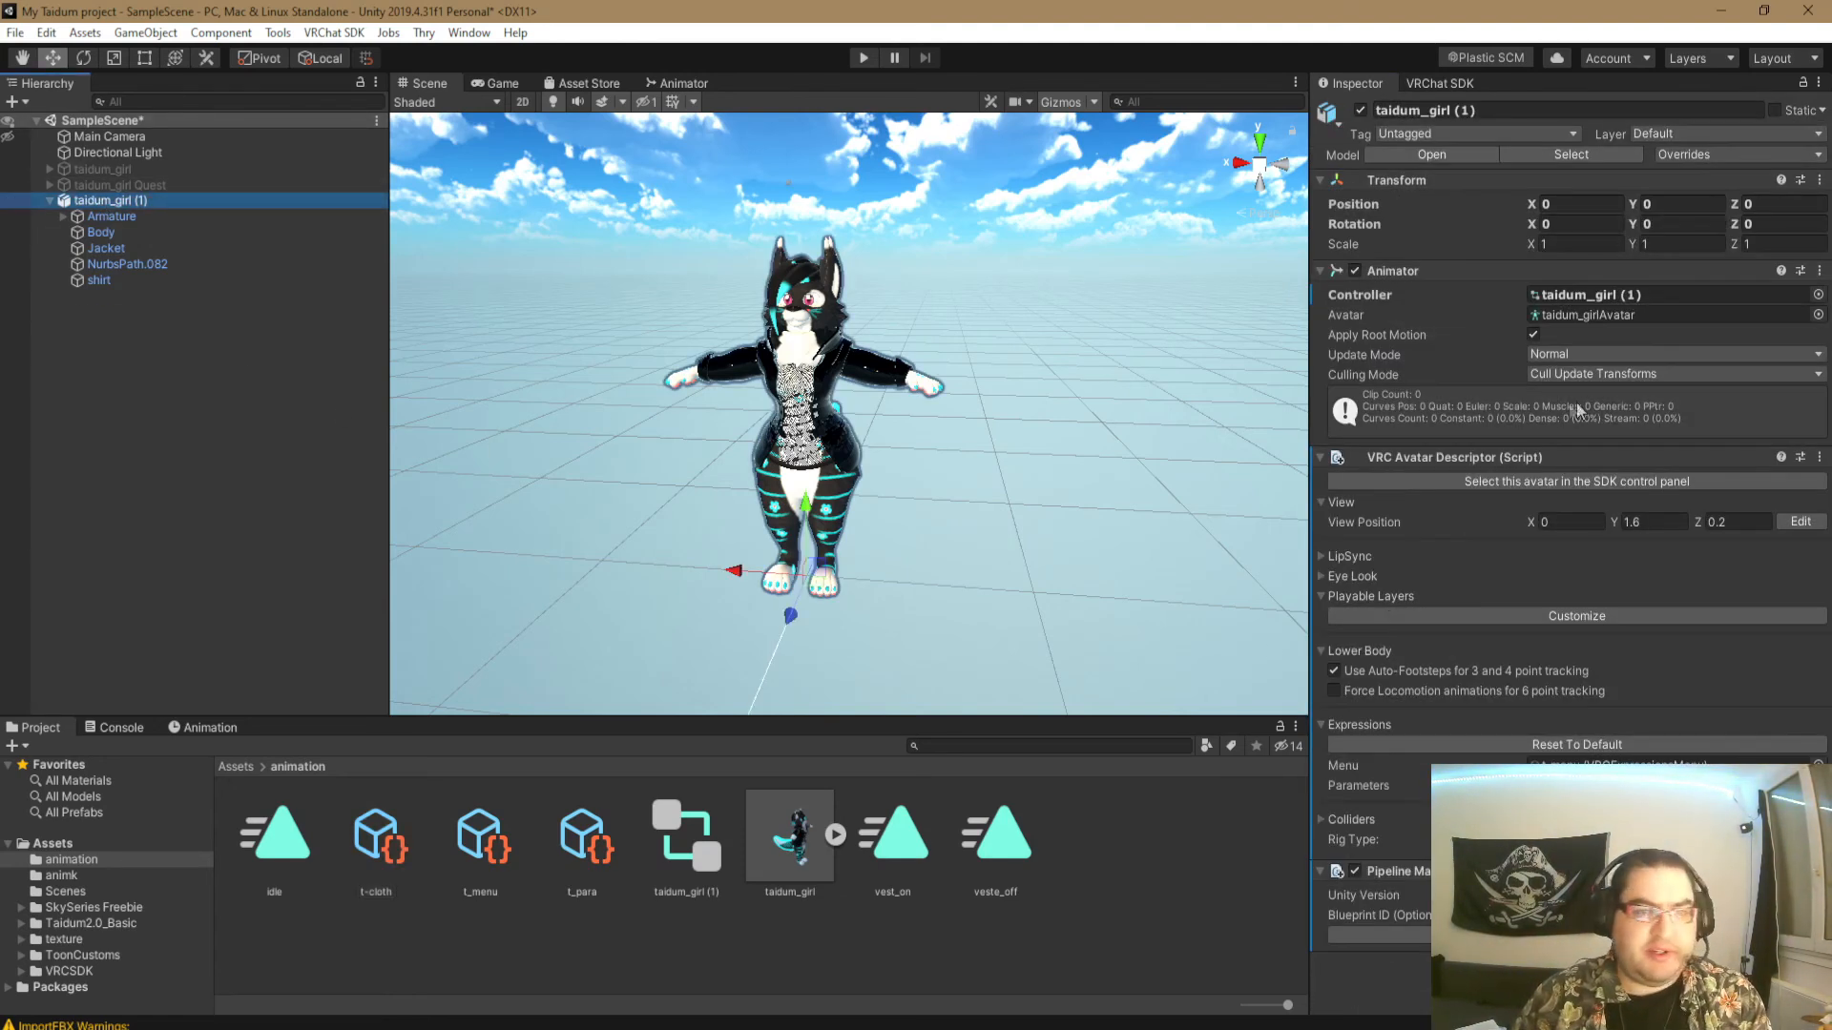
{"action": "left_click", "coordinate": [1537, 616]}
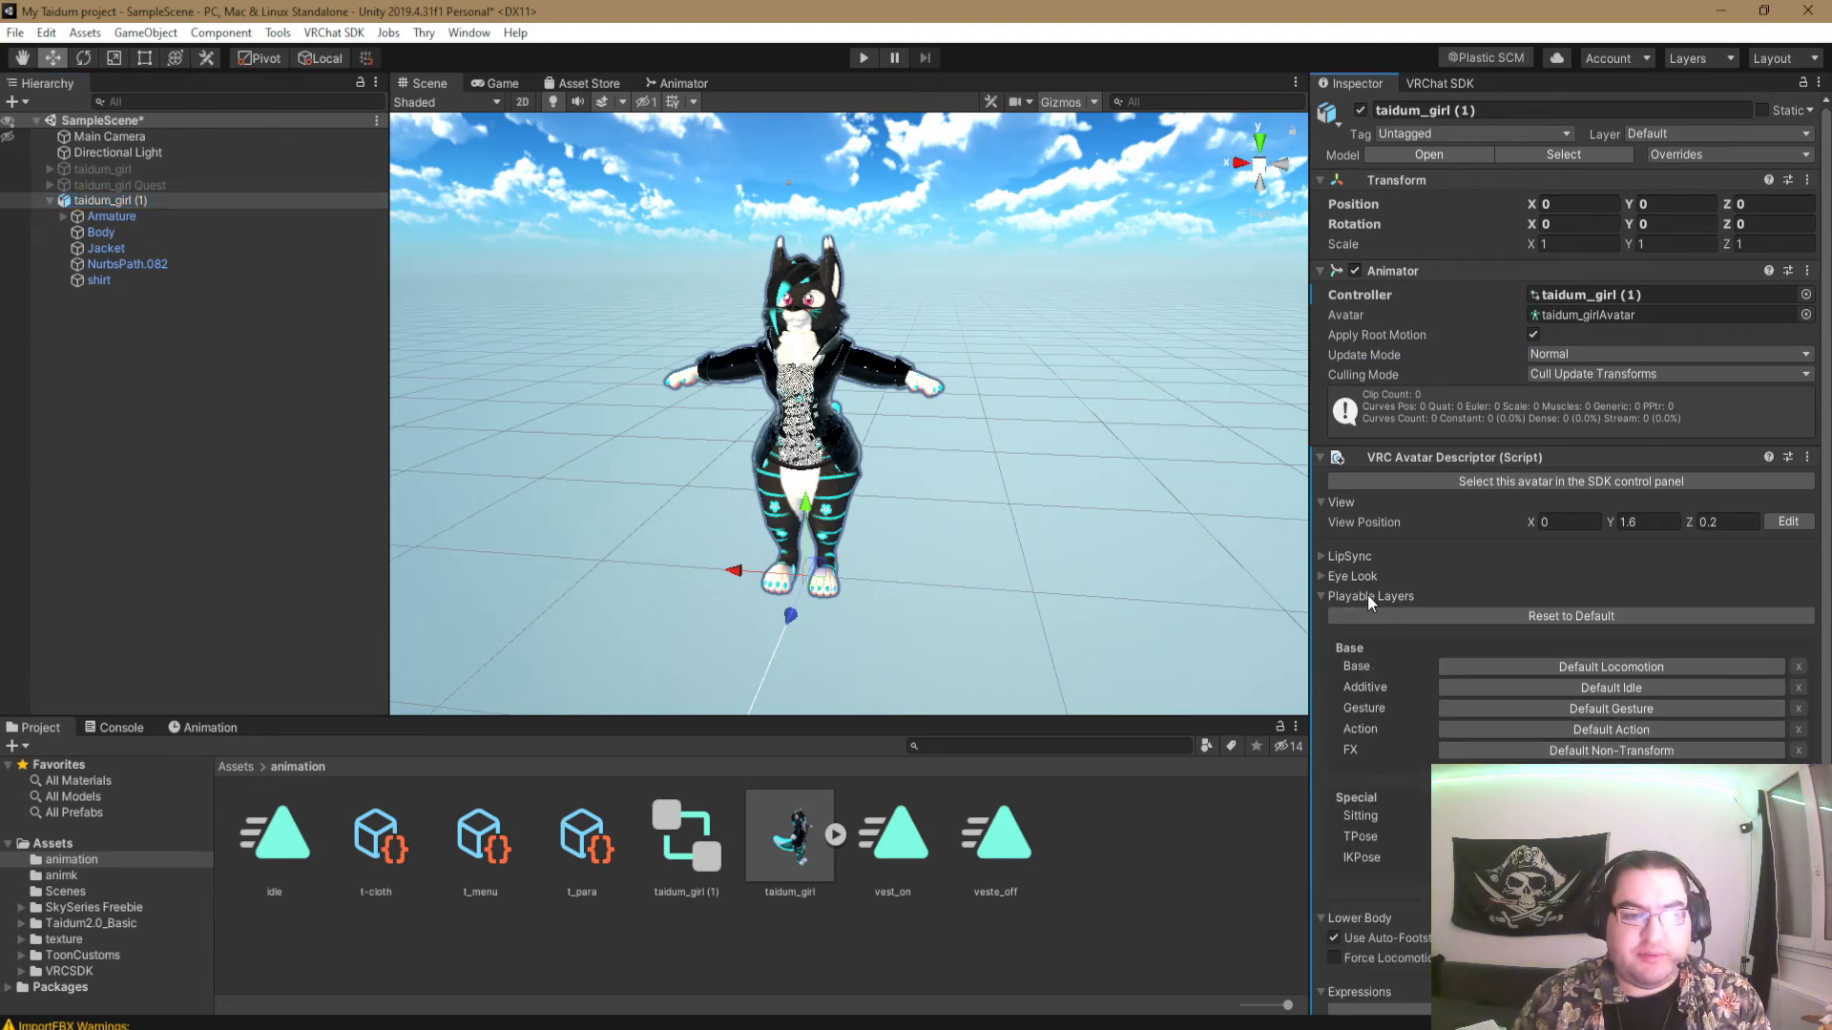
{"action": "scroll", "coordinate": [1433, 691], "scroll_direction": "down", "scroll_amount": 3}
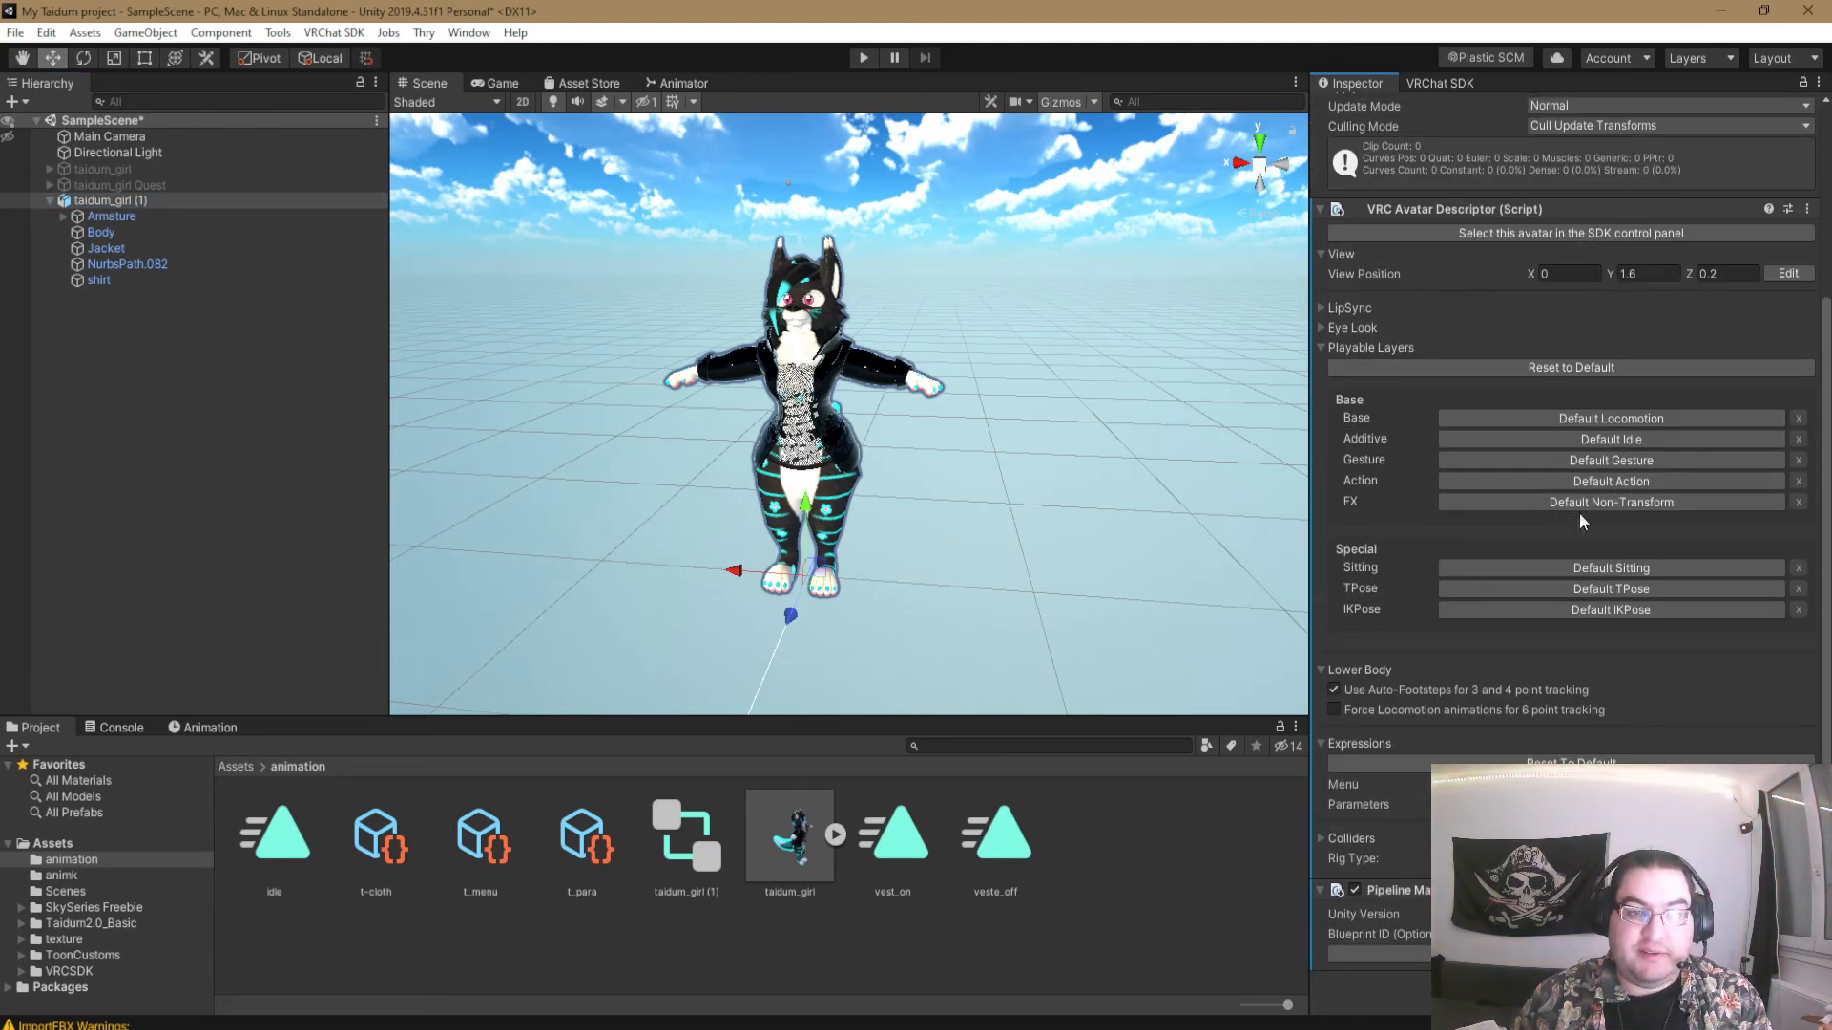
{"action": "left_click", "coordinate": [1611, 503]}
{"action": "left_click_drag", "start_coordinate": [675, 850], "coordinate": [1603, 503]}
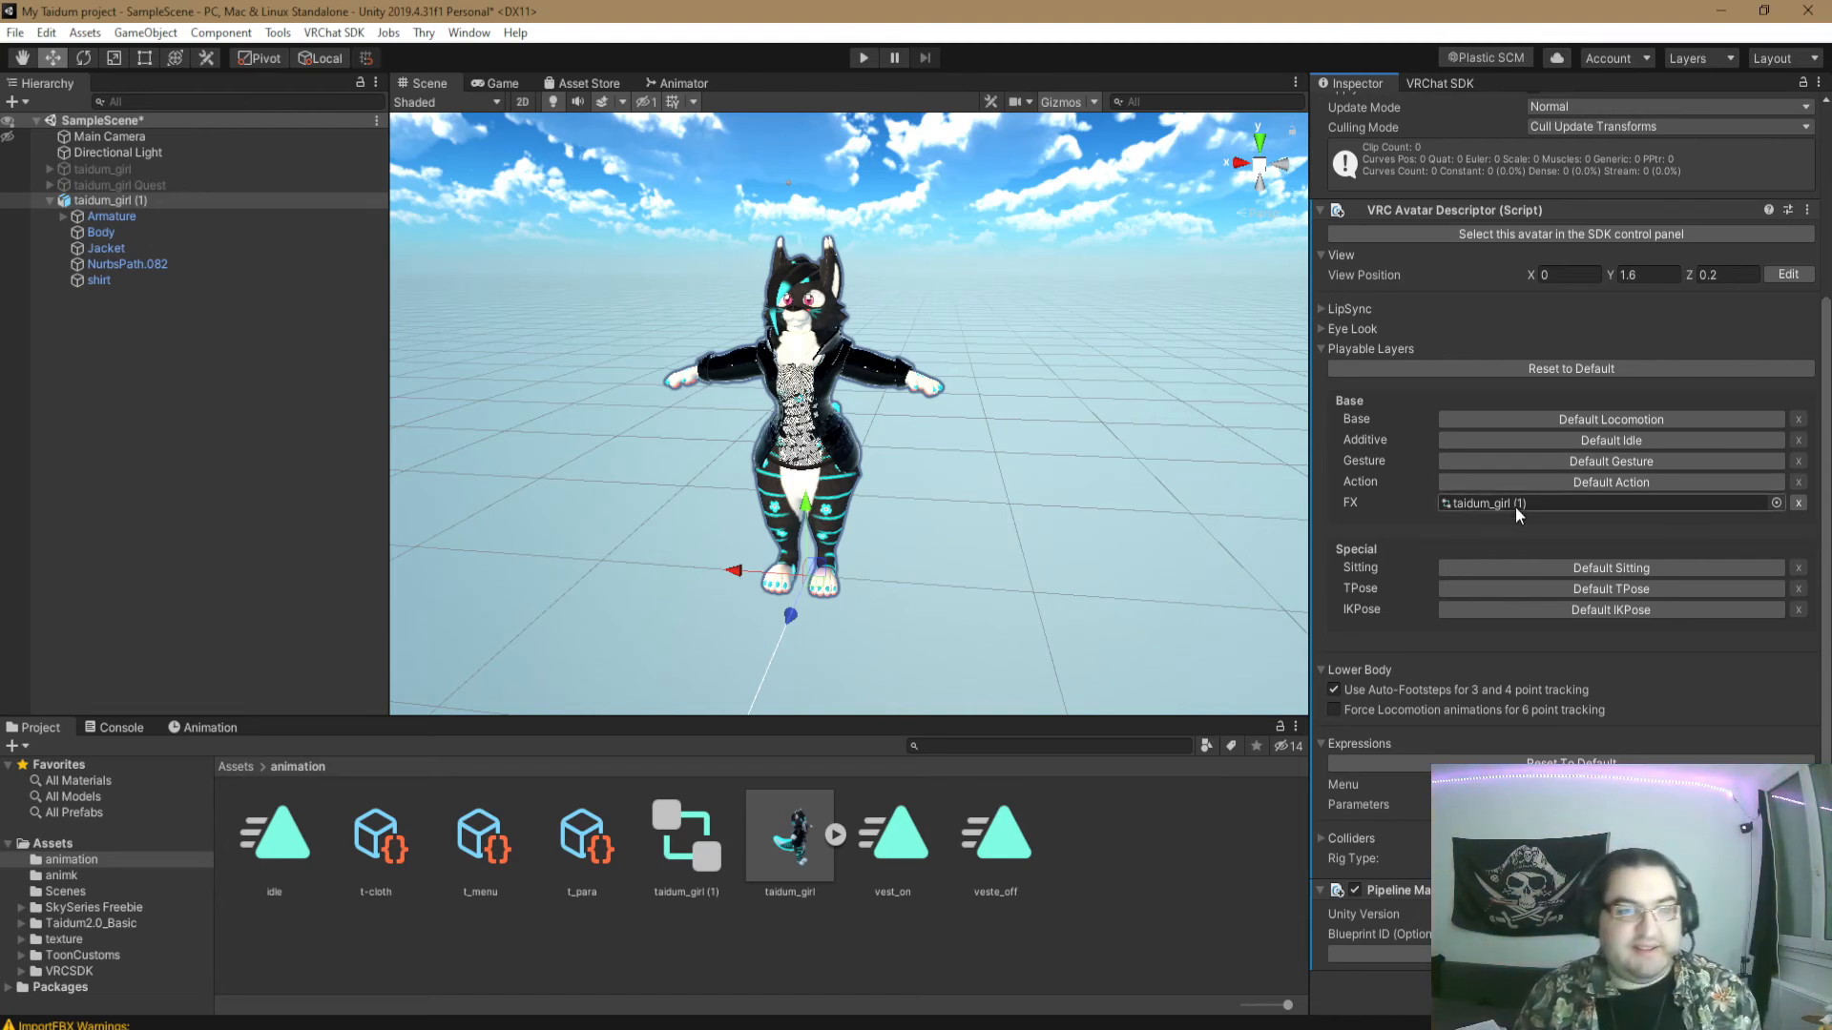
- Open the VRChat SDK's Builder for the taidum_girl (1) avatar
{"action": "left_click", "coordinate": [1440, 84]}
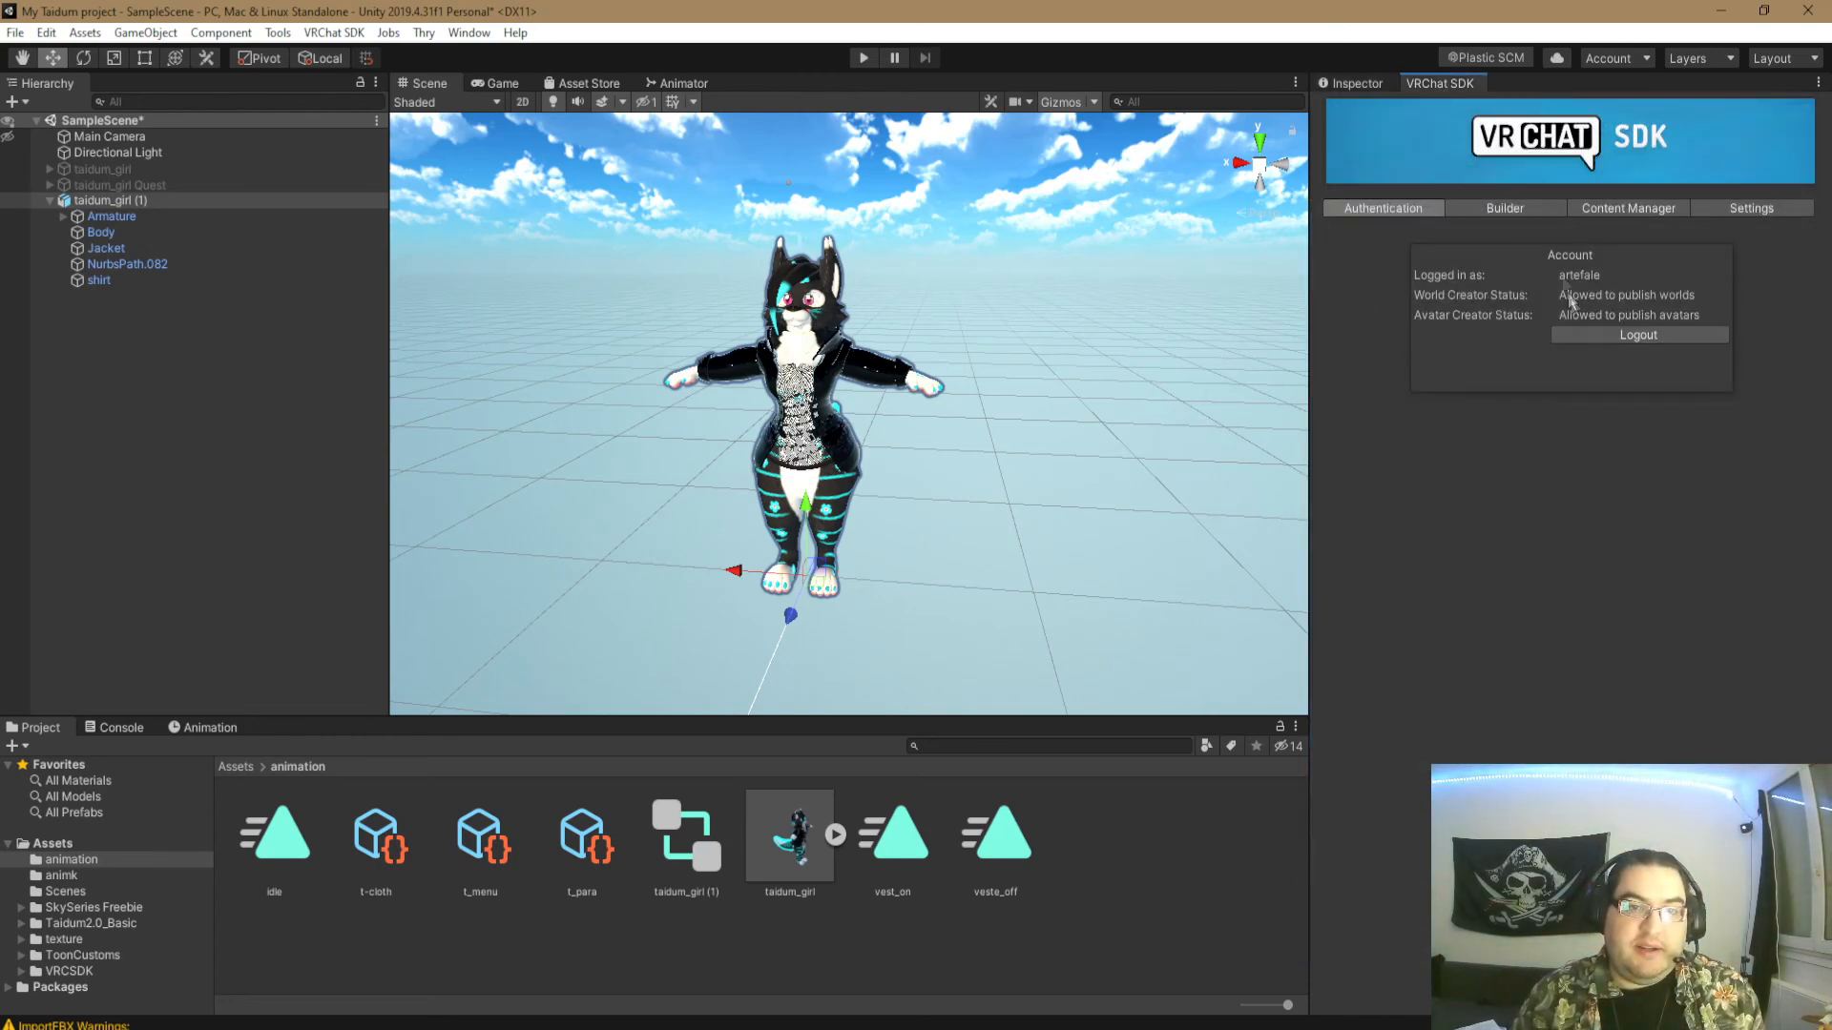
{"action": "left_click", "coordinate": [1504, 208]}
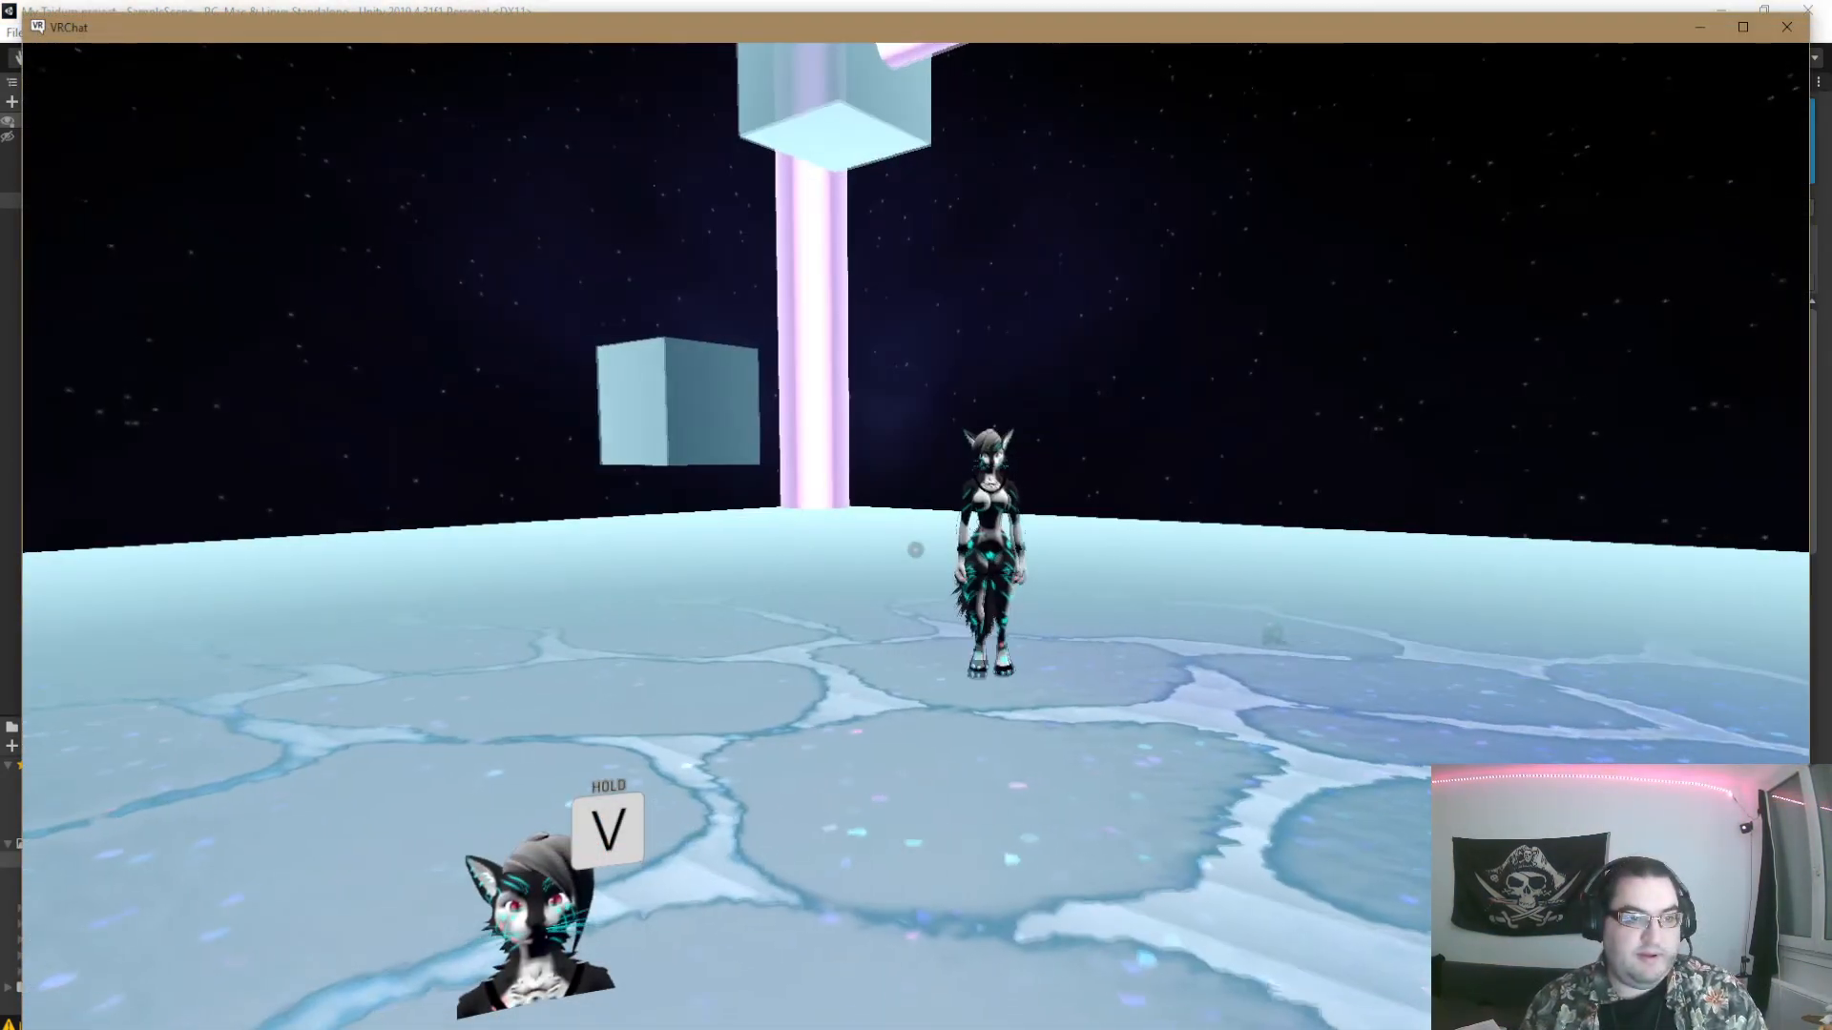
- Switch to VRChat, find SDK: taidum_girl (1) among the Other avatars and start testing it
{"action": "key", "text": "w"}
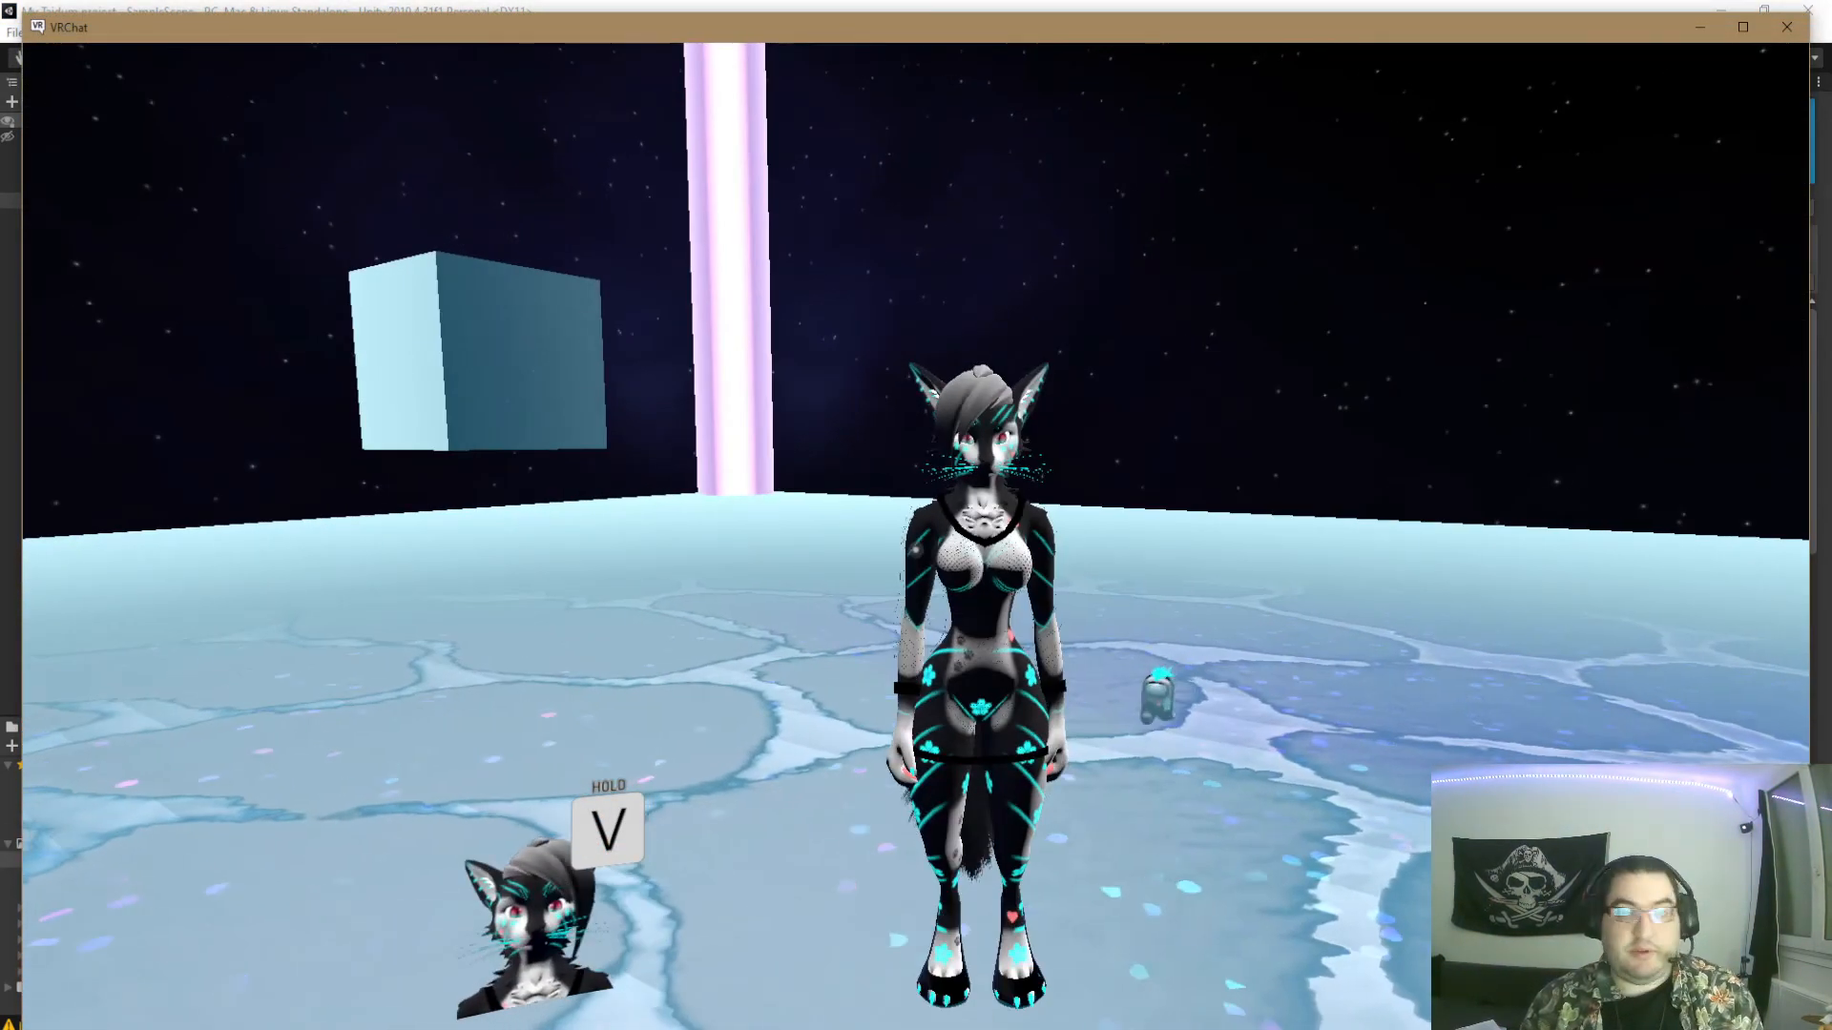
{"action": "key", "text": "Escape"}
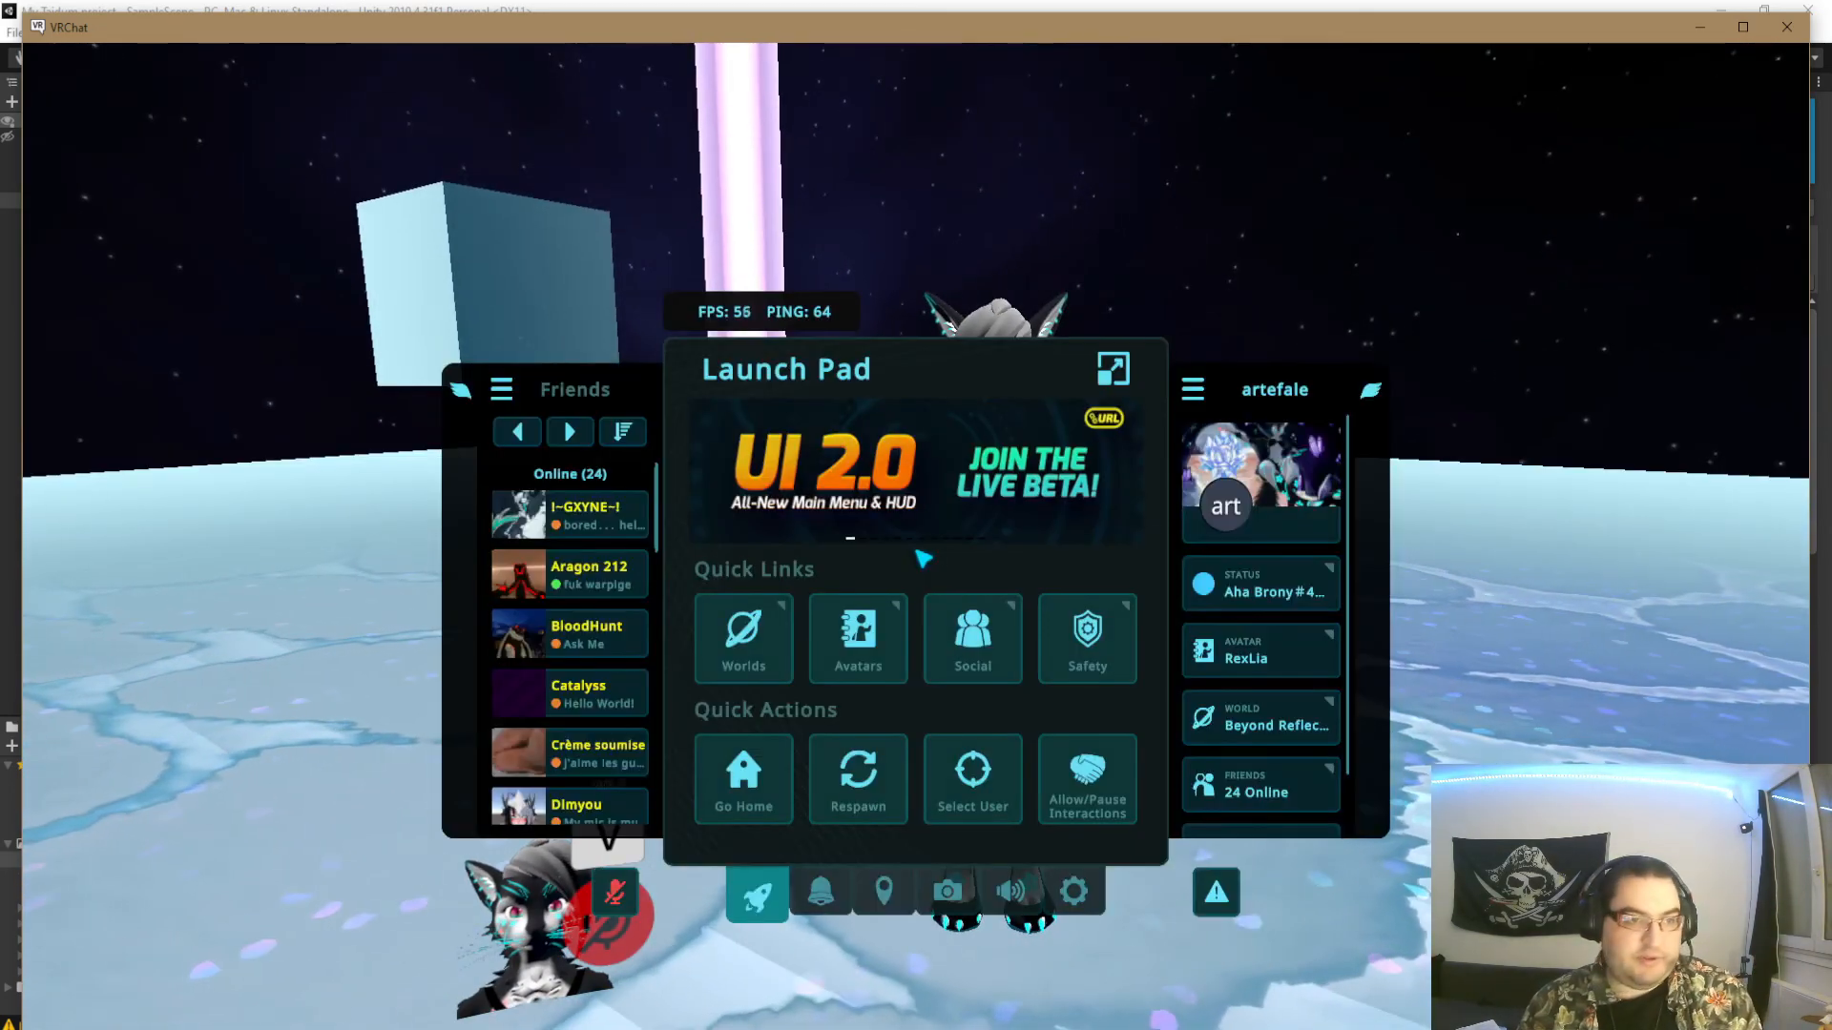
{"action": "left_click", "coordinate": [858, 637]}
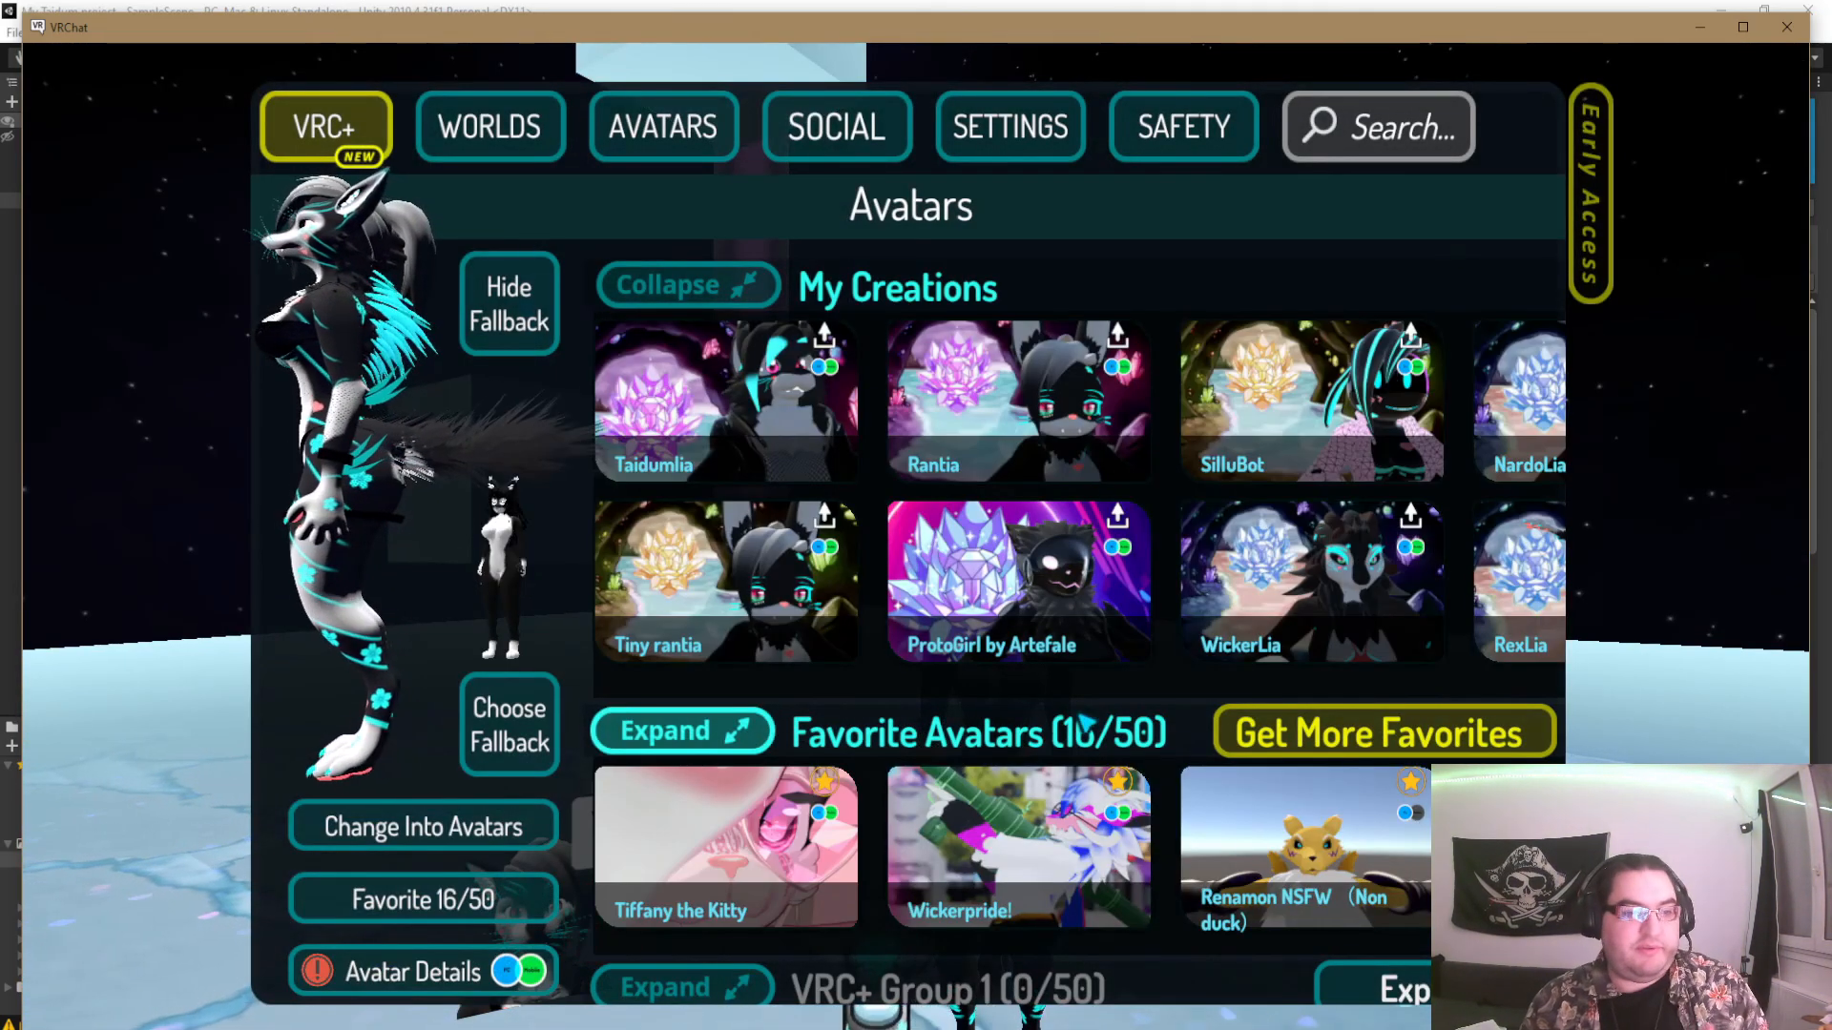
{"action": "scroll", "coordinate": [1075, 437], "scroll_direction": "down", "scroll_amount": 2}
{"action": "scroll", "coordinate": [1075, 437], "scroll_direction": "down", "scroll_amount": 12}
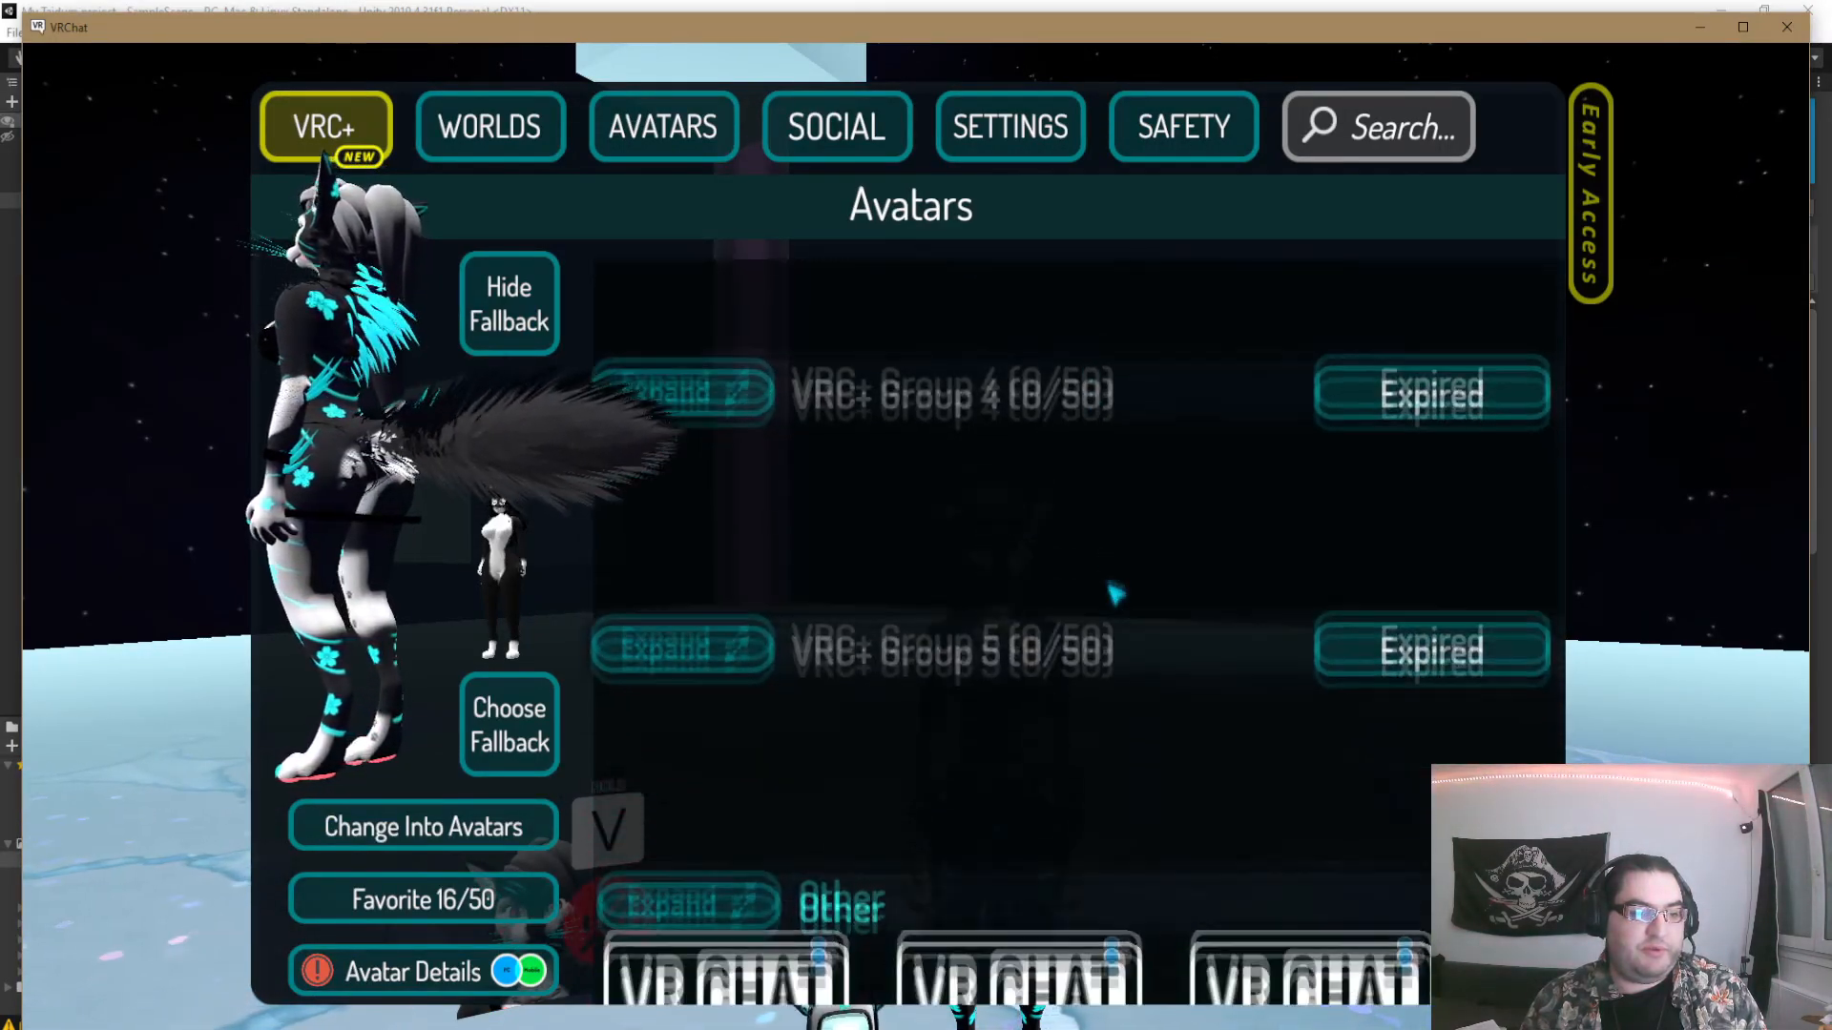
{"action": "scroll", "coordinate": [1132, 608], "scroll_direction": "down", "scroll_amount": 3}
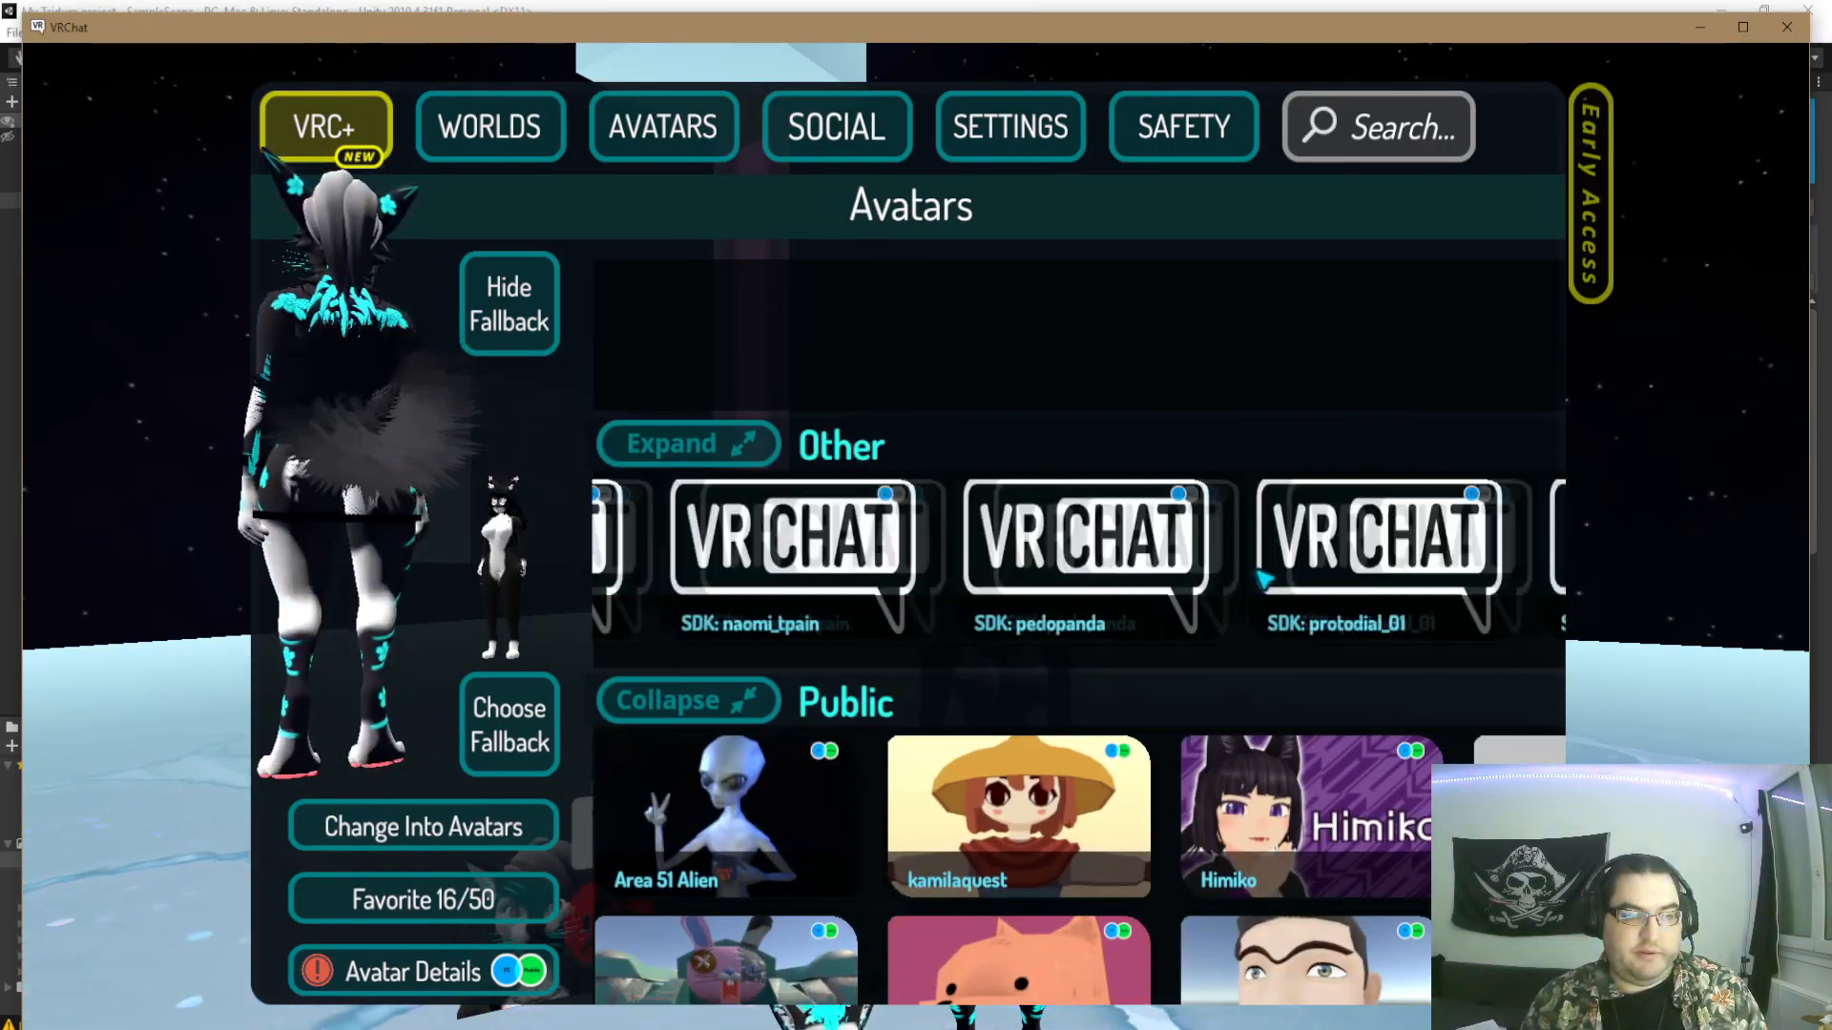
{"action": "left_click_drag", "start_coordinate": [472, 573], "coordinate": [393, 574]}
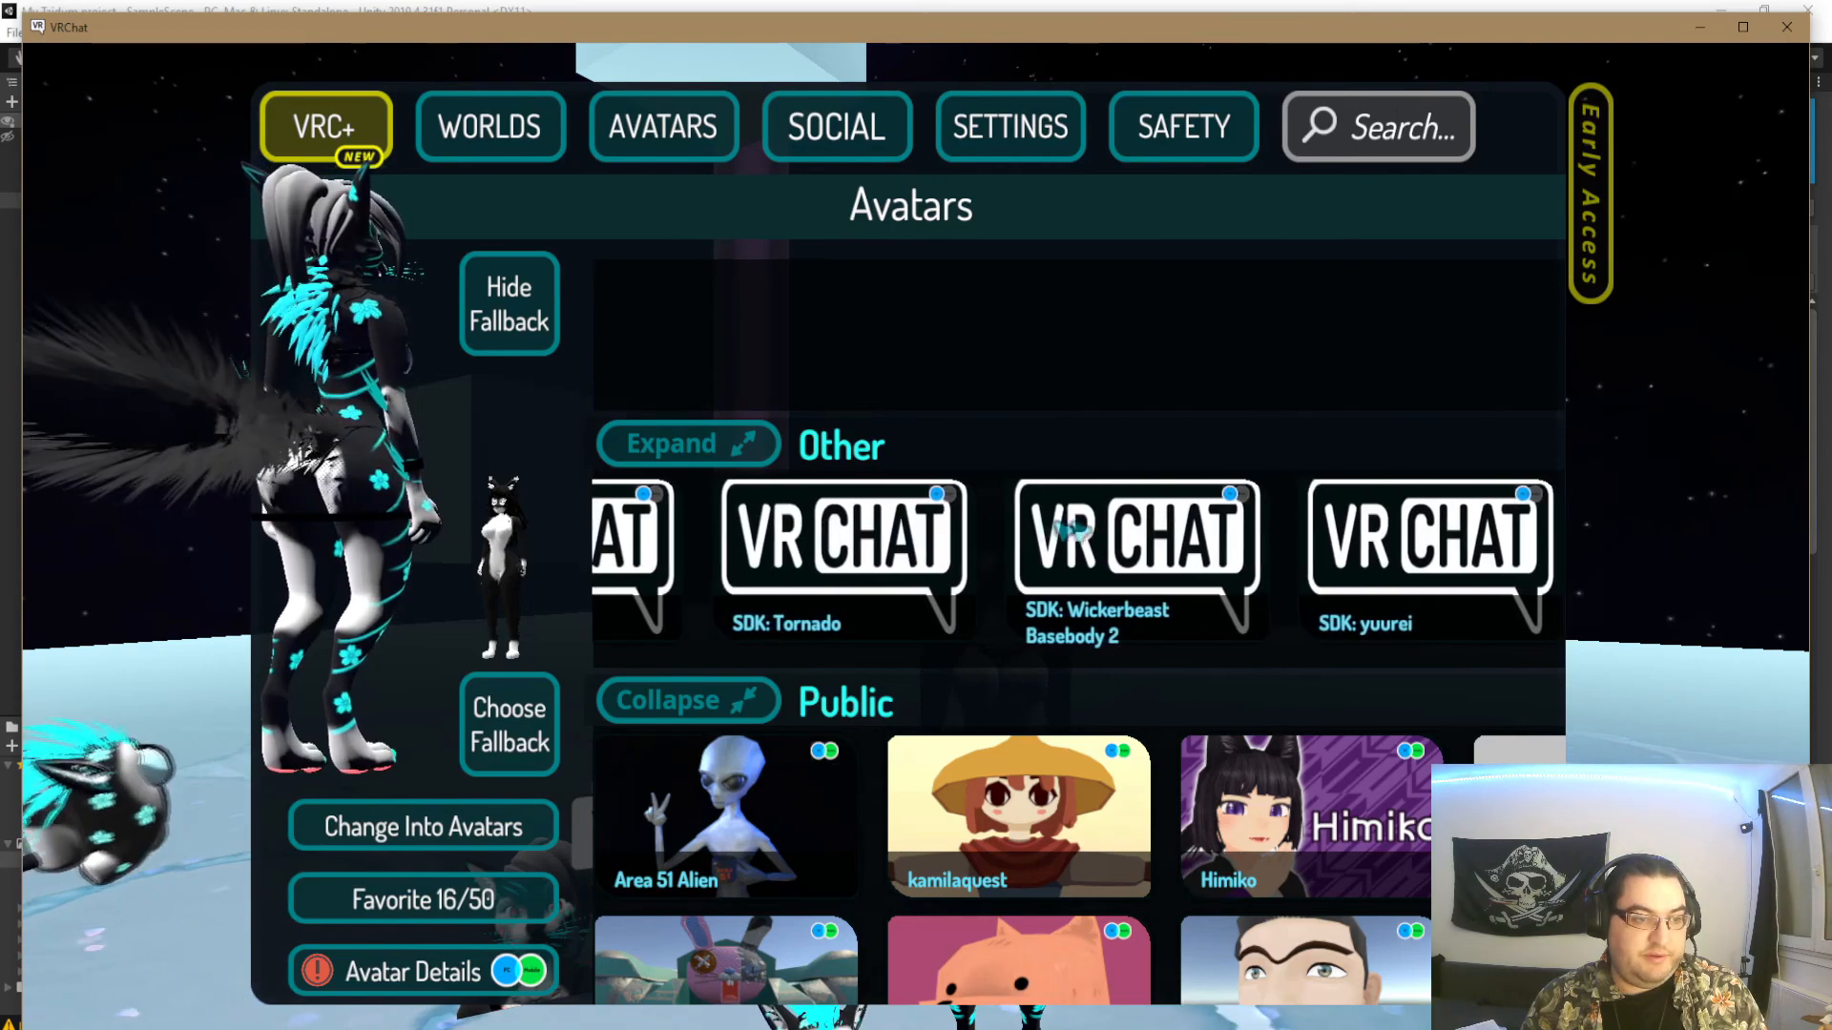
{"action": "left_click_drag", "start_coordinate": [1060, 556], "coordinate": [1349, 544]}
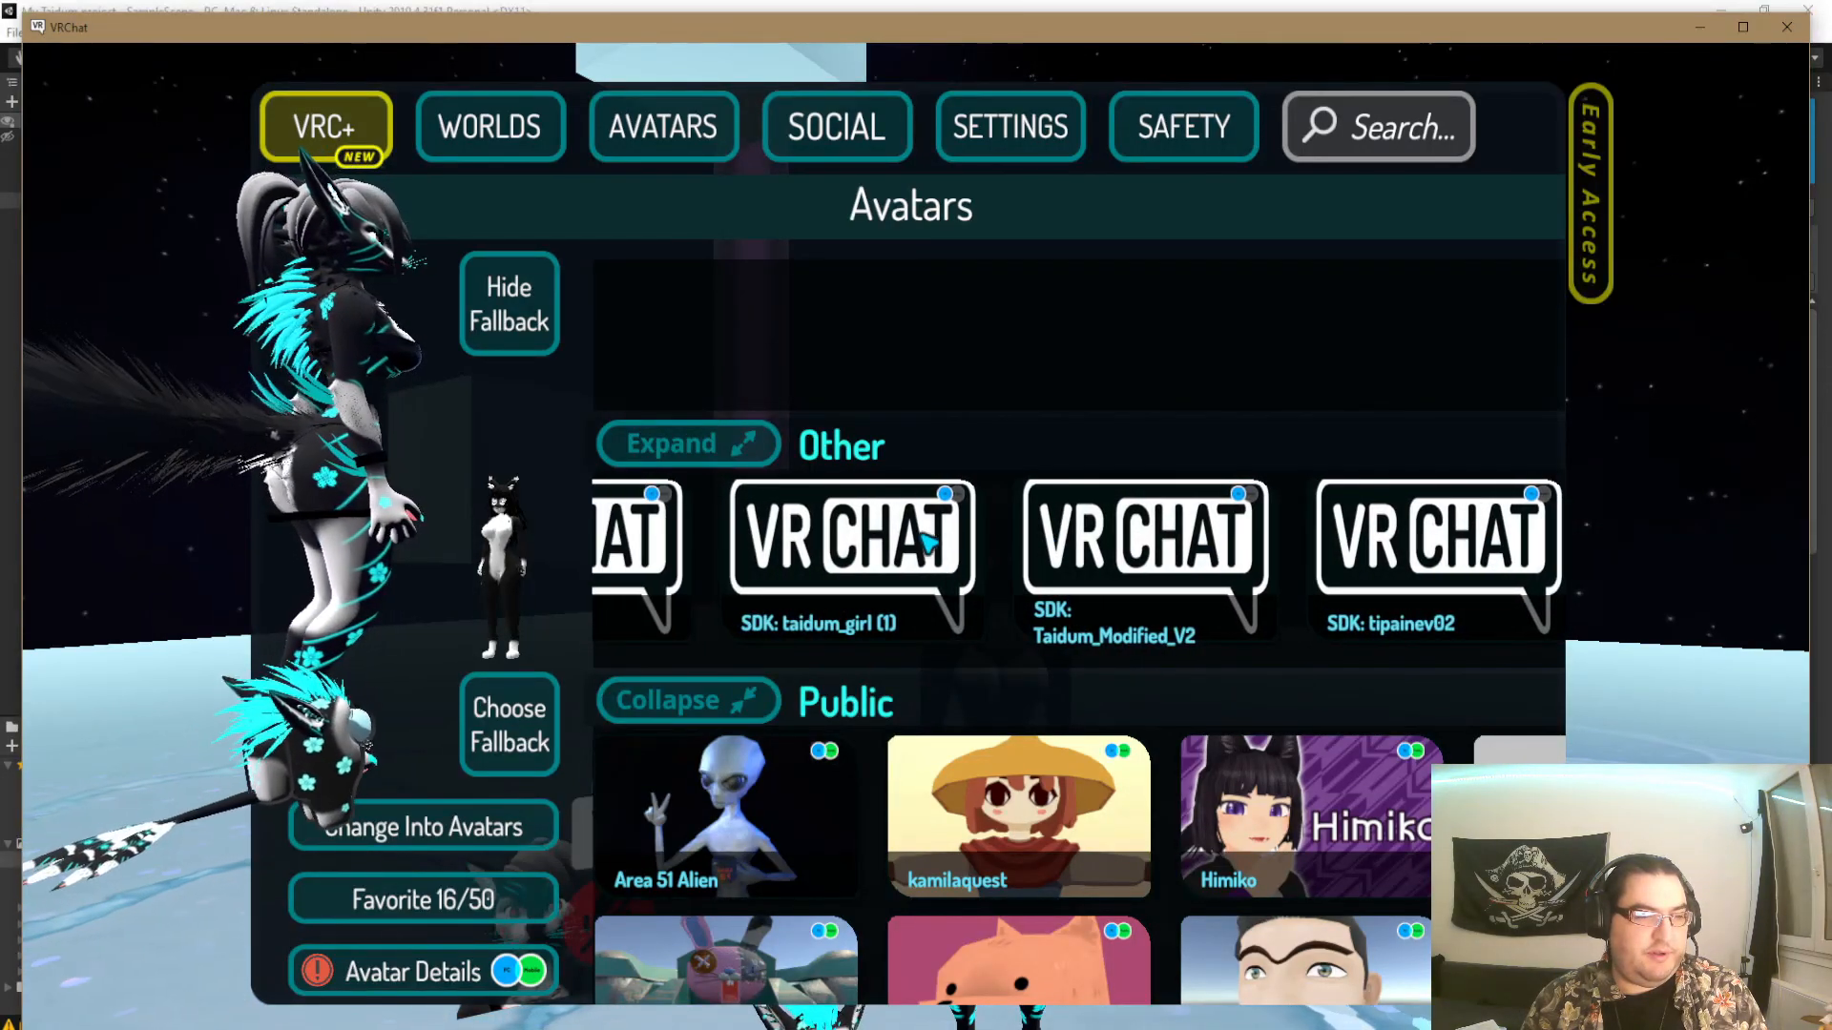
{"action": "left_click", "coordinate": [883, 542]}
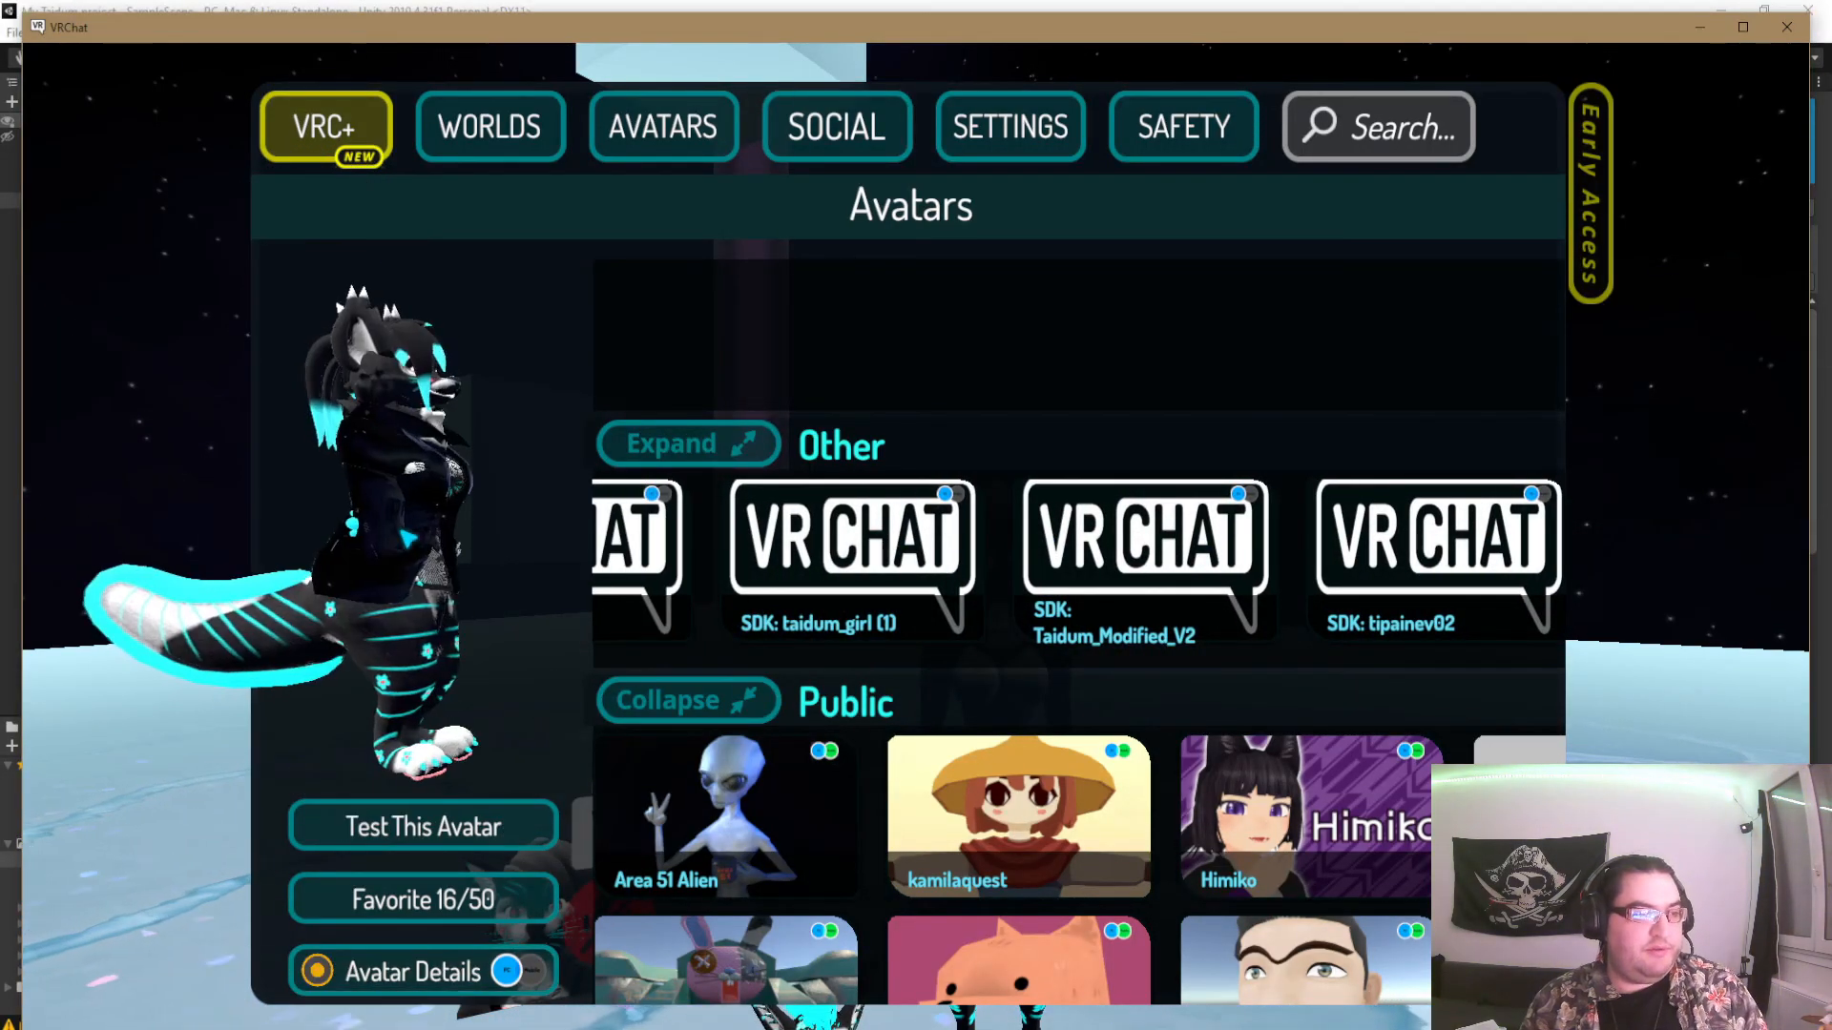
{"action": "left_click", "coordinate": [446, 829]}
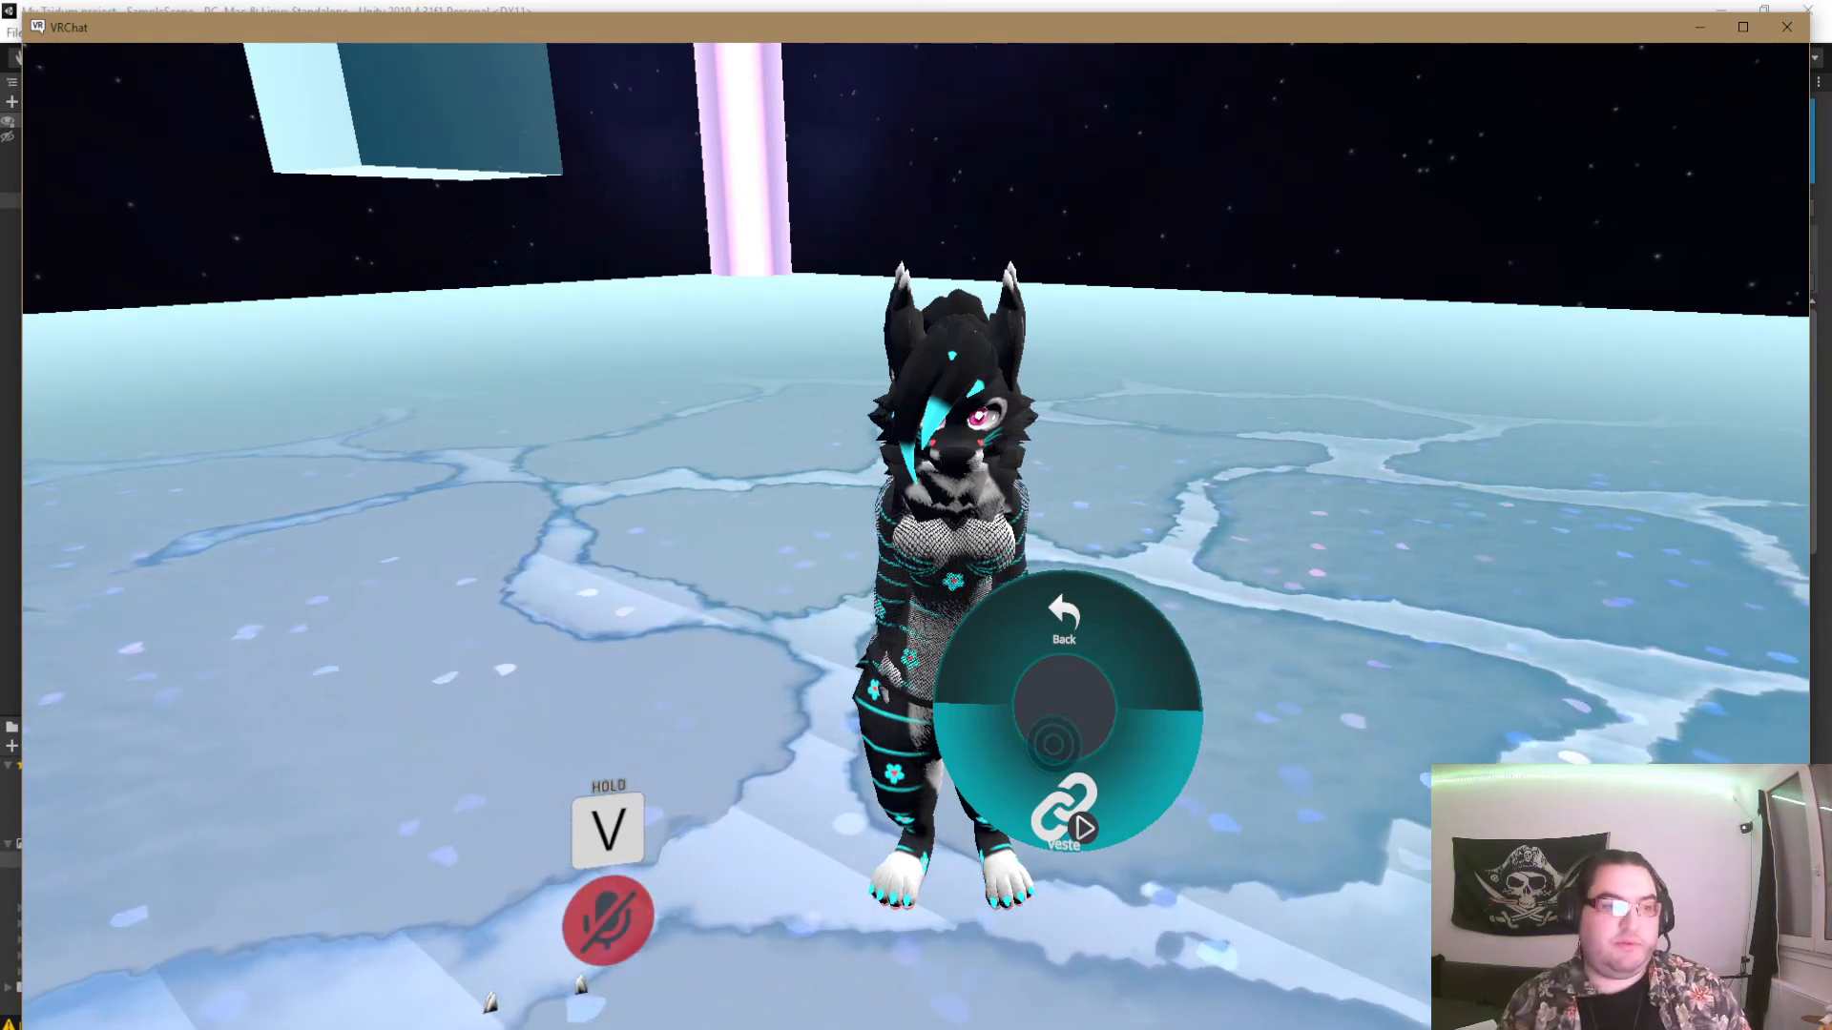
- Close the radial expression menu and move around in the world to inspect the avatar's jacket toggle
{"action": "key", "text": "r"}
{"action": "key", "text": "s"}
{"action": "key", "text": "w"}
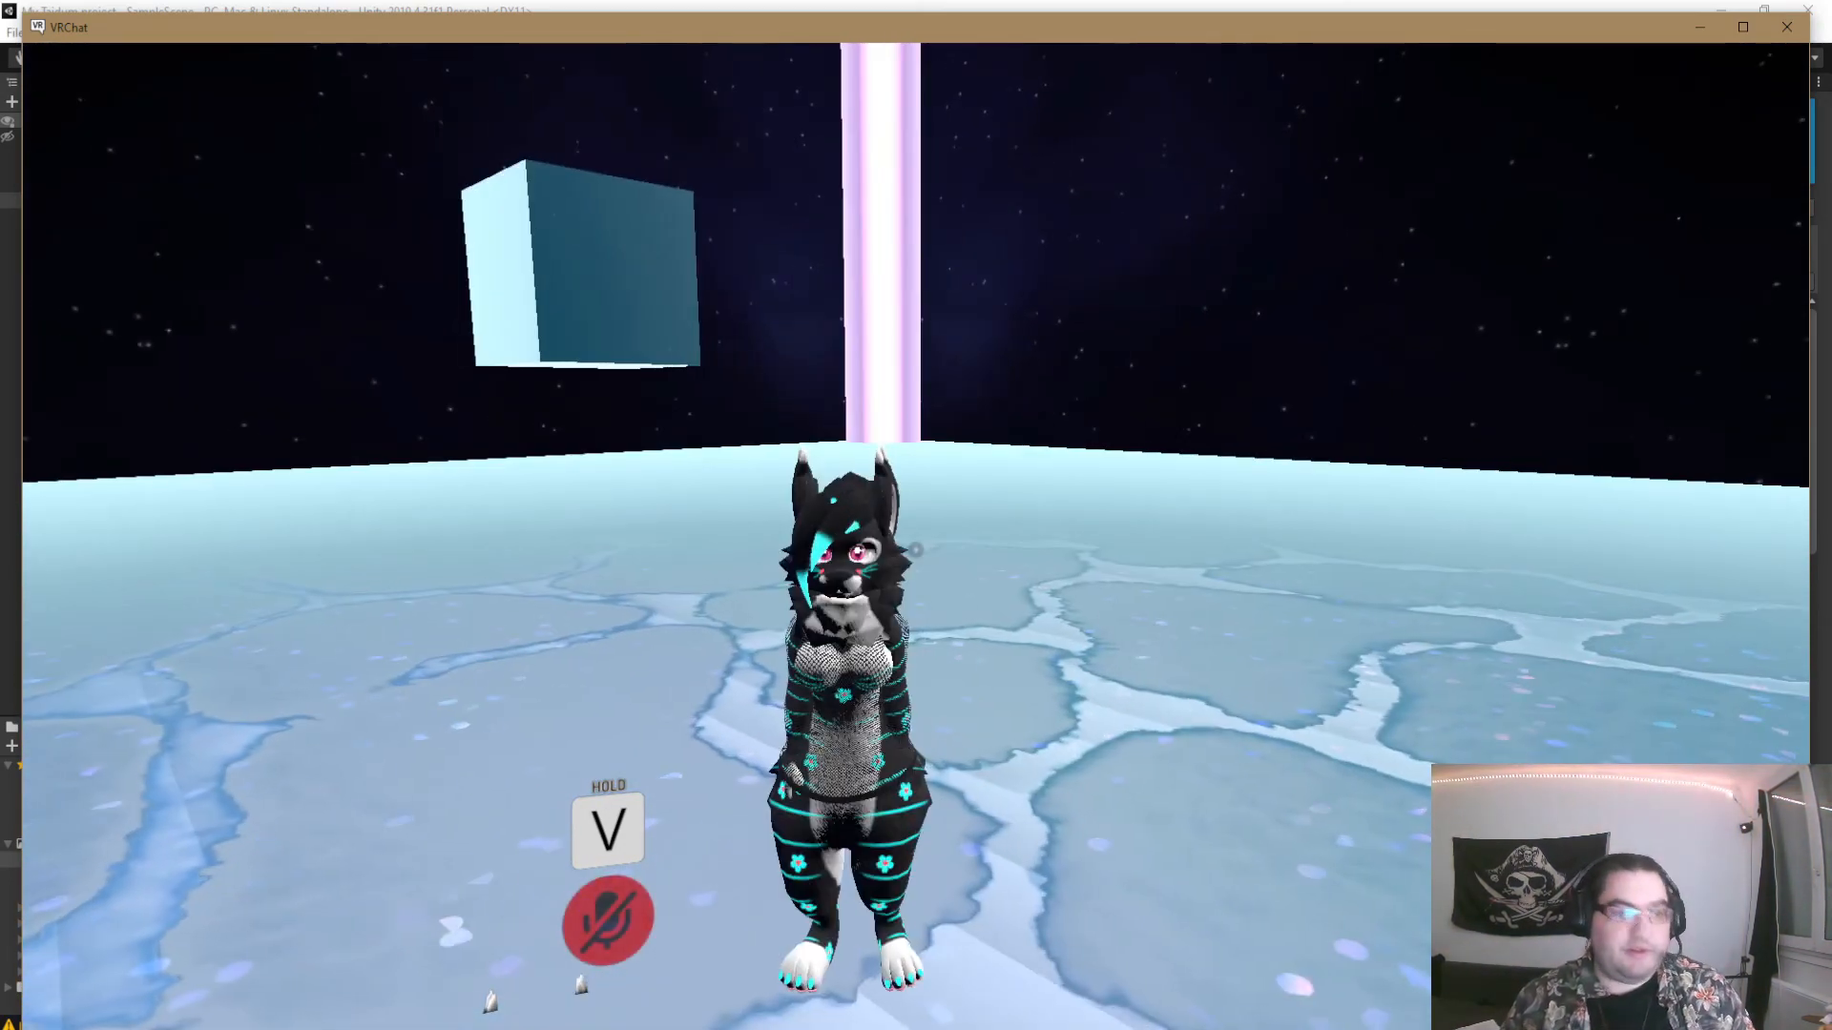
{"action": "key", "text": "w"}
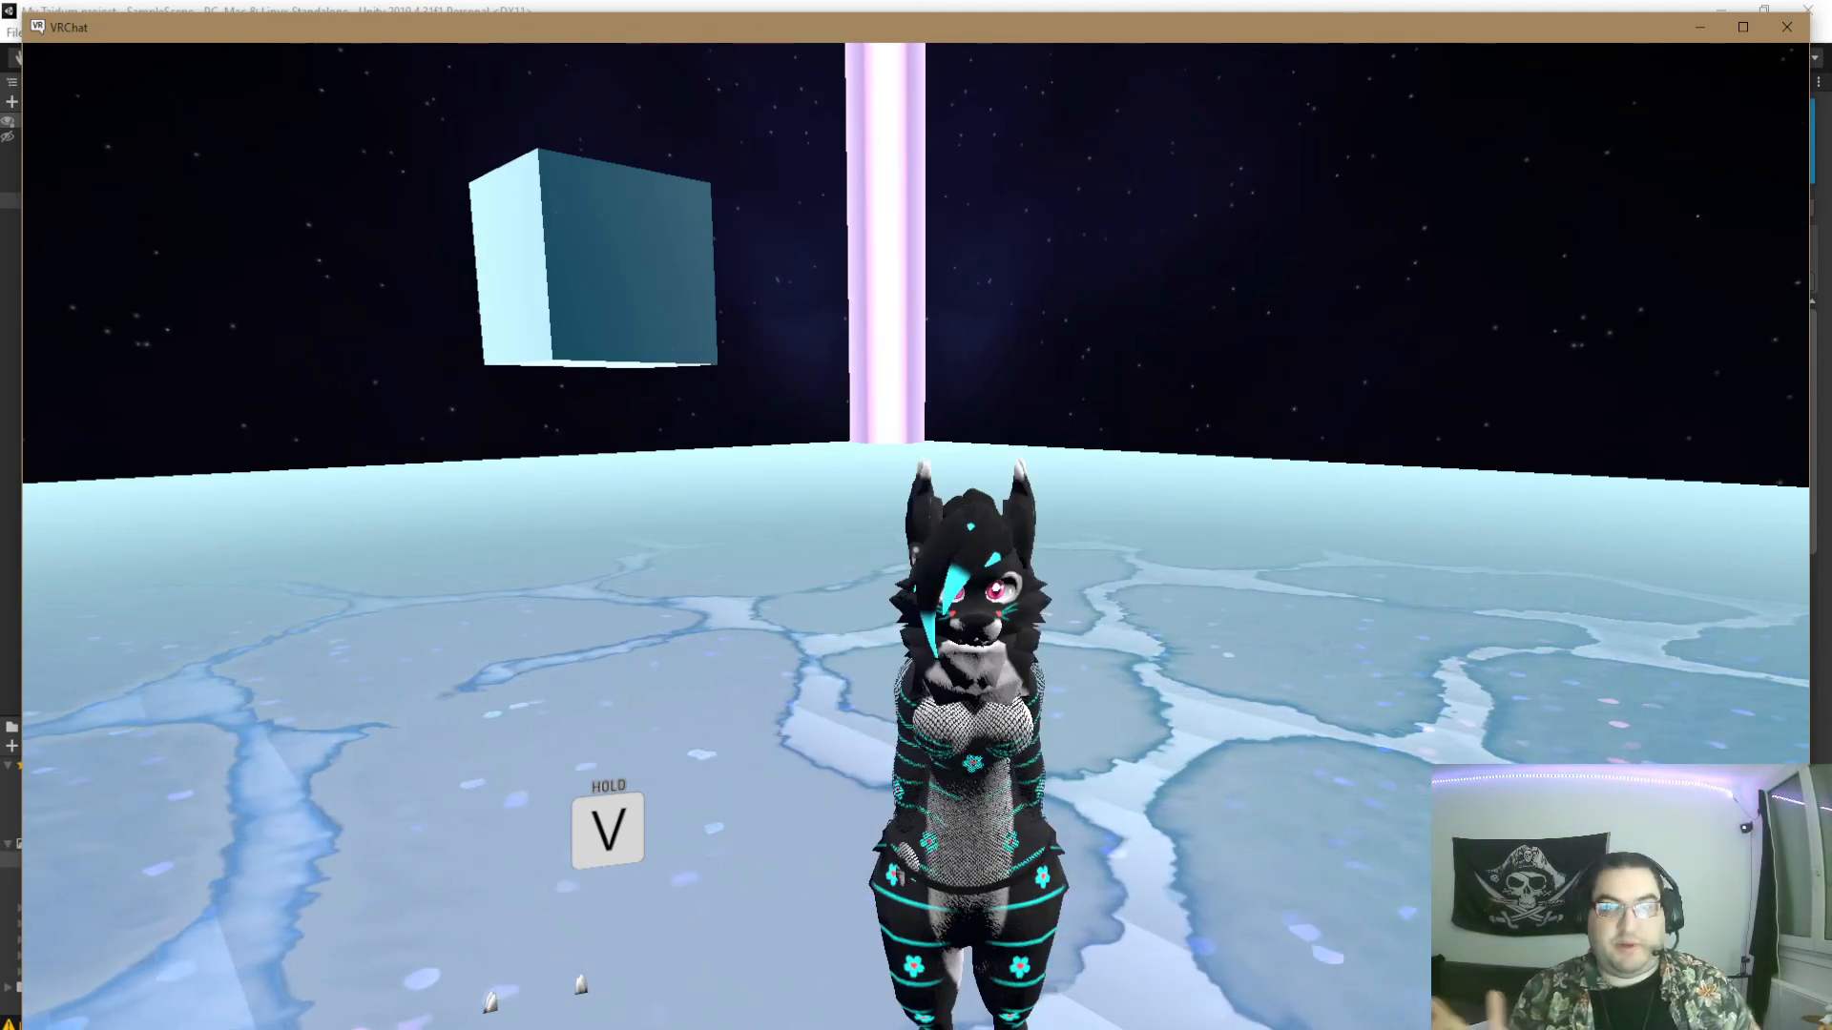